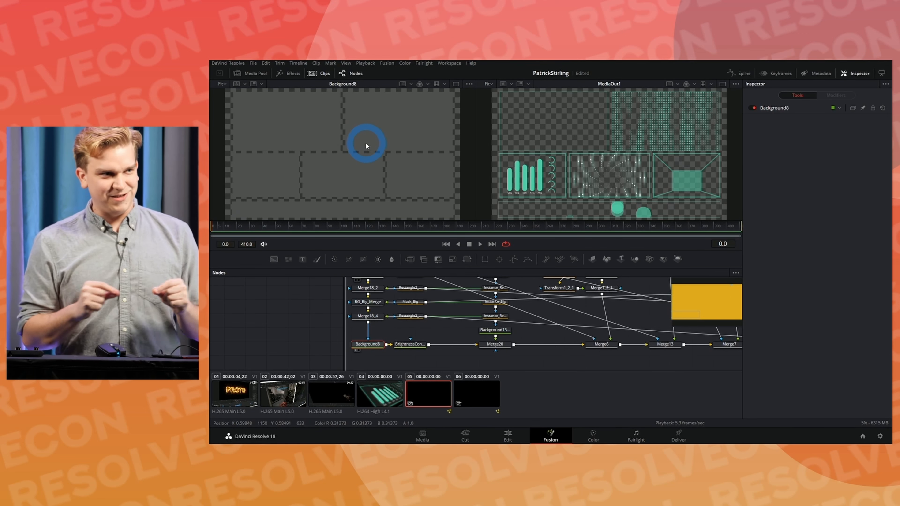
Step: Inspect the rectangle mask nodes and show Rectangle2_1 in the first viewer
{"action": "left_click_drag", "start_coordinate": [260, 319], "coordinate": [283, 382]}
{"action": "left_click", "coordinate": [282, 326]}
{"action": "left_click", "coordinate": [279, 307]}
{"action": "left_click", "coordinate": [278, 344]}
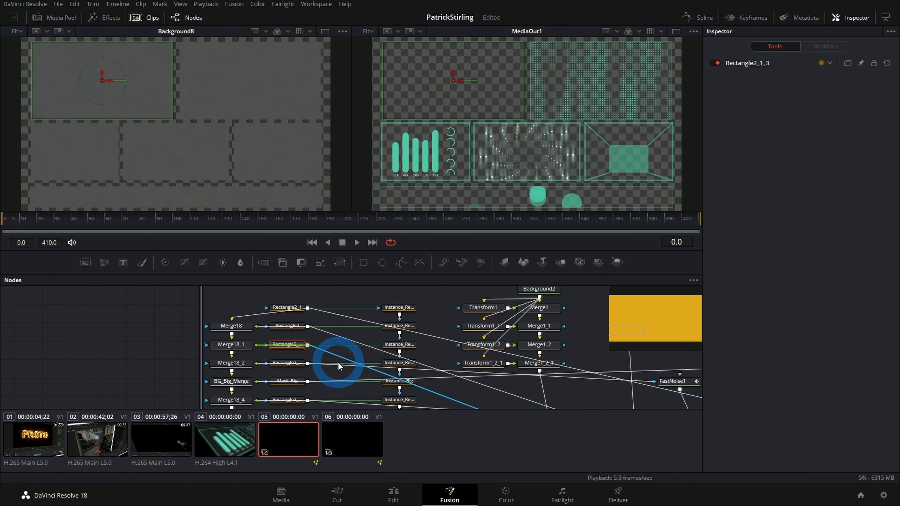
{"action": "scroll", "coordinate": [329, 359], "scroll_direction": "down", "scroll_amount": 1}
{"action": "left_click", "coordinate": [303, 291]}
{"action": "key", "text": "1"}
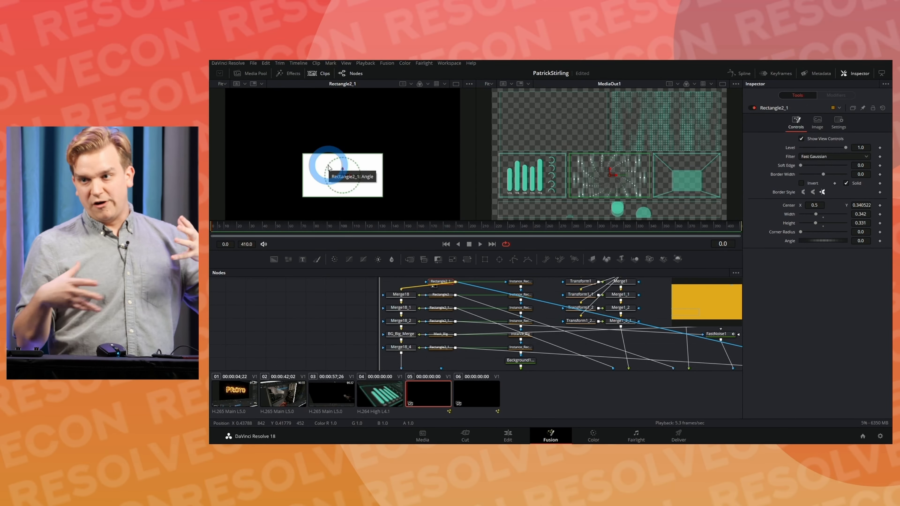
Step: View Merge18 and Merge18_4 in the first viewer to examine how the rectangle masks are combined
{"action": "left_click", "coordinate": [402, 295]}
{"action": "key", "text": "1"}
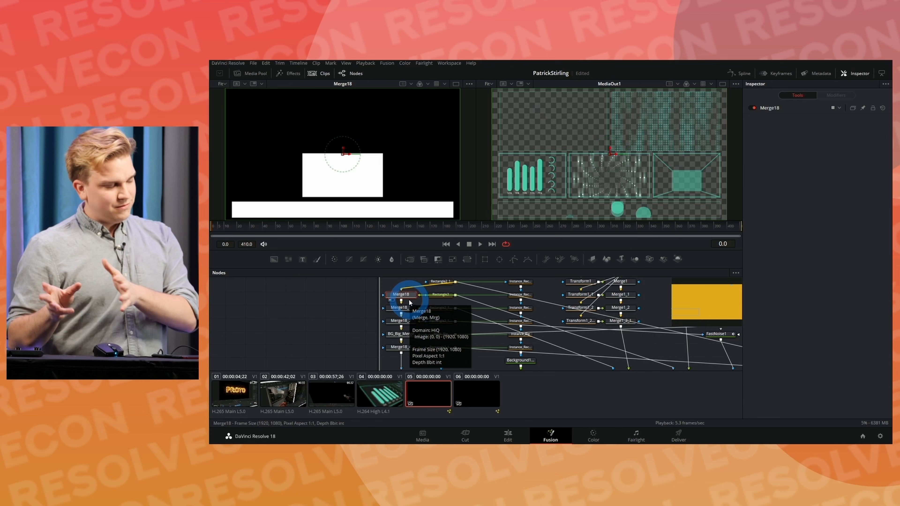
{"action": "left_click", "coordinate": [407, 348]}
{"action": "key", "text": "1"}
{"action": "scroll", "coordinate": [403, 352], "scroll_direction": "down", "scroll_amount": 2}
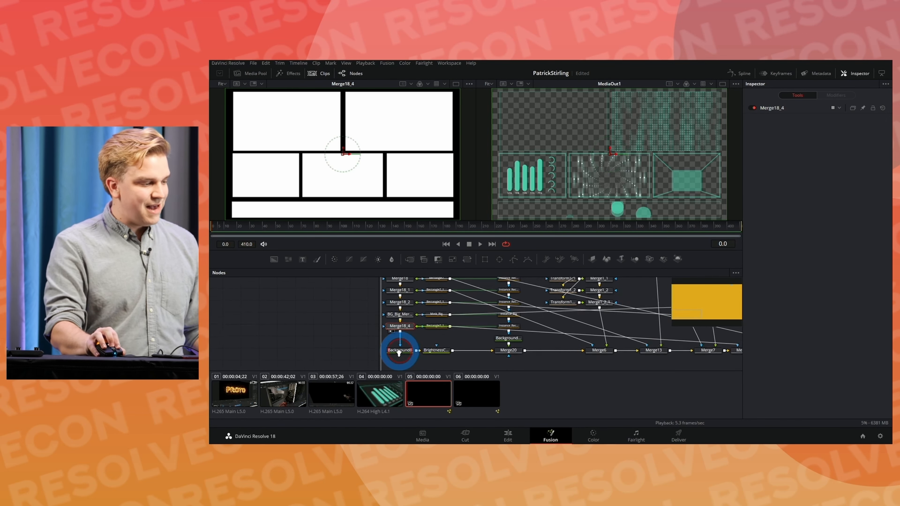
Step: View Background8 and BrightnessContrast1 in the first viewer to examine the masked panel background and its dimming
{"action": "scroll", "coordinate": [403, 352], "scroll_direction": "down", "scroll_amount": 1}
{"action": "left_click", "coordinate": [399, 350]}
{"action": "key", "text": "1"}
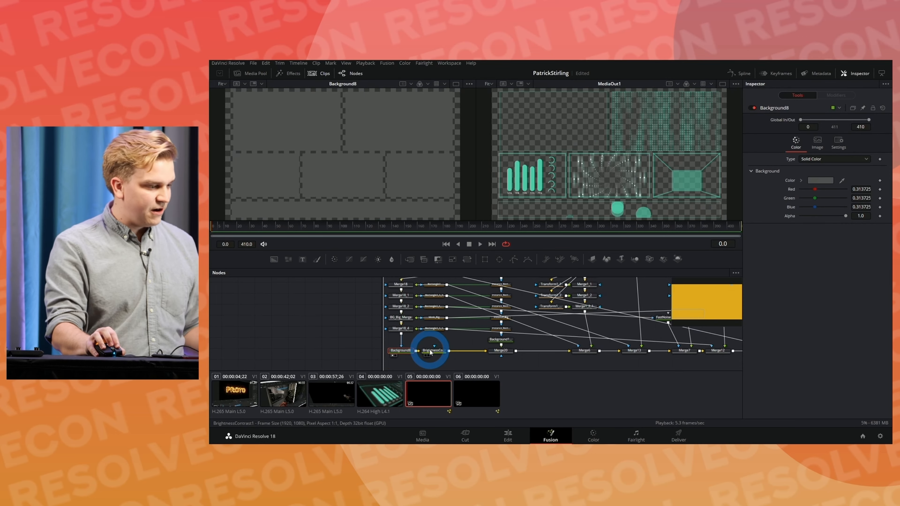
{"action": "left_click", "coordinate": [430, 351]}
{"action": "key", "text": "1"}
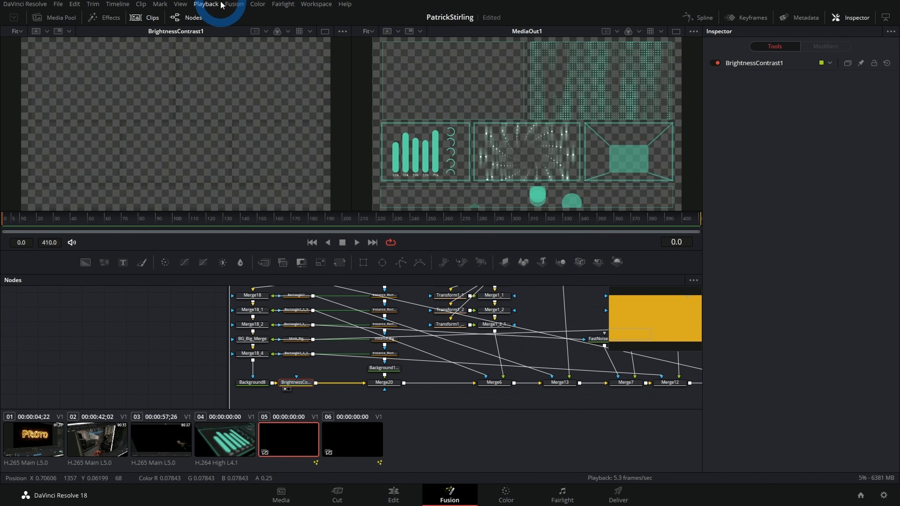
{"action": "scroll", "coordinate": [217, 56], "scroll_direction": "up", "scroll_amount": 3}
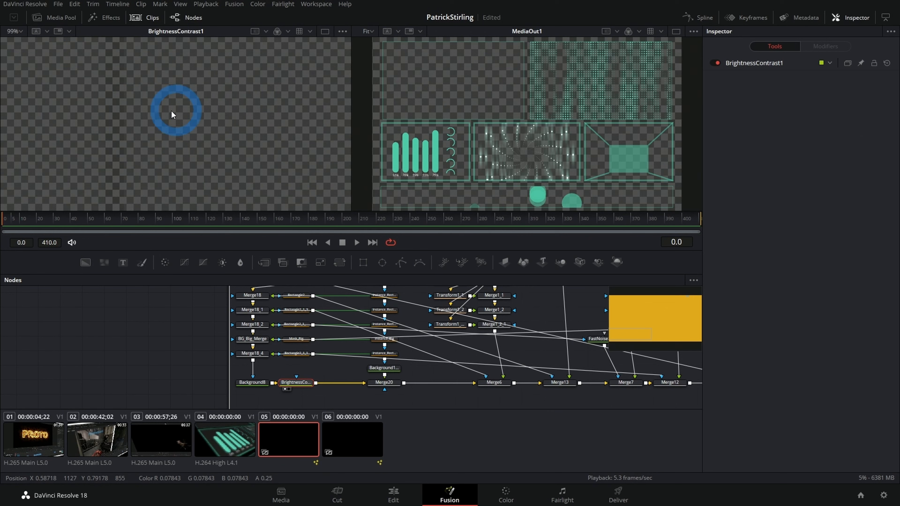
{"action": "scroll", "coordinate": [323, 370], "scroll_direction": "down", "scroll_amount": 2}
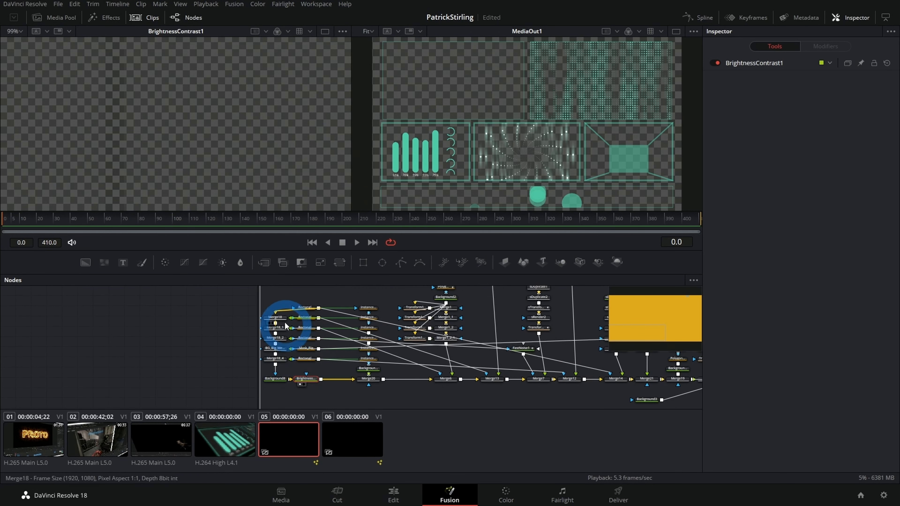
Step: Copy the rectangle masks, their merges, Background8 and BrightnessContrast1 into the composition of clip 06
{"action": "left_click_drag", "start_coordinate": [271, 299], "coordinate": [307, 382]}
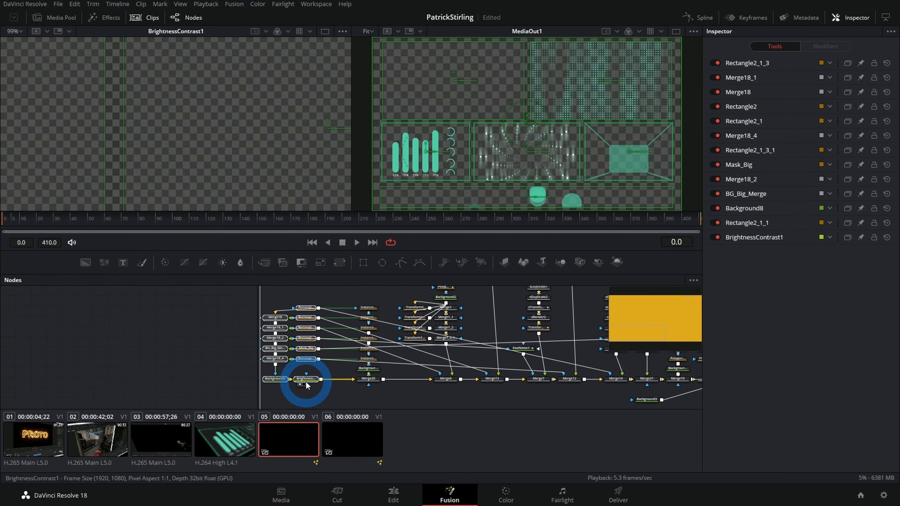
{"action": "left_click", "coordinate": [364, 431]}
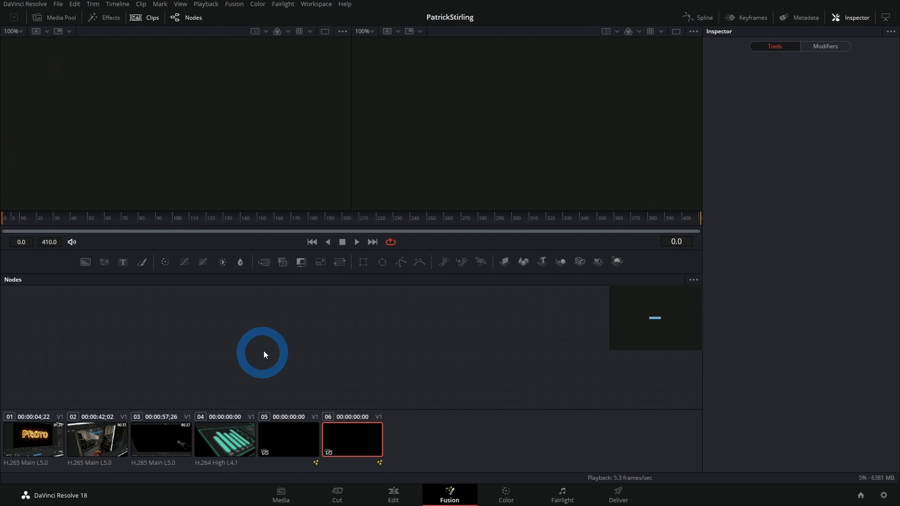
{"action": "key", "text": "ctrl+v"}
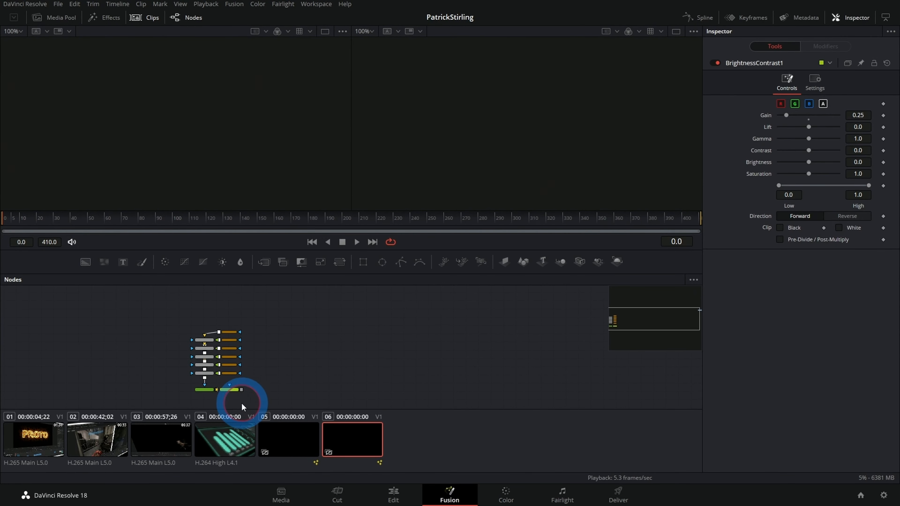
Step: View the pasted Background8 and BrightnessContrast1 in the second viewer, and set the BrightnessContrast1 gain to 0.7
{"action": "left_click", "coordinate": [210, 391]}
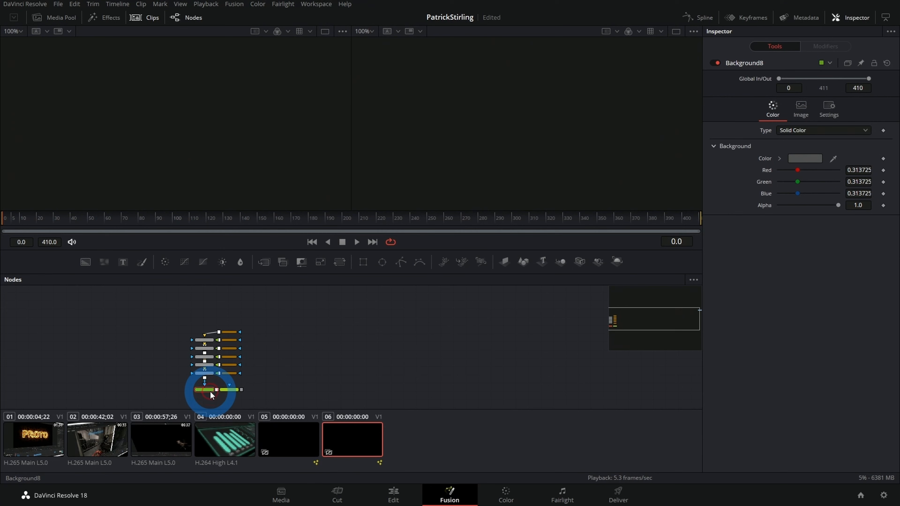
{"action": "key", "text": "2"}
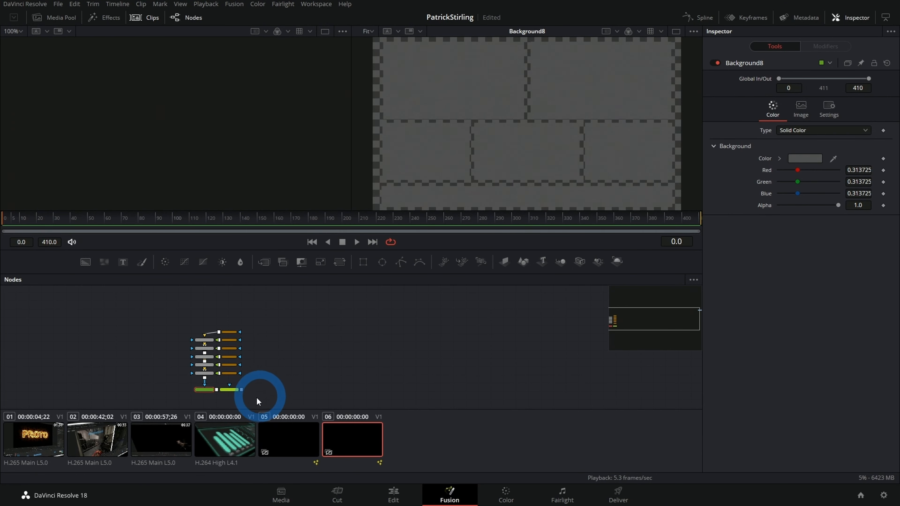
{"action": "left_click_drag", "start_coordinate": [228, 390], "coordinate": [554, 95]}
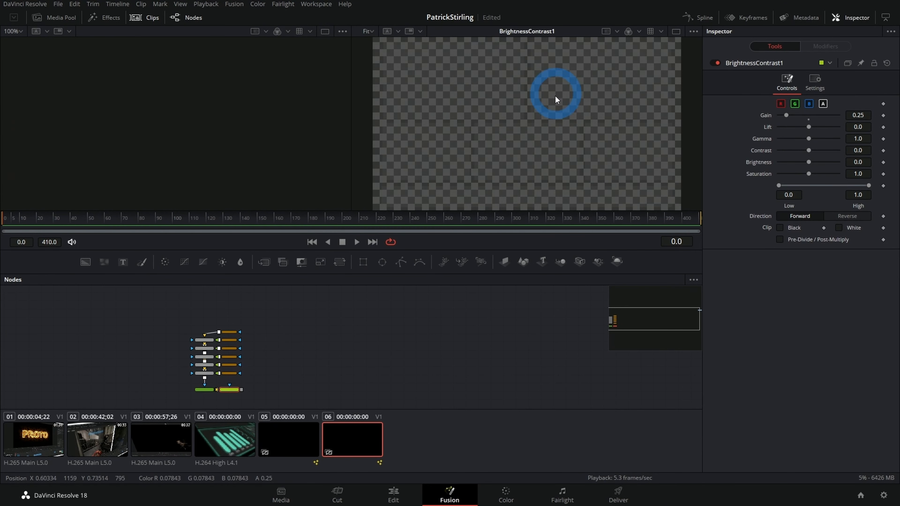
{"action": "scroll", "coordinate": [507, 134], "scroll_direction": "up", "scroll_amount": 1}
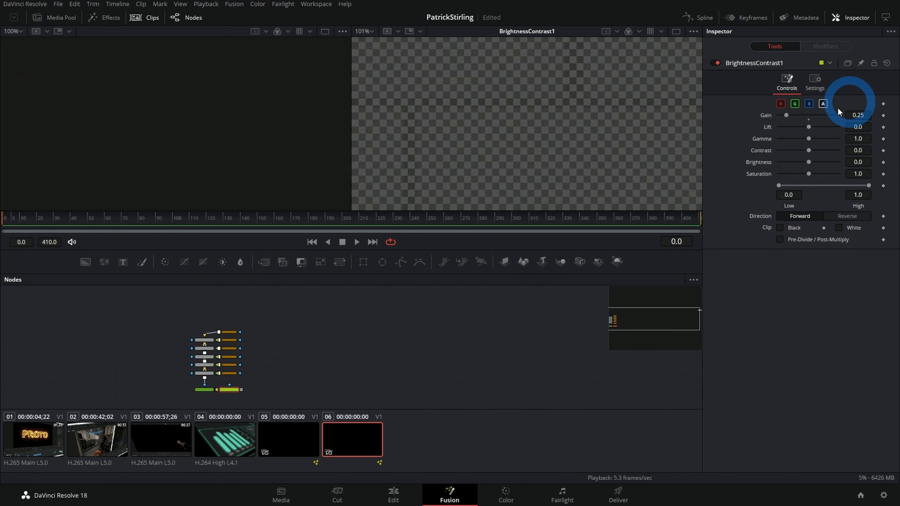
{"action": "left_click_drag", "start_coordinate": [790, 114], "coordinate": [801, 115]}
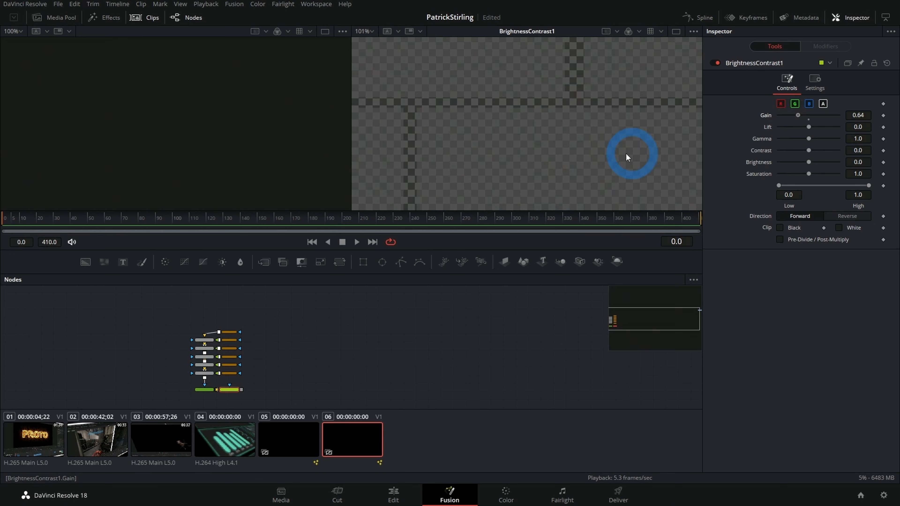
{"action": "left_click_drag", "start_coordinate": [530, 167], "coordinate": [431, 176]}
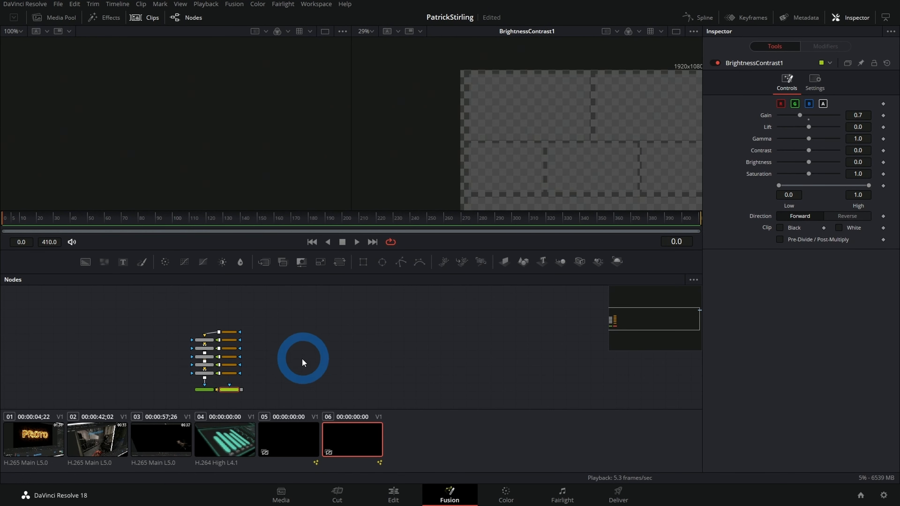
Step: Paste instances of the six rectangle mask nodes and place them in a column beside the originals
{"action": "scroll", "coordinate": [319, 357], "scroll_direction": "up", "scroll_amount": 2}
{"action": "scroll", "coordinate": [333, 329], "scroll_direction": "up", "scroll_amount": 1}
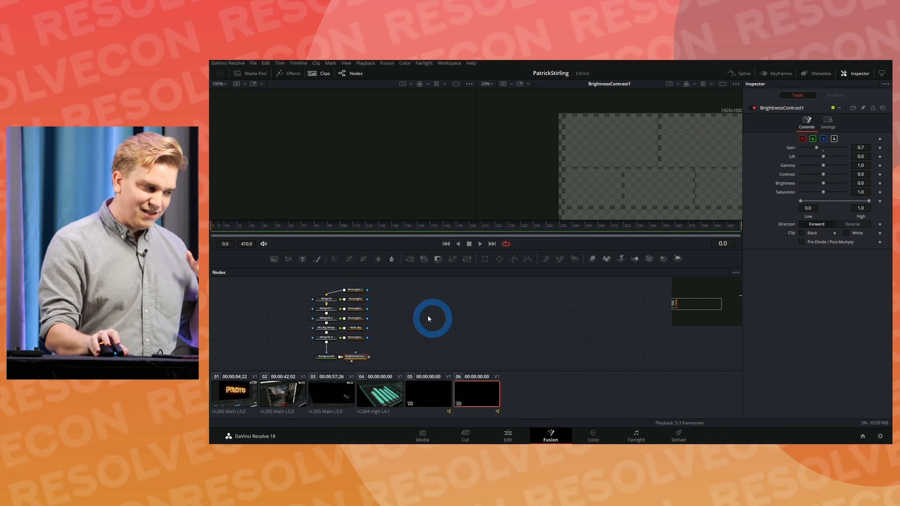
{"action": "left_click_drag", "start_coordinate": [388, 289], "coordinate": [361, 339]}
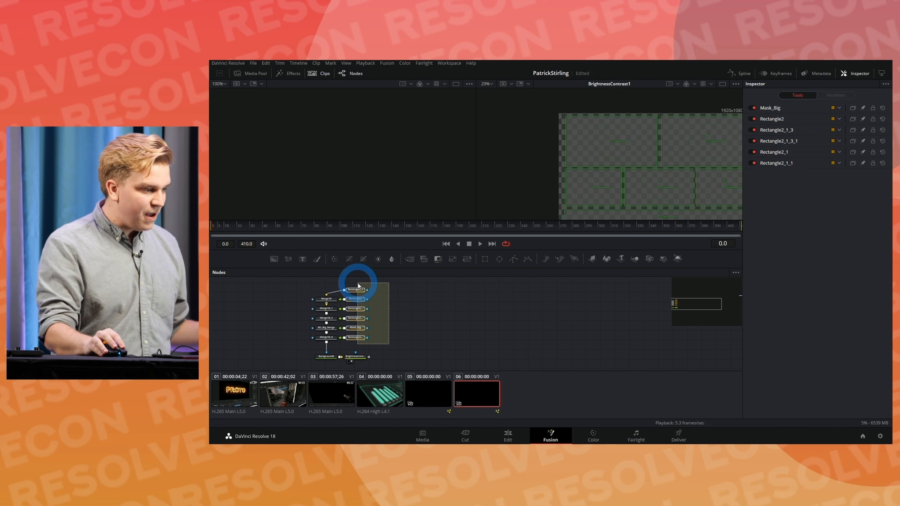
{"action": "left_click", "coordinate": [427, 308]}
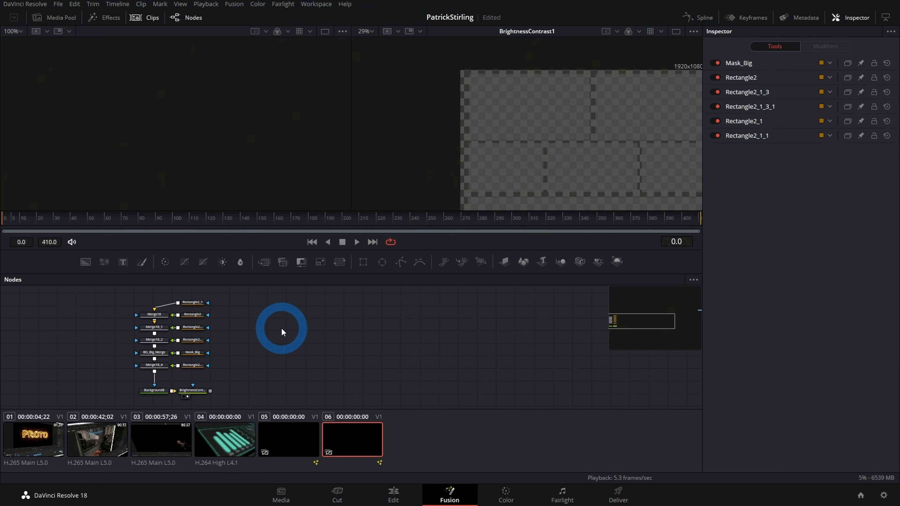
{"action": "key", "text": "ctrl+shift+v"}
{"action": "left_click_drag", "start_coordinate": [289, 328], "coordinate": [270, 372]}
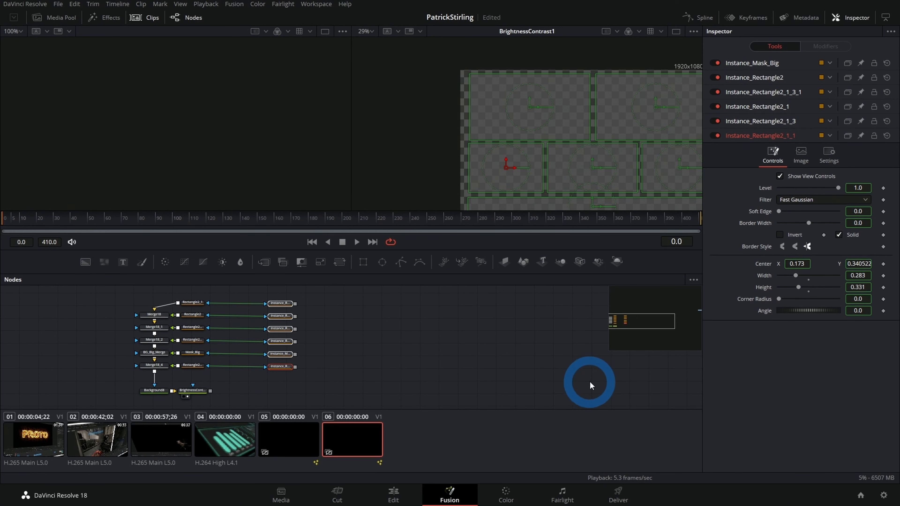
{"action": "left_click", "coordinate": [320, 346]}
Step: View Instance_Rectangle2_1 and its original Rectangle2_1 in the second viewer to compare their shapes
{"action": "left_click", "coordinate": [285, 309]}
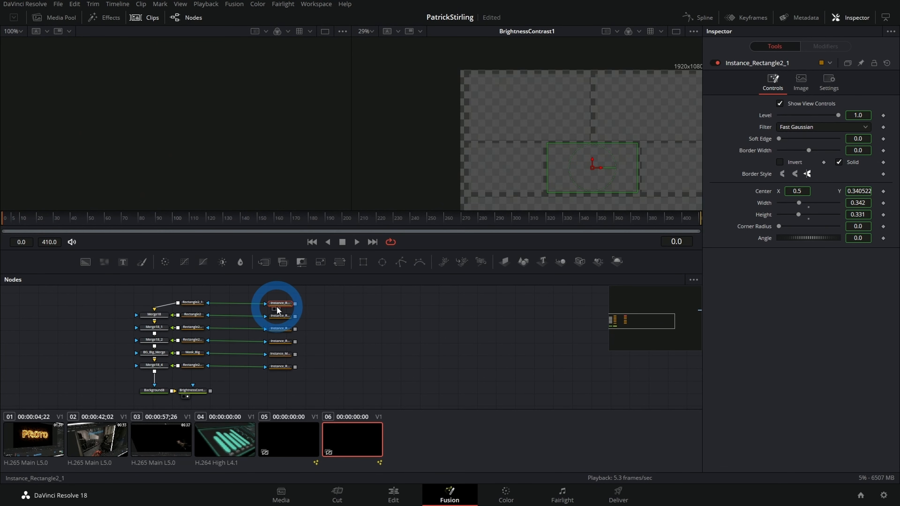
{"action": "left_click_drag", "start_coordinate": [277, 306], "coordinate": [673, 153]}
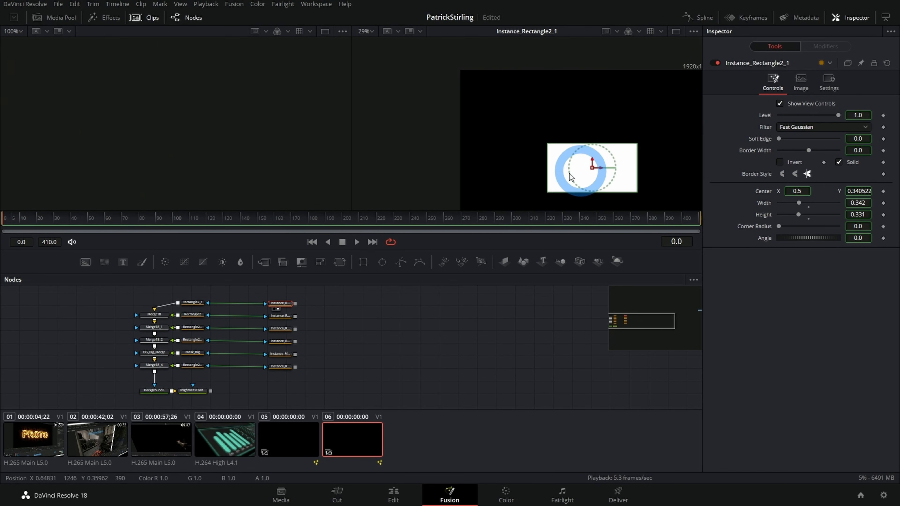
{"action": "left_click", "coordinate": [188, 305]}
{"action": "key", "text": "2"}
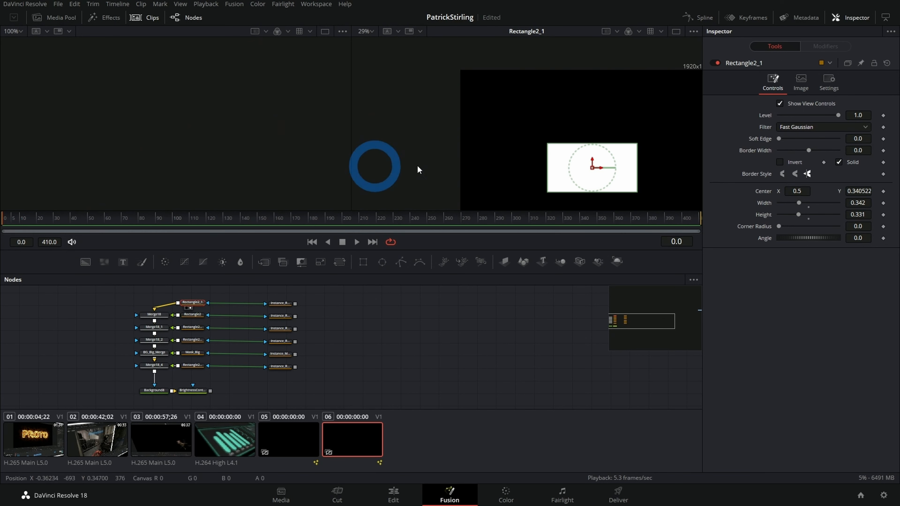
Step: Deinstance the Border Width and Solid settings of Instance_Rectangle2_1
{"action": "left_click", "coordinate": [283, 307]}
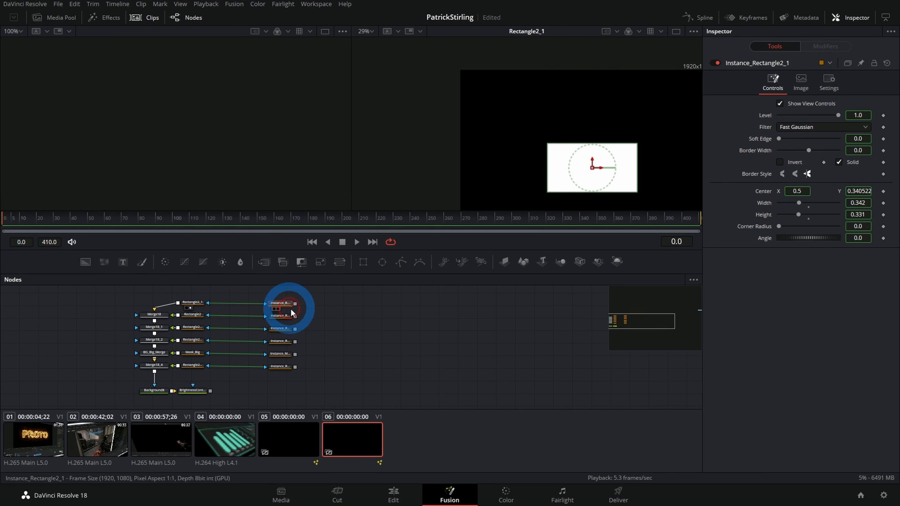
{"action": "right_click", "coordinate": [758, 155]}
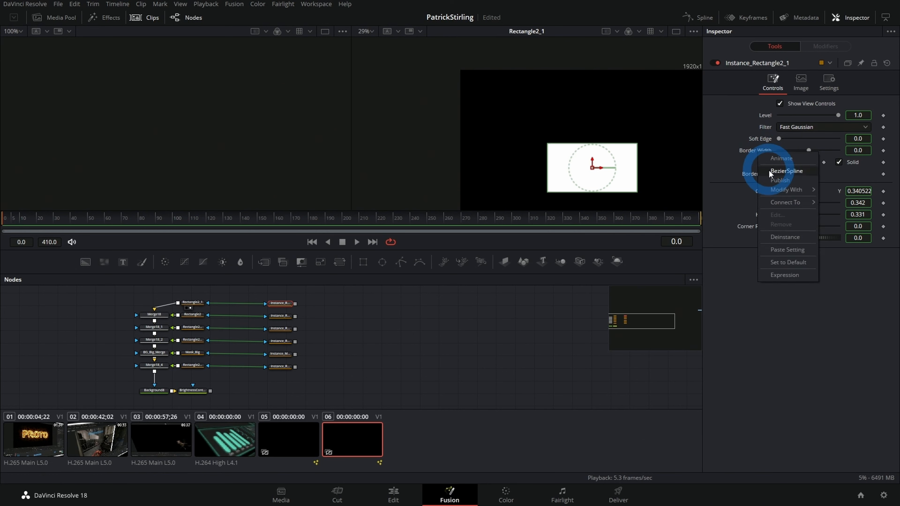
{"action": "left_click", "coordinate": [781, 235]}
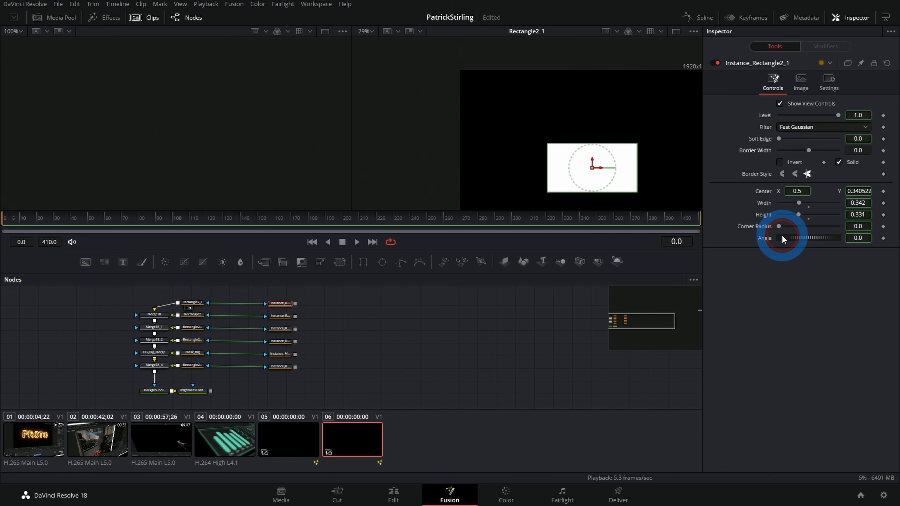
{"action": "right_click", "coordinate": [849, 161]}
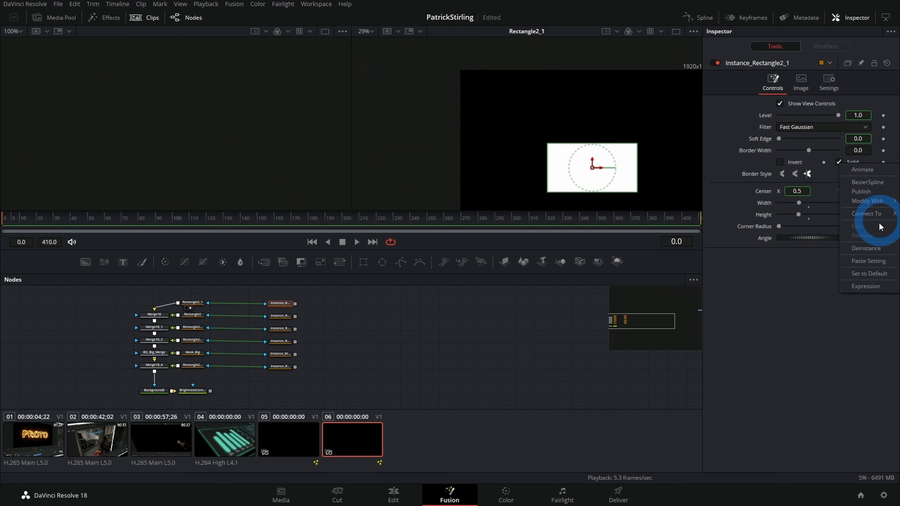
{"action": "left_click", "coordinate": [863, 247]}
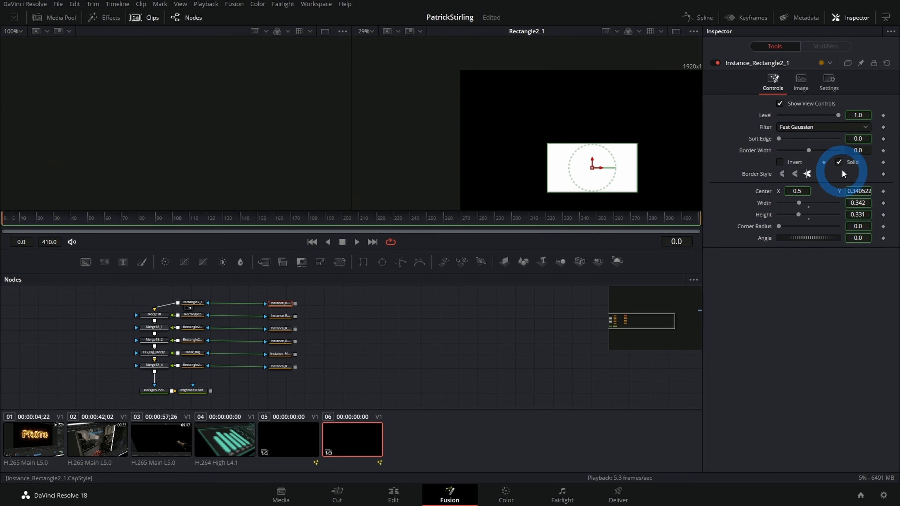
Step: Turn off Solid on Instance_Rectangle2_1, show it in the second viewer, and set its border width to 0.0041
{"action": "left_click", "coordinate": [838, 162]}
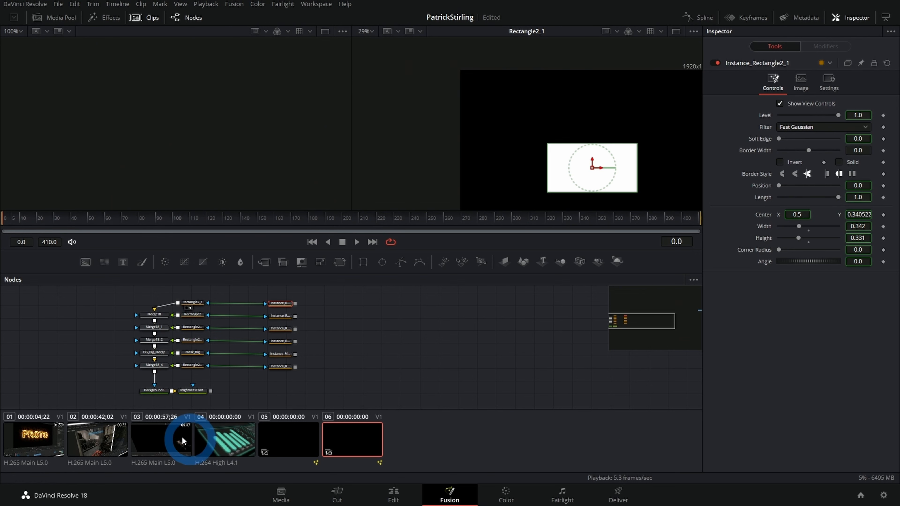
{"action": "left_click", "coordinate": [278, 308]}
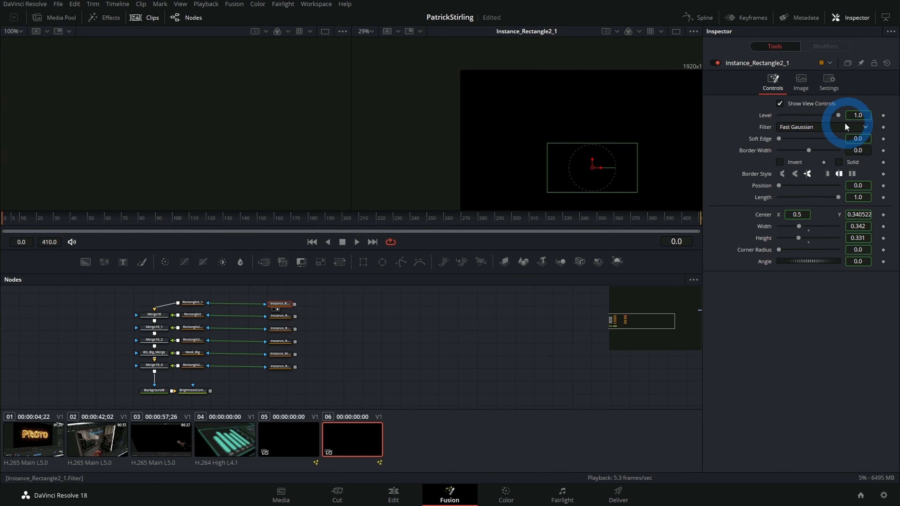
{"action": "left_click_drag", "start_coordinate": [861, 150], "coordinate": [876, 148]}
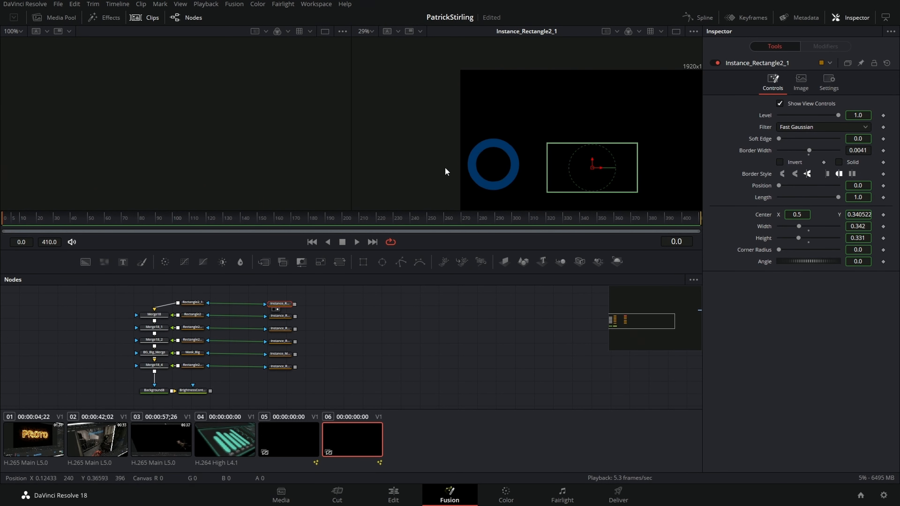
Step: Show Rectangle2_1 in the first viewer and Instance_Rectangle2_1 in the second to compare fill and outline
{"action": "left_click", "coordinate": [197, 307]}
{"action": "key", "text": "2"}
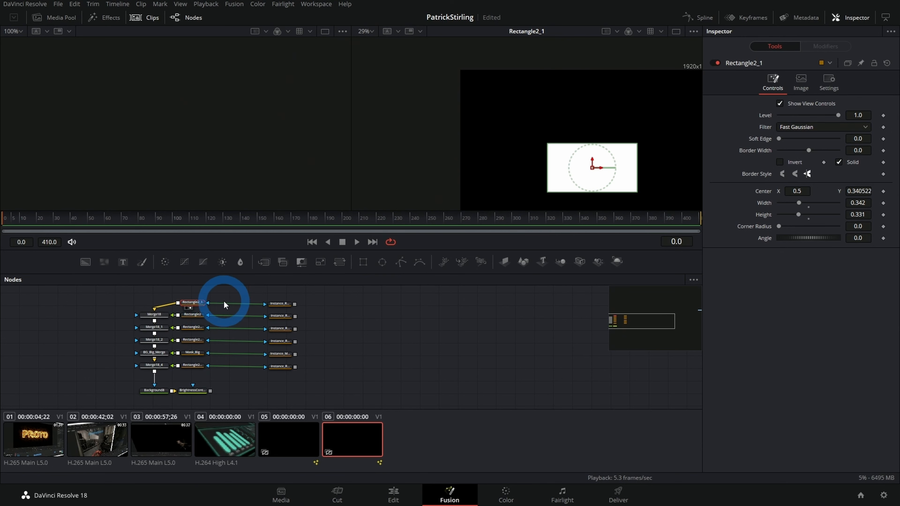
{"action": "key", "text": "1"}
{"action": "left_click", "coordinate": [279, 304]}
{"action": "key", "text": "2"}
{"action": "left_click", "coordinate": [807, 262]}
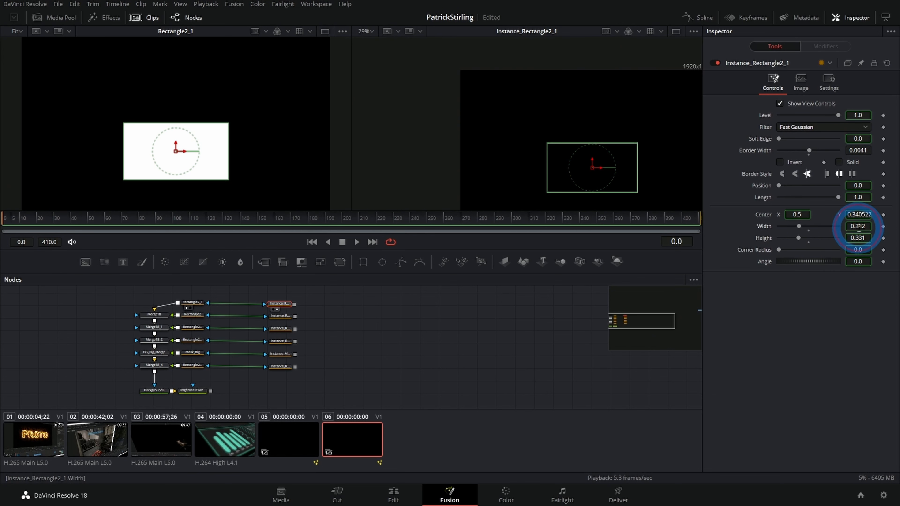
{"action": "mouse_move", "coordinate": [859, 228]}
{"action": "left_mouse_down"}
{"action": "mouse_move", "coordinate": [813, 241]}
{"action": "mouse_move", "coordinate": [301, 225]}
{"action": "mouse_move", "coordinate": [637, 239]}
{"action": "mouse_move", "coordinate": [390, 231]}
{"action": "mouse_move", "coordinate": [542, 233]}
{"action": "mouse_move", "coordinate": [473, 244]}
{"action": "mouse_move", "coordinate": [858, 228]}
{"action": "left_mouse_up"}
Step: Deinstance the Border Width and Solid settings of Instance_Rectangle2 and turn off its Solid fill
{"action": "left_click", "coordinate": [282, 316]}
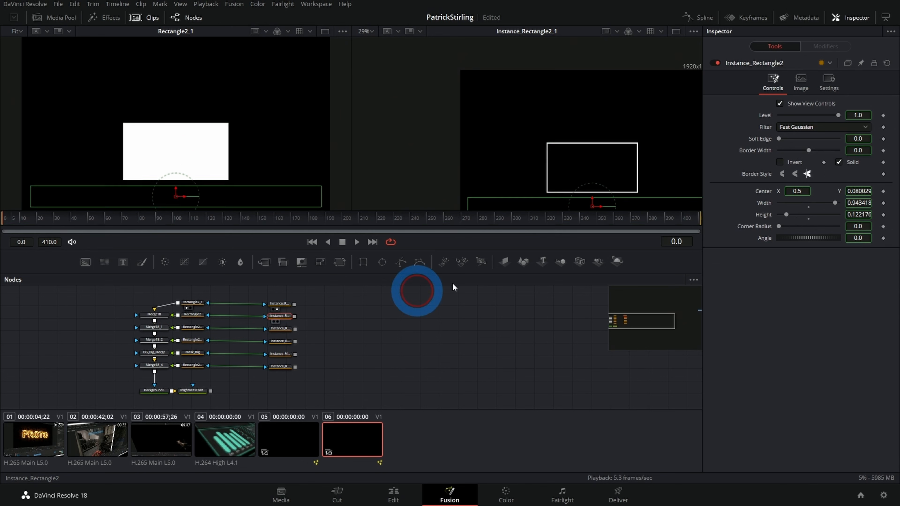
{"action": "right_click", "coordinate": [764, 150]}
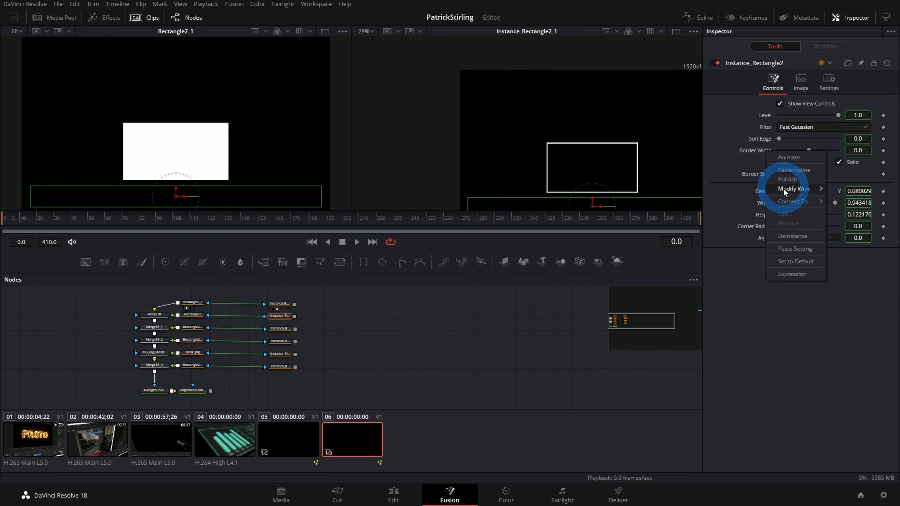
{"action": "left_click", "coordinate": [791, 233]}
{"action": "right_click", "coordinate": [852, 159]}
{"action": "left_click", "coordinate": [862, 247]}
{"action": "left_click", "coordinate": [838, 162]}
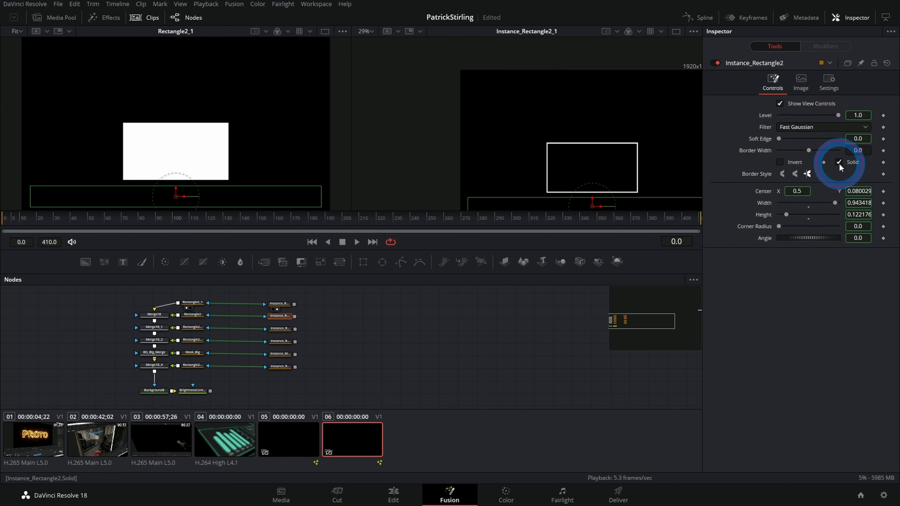
Step: Deinstance Solid and Border Width on Instance_Rectangle2_1_3, and turn its Solid option off
{"action": "left_click", "coordinate": [281, 334]}
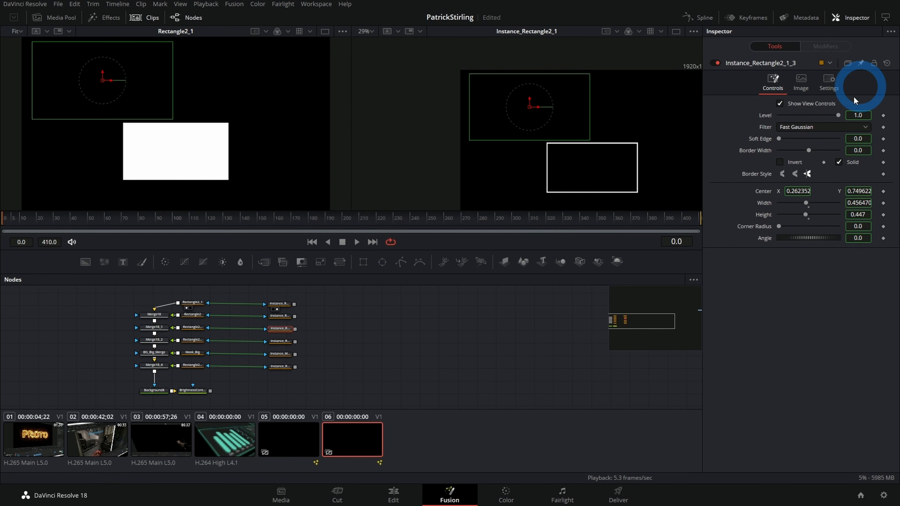
{"action": "right_click", "coordinate": [851, 161]}
{"action": "left_click", "coordinate": [869, 247]}
{"action": "left_click", "coordinate": [838, 163]}
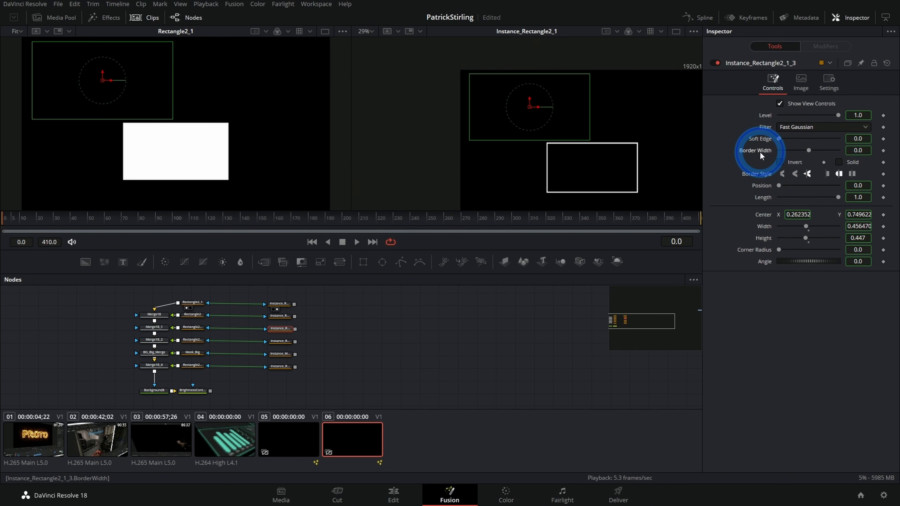
{"action": "right_click", "coordinate": [759, 151]}
{"action": "left_click", "coordinate": [788, 238]}
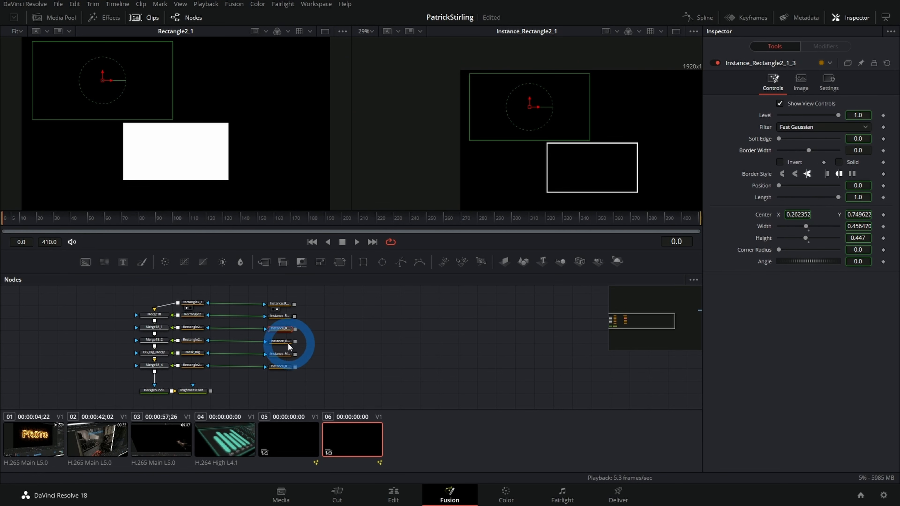
Step: Deinstance the Solid and Border Width settings of Instance_Rectangle2_1_3_1
{"action": "left_click", "coordinate": [288, 343]}
{"action": "right_click", "coordinate": [854, 162]}
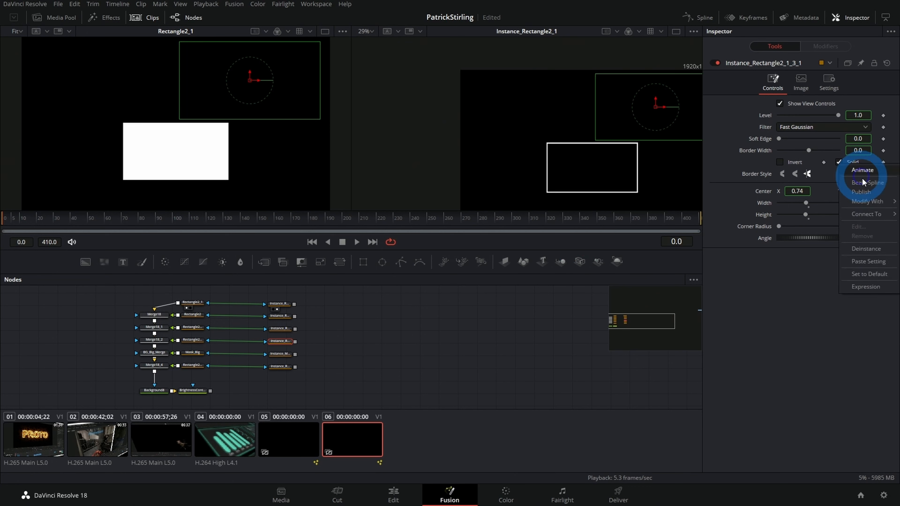
{"action": "left_click", "coordinate": [861, 248]}
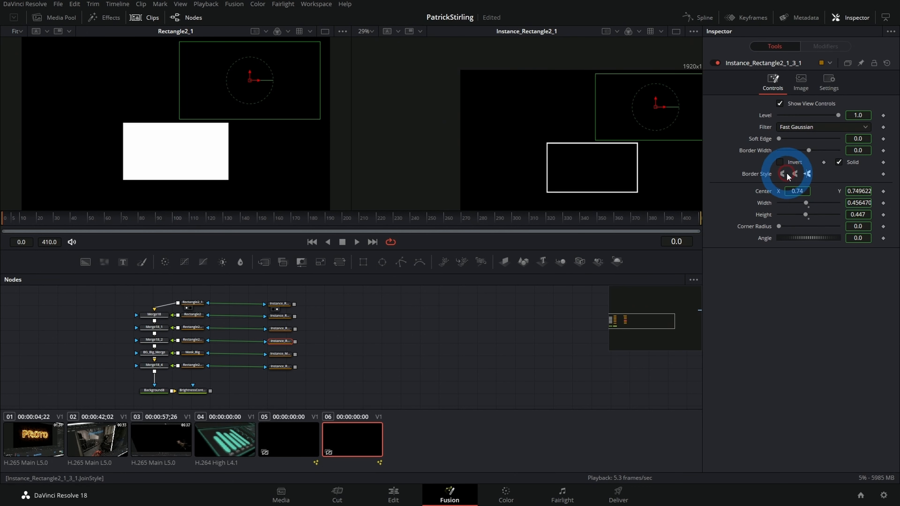
{"action": "right_click", "coordinate": [763, 150]}
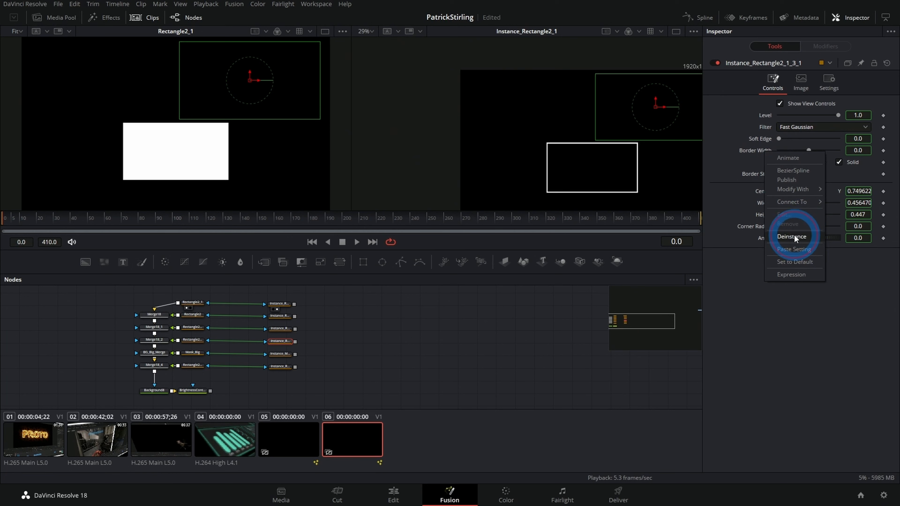
{"action": "left_click", "coordinate": [794, 236]}
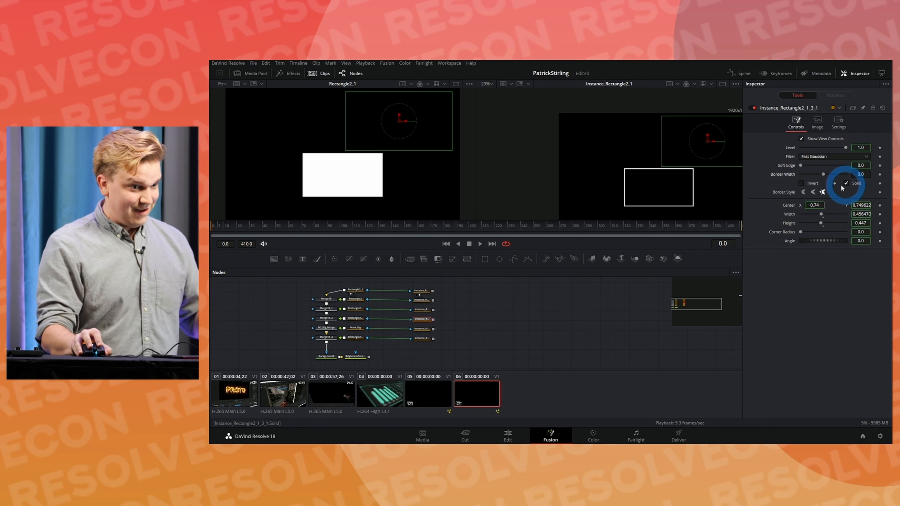
Step: Deinstance the Border Width setting of Instance_Mask_Big
{"action": "left_click", "coordinate": [422, 329]}
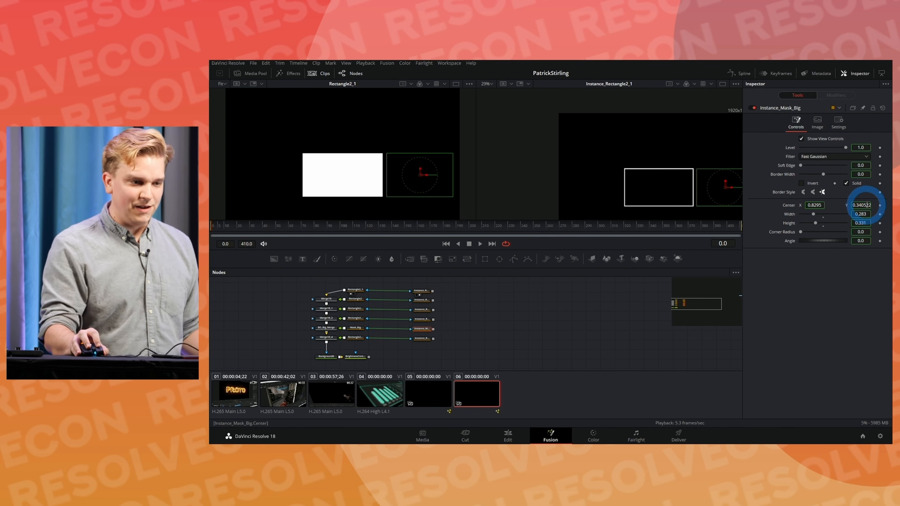
{"action": "right_click", "coordinate": [790, 176]}
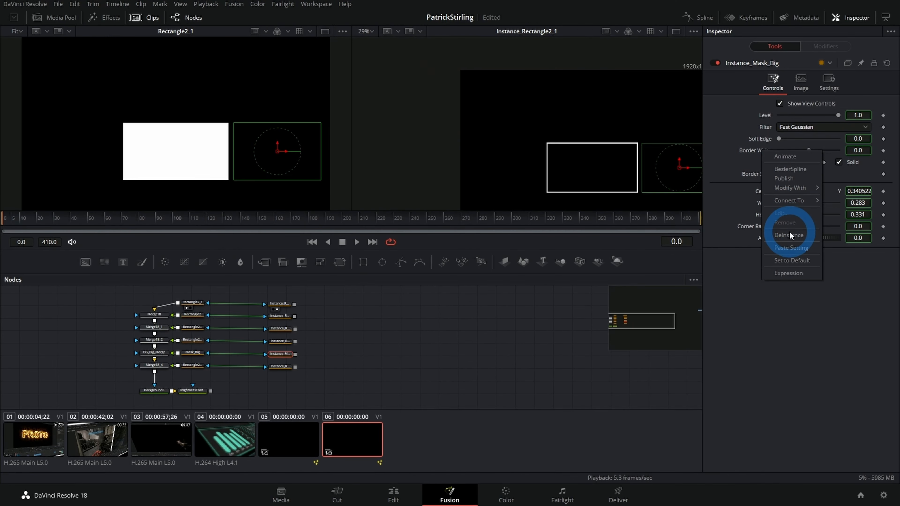
{"action": "left_click", "coordinate": [788, 235]}
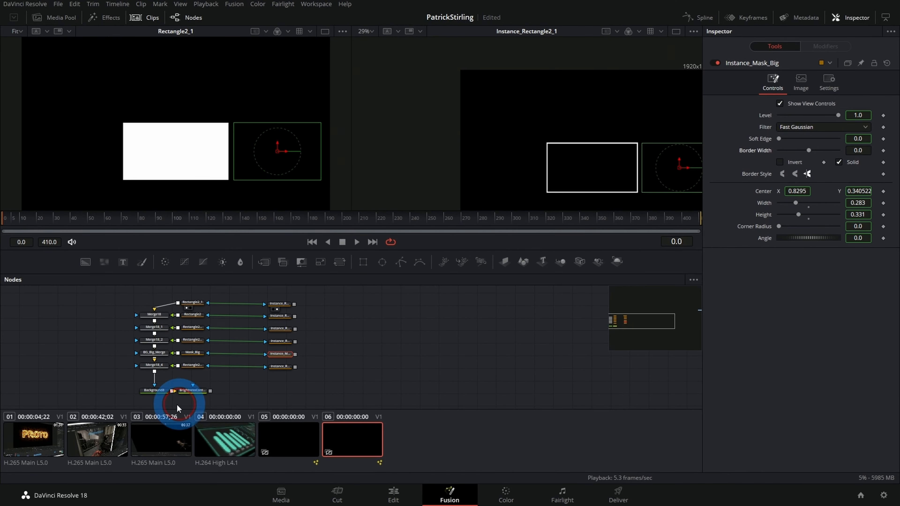
Step: Deinstance Solid and Border Width on Instance_Rectangle2_1_1, and turn its Solid option off
{"action": "left_click", "coordinate": [276, 366]}
{"action": "right_click", "coordinate": [839, 164]}
{"action": "left_click", "coordinate": [857, 247]}
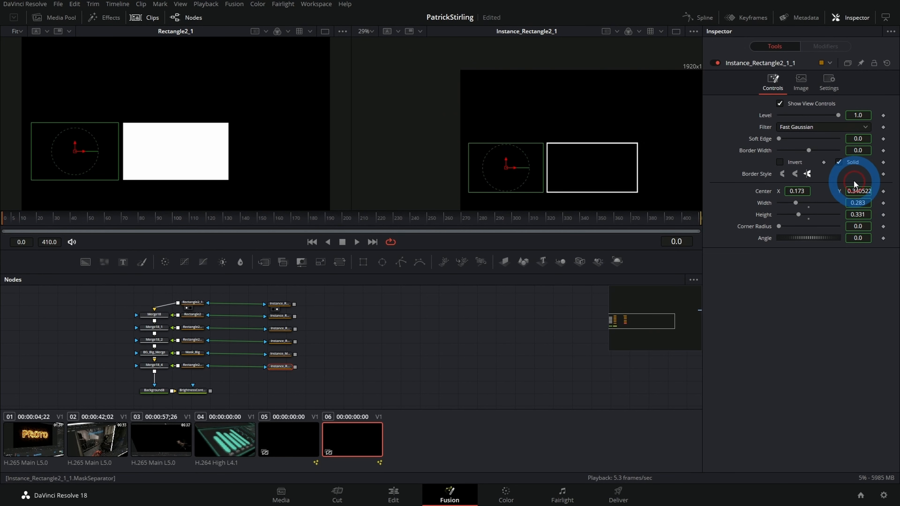
{"action": "left_click", "coordinate": [839, 161]}
{"action": "right_click", "coordinate": [766, 149]}
{"action": "left_click", "coordinate": [790, 241]}
Step: Copy the border width of Instance_Rectangle2_1 and apply it to Instance_Rectangle2, setting it to 0.0041
{"action": "left_click", "coordinate": [260, 319]}
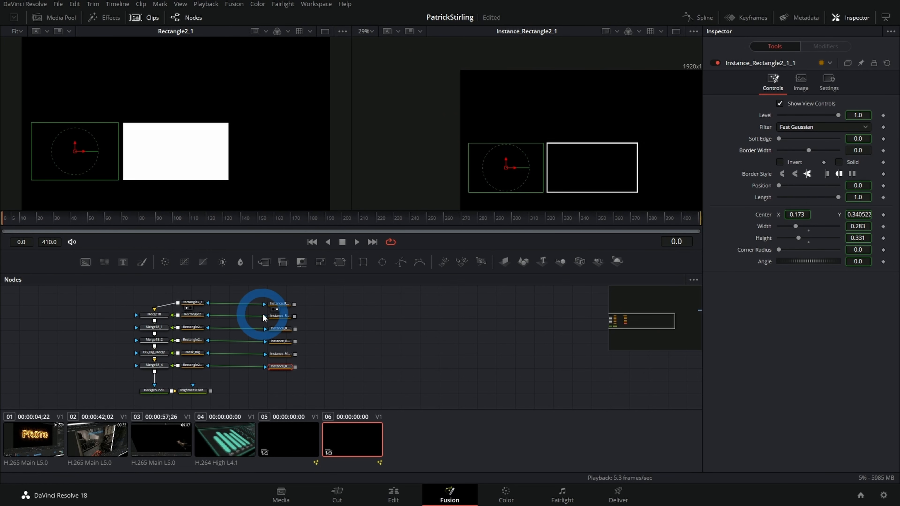
{"action": "left_click", "coordinate": [273, 304]}
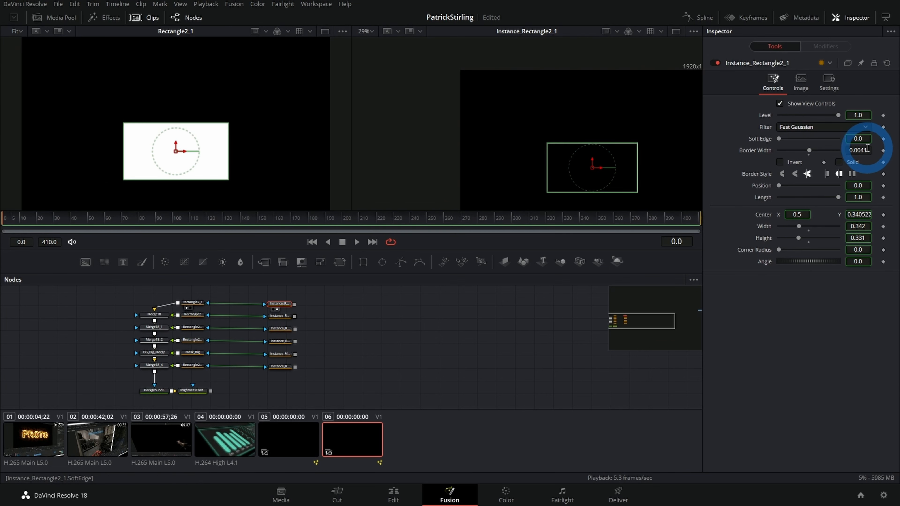
{"action": "left_click", "coordinate": [280, 316]}
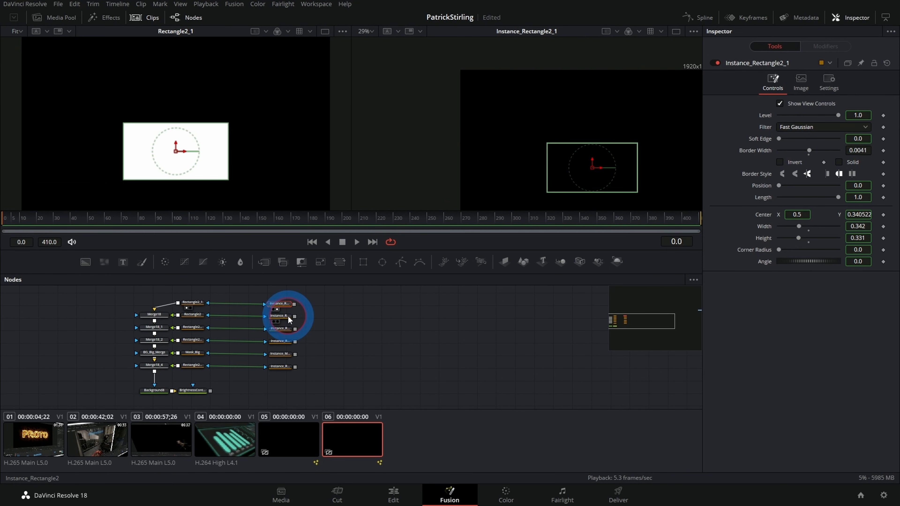
{"action": "double_click", "coordinate": [864, 150]}
{"action": "type", "text": "0.0041"}
{"action": "key", "text": "Return"}
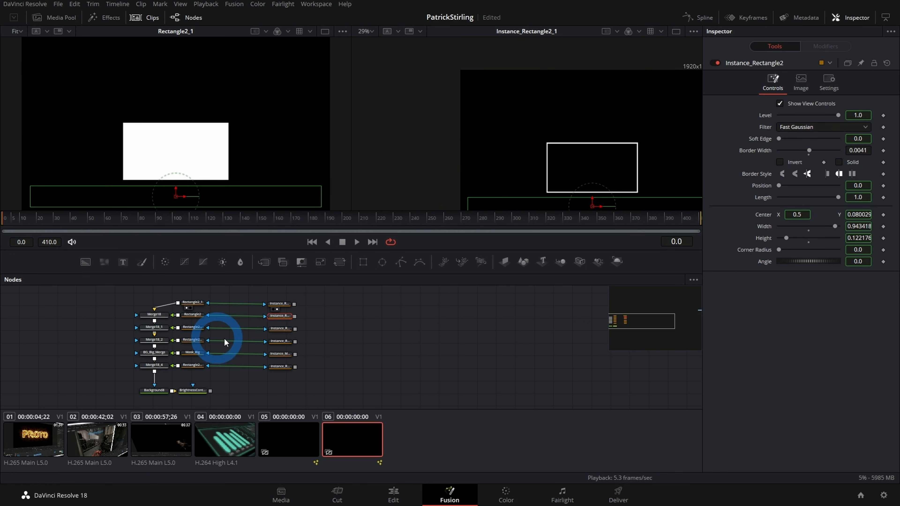
Step: Set the border widths of Instance_Rectangle2_1_3 and Instance_Rectangle2_1_3_1 to 0.0041
{"action": "left_click", "coordinate": [279, 329]}
{"action": "double_click", "coordinate": [866, 150]}
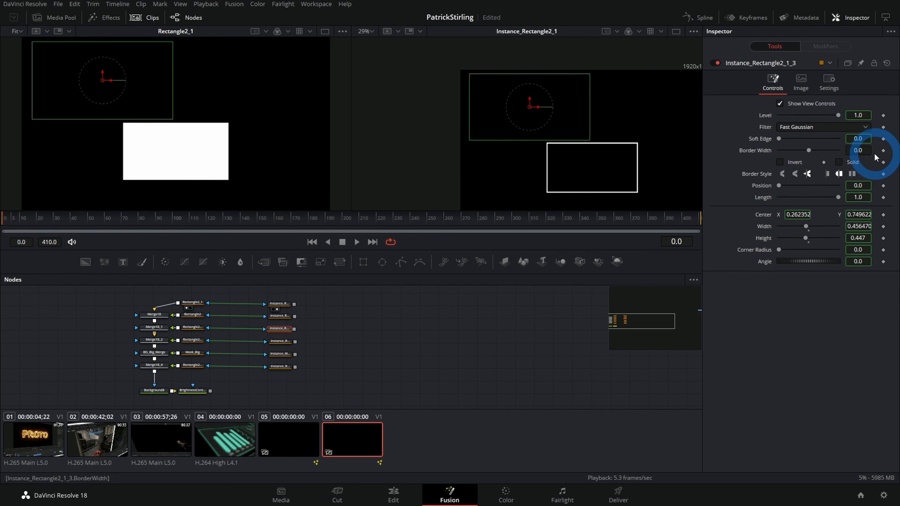
{"action": "left_click", "coordinate": [272, 342]}
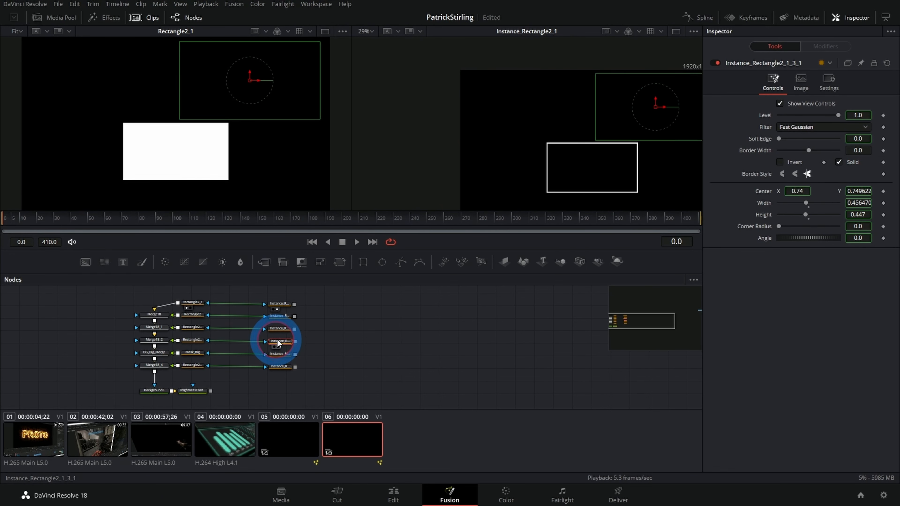
{"action": "double_click", "coordinate": [864, 151]}
{"action": "type", "text": "0.0041"}
{"action": "key", "text": "Return"}
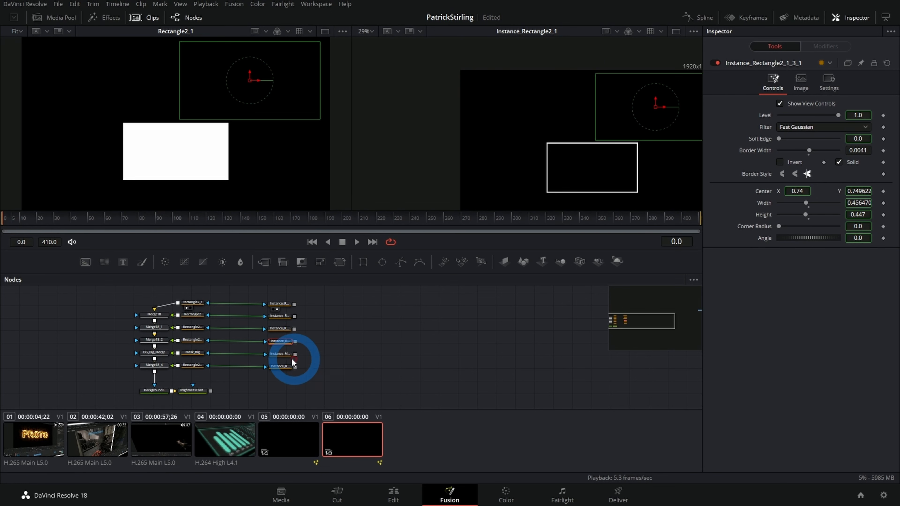
Step: Set the border widths of Instance_Mask_Big and Instance_Rectangle2_1_1 to 0.0041
{"action": "left_click", "coordinate": [284, 358]}
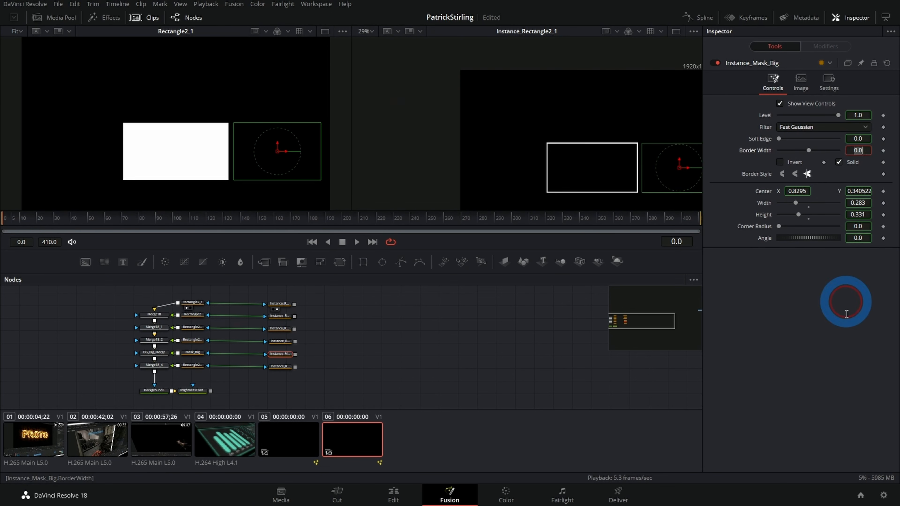
{"action": "left_click", "coordinate": [279, 367]}
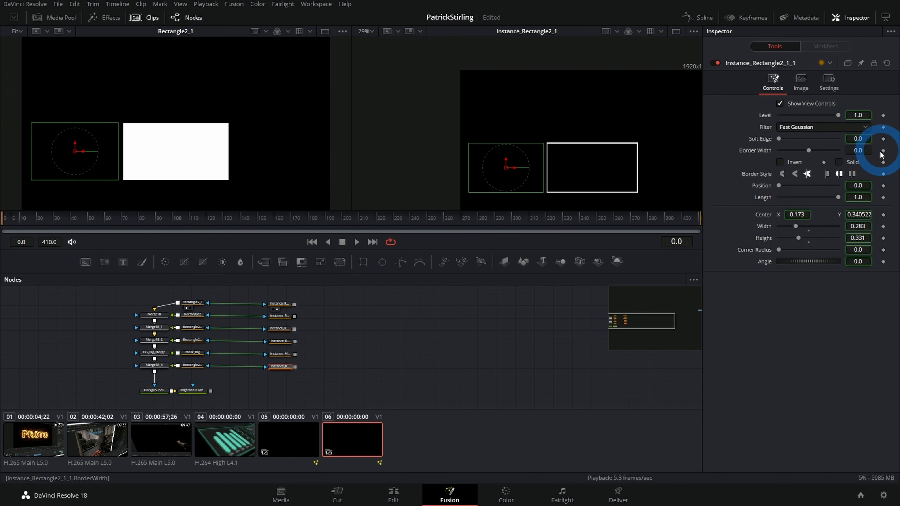
{"action": "double_click", "coordinate": [867, 152]}
{"action": "type", "text": "0.0041"}
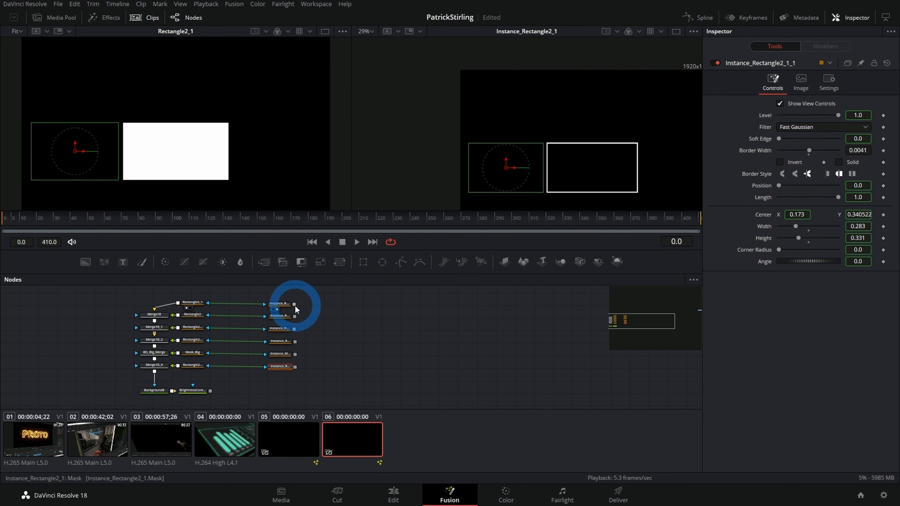
Step: Chain the six instanced masks together and add a Background node masked by the last one
{"action": "left_click_drag", "start_coordinate": [292, 316], "coordinate": [224, 399]}
{"action": "left_click", "coordinate": [285, 377]}
{"action": "key", "text": "shift+space"}
{"action": "type", "text": "bg"}
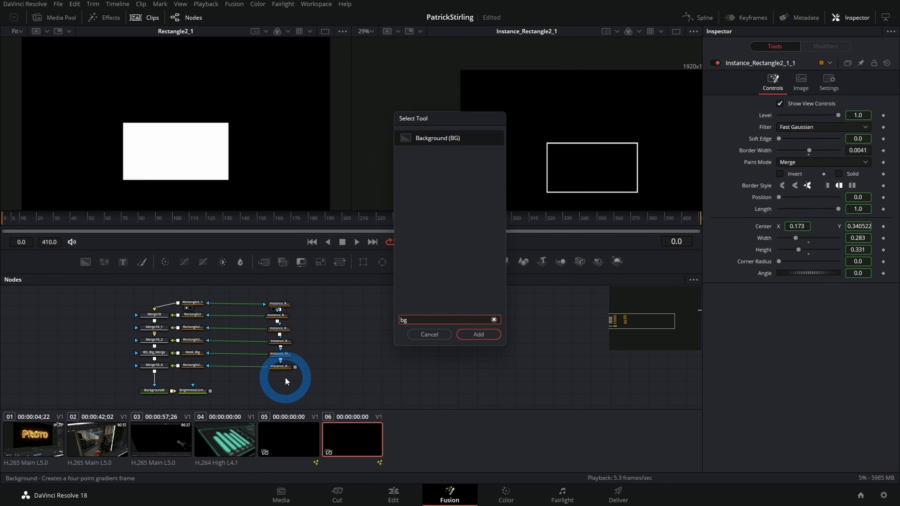
{"action": "key", "text": "Return"}
Step: Color the new Background with green 0.937 and blue 0.795, and merge it over the BrightnessContrast output, viewing the merge in the second viewer
{"action": "left_click_drag", "start_coordinate": [778, 182], "coordinate": [830, 200]}
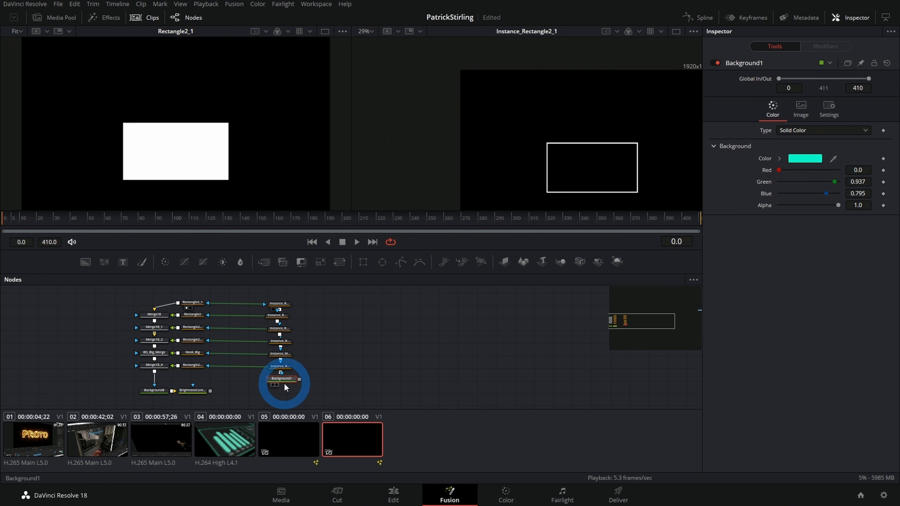
{"action": "left_click_drag", "start_coordinate": [298, 381], "coordinate": [218, 391]}
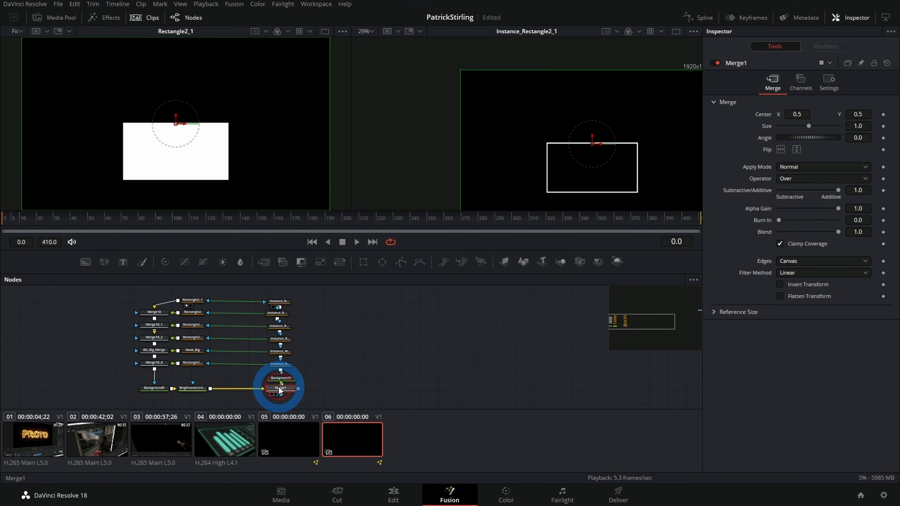
{"action": "key", "text": "2"}
Step: Turn off Solid on Instance_Rectangle2_1_3_1 and Instance_Mask_Big so both panels are drawn as outlines
{"action": "left_click", "coordinate": [283, 340]}
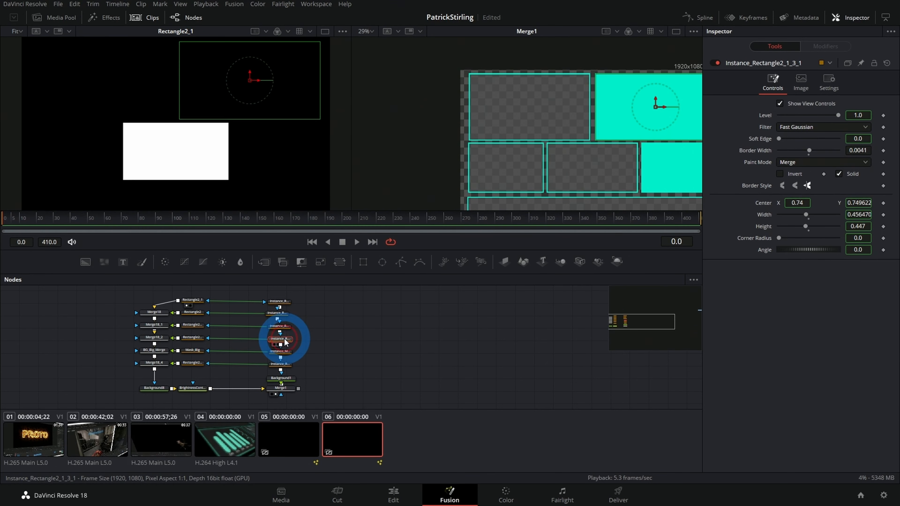
{"action": "left_click", "coordinate": [839, 174]}
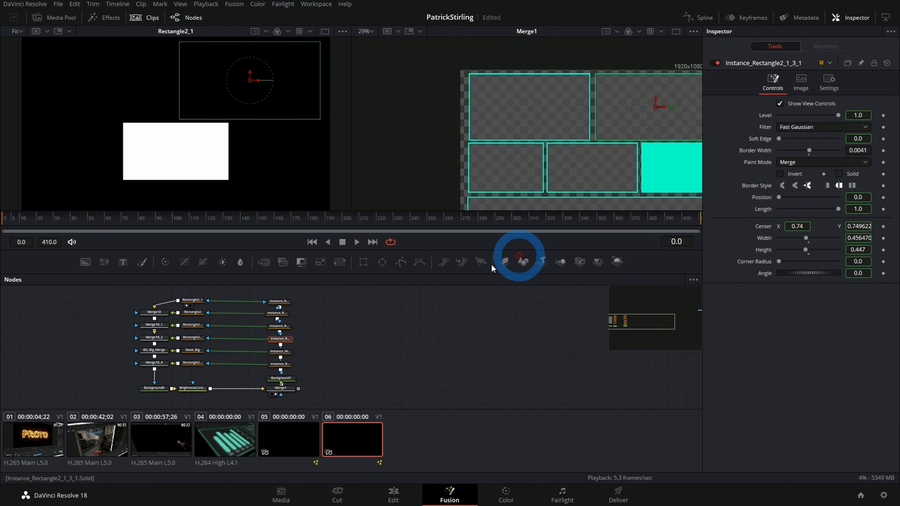
{"action": "left_click", "coordinate": [279, 352]}
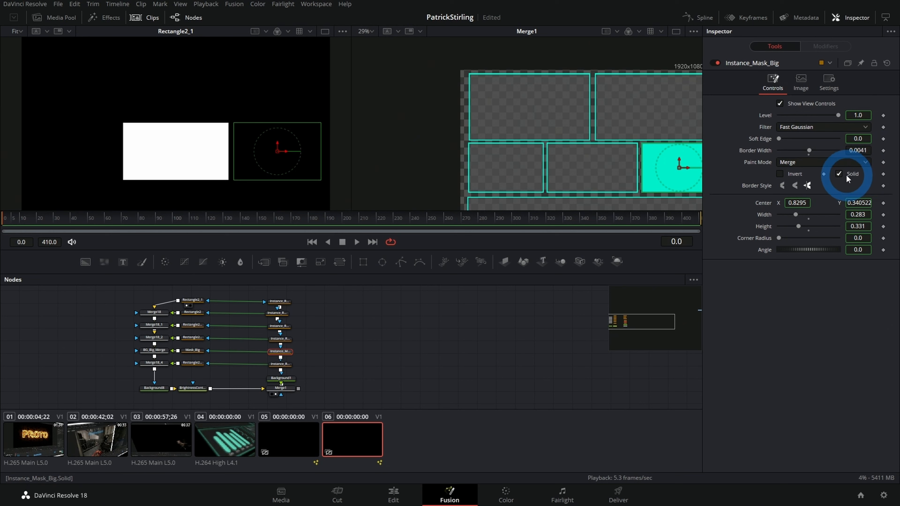
{"action": "left_click", "coordinate": [838, 174]}
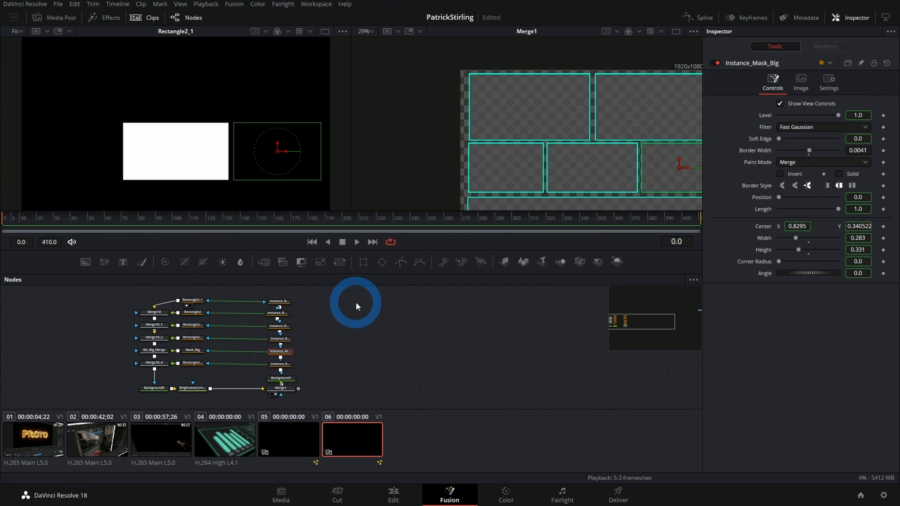
Step: Try adjusting the width of the original Rectangle2_1_3_1 mask while viewing the merged panel outlines
{"action": "left_click_drag", "start_coordinate": [618, 155], "coordinate": [587, 144]}
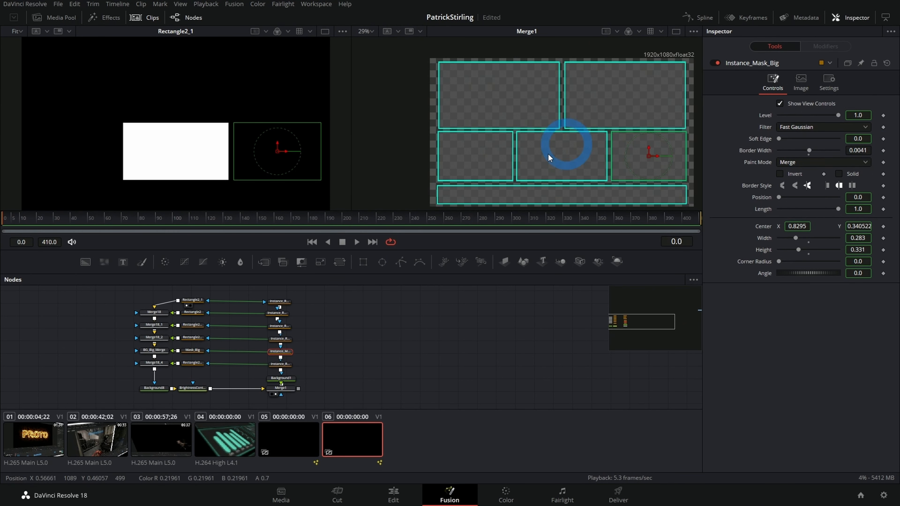
{"action": "left_click", "coordinate": [198, 337]}
{"action": "left_click", "coordinate": [847, 202]}
{"action": "mouse_move", "coordinate": [844, 202]}
{"action": "left_mouse_down"}
{"action": "mouse_move", "coordinate": [731, 215]}
{"action": "mouse_move", "coordinate": [808, 198]}
{"action": "mouse_move", "coordinate": [846, 205]}
{"action": "left_mouse_up"}
{"action": "left_click_drag", "start_coordinate": [433, 350], "coordinate": [421, 350]}
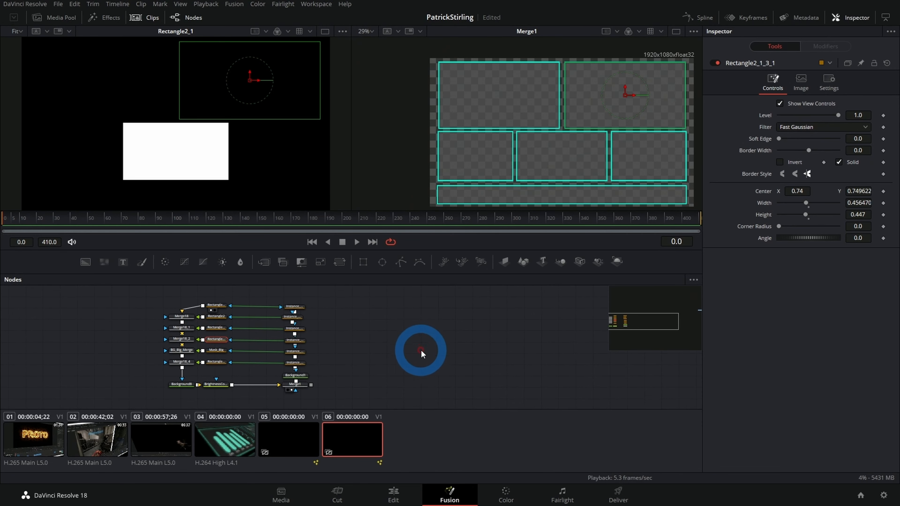
{"action": "left_click_drag", "start_coordinate": [363, 342], "coordinate": [315, 342]}
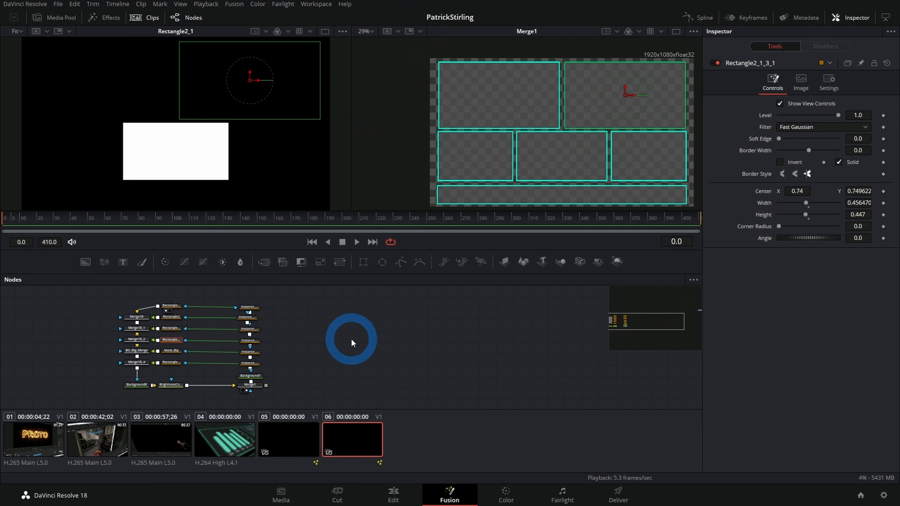
Step: Open the composition of clip 05 and play back its HUD animation
{"action": "left_click", "coordinate": [294, 439]}
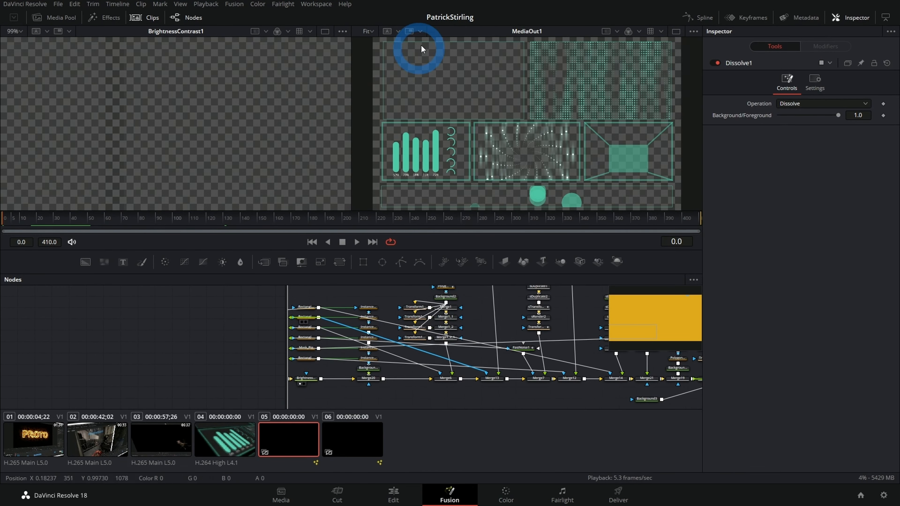
{"action": "left_click", "coordinate": [60, 221]}
{"action": "key", "text": "space"}
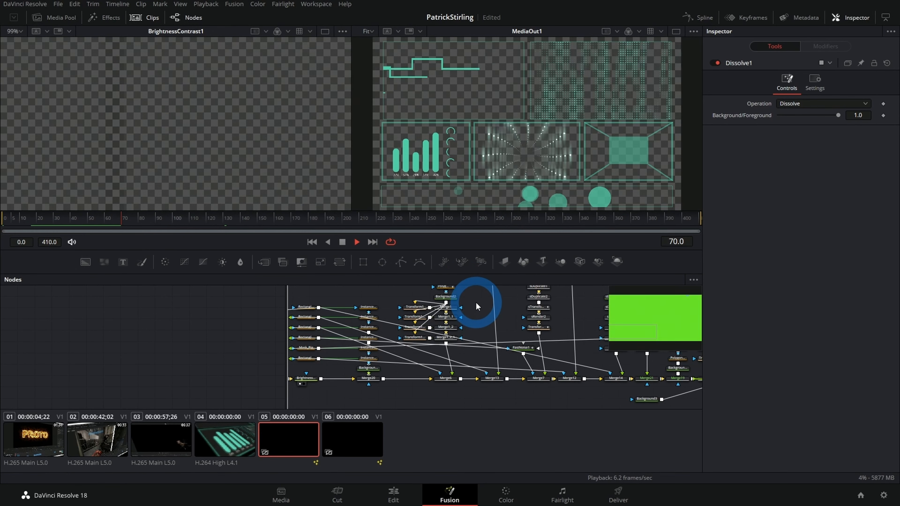
Step: Return to the composition of clip 06 and add a separate Background node in an empty area of the node graph
{"action": "left_click", "coordinate": [351, 434]}
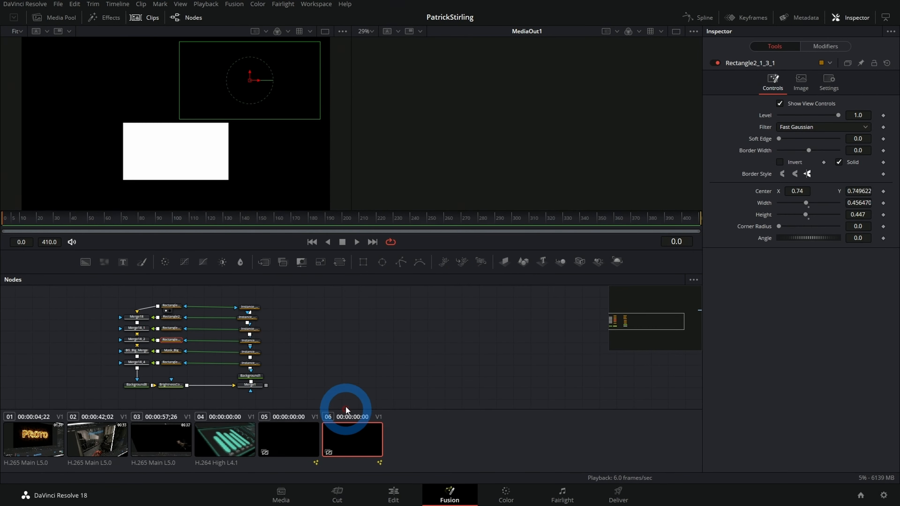
{"action": "left_click", "coordinate": [85, 263]}
{"action": "left_click", "coordinate": [354, 329]}
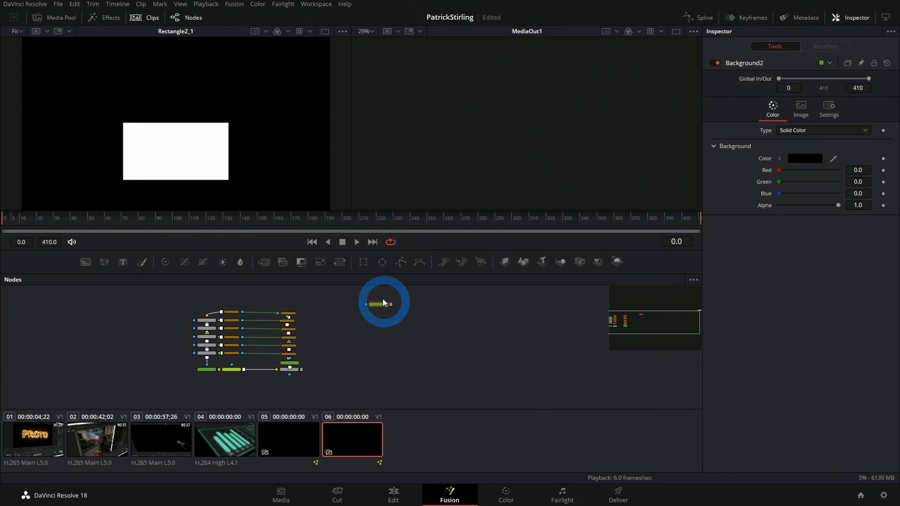
{"action": "scroll", "coordinate": [444, 350], "scroll_direction": "down", "scroll_amount": 4}
{"action": "scroll", "coordinate": [425, 350], "scroll_direction": "up", "scroll_amount": 1}
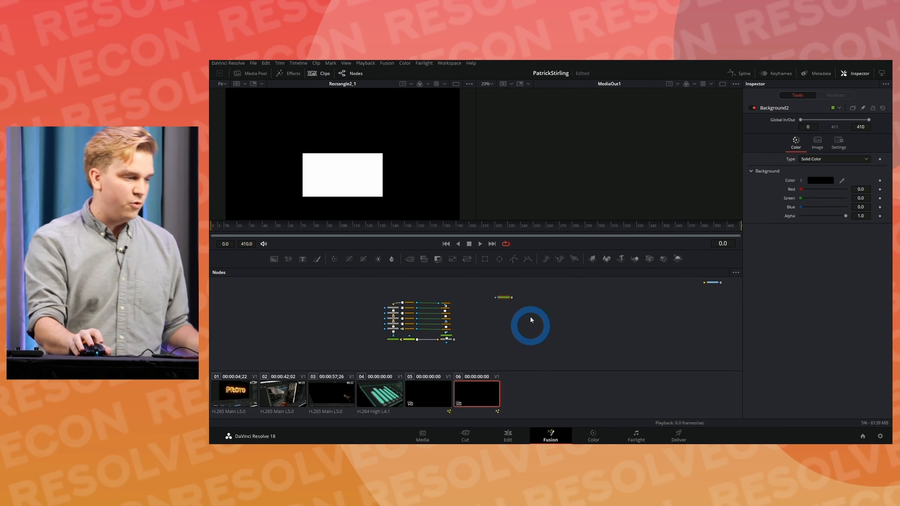
Step: Add an unconnected Polygon mask, view it in the second viewer, and set its border width to 0.108
{"action": "left_click", "coordinate": [544, 258]}
{"action": "left_click", "coordinate": [515, 259]}
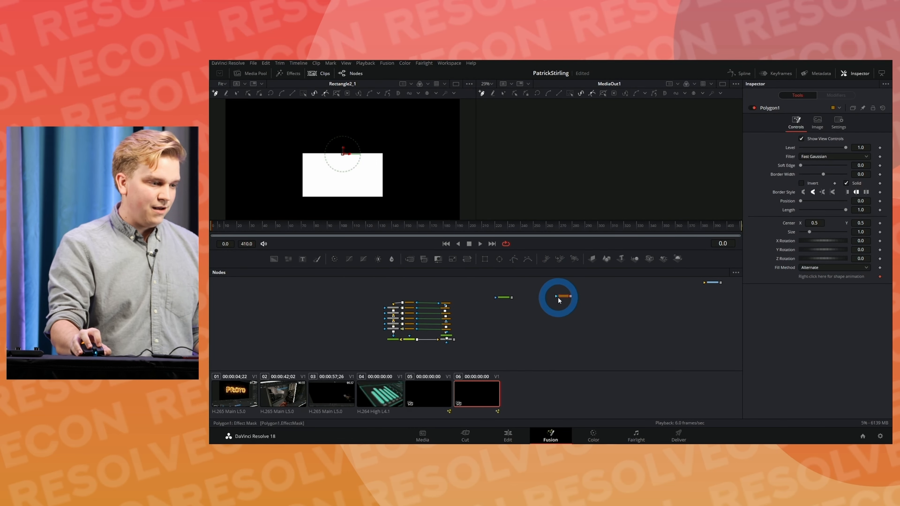
{"action": "key", "text": "2"}
{"action": "left_click_drag", "start_coordinate": [822, 174], "coordinate": [834, 175]}
Step: Try drawing an open zigzag polyline across the frame with the Polygon mask, using a border width of 0.0638
{"action": "left_click", "coordinate": [544, 160]}
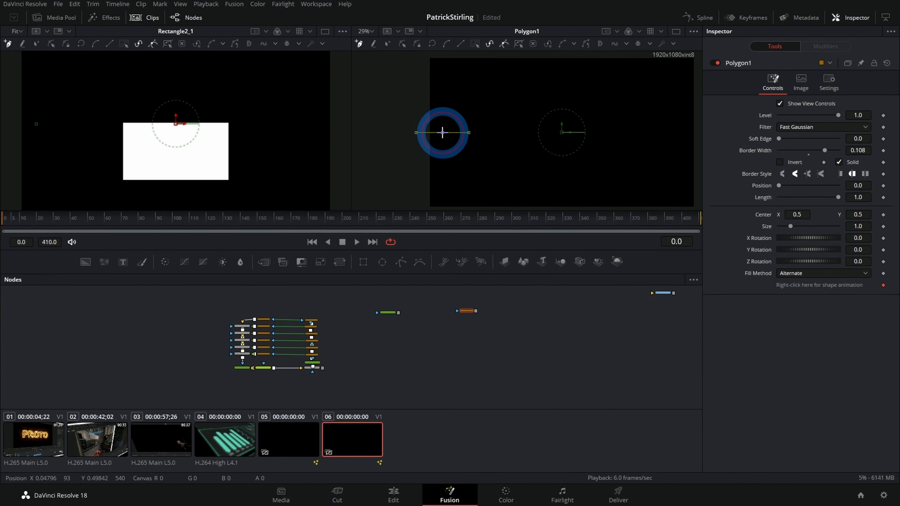
{"action": "left_click", "coordinate": [571, 141]}
{"action": "left_click_drag", "start_coordinate": [857, 152], "coordinate": [661, 173]}
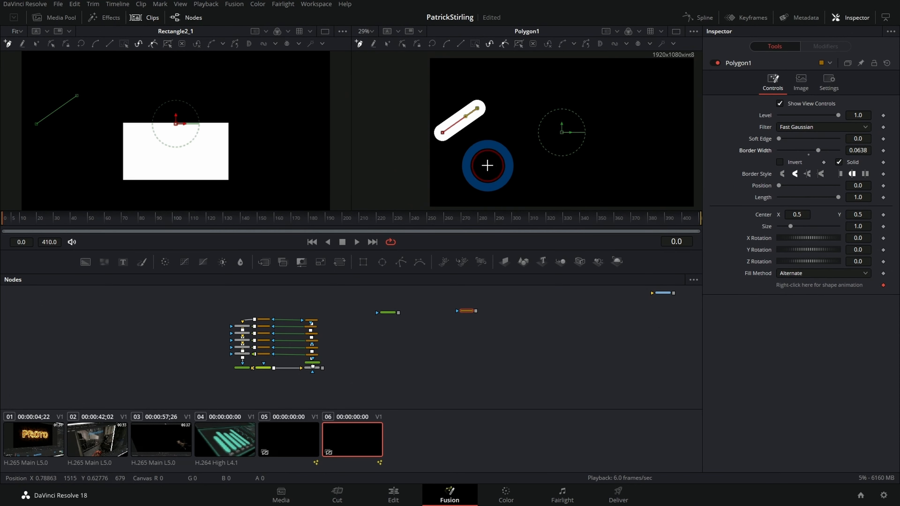
{"action": "left_click", "coordinate": [463, 162]}
{"action": "left_click", "coordinate": [488, 158]}
{"action": "left_click", "coordinate": [571, 158]}
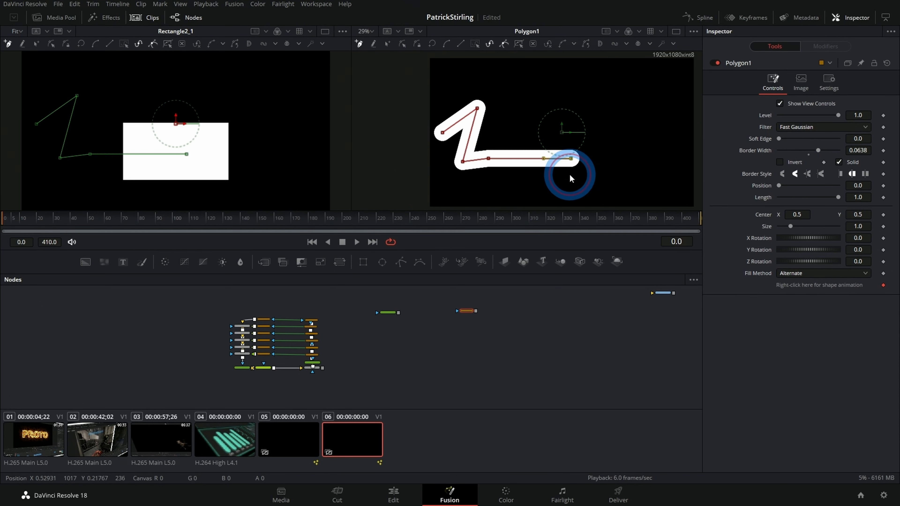
{"action": "left_click", "coordinate": [610, 158]}
{"action": "left_click", "coordinate": [610, 129]}
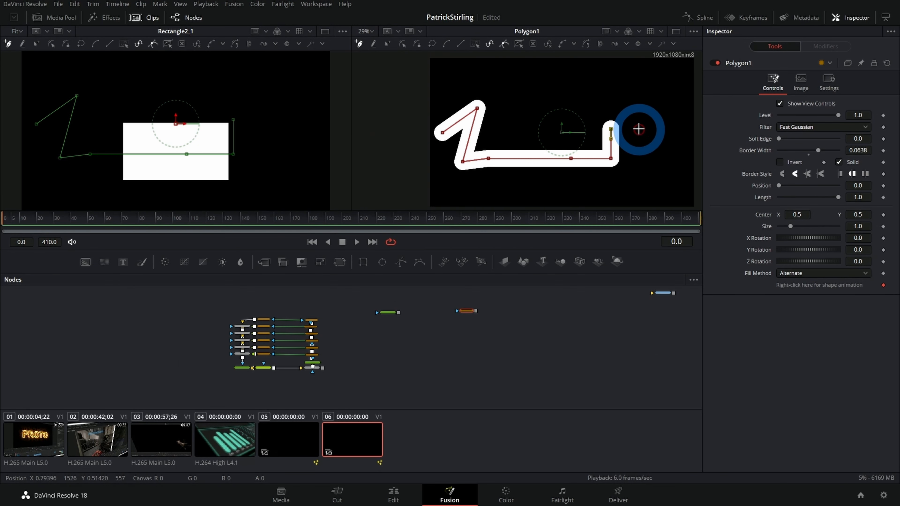
{"action": "left_click", "coordinate": [645, 129]}
{"action": "left_click", "coordinate": [615, 99]}
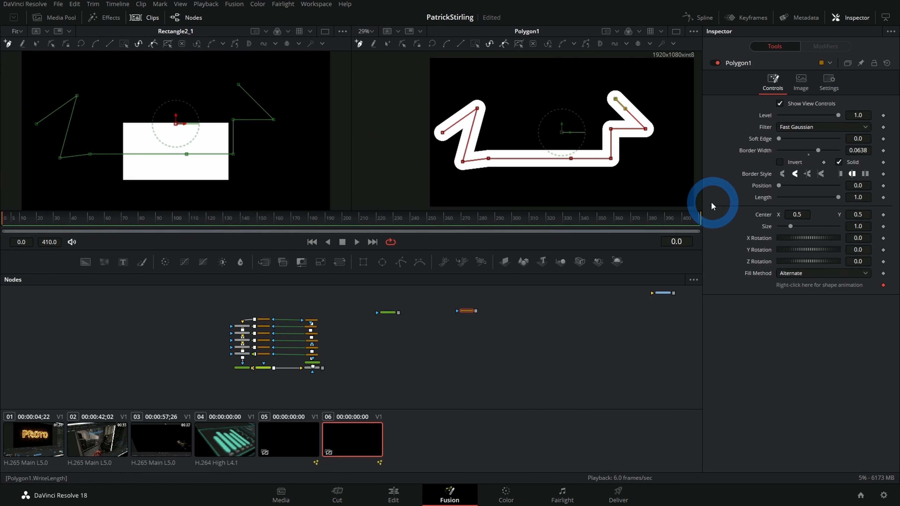
Step: Undo all the points of the zigzag polyline so the Polygon mask is empty
{"action": "key", "text": "ctrl+z"}
{"action": "key", "text": "ctrl+z"}
{"action": "key", "text": "ctrl+z"}
{"action": "key", "text": "ctrl+z"}
{"action": "key", "text": "ctrl+z"}
{"action": "key", "text": "ctrl+z"}
{"action": "key", "text": "ctrl+z"}
{"action": "key", "text": "ctrl+z"}
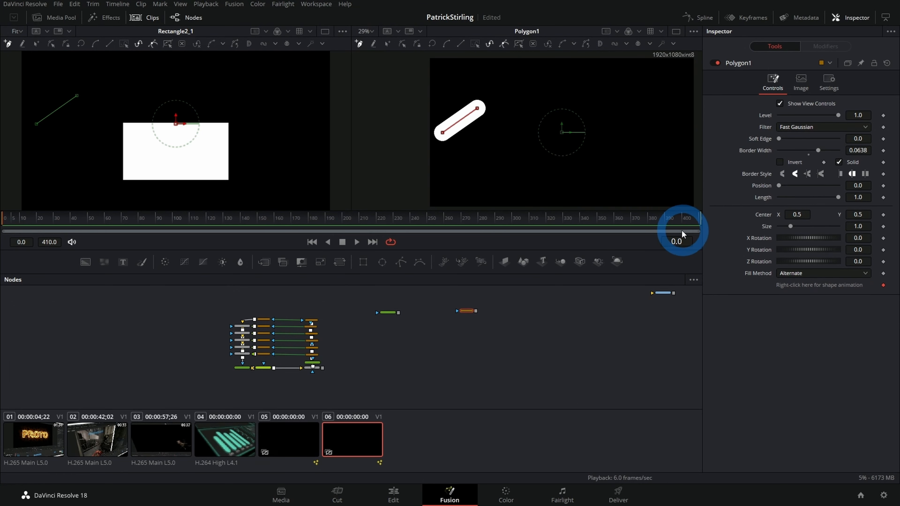
{"action": "key", "text": "ctrl+z"}
Step: View Background2 in the first viewer and color it white with red, green and blue at 1.0
{"action": "left_click", "coordinate": [383, 312]}
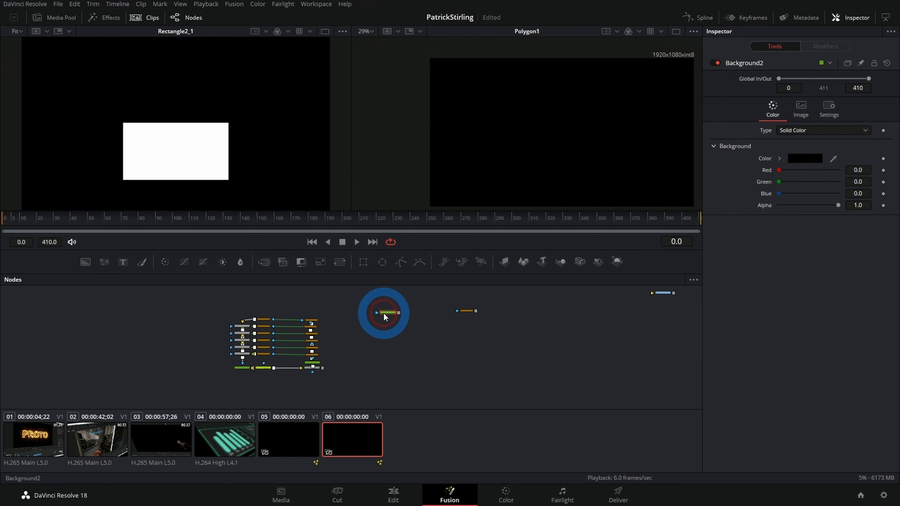
{"action": "left_click_drag", "start_coordinate": [778, 181], "coordinate": [838, 183]}
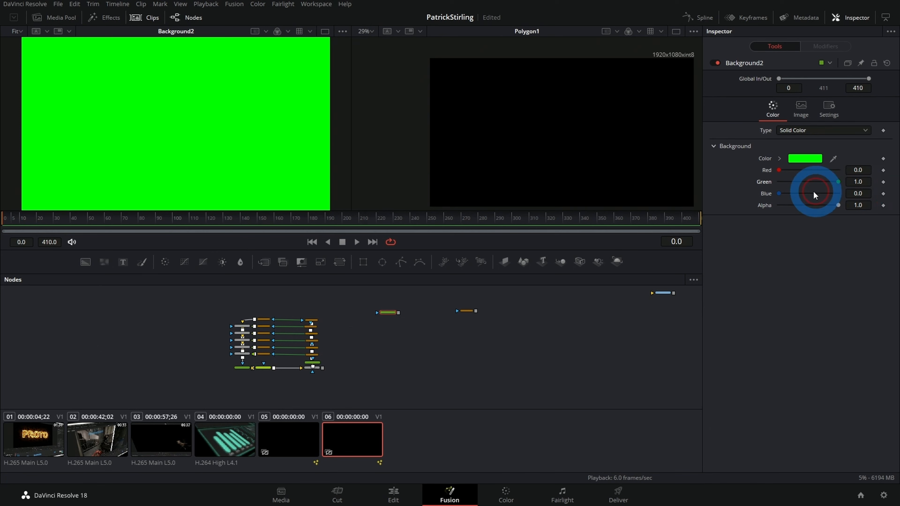
{"action": "left_click_drag", "start_coordinate": [780, 196], "coordinate": [838, 193]}
{"action": "left_click_drag", "start_coordinate": [781, 170], "coordinate": [838, 170]}
{"action": "left_click", "coordinate": [183, 333]}
{"action": "left_click", "coordinate": [394, 318]}
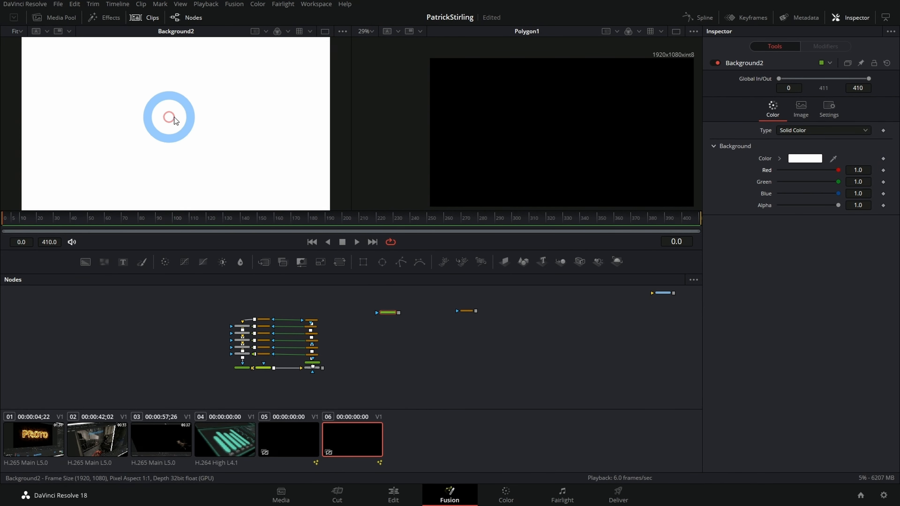
Step: Turn off Auto Resolution for Background2 and set its image size to 16 by 9
{"action": "scroll", "coordinate": [266, 114], "scroll_direction": "down", "scroll_amount": 2}
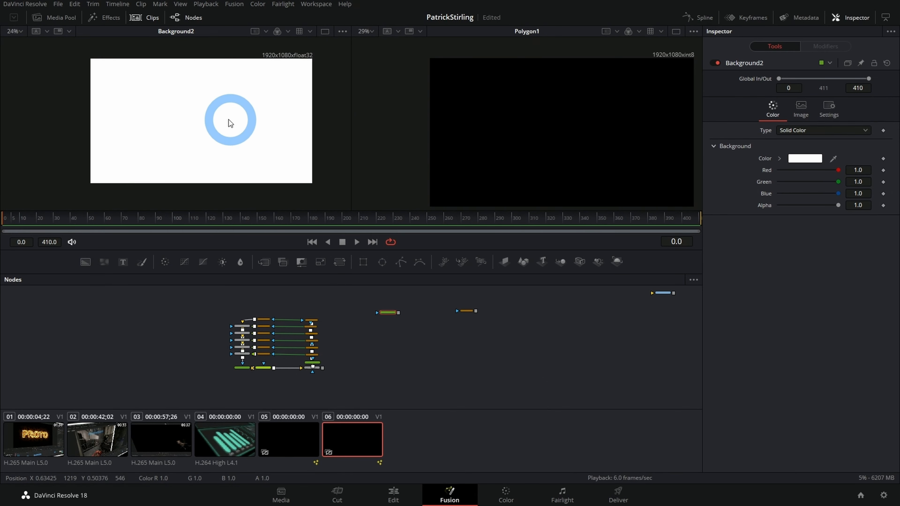
{"action": "left_click_drag", "start_coordinate": [228, 120], "coordinate": [210, 131]}
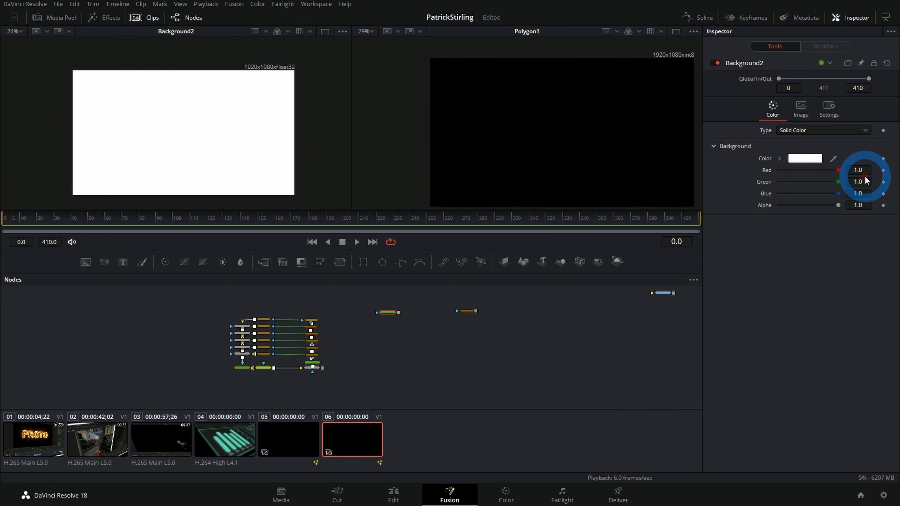
{"action": "left_click", "coordinate": [803, 116]}
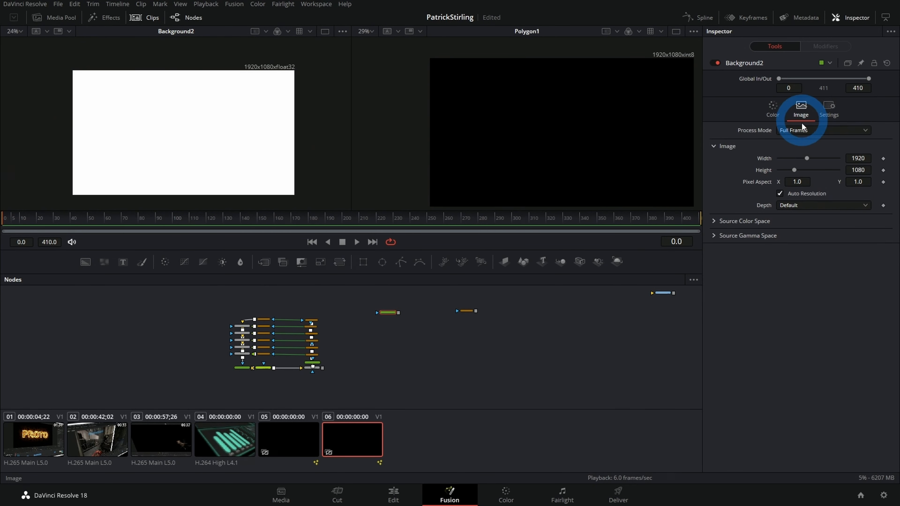
{"action": "left_click", "coordinate": [792, 197]}
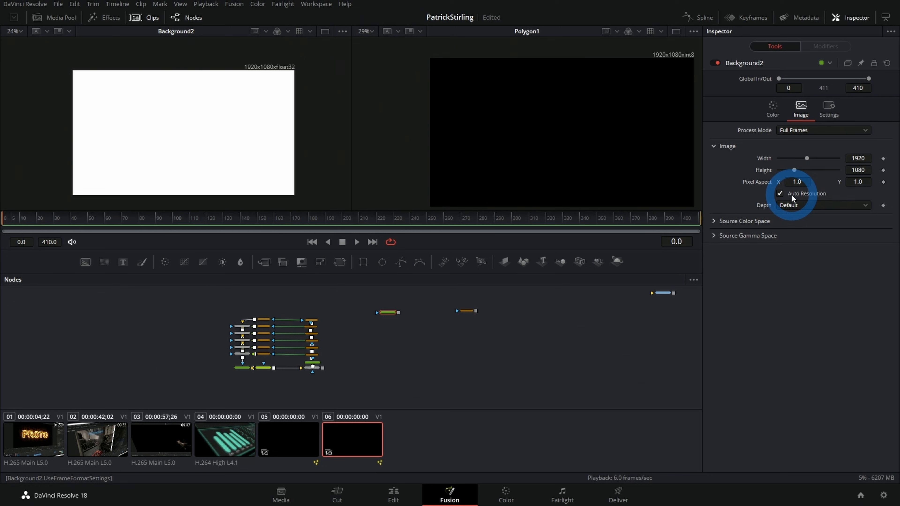
{"action": "left_click", "coordinate": [791, 195]}
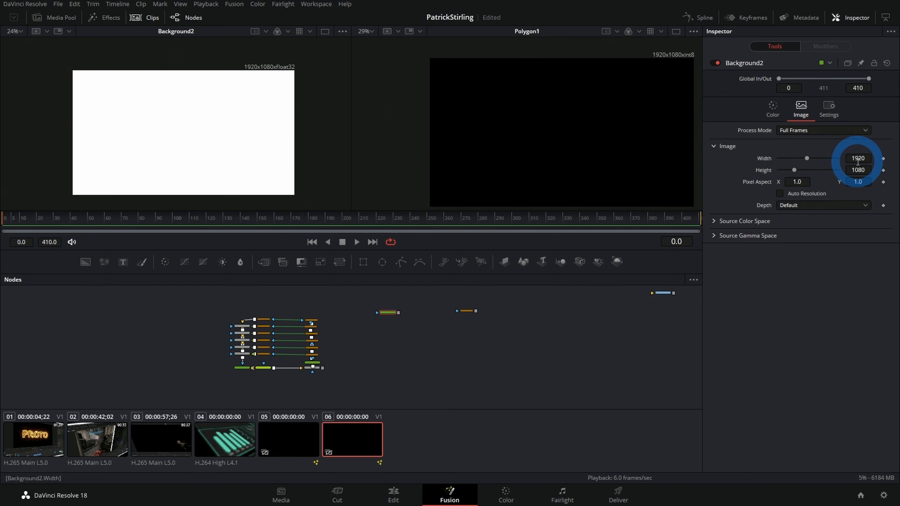
{"action": "left_click", "coordinate": [857, 159]}
{"action": "type", "text": "16"}
{"action": "left_click", "coordinate": [867, 170]}
{"action": "type", "text": "9"}
{"action": "key", "text": "Tab"}
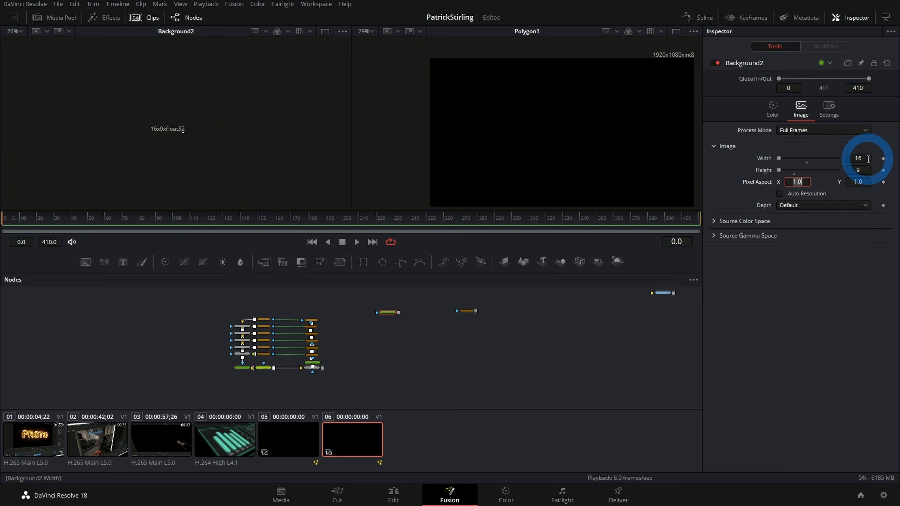
Step: Set the image size of Background2 to 32 by 18
{"action": "left_click", "coordinate": [866, 158]}
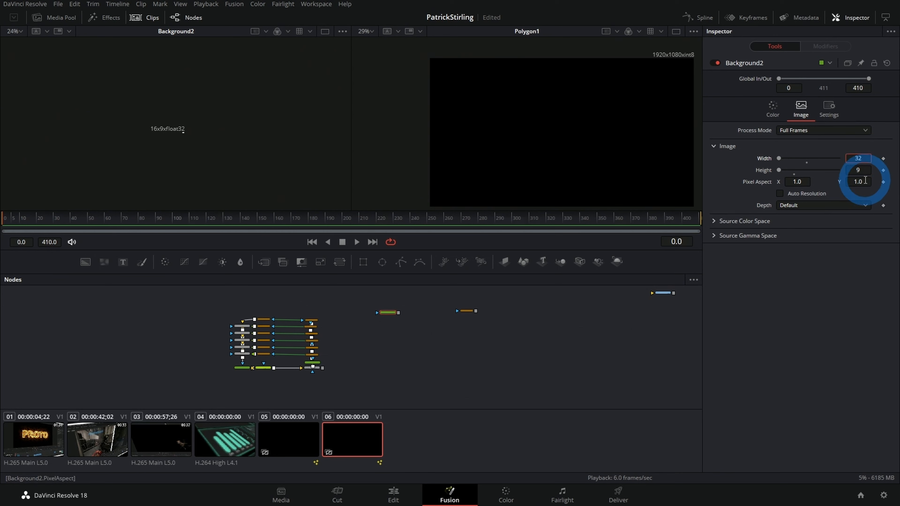
{"action": "left_click", "coordinate": [864, 173]}
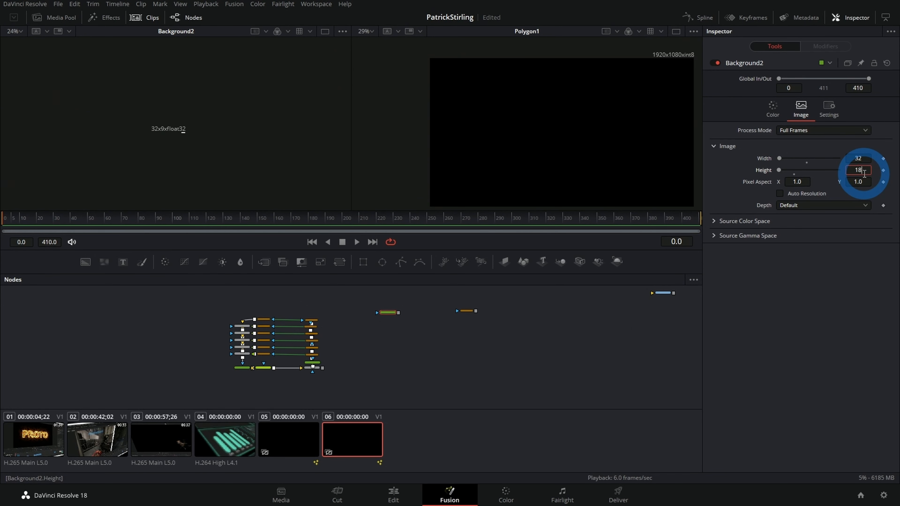
{"action": "type", "text": "18"}
Step: Set the image size of Background2 to 64 by 36 and inspect the small white frame in the first viewer
{"action": "left_click", "coordinate": [861, 157]}
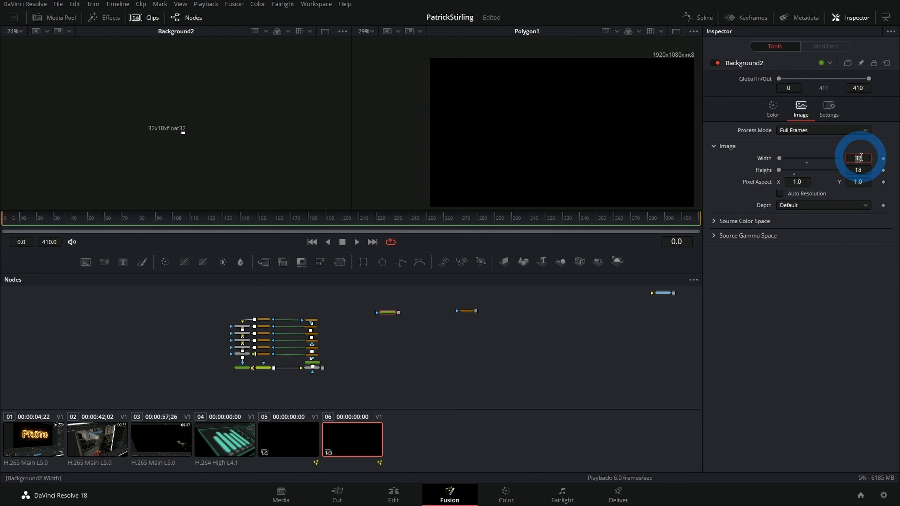
{"action": "type", "text": "64"}
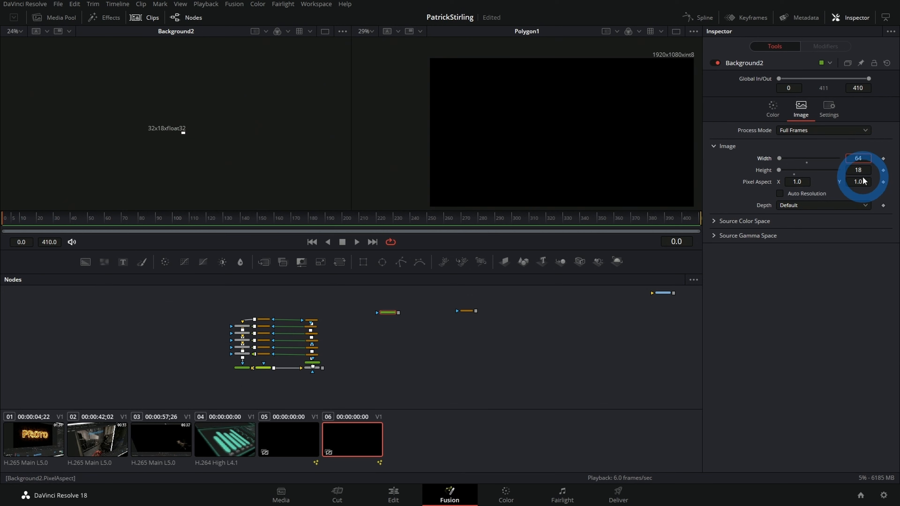
{"action": "left_click", "coordinate": [860, 169]}
{"action": "type", "text": "36"}
{"action": "key", "text": "Return"}
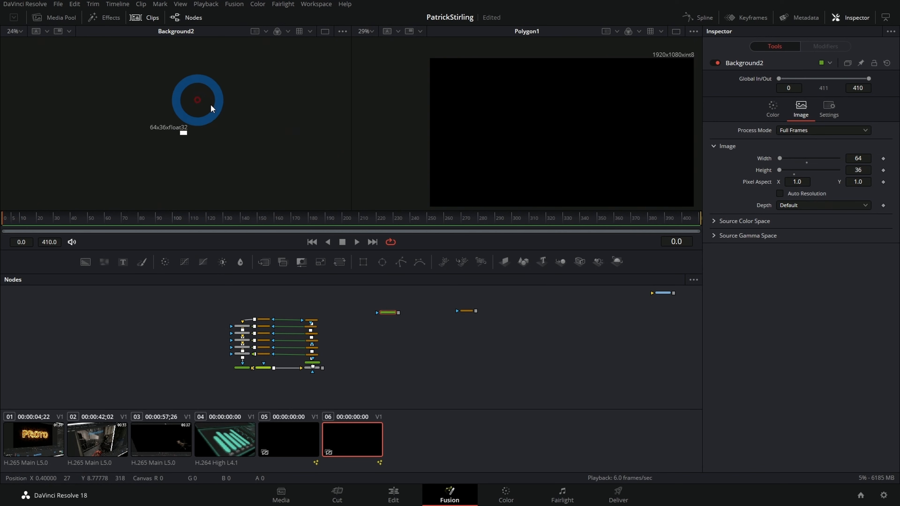
{"action": "scroll", "coordinate": [334, 128], "scroll_direction": "up", "scroll_amount": 3}
{"action": "left_click_drag", "start_coordinate": [409, 117], "coordinate": [441, 120]}
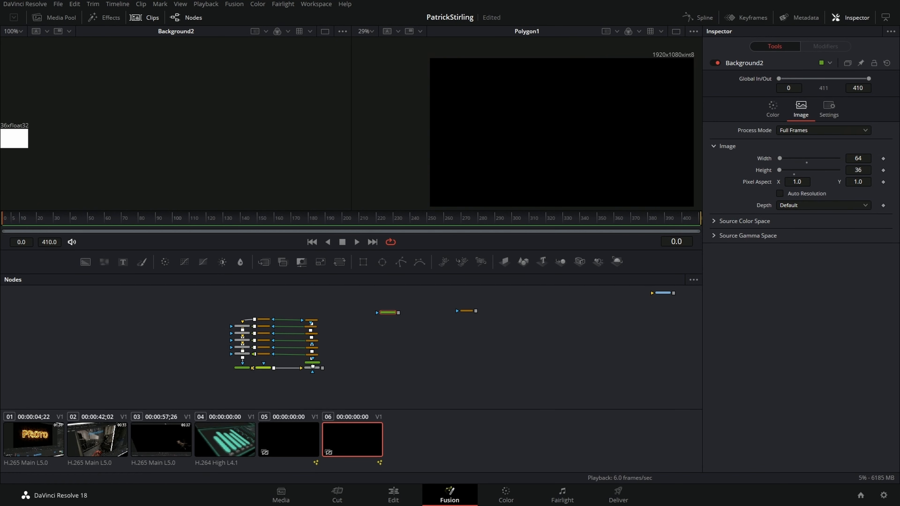
{"action": "left_click_drag", "start_coordinate": [107, 130], "coordinate": [259, 162]}
{"action": "scroll", "coordinate": [209, 153], "scroll_direction": "up", "scroll_amount": 1}
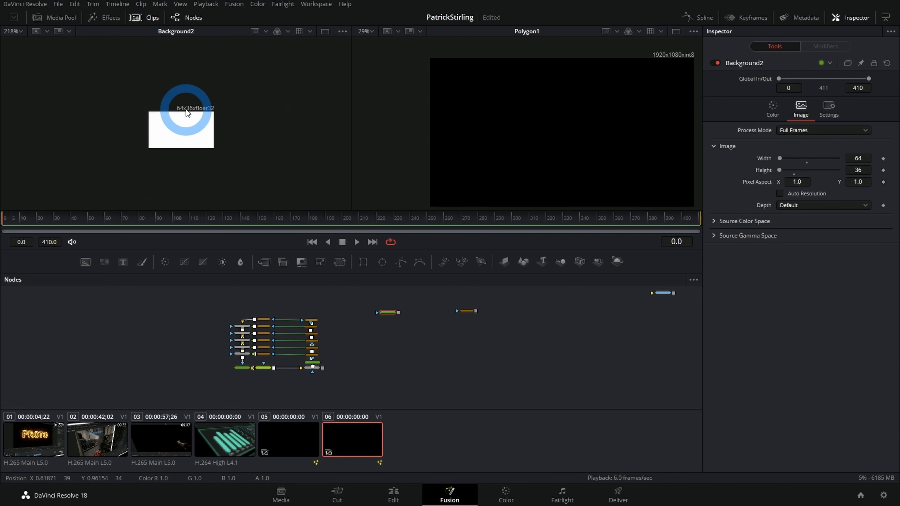
{"action": "left_click_drag", "start_coordinate": [197, 188], "coordinate": [187, 158]}
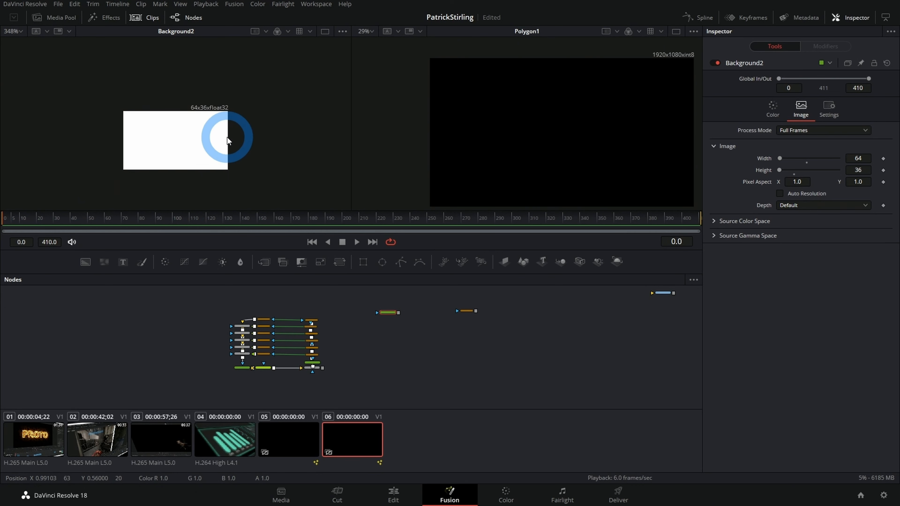
Step: Add another Background node below the Polygon mask and color it with green 1.0 and blue 0.795
{"action": "left_click_drag", "start_coordinate": [526, 131], "coordinate": [483, 121]}
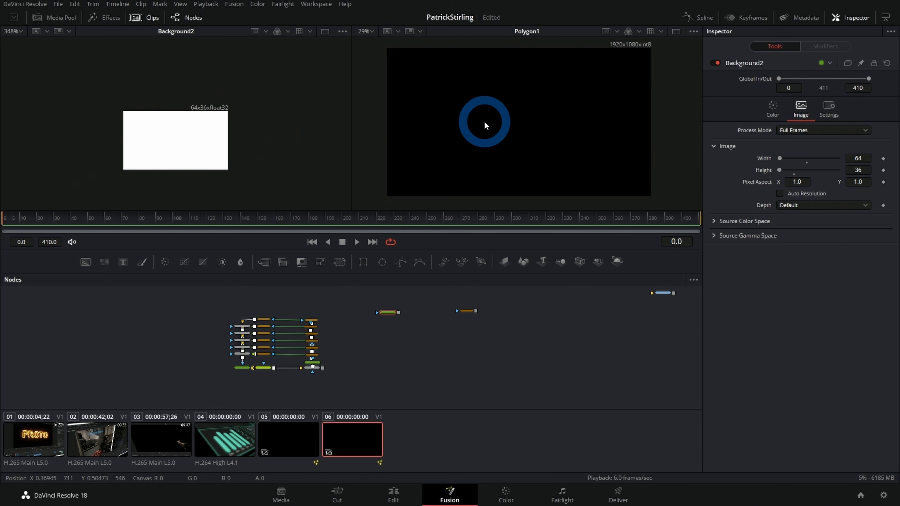
{"action": "left_click", "coordinate": [84, 259]}
{"action": "key", "text": "ctrl+z"}
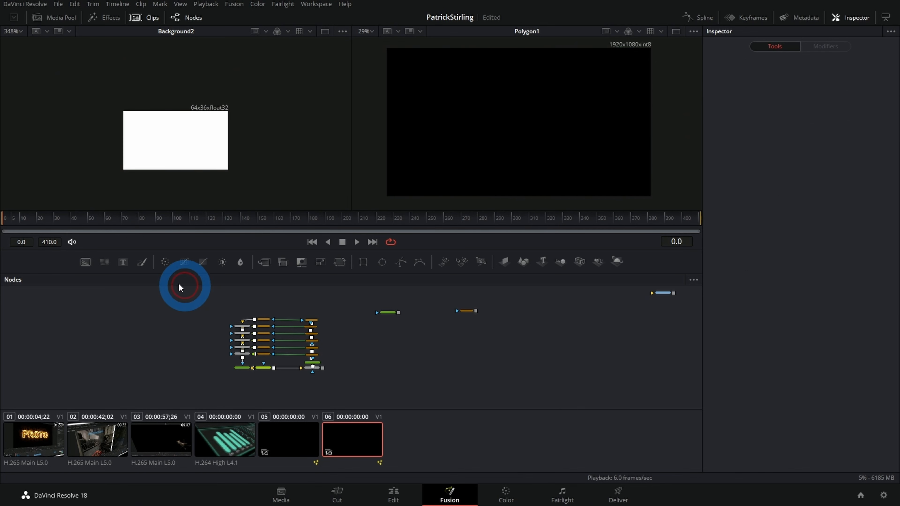
{"action": "left_click", "coordinate": [85, 262]}
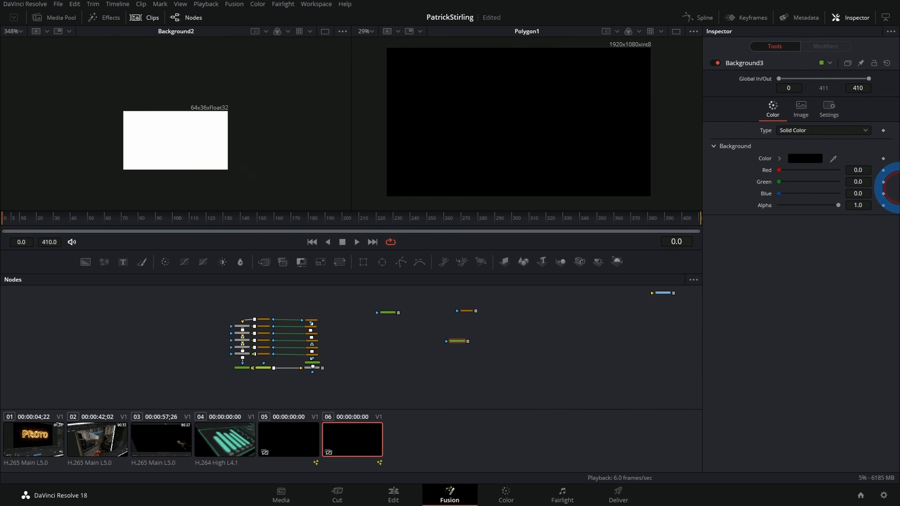
{"action": "left_click_drag", "start_coordinate": [779, 181], "coordinate": [838, 182]}
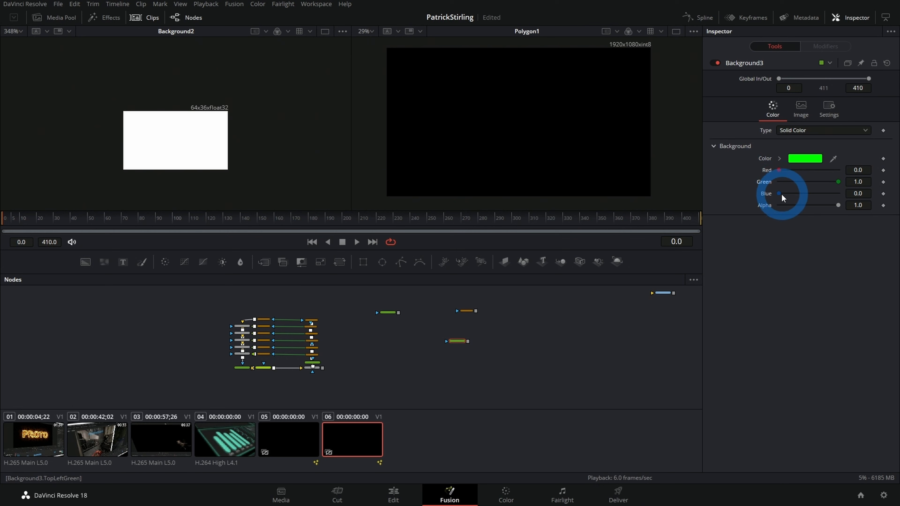
{"action": "left_click_drag", "start_coordinate": [777, 193], "coordinate": [822, 194]}
{"action": "left_click", "coordinate": [445, 350]}
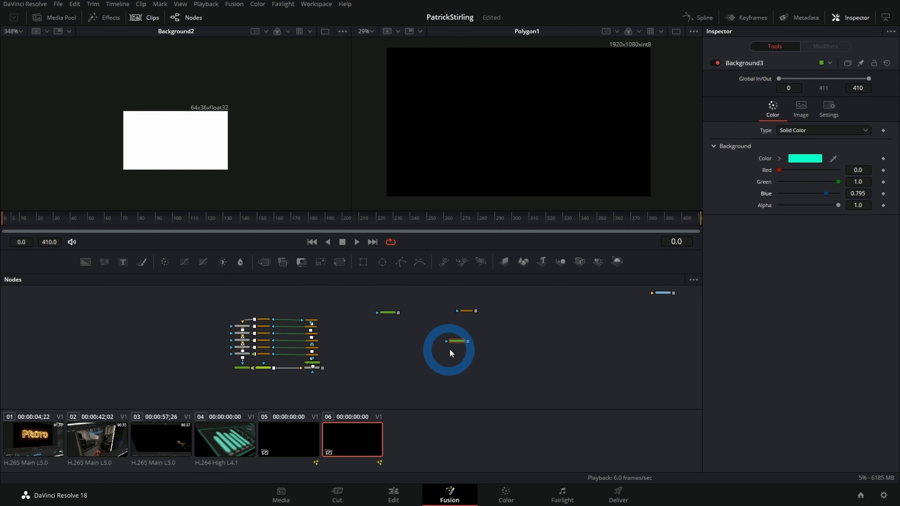
Step: Connect Polygon1 as the mask of Background3, view the masked background in the second viewer, and save the project
{"action": "mouse_move", "coordinate": [457, 344]}
{"action": "left_mouse_down"}
{"action": "mouse_move", "coordinate": [475, 314]}
{"action": "mouse_move", "coordinate": [466, 335]}
{"action": "left_mouse_up"}
{"action": "key", "text": "2"}
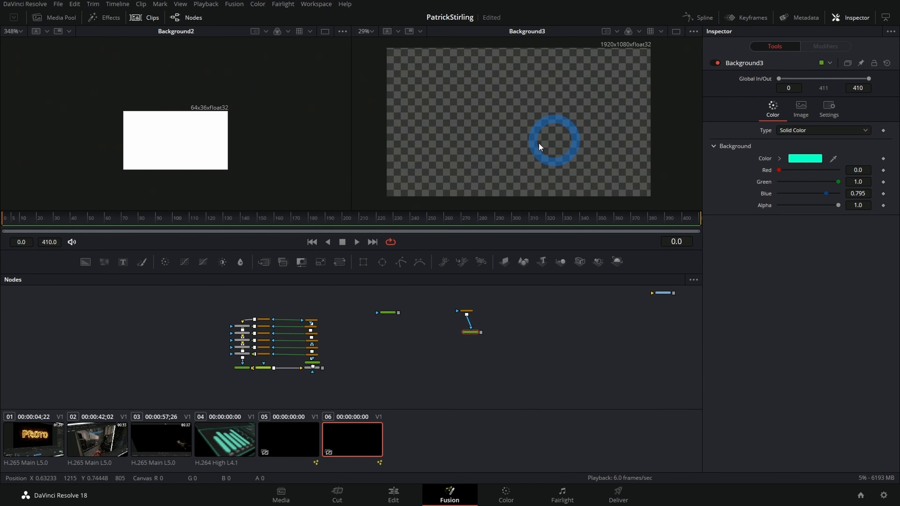
{"action": "key", "text": "ctrl+s"}
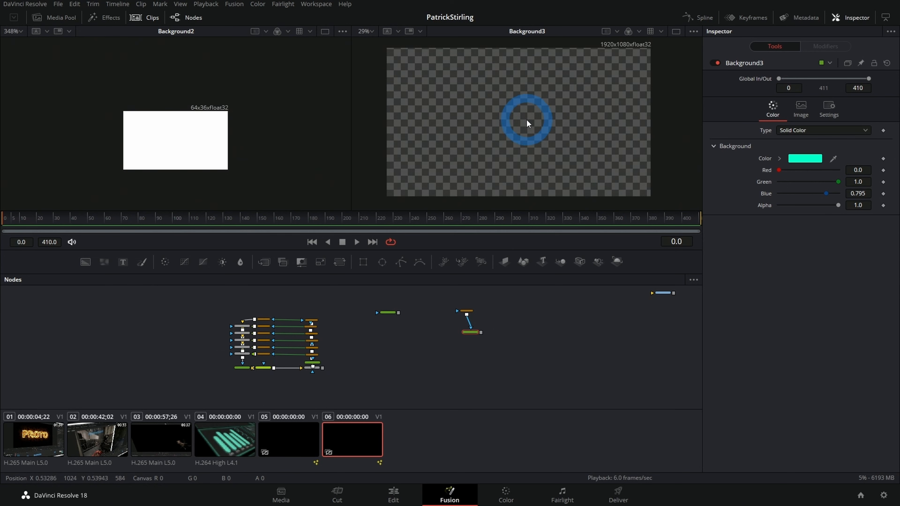
{"action": "scroll", "coordinate": [436, 361], "scroll_direction": "up", "scroll_amount": 4}
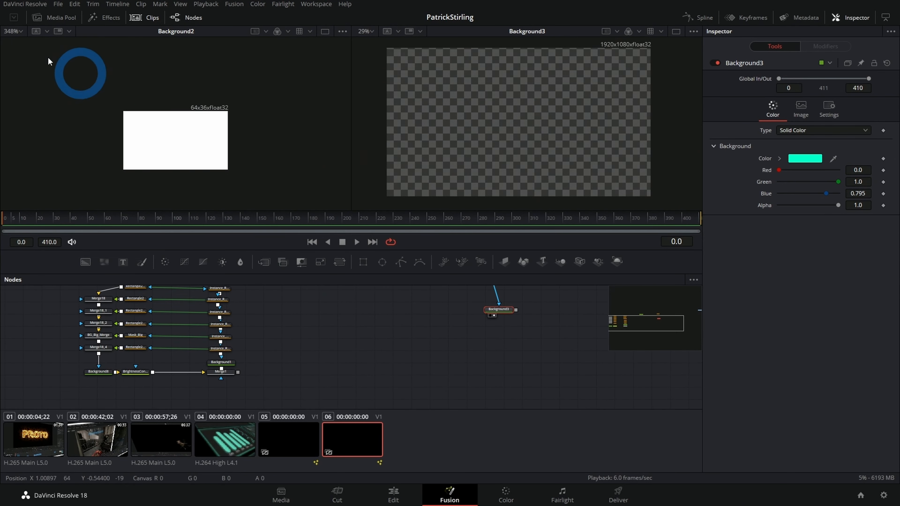
Step: Display the pixel grid over the white 64 by 36 Background2 frame in the first viewer
{"action": "scroll", "coordinate": [169, 130], "scroll_direction": "up", "scroll_amount": 1}
{"action": "scroll", "coordinate": [212, 134], "scroll_direction": "up", "scroll_amount": 1}
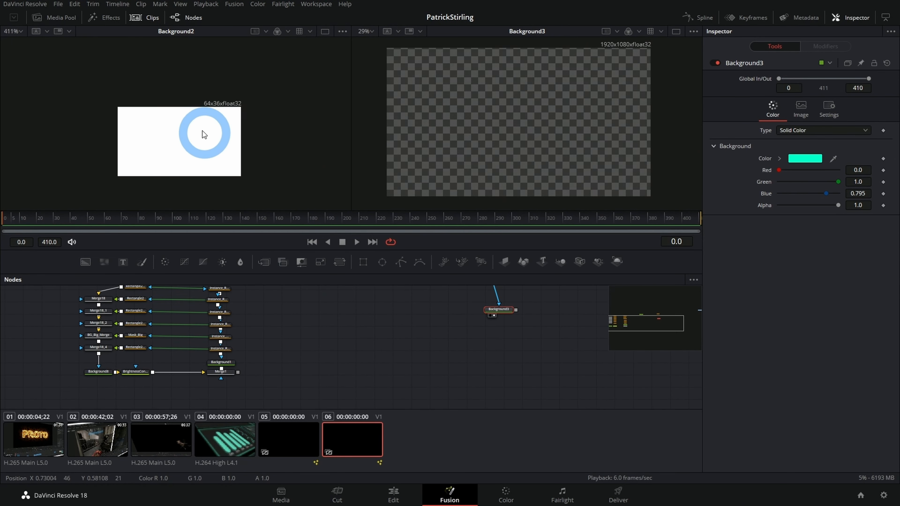
{"action": "scroll", "coordinate": [203, 134], "scroll_direction": "up", "scroll_amount": 3}
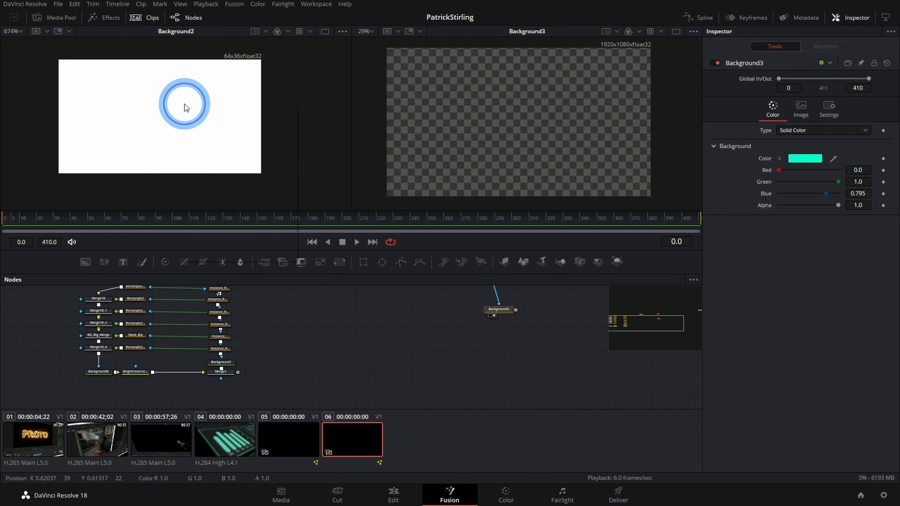
{"action": "right_click", "coordinate": [184, 104]}
{"action": "mouse_move", "coordinate": [213, 127]}
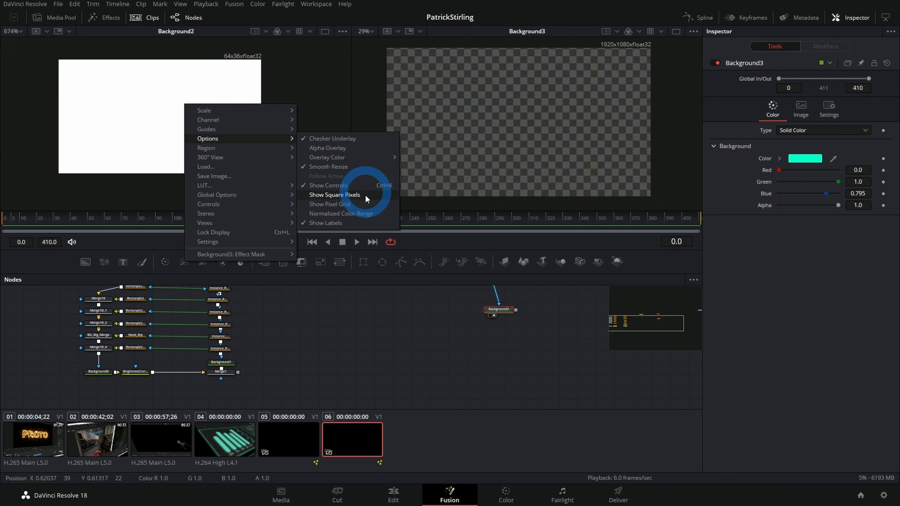
{"action": "left_click", "coordinate": [363, 204]}
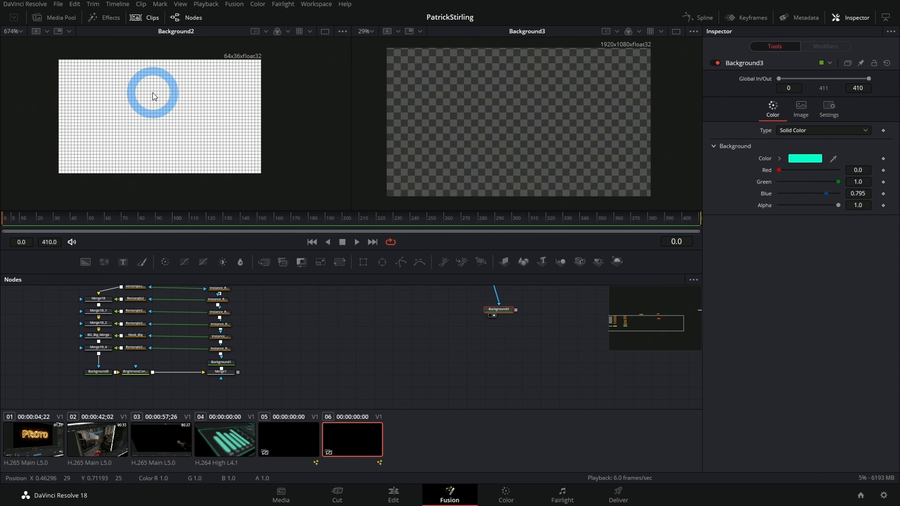
Step: Inspect the pixel grid up close and enable Snap to Pixel for the first viewer's controls
{"action": "scroll", "coordinate": [191, 92], "scroll_direction": "up", "scroll_amount": 3}
{"action": "scroll", "coordinate": [197, 95], "scroll_direction": "up", "scroll_amount": 4}
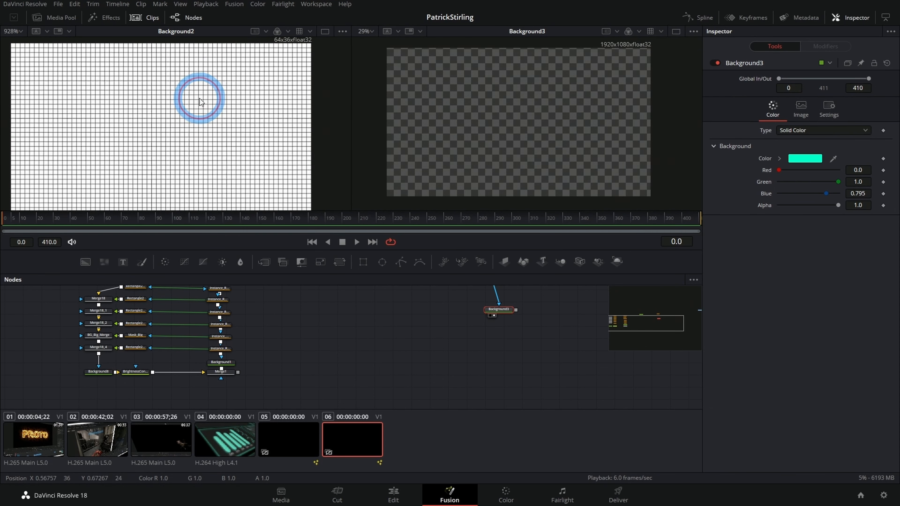
{"action": "scroll", "coordinate": [288, 119], "scroll_direction": "down", "scroll_amount": 5}
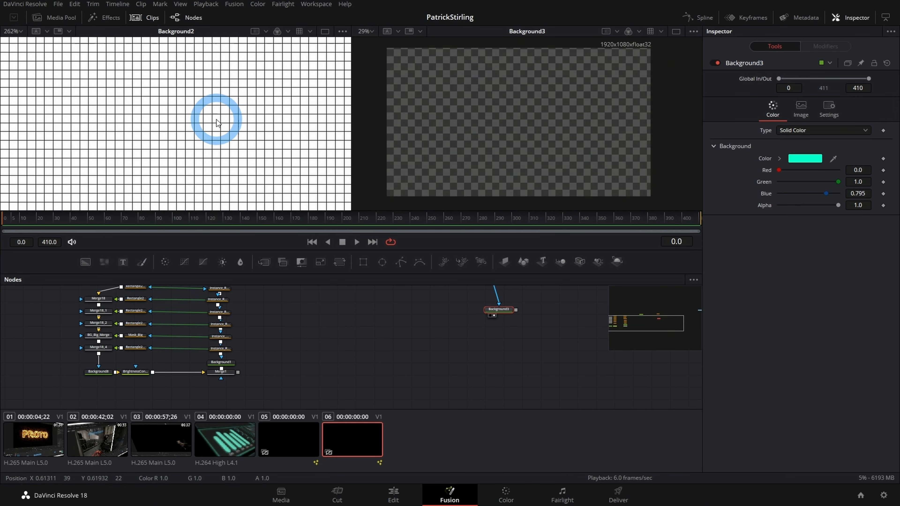
{"action": "right_click", "coordinate": [153, 145]}
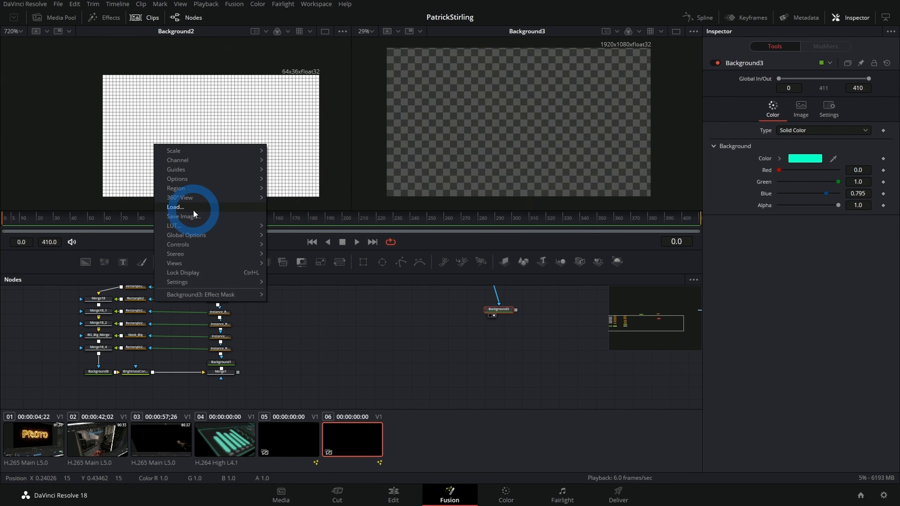
{"action": "mouse_move", "coordinate": [200, 246]}
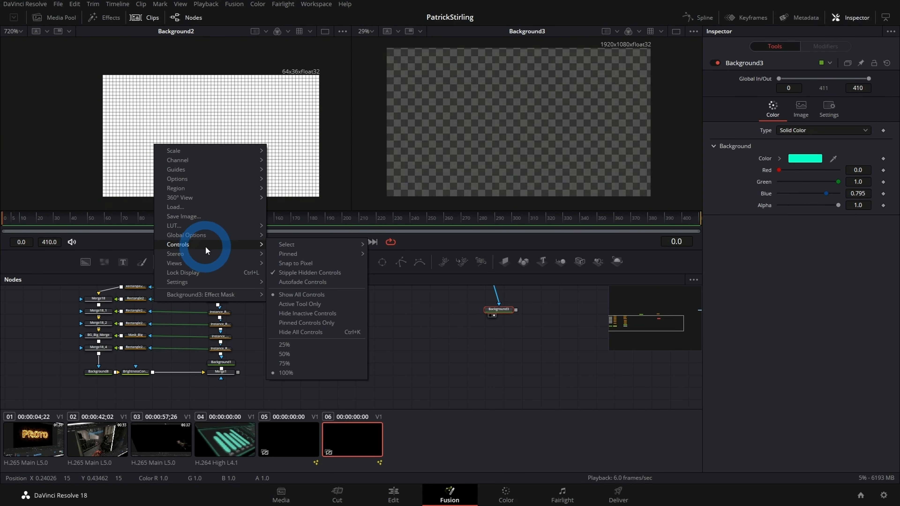
{"action": "left_click", "coordinate": [302, 264]}
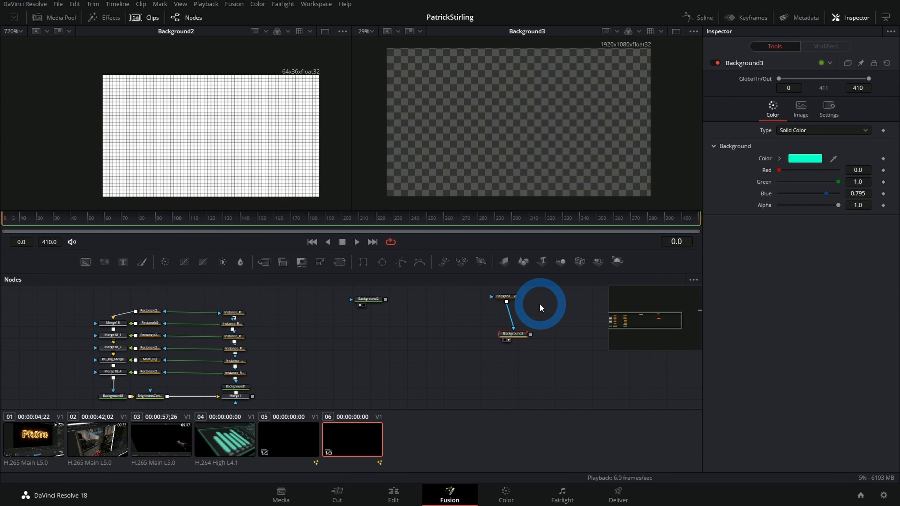
Step: Start the Polygon1 line with points near the frame's left edge and reduce its border width to 0.0521
{"action": "left_click", "coordinate": [506, 301]}
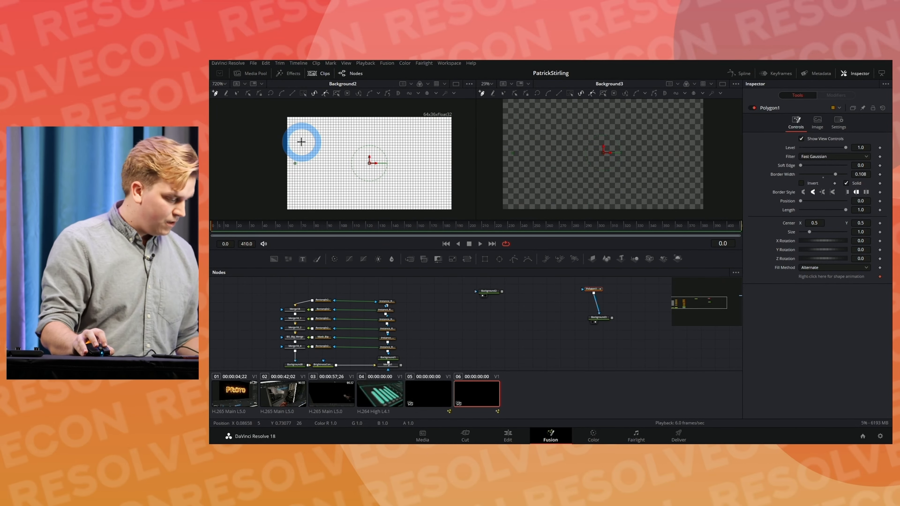
{"action": "left_click", "coordinate": [287, 134]}
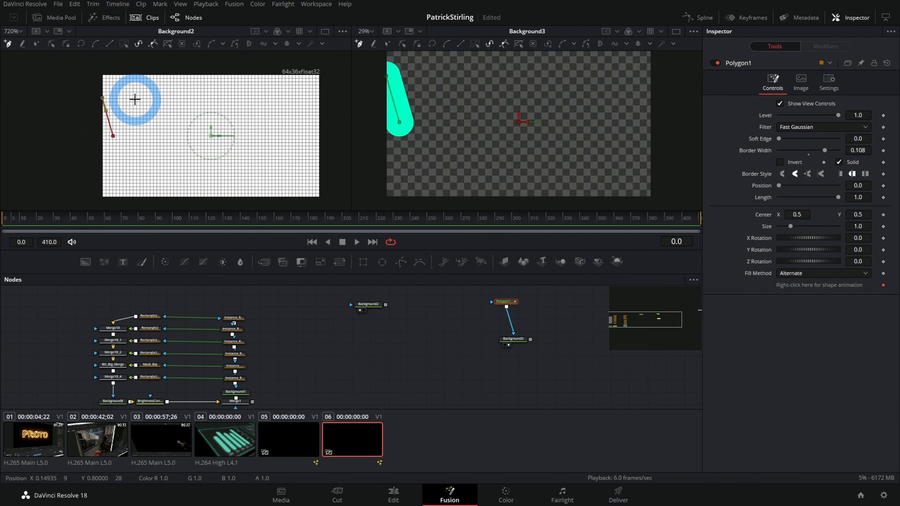
{"action": "left_click", "coordinate": [134, 99]}
{"action": "left_click", "coordinate": [134, 120]}
{"action": "left_click", "coordinate": [871, 153]}
{"action": "mouse_move", "coordinate": [871, 153]}
{"action": "left_mouse_down"}
{"action": "mouse_move", "coordinate": [599, 173]}
{"action": "mouse_move", "coordinate": [169, 94]}
{"action": "left_mouse_up"}
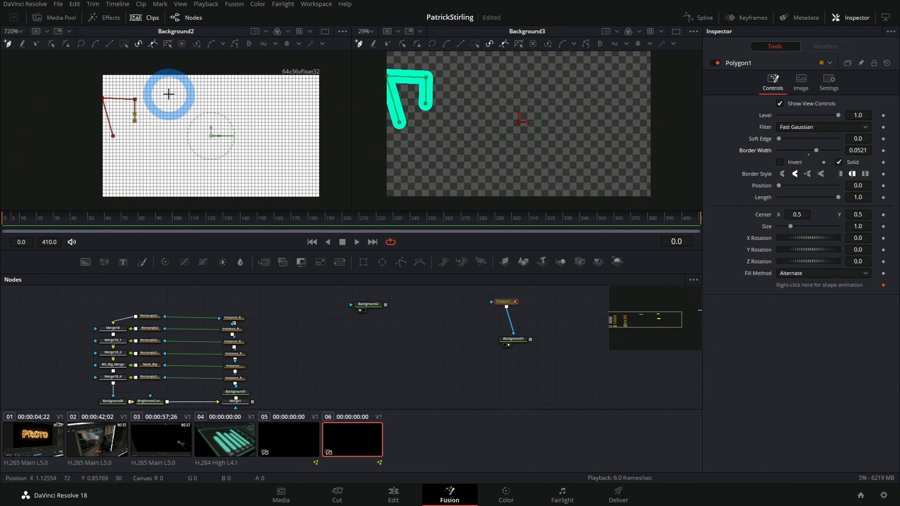
Step: Continue the Polygon1 line across the frame with a small bump and a peak, ending just beyond the right edge
{"action": "left_click", "coordinate": [157, 116]}
{"action": "left_click", "coordinate": [156, 103]}
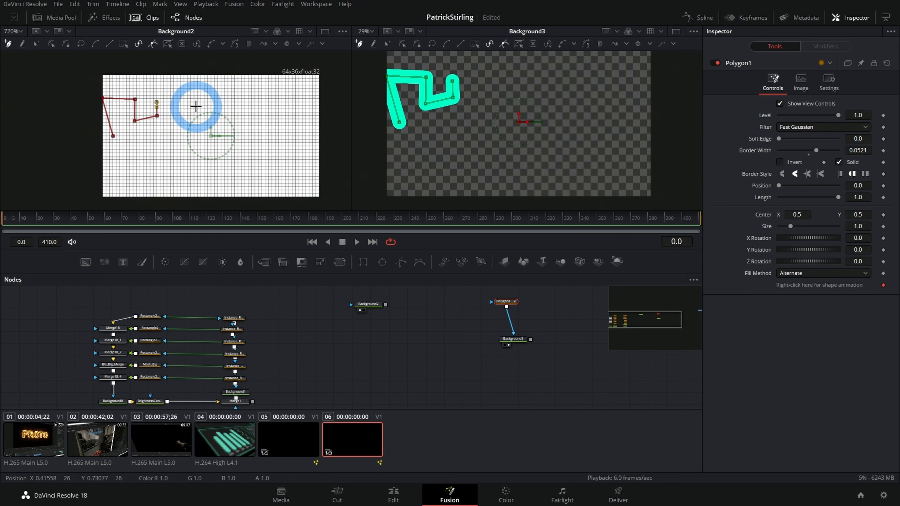
{"action": "left_click", "coordinate": [196, 106]}
{"action": "left_click", "coordinate": [205, 96]}
{"action": "left_click", "coordinate": [216, 98]}
{"action": "left_click", "coordinate": [213, 107]}
{"action": "left_click", "coordinate": [237, 105]}
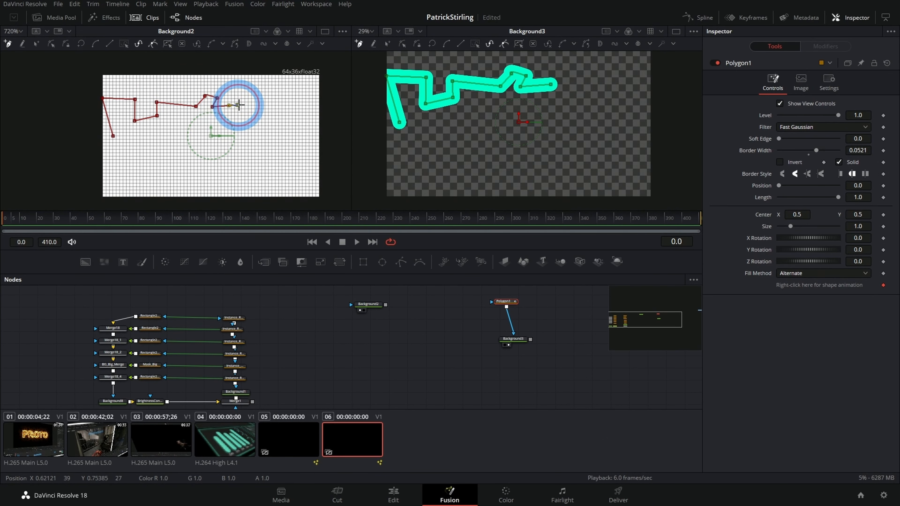
{"action": "left_click", "coordinate": [269, 96]}
{"action": "left_click", "coordinate": [282, 109]}
{"action": "left_click", "coordinate": [310, 108]}
{"action": "left_click", "coordinate": [323, 109]}
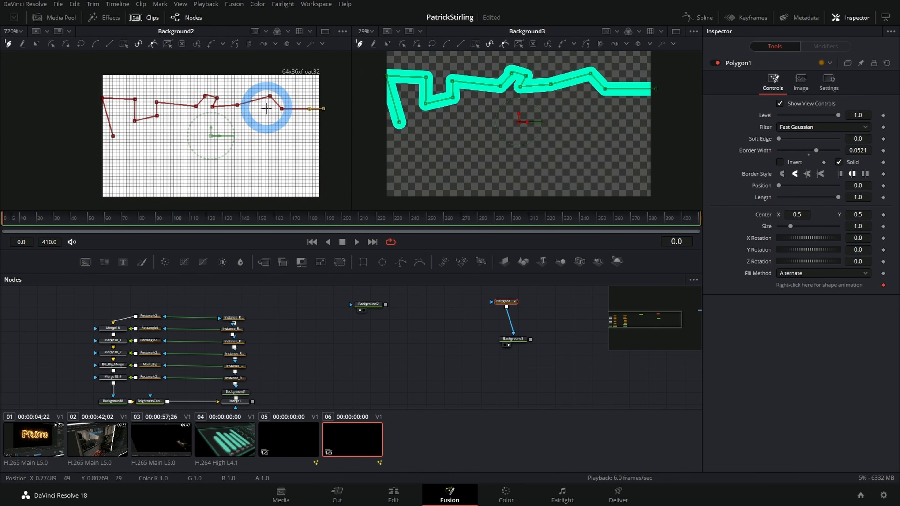
Step: Align the points of the line's middle bump to the pixel grid so its sides are vertical
{"action": "scroll", "coordinate": [325, 100], "scroll_direction": "up", "scroll_amount": 5}
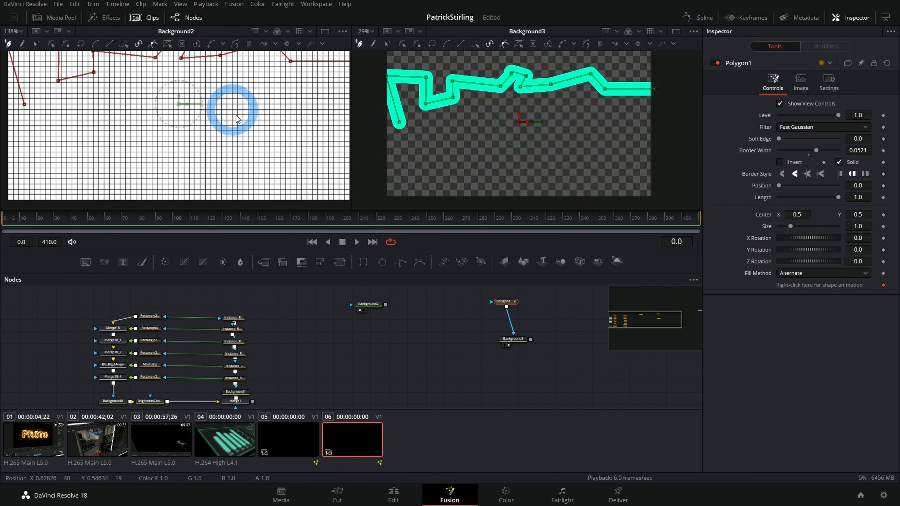
{"action": "left_click_drag", "start_coordinate": [227, 103], "coordinate": [277, 167]}
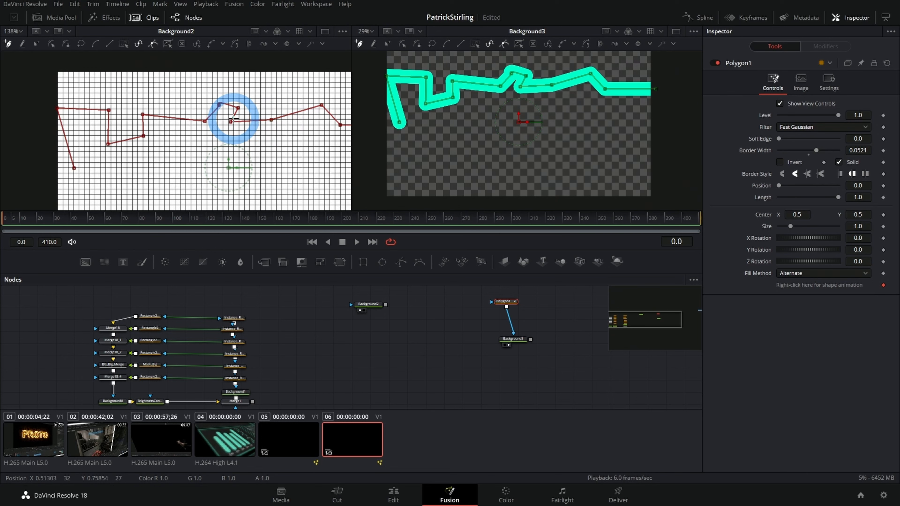
{"action": "mouse_move", "coordinate": [234, 125]}
{"action": "left_mouse_down"}
{"action": "mouse_move", "coordinate": [234, 110]}
{"action": "mouse_move", "coordinate": [211, 106]}
{"action": "mouse_move", "coordinate": [216, 112]}
{"action": "left_mouse_up"}
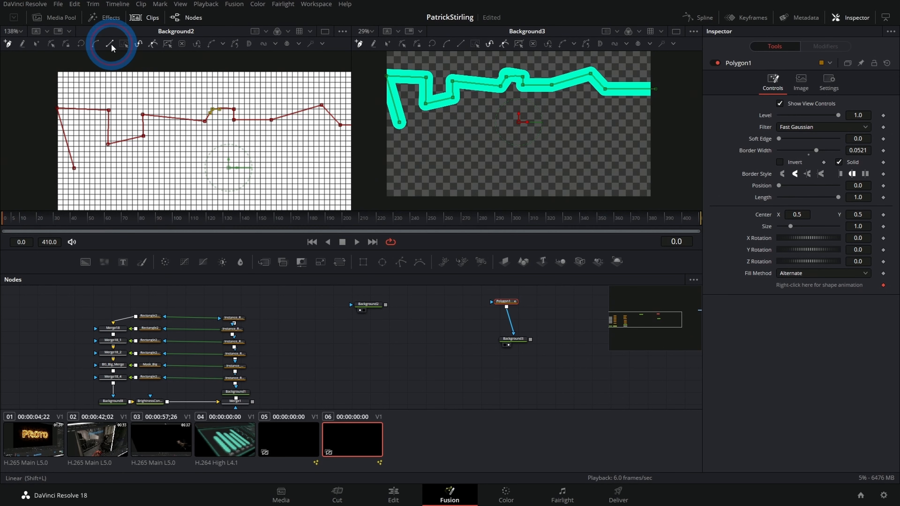
{"action": "left_click_drag", "start_coordinate": [204, 124], "coordinate": [212, 123]}
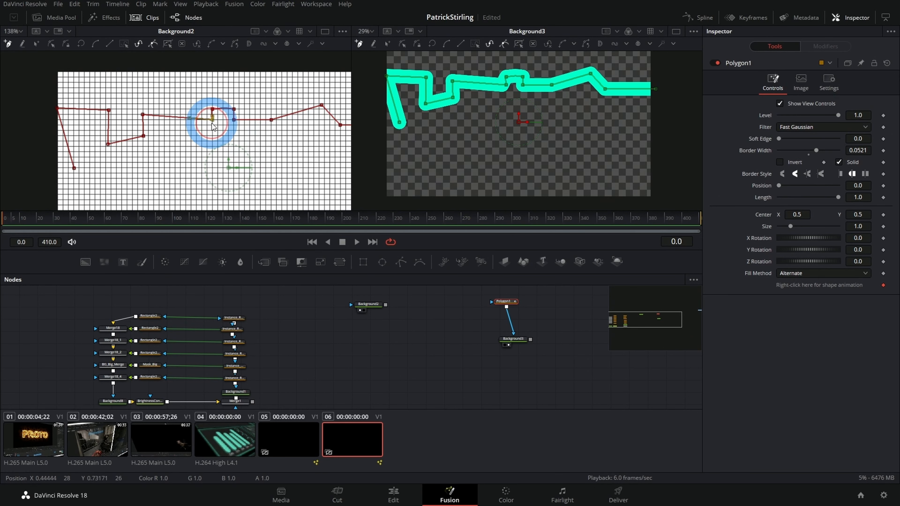
Step: Square up the dip in the line's left part on the pixel grid and delete the stray first point
{"action": "left_click_drag", "start_coordinate": [145, 117], "coordinate": [145, 120]}
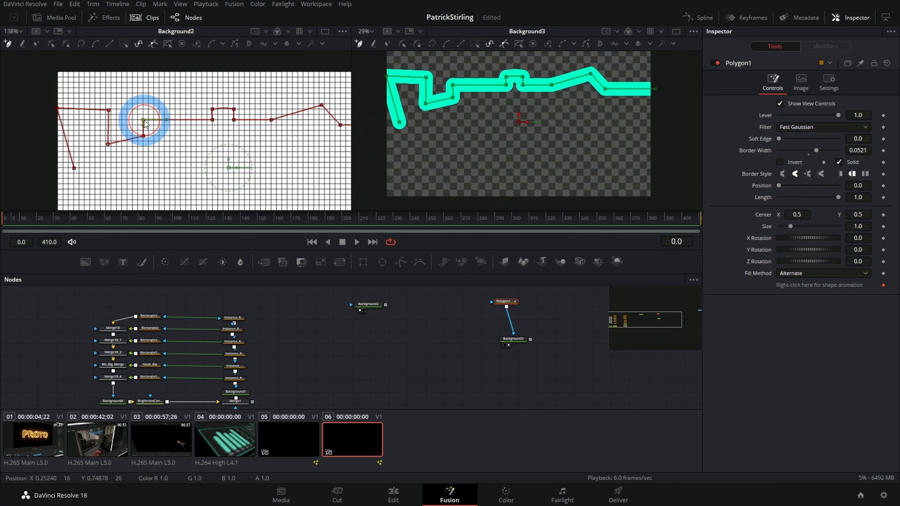
{"action": "left_click_drag", "start_coordinate": [108, 144], "coordinate": [111, 108]}
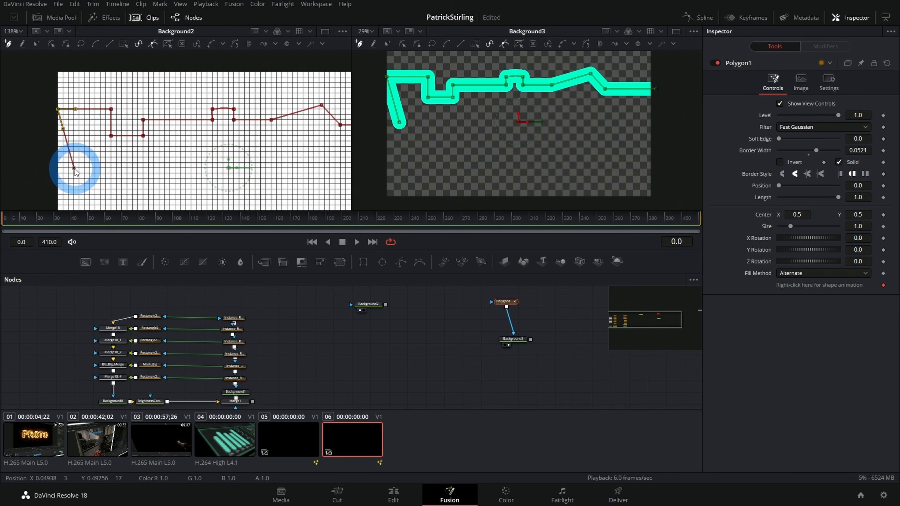
{"action": "key", "text": "Delete"}
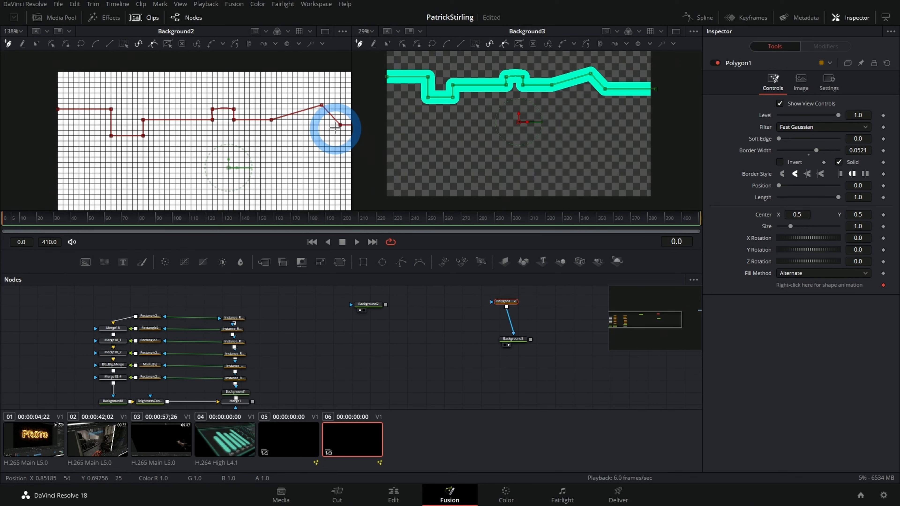
Step: Make the drop after the line's right peak vertical and level the last segment out to the frame's right edge
{"action": "mouse_move", "coordinate": [340, 124]}
{"action": "left_mouse_down"}
{"action": "mouse_move", "coordinate": [325, 115]}
{"action": "mouse_move", "coordinate": [323, 121]}
{"action": "left_mouse_up"}
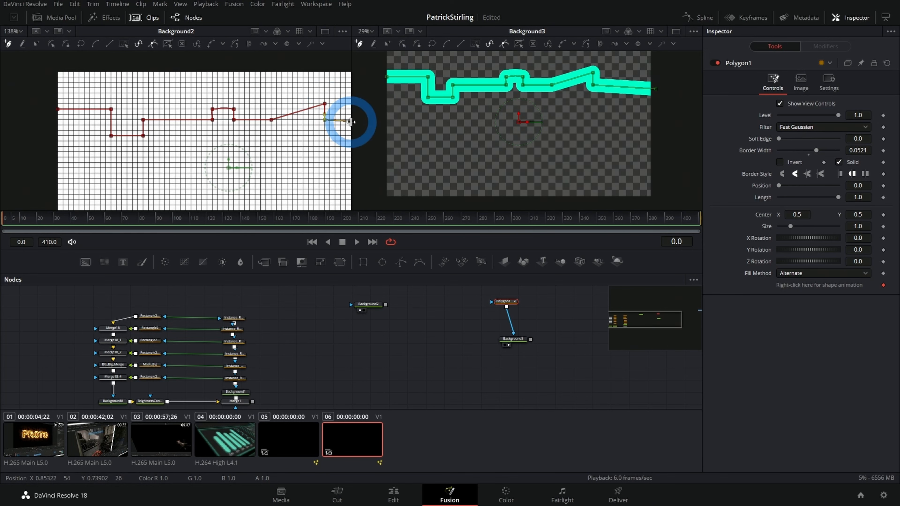
{"action": "left_click_drag", "start_coordinate": [309, 146], "coordinate": [243, 139]}
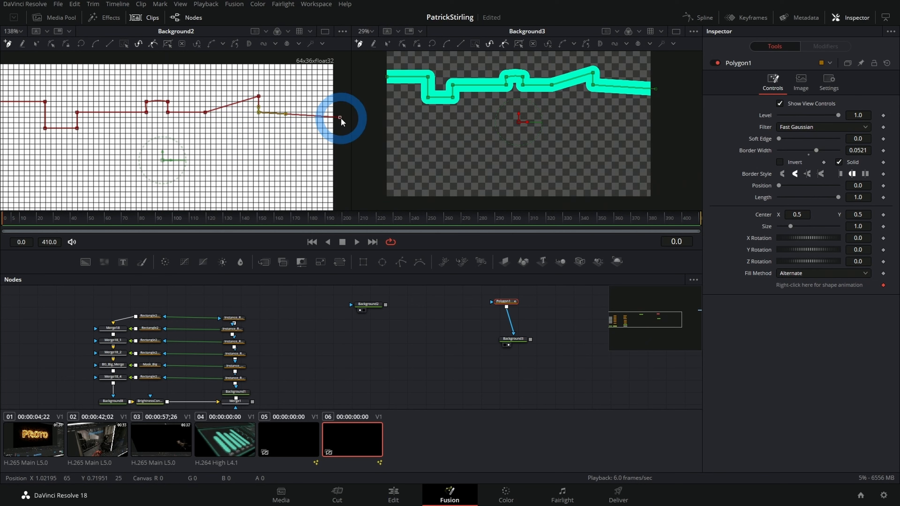
{"action": "left_click_drag", "start_coordinate": [340, 118], "coordinate": [334, 112]}
{"action": "left_click_drag", "start_coordinate": [180, 145], "coordinate": [223, 142]}
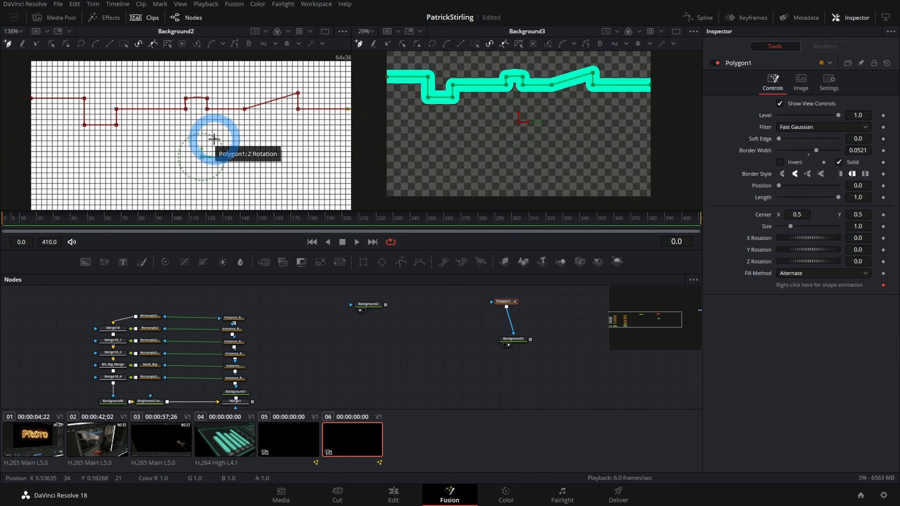
Step: Narrow the Polygon1 border width to 0.0249 and make the middle bump's curved segment linear
{"action": "left_click_drag", "start_coordinate": [476, 162], "coordinate": [454, 171]}
{"action": "mouse_move", "coordinate": [863, 152]}
{"action": "left_mouse_down"}
{"action": "mouse_move", "coordinate": [698, 150]}
{"action": "mouse_move", "coordinate": [872, 151]}
{"action": "left_mouse_up"}
{"action": "left_click", "coordinate": [363, 42]}
{"action": "left_click", "coordinate": [386, 45]}
{"action": "left_click_drag", "start_coordinate": [469, 75], "coordinate": [516, 105]}
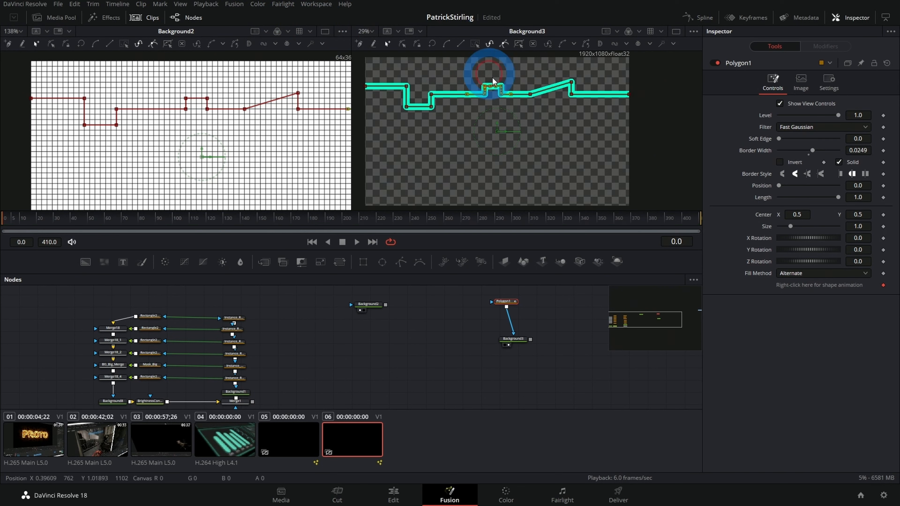
Step: Give the line's corners the miter join style and set the border width to 0.0115
{"action": "left_click", "coordinate": [807, 174]}
{"action": "left_click_drag", "start_coordinate": [865, 152], "coordinate": [789, 161]}
{"action": "left_click_drag", "start_coordinate": [864, 151], "coordinate": [790, 153]}
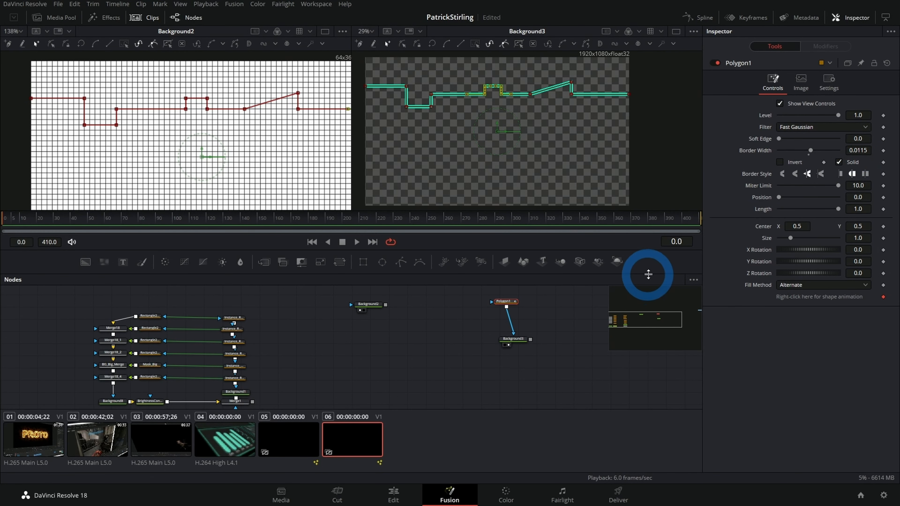
{"action": "left_click", "coordinate": [554, 379]}
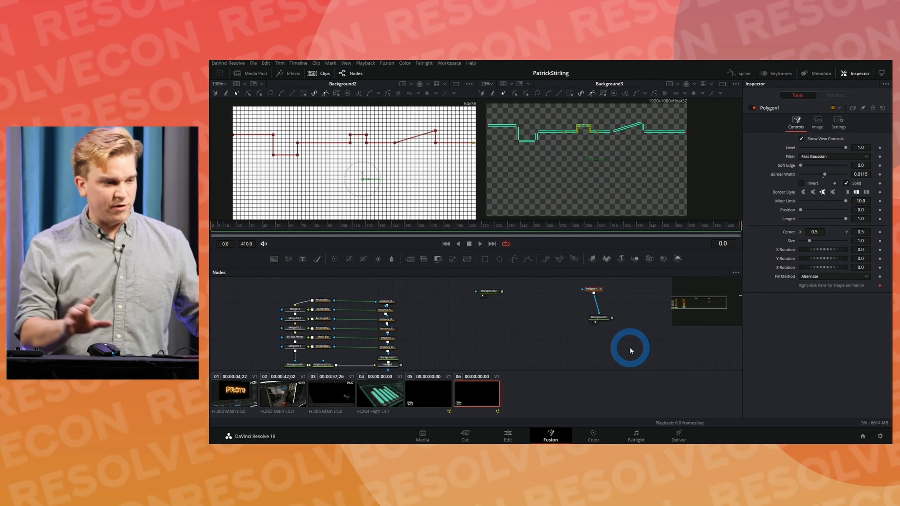
Step: Reduce the Polygon1 length to 0.0 and inspect the cap at the line's start up close
{"action": "left_click", "coordinate": [578, 112]}
{"action": "scroll", "coordinate": [643, 182], "scroll_direction": "down", "scroll_amount": 2}
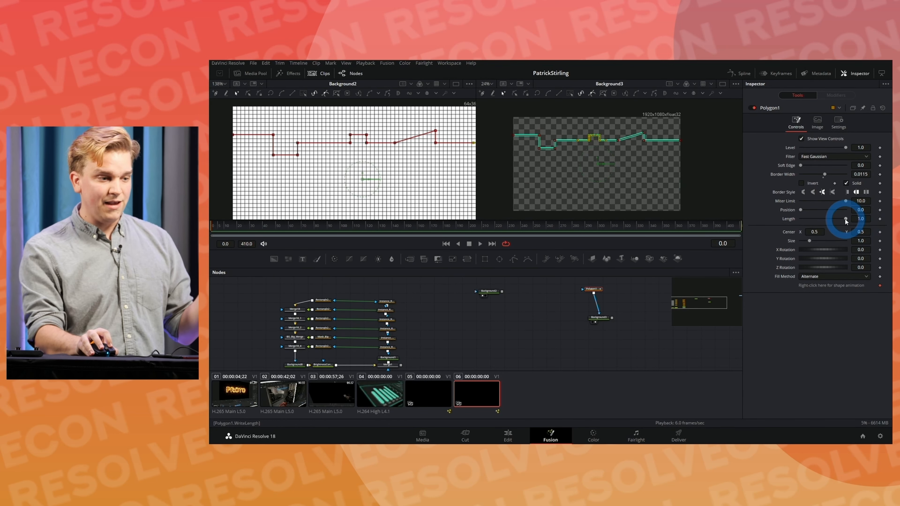
{"action": "mouse_move", "coordinate": [845, 221]}
{"action": "left_mouse_down"}
{"action": "mouse_move", "coordinate": [776, 219]}
{"action": "mouse_move", "coordinate": [859, 224]}
{"action": "mouse_move", "coordinate": [792, 224]}
{"action": "left_mouse_up"}
{"action": "scroll", "coordinate": [561, 157], "scroll_direction": "up", "scroll_amount": 4}
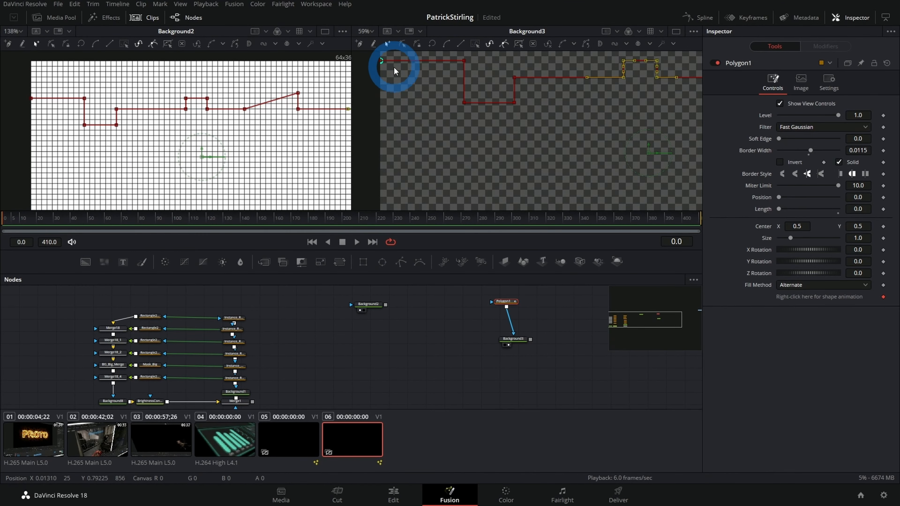
{"action": "left_click", "coordinate": [380, 62]}
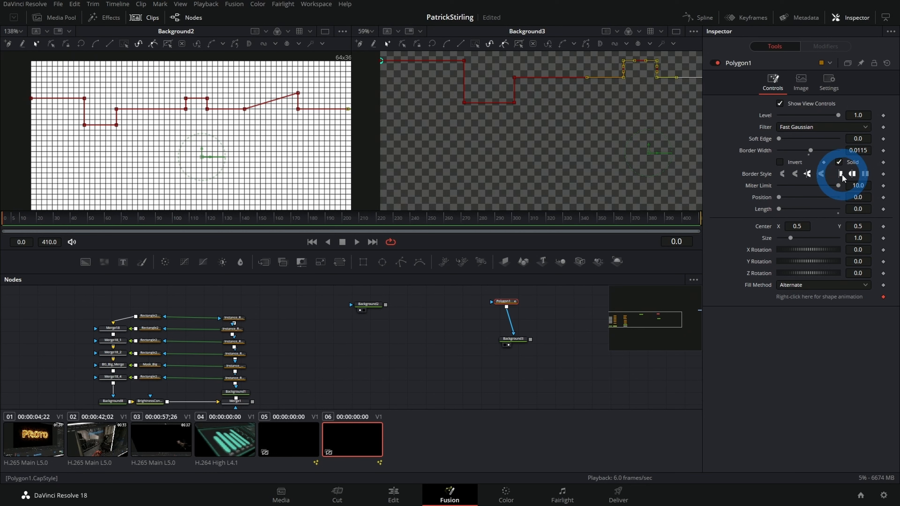
Step: Switch the line's cap style to flat and set the Polygon1 length to 1.0
{"action": "left_click", "coordinate": [393, 111]}
{"action": "left_click_drag", "start_coordinate": [480, 133], "coordinate": [477, 137]}
{"action": "left_click_drag", "start_coordinate": [780, 212], "coordinate": [855, 214]}
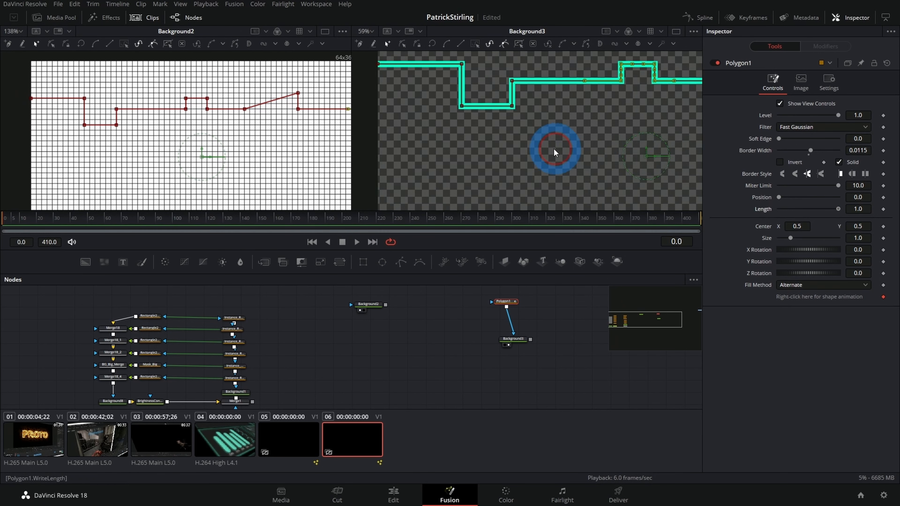
{"action": "scroll", "coordinate": [553, 148], "scroll_direction": "down", "scroll_amount": 1}
{"action": "left_click_drag", "start_coordinate": [584, 152], "coordinate": [513, 160]}
{"action": "scroll", "coordinate": [515, 145], "scroll_direction": "down", "scroll_amount": 1}
{"action": "scroll", "coordinate": [488, 148], "scroll_direction": "down", "scroll_amount": 1}
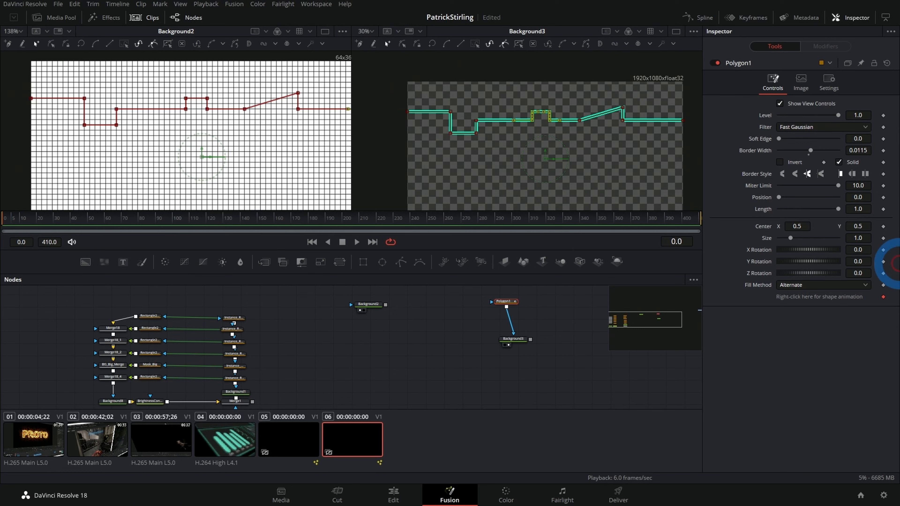
Step: Keyframe the Polygon1 position at frame 0 with a value of -1.0
{"action": "left_click", "coordinate": [882, 199]}
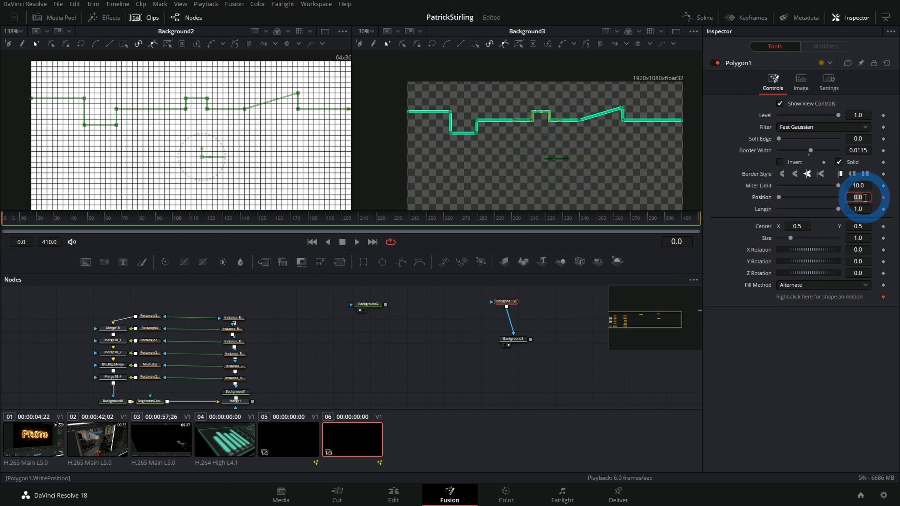
{"action": "left_click", "coordinate": [864, 198]}
{"action": "type", "text": "-1"}
{"action": "key", "text": "Tab"}
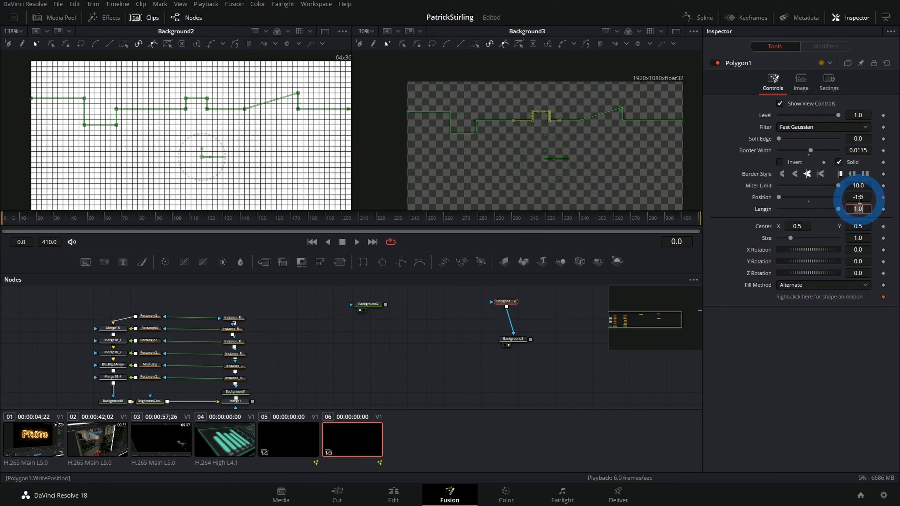
Step: Keyframe the Polygon1 position at frame 28 with a value of 1.0 and scrub back through the animation
{"action": "left_click", "coordinate": [50, 218]}
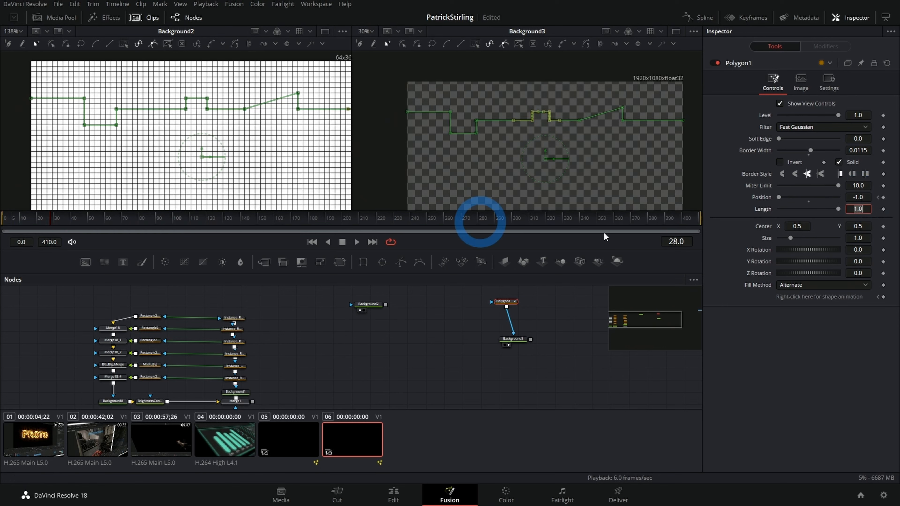
{"action": "left_click", "coordinate": [865, 197]}
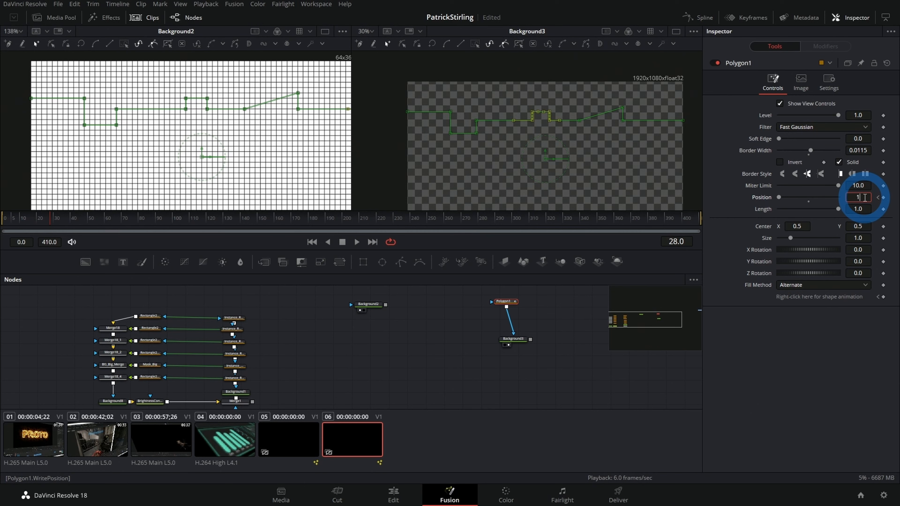
{"action": "left_click", "coordinate": [821, 418]}
{"action": "left_click", "coordinate": [454, 120]}
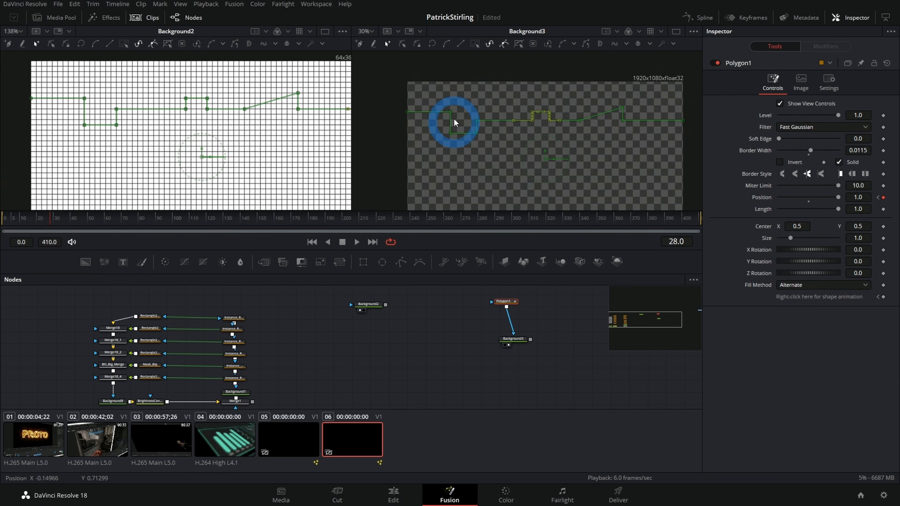
{"action": "left_click_drag", "start_coordinate": [36, 224], "coordinate": [13, 231]}
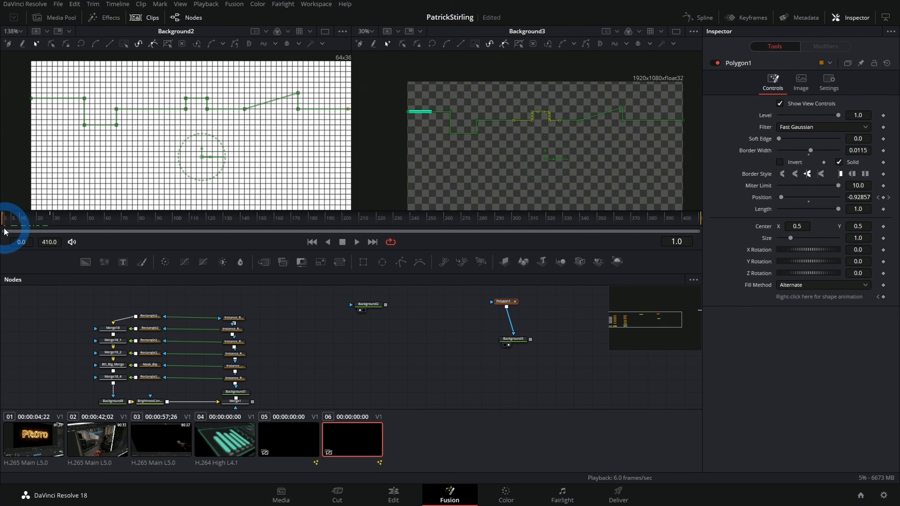
Step: Shorten the Polygon1 length to 0.283 and scrub the timeline to check the travelling line segment
{"action": "left_click_drag", "start_coordinate": [837, 209], "coordinate": [834, 209]}
{"action": "left_click_drag", "start_coordinate": [20, 216], "coordinate": [36, 224]}
{"action": "left_click_drag", "start_coordinate": [835, 214], "coordinate": [683, 217]}
{"action": "left_click", "coordinate": [38, 230]}
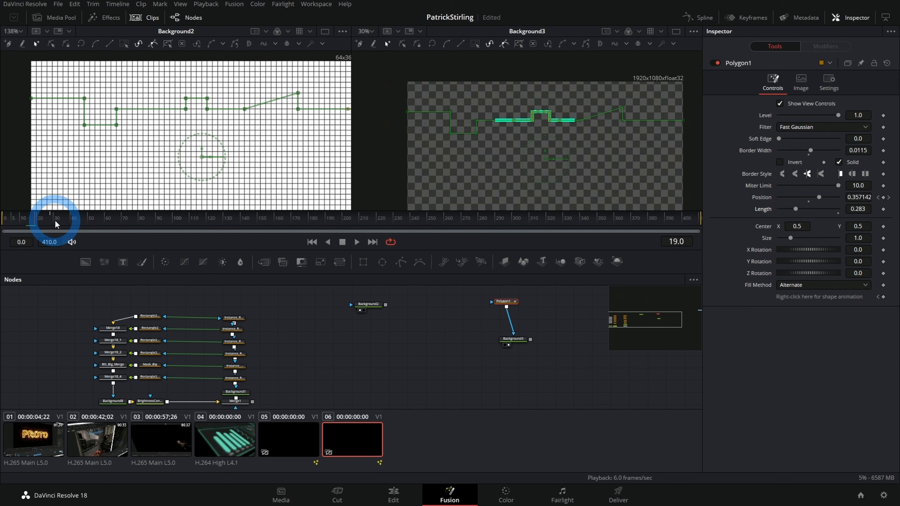
{"action": "left_click_drag", "start_coordinate": [51, 221], "coordinate": [29, 224]}
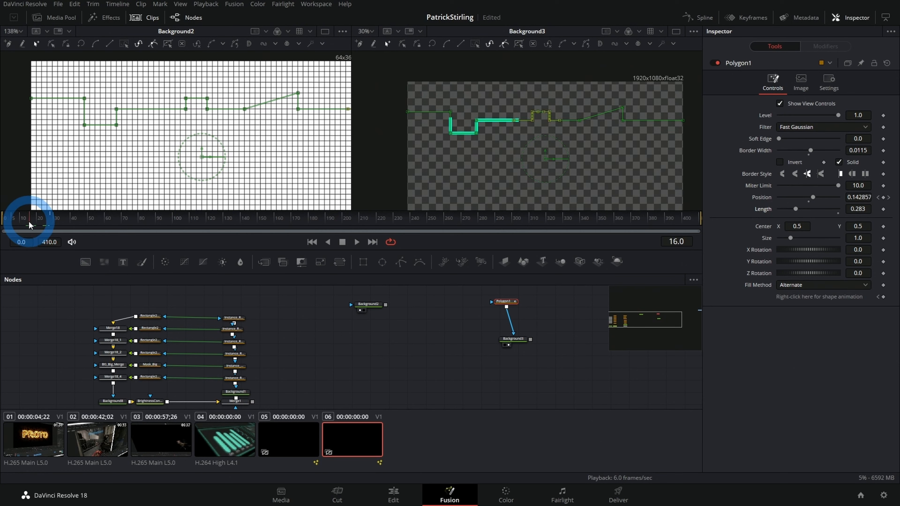
Step: Move Polygon1 and Background3 together to clear space beside them in the node graph
{"action": "scroll", "coordinate": [456, 347], "scroll_direction": "down", "scroll_amount": 2}
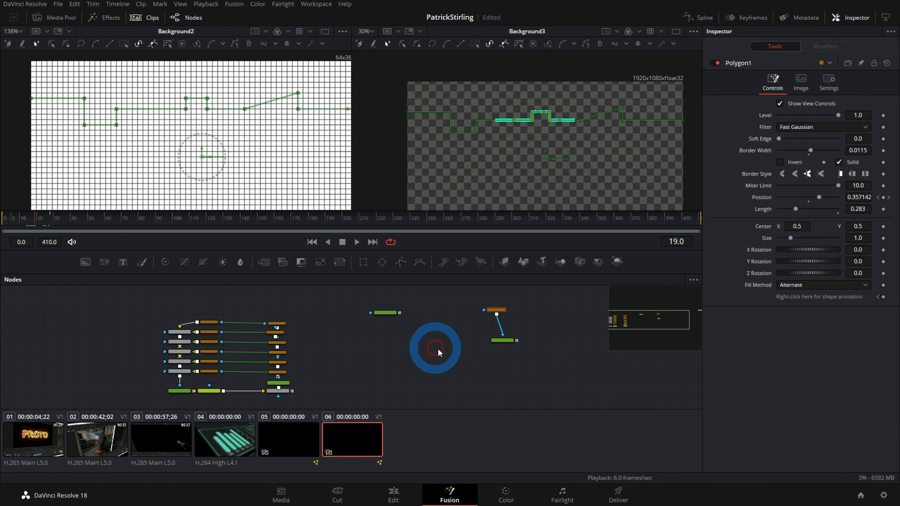
{"action": "left_click_drag", "start_coordinate": [497, 310], "coordinate": [506, 344]}
{"action": "left_click", "coordinate": [467, 324]}
{"action": "left_click", "coordinate": [506, 330]}
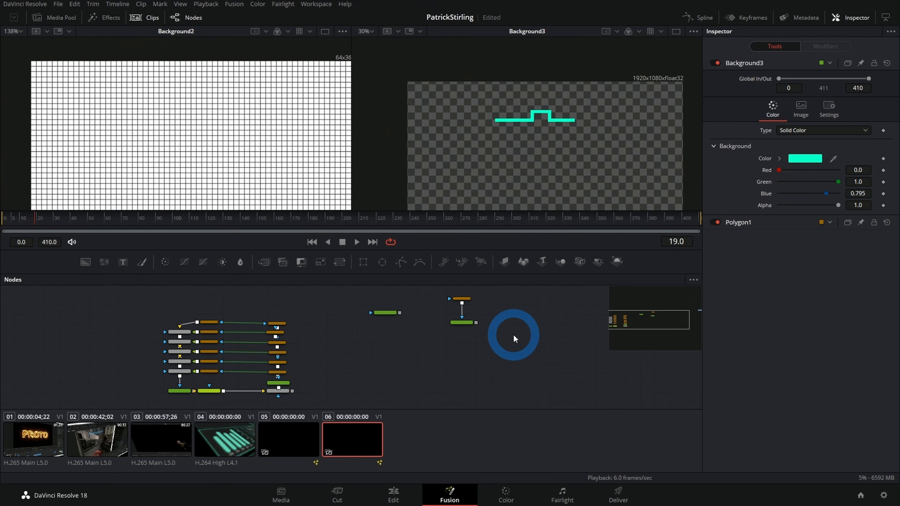
Step: Add a Transform node beside Background3 and paste three copies of it below
{"action": "key", "text": "shift+space"}
{"action": "type", "text": "xf"}
{"action": "key", "text": "Return"}
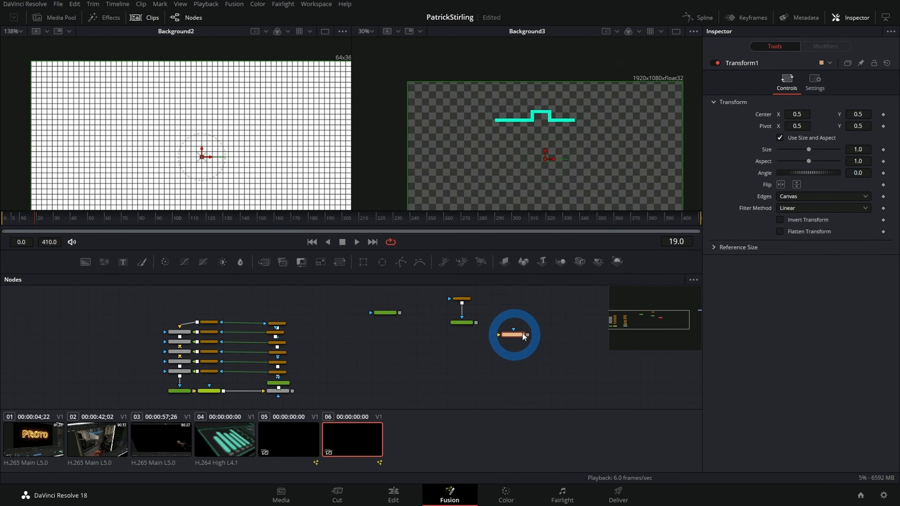
{"action": "left_click_drag", "start_coordinate": [523, 383], "coordinate": [500, 313]}
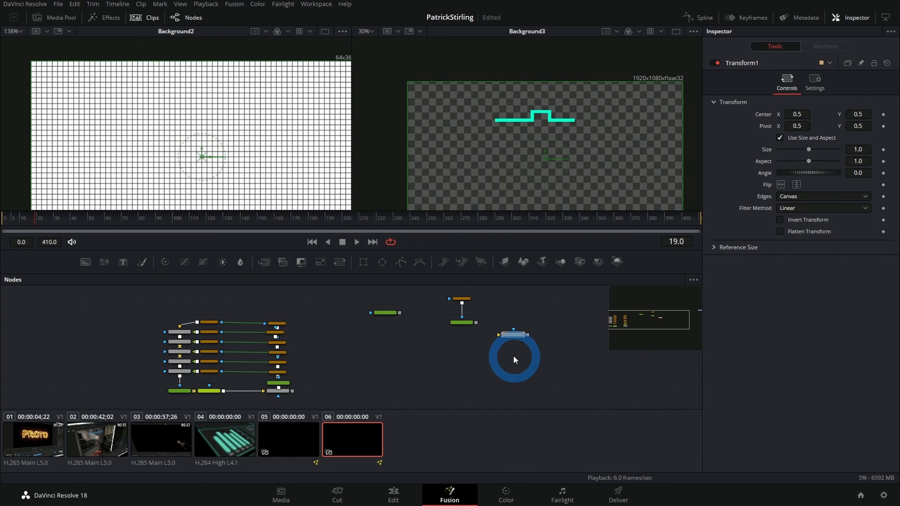
{"action": "key", "text": "ctrl+c"}
{"action": "key", "text": "ctrl+v"}
{"action": "key", "text": "ctrl+v"}
{"action": "key", "text": "ctrl+v"}
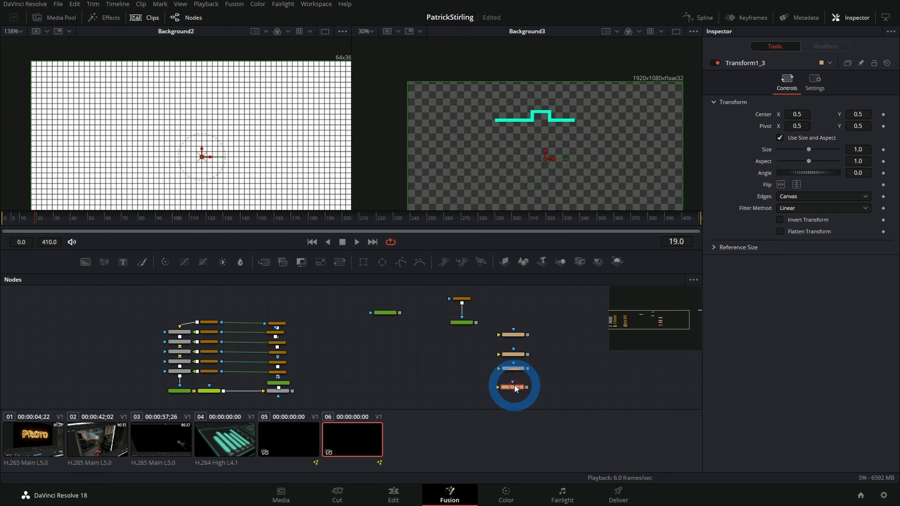
Step: Feed Background3 into all four Transform nodes, merge their outputs in a chain, and view Merge4 in the second viewer
{"action": "left_click", "coordinate": [471, 323]}
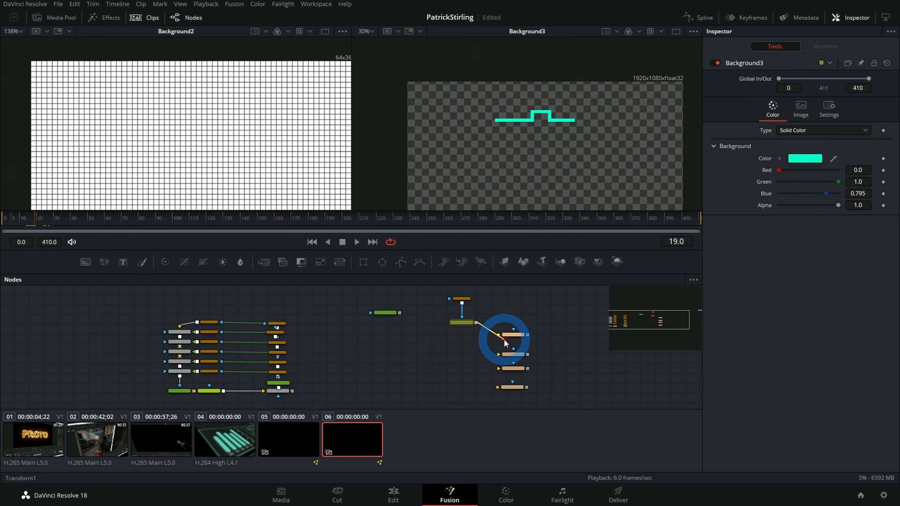
{"action": "left_click_drag", "start_coordinate": [487, 325], "coordinate": [498, 334]}
{"action": "left_click_drag", "start_coordinate": [475, 323], "coordinate": [499, 354]}
{"action": "left_click_drag", "start_coordinate": [475, 323], "coordinate": [497, 387]}
{"action": "left_click", "coordinate": [519, 353]}
{"action": "left_click_drag", "start_coordinate": [526, 358], "coordinate": [526, 388]}
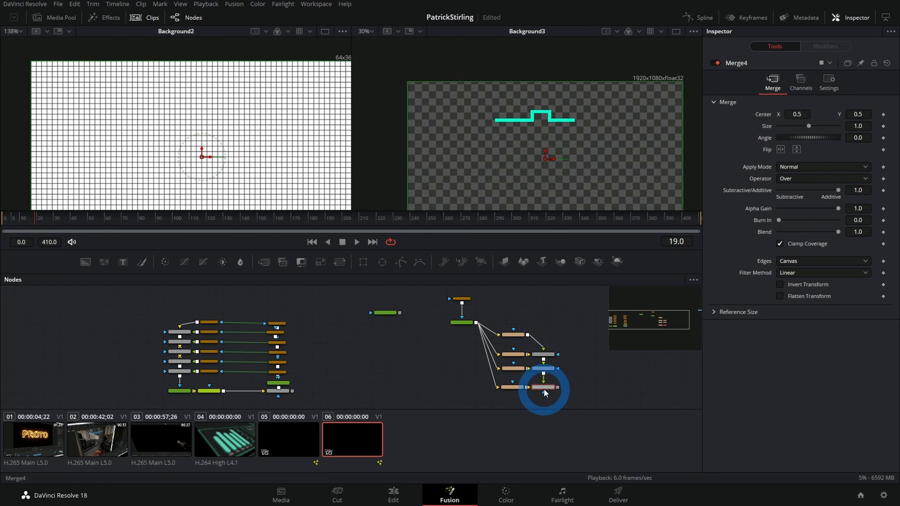
{"action": "key", "text": "2"}
Step: Set Transform1 to size 1.311 with its center at X 0.423, Y 0.327
{"action": "left_click", "coordinate": [510, 336]}
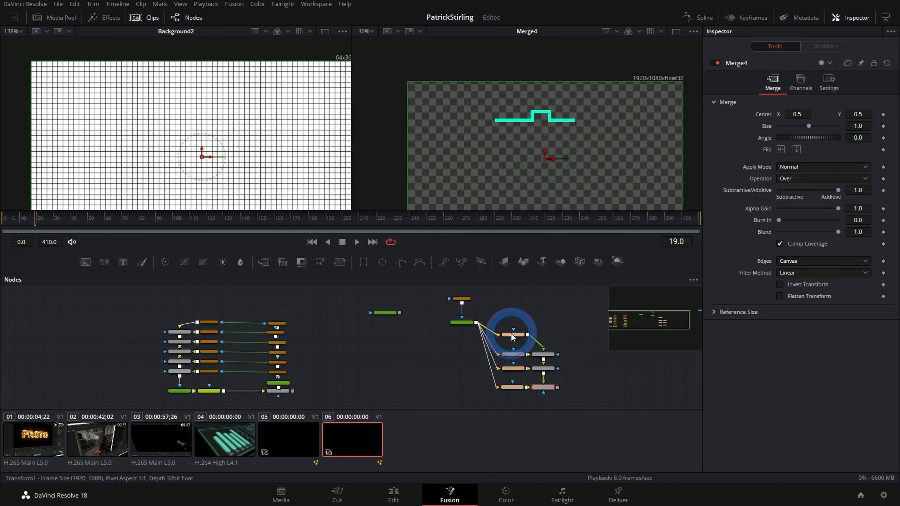
{"action": "left_click_drag", "start_coordinate": [467, 152], "coordinate": [562, 171]}
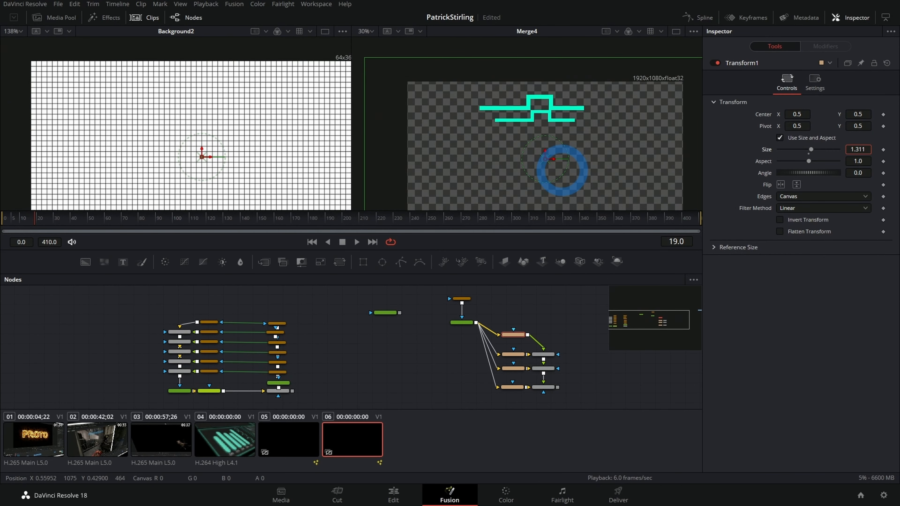
{"action": "left_click_drag", "start_coordinate": [857, 113], "coordinate": [800, 156]}
{"action": "left_click_drag", "start_coordinate": [863, 102], "coordinate": [741, 127]}
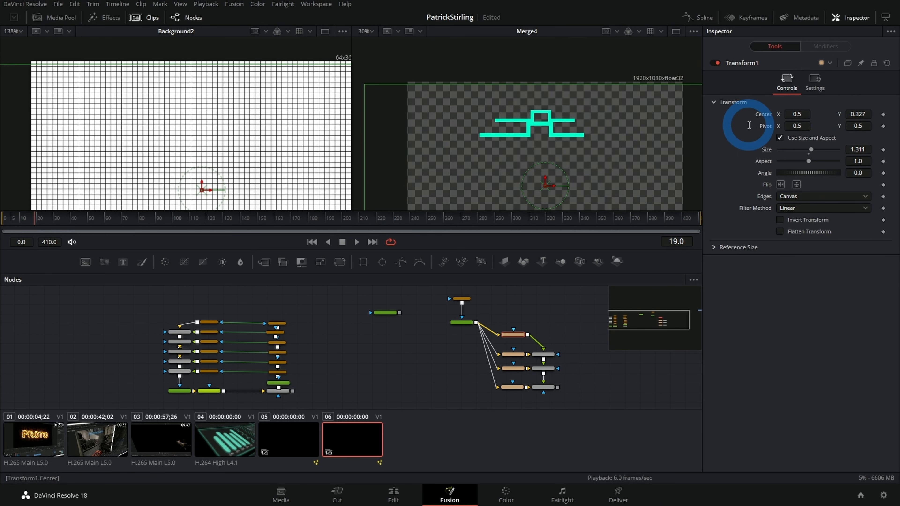
{"action": "left_click_drag", "start_coordinate": [800, 114], "coordinate": [805, 116]}
Step: View Transform1_1 and set its size to 5.0 and its center Y to -0.798
{"action": "left_click", "coordinate": [515, 354]}
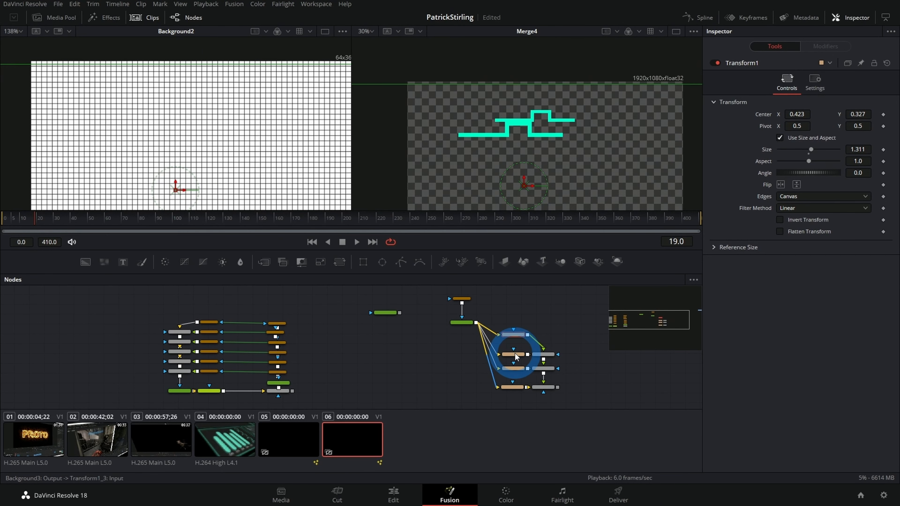
{"action": "key", "text": "2"}
{"action": "left_click_drag", "start_coordinate": [809, 152], "coordinate": [878, 154]}
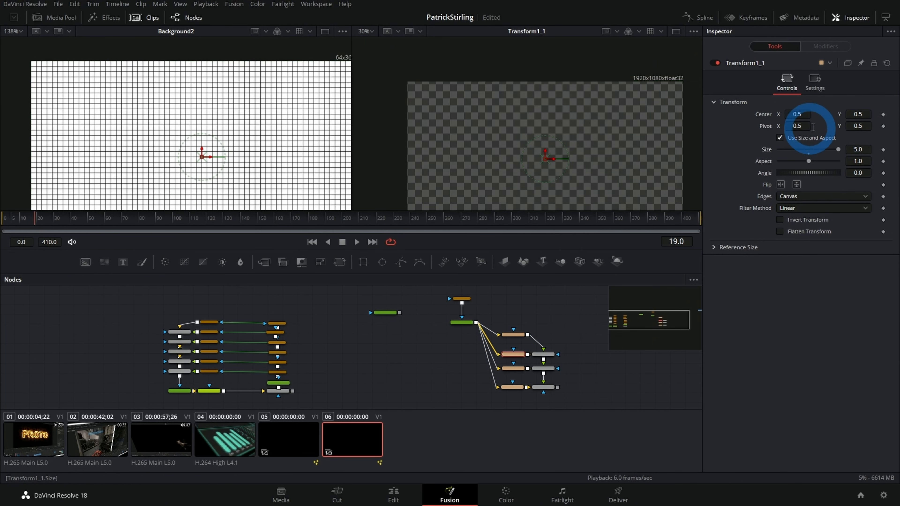
{"action": "left_click_drag", "start_coordinate": [862, 114], "coordinate": [252, 228]}
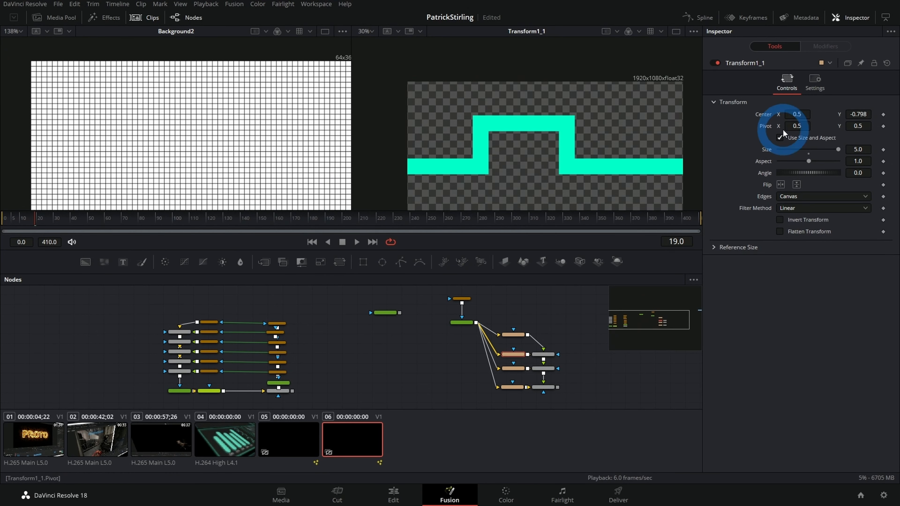
Step: Scale Transform1_2 down to a size of 0.851
{"action": "left_click", "coordinate": [506, 369]}
{"action": "left_click", "coordinate": [861, 149]}
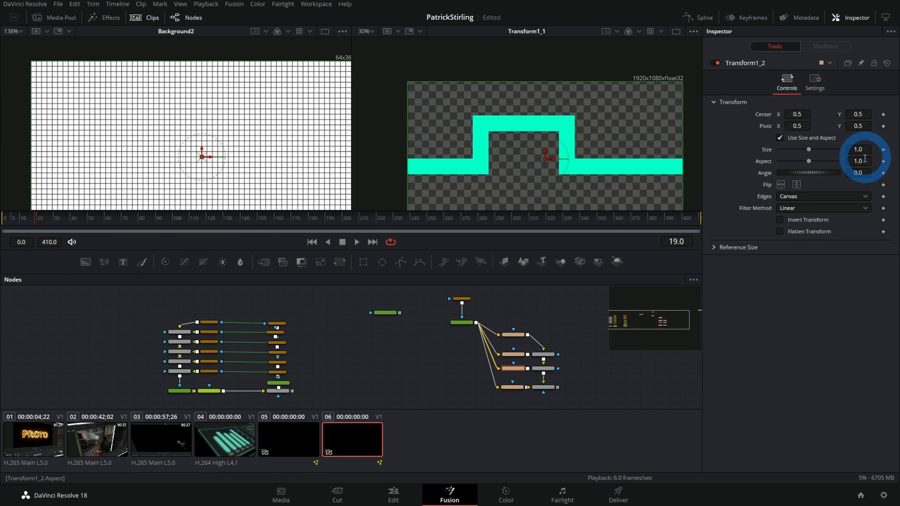
{"action": "left_click_drag", "start_coordinate": [861, 148], "coordinate": [813, 153]}
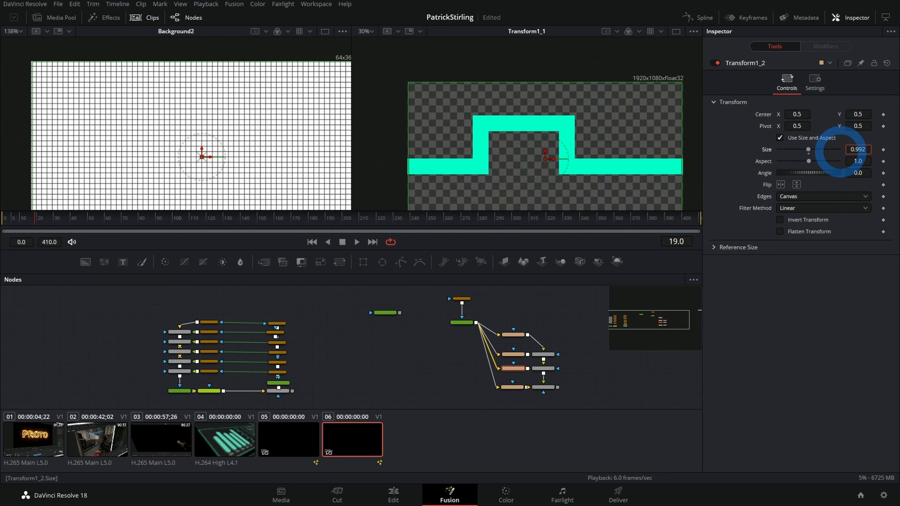
Step: Set the center Y of Transform1_3 to 0.15
{"action": "left_click", "coordinate": [512, 387]}
{"action": "left_click_drag", "start_coordinate": [859, 114], "coordinate": [692, 72]}
{"action": "scroll", "coordinate": [519, 88], "scroll_direction": "down", "scroll_amount": 3}
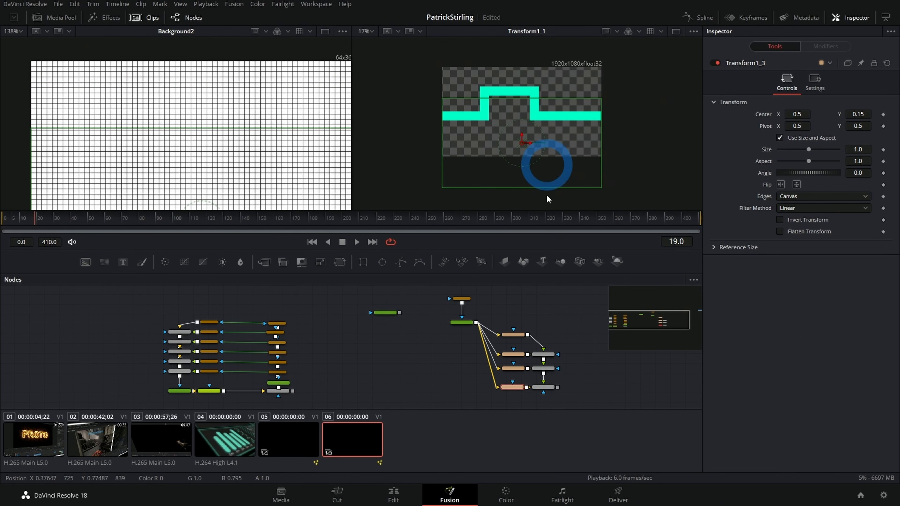
Step: Move the four Transform and three Merge nodes up in the graph and view Merge4 in the second viewer
{"action": "left_click_drag", "start_coordinate": [518, 315], "coordinate": [544, 373]}
{"action": "left_click", "coordinate": [576, 378]}
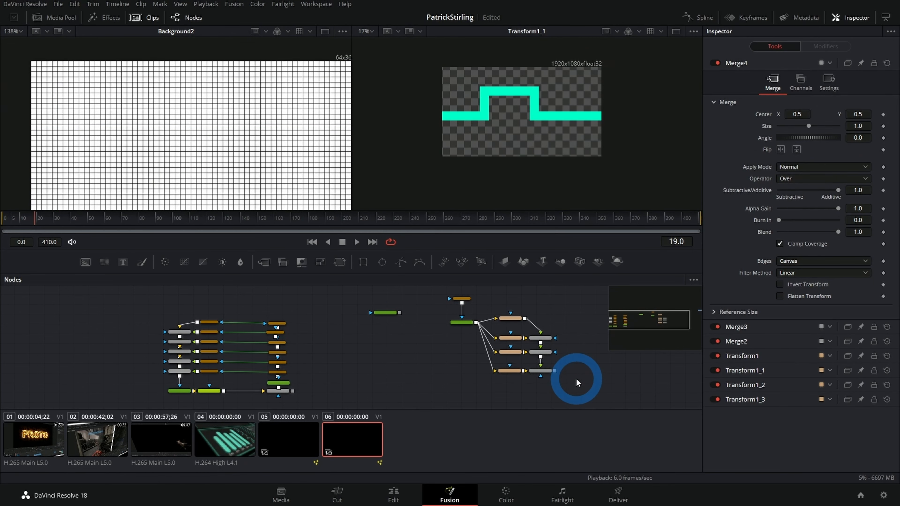
{"action": "left_click", "coordinate": [542, 372]}
{"action": "key", "text": "2"}
{"action": "left_click", "coordinate": [499, 163]}
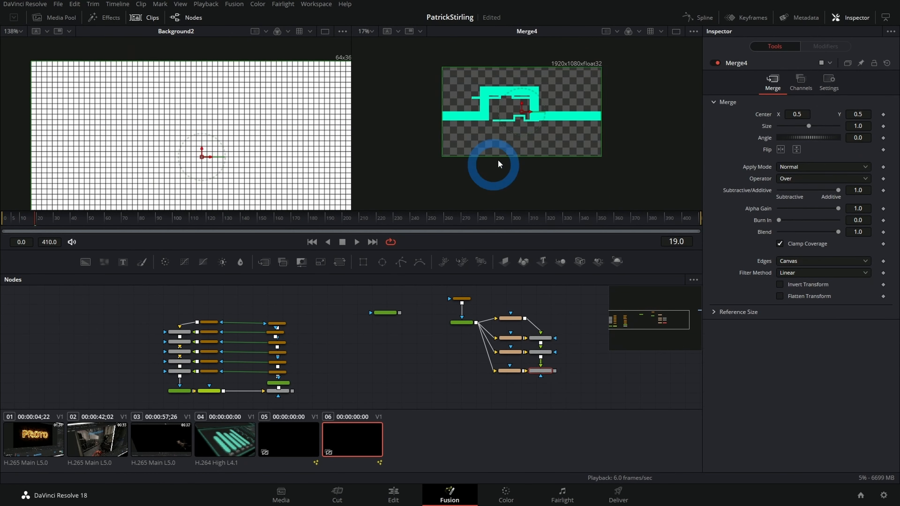
Step: Scale Transform1_3 to 1.197, and give Transform1_2 a size of 2.84 with its center Y at 0.156
{"action": "left_click", "coordinate": [509, 371]}
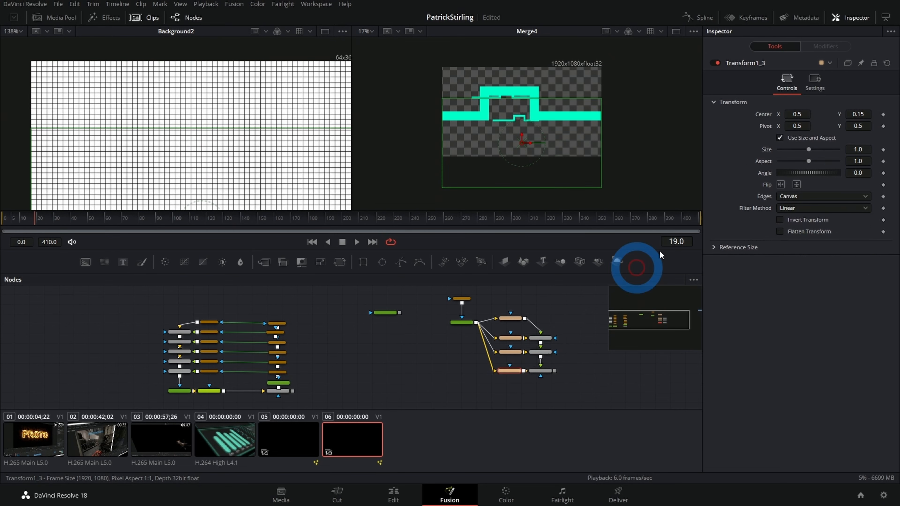
{"action": "left_click_drag", "start_coordinate": [857, 150], "coordinate": [898, 148]}
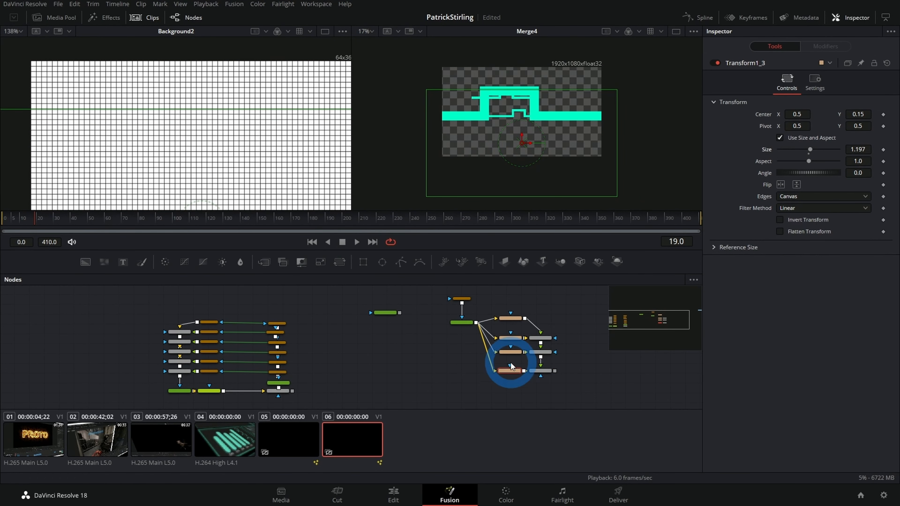
{"action": "left_click", "coordinate": [511, 351]}
{"action": "left_click_drag", "start_coordinate": [857, 114], "coordinate": [489, 115]}
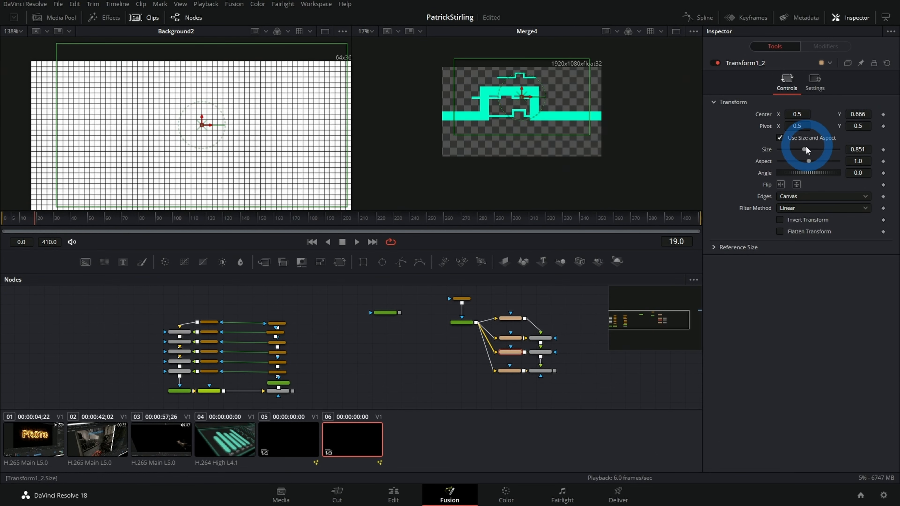
{"action": "left_click_drag", "start_coordinate": [811, 154], "coordinate": [821, 150]}
{"action": "left_click_drag", "start_coordinate": [857, 113], "coordinate": [616, 171]}
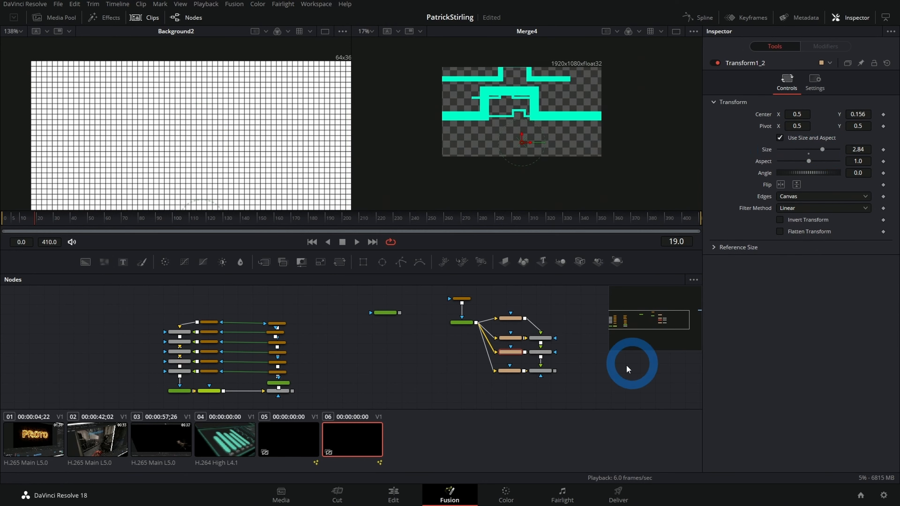
Step: Lower the Merge3 blend to 0.205
{"action": "left_click", "coordinate": [533, 352]}
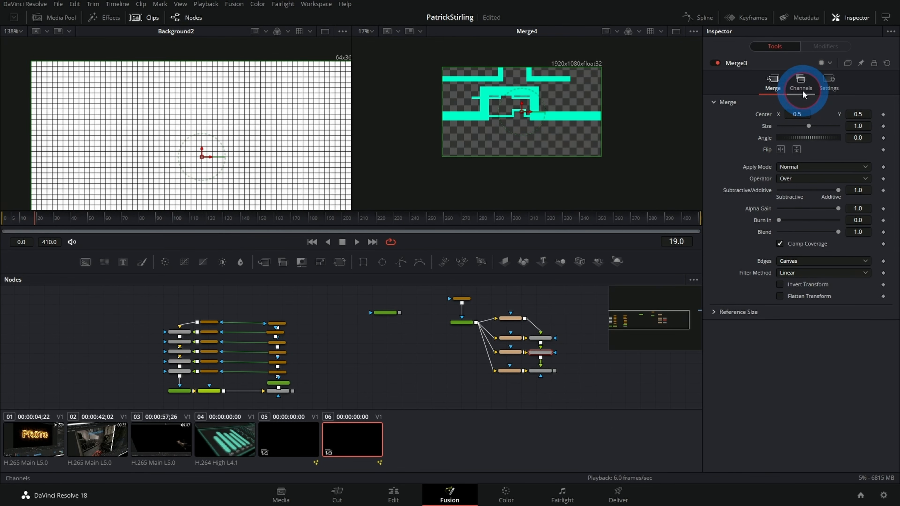
{"action": "left_click", "coordinate": [800, 88]}
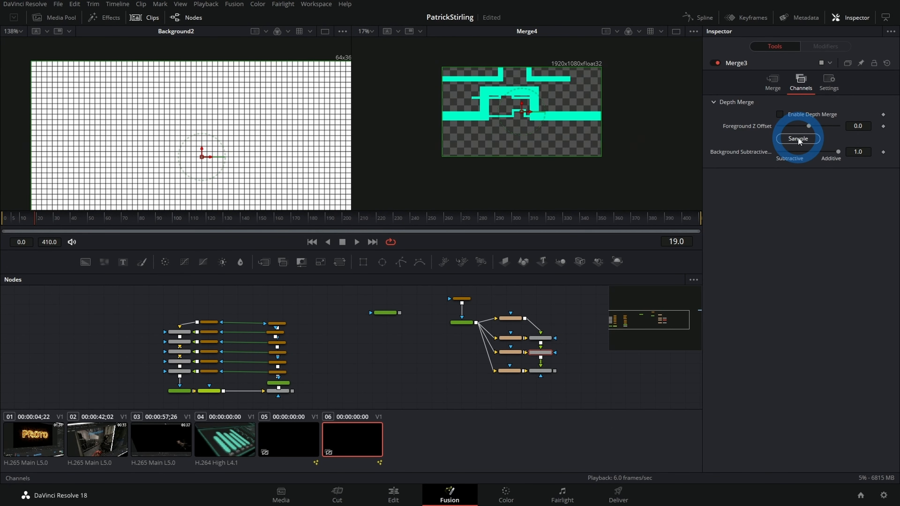
{"action": "left_click", "coordinate": [829, 81]}
{"action": "left_click_drag", "start_coordinate": [837, 114], "coordinate": [790, 115]}
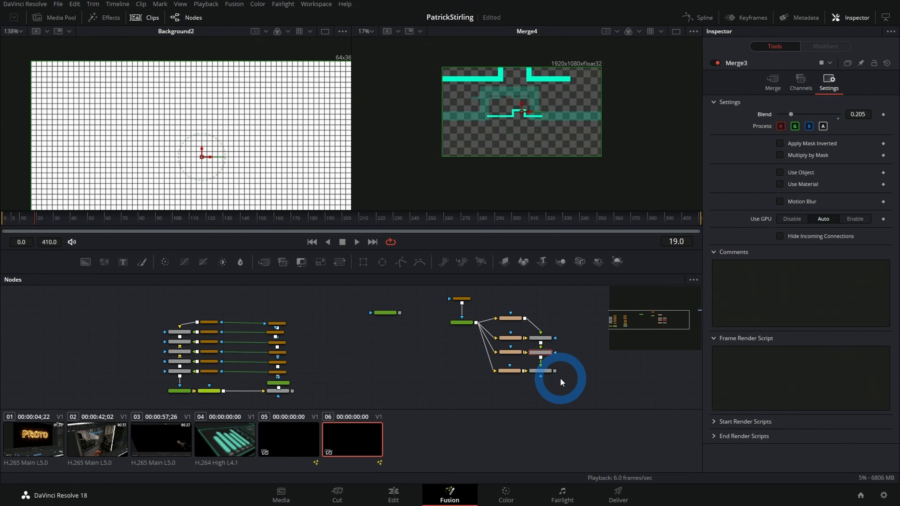
{"action": "scroll", "coordinate": [558, 376], "scroll_direction": "up", "scroll_amount": 5}
{"action": "left_click_drag", "start_coordinate": [542, 321], "coordinate": [550, 370]}
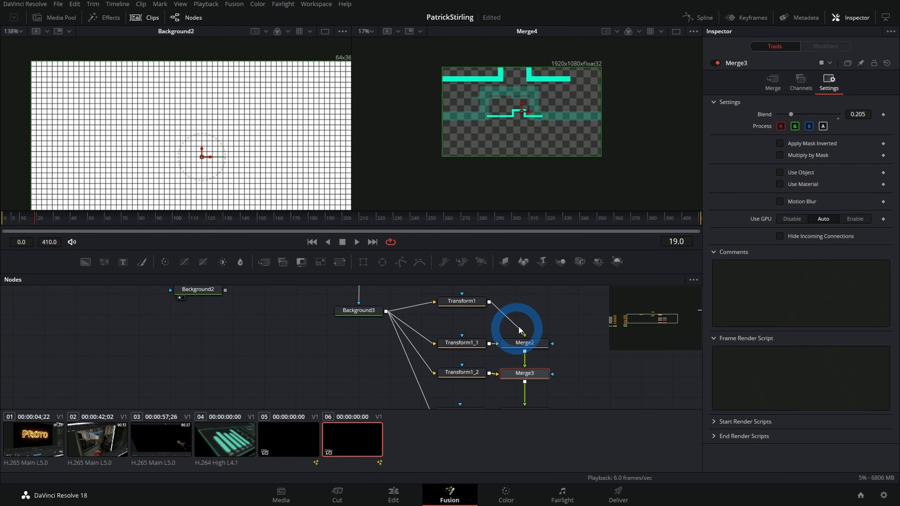
{"action": "left_click", "coordinate": [523, 343]}
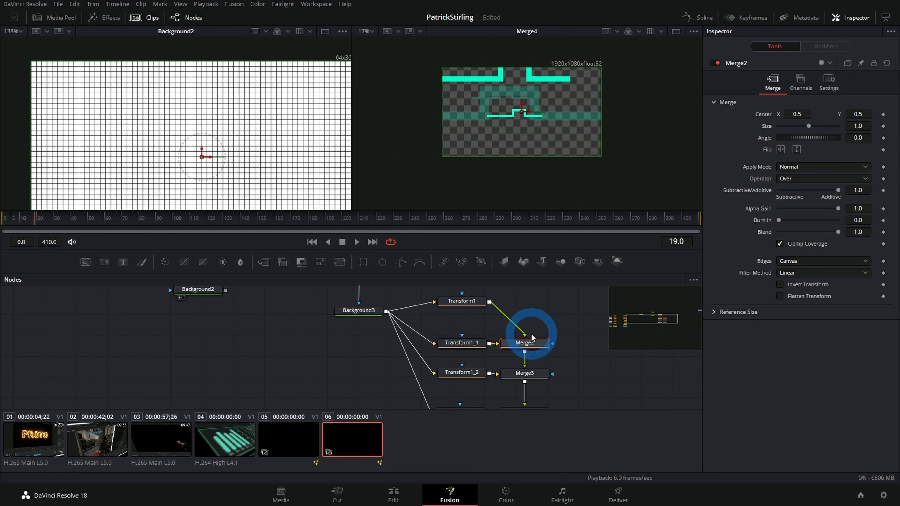
{"action": "scroll", "coordinate": [539, 338], "scroll_direction": "down", "scroll_amount": 5}
{"action": "left_click_drag", "start_coordinate": [547, 371], "coordinate": [530, 318]}
{"action": "left_click_drag", "start_coordinate": [458, 354], "coordinate": [475, 419]}
{"action": "left_click_drag", "start_coordinate": [430, 305], "coordinate": [562, 383]}
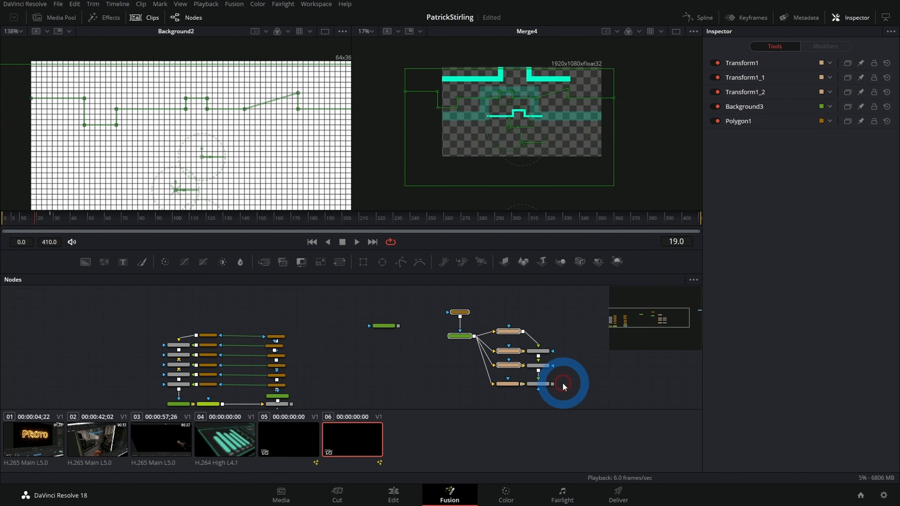
Step: Add a Transform node after Merge4
{"action": "left_click", "coordinate": [540, 385]}
{"action": "key", "text": "shift+space"}
{"action": "type", "text": "xf"}
{"action": "key", "text": "Return"}
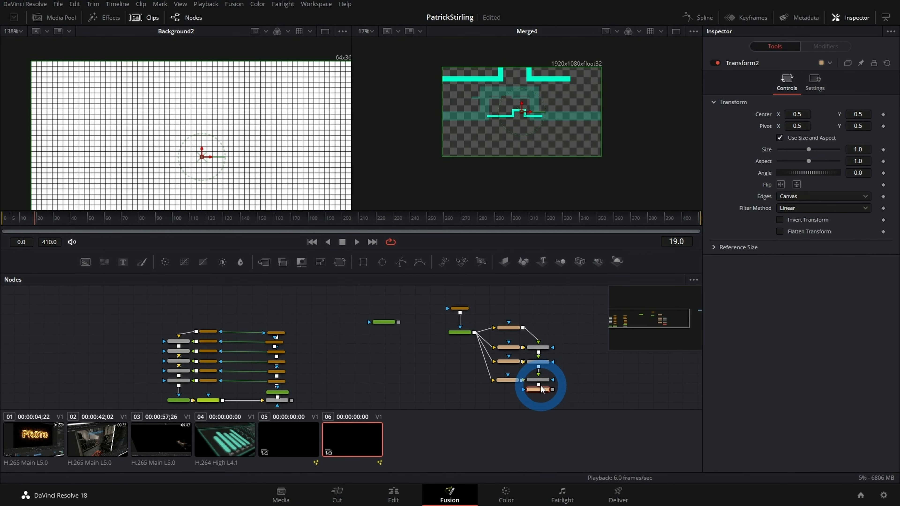
Step: Merge Transform2 over the Merge1 panel outlines and view the new Merge5 in the second viewer
{"action": "left_click_drag", "start_coordinate": [510, 380], "coordinate": [475, 341]}
{"action": "left_click_drag", "start_coordinate": [549, 316], "coordinate": [287, 327]}
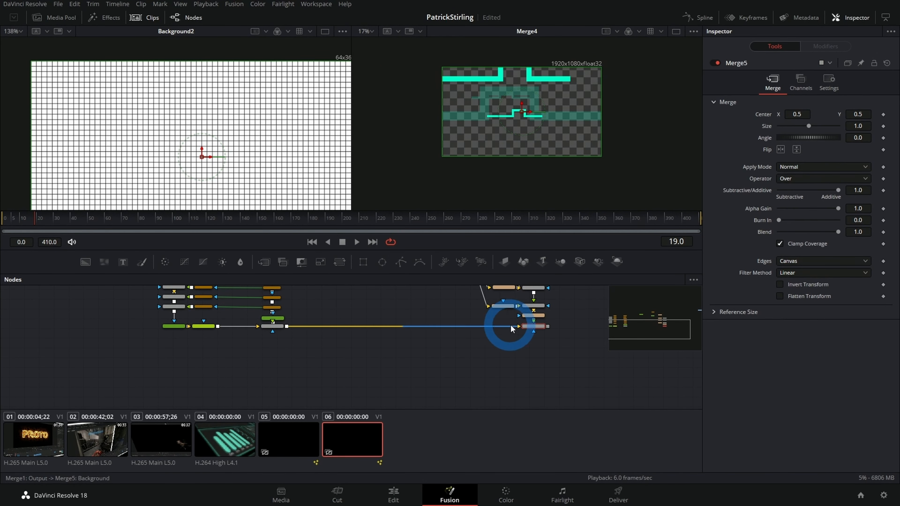
{"action": "left_click_drag", "start_coordinate": [539, 327], "coordinate": [513, 122]}
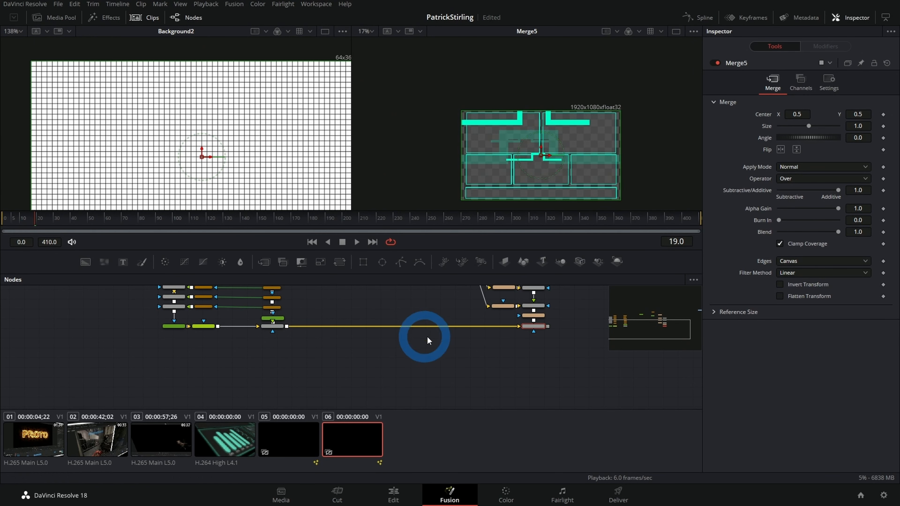
Step: Scale Transform2 to 0.431 and move its center to about X 0.288, Y 0.694, inside the upper-left panel
{"action": "left_click", "coordinate": [528, 317]}
{"action": "left_click", "coordinate": [857, 150]}
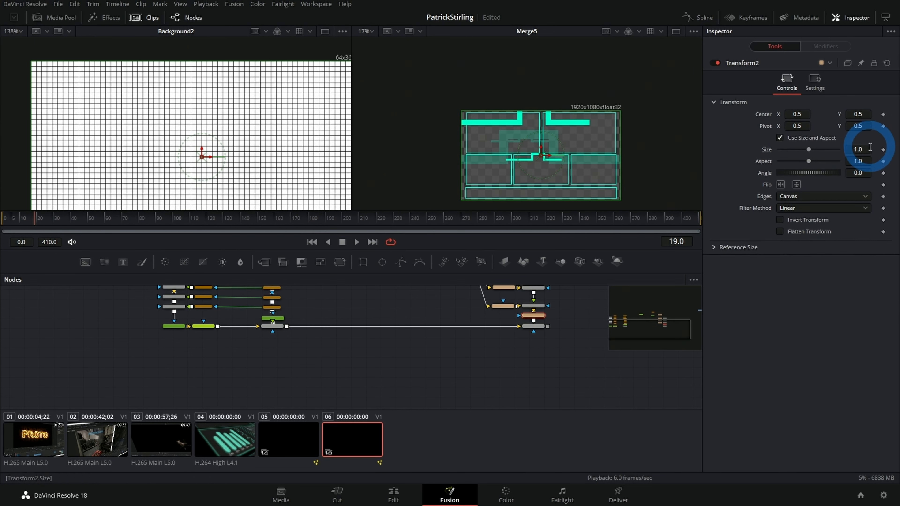
{"action": "left_click_drag", "start_coordinate": [856, 151], "coordinate": [589, 176]}
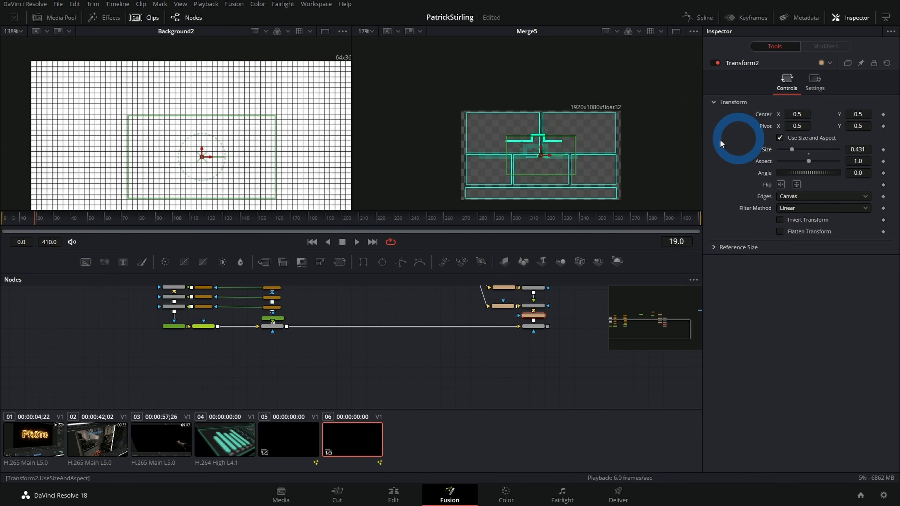
{"action": "left_click_drag", "start_coordinate": [530, 152], "coordinate": [506, 139]}
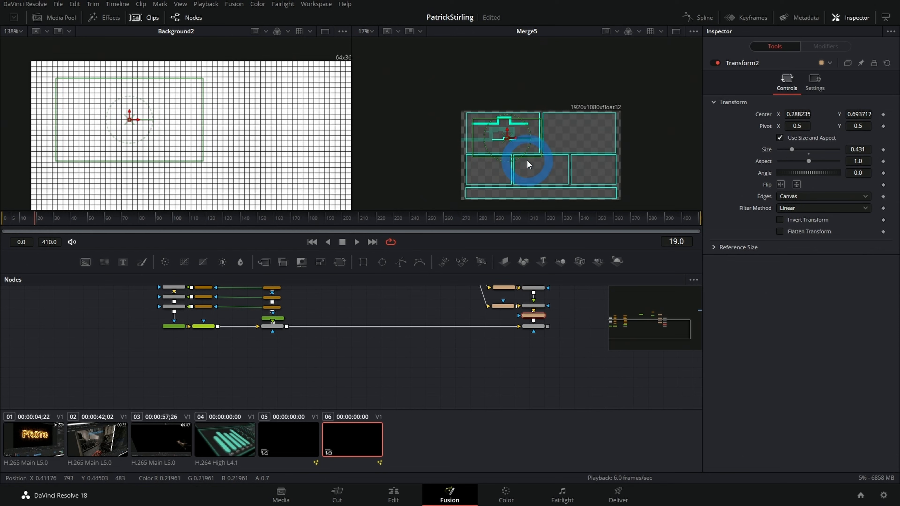
Step: Find the upper-left panel's rectangle by previewing the masks in the first viewer, and connect Rectangle2_1_3 as the mask of Merge5
{"action": "left_click_drag", "start_coordinate": [342, 390], "coordinate": [341, 398]}
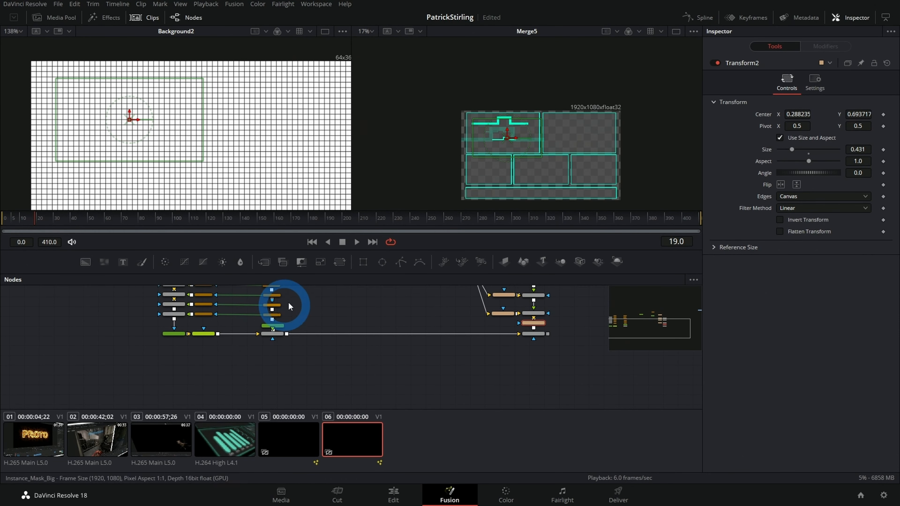
{"action": "left_click_drag", "start_coordinate": [279, 299], "coordinate": [275, 365]}
{"action": "left_click", "coordinate": [198, 341]}
{"action": "key", "text": "1"}
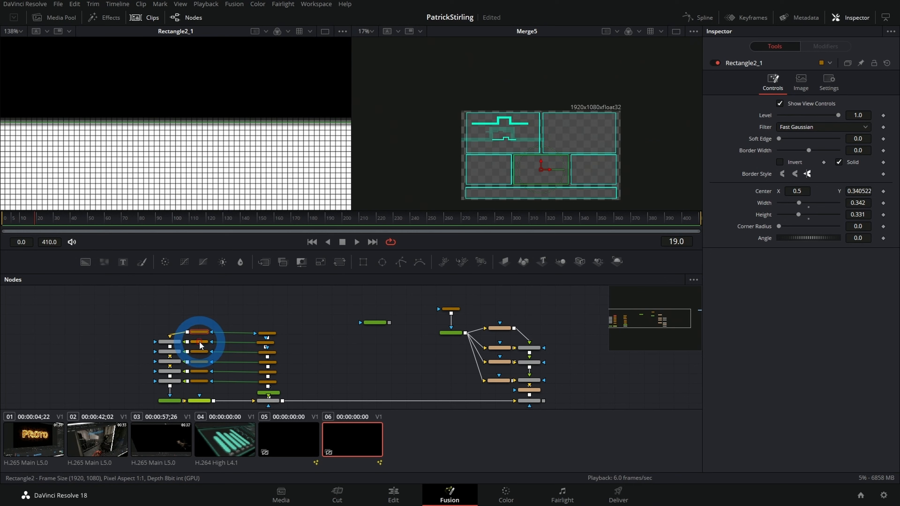
{"action": "left_click_drag", "start_coordinate": [278, 150], "coordinate": [47, 185]}
{"action": "left_click", "coordinate": [199, 351]}
{"action": "key", "text": "1"}
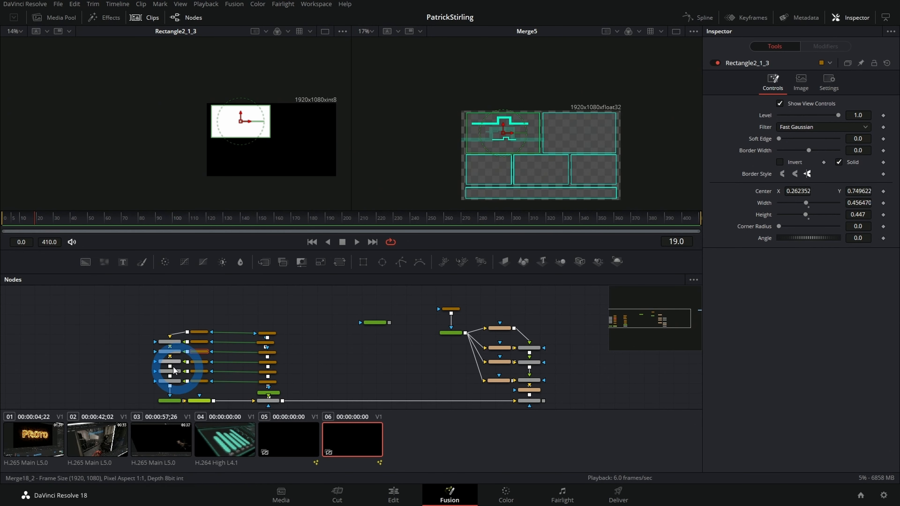
{"action": "left_click_drag", "start_coordinate": [187, 353], "coordinate": [529, 405]}
Step: Reduce the height of Rectangle2_1_3 slightly so the upper-left panel becomes shorter
{"action": "left_click_drag", "start_coordinate": [523, 148], "coordinate": [625, 151]}
{"action": "key", "text": "ctrl+z"}
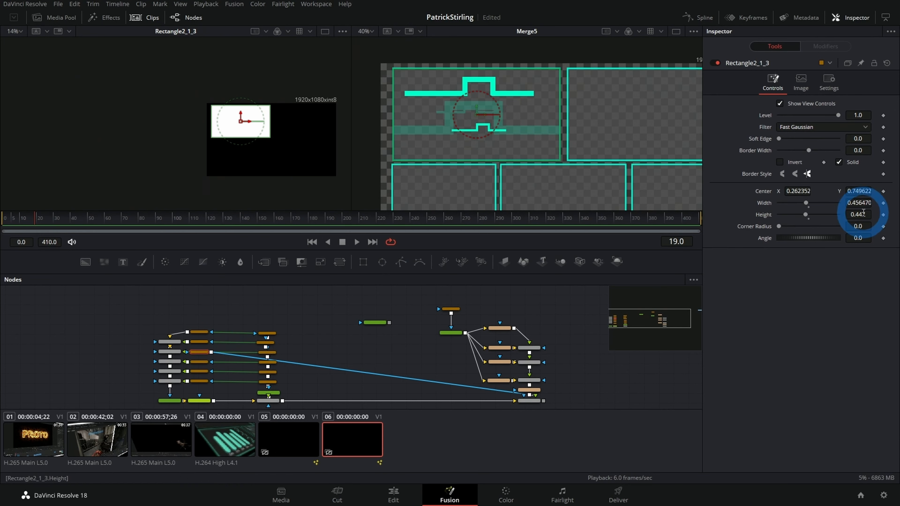
{"action": "left_click_drag", "start_coordinate": [862, 216], "coordinate": [801, 216]}
{"action": "left_click", "coordinate": [549, 174]}
{"action": "left_click_drag", "start_coordinate": [580, 143], "coordinate": [539, 163]}
Step: Move MediaOut1 farther away in the graph, and add a Polygon mask in the free space, viewed in the second viewer
{"action": "left_click_drag", "start_coordinate": [546, 330], "coordinate": [386, 370]}
{"action": "left_click_drag", "start_coordinate": [445, 311], "coordinate": [622, 326]}
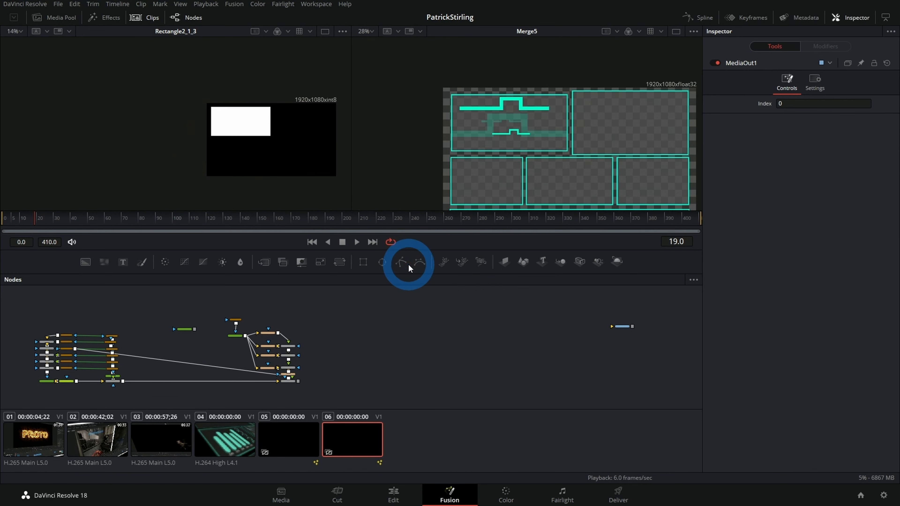
{"action": "left_click", "coordinate": [400, 263]}
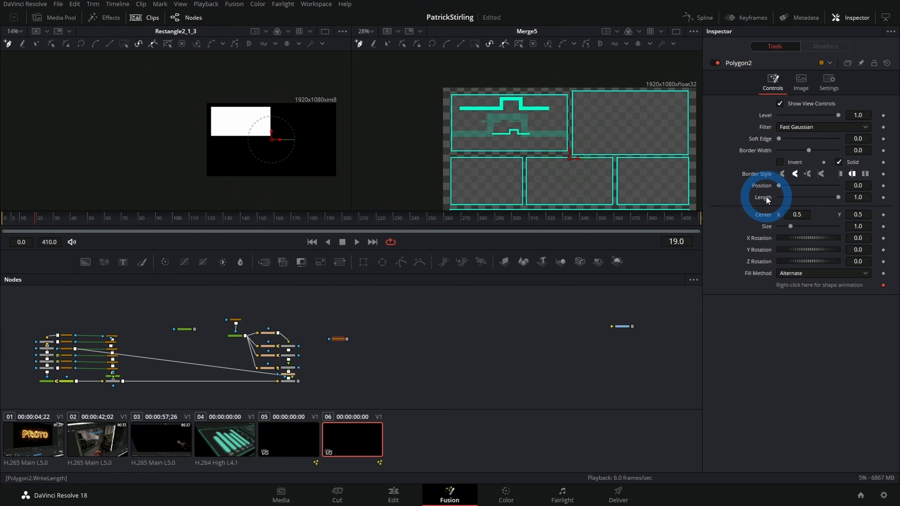
{"action": "left_click_drag", "start_coordinate": [341, 371], "coordinate": [338, 373]}
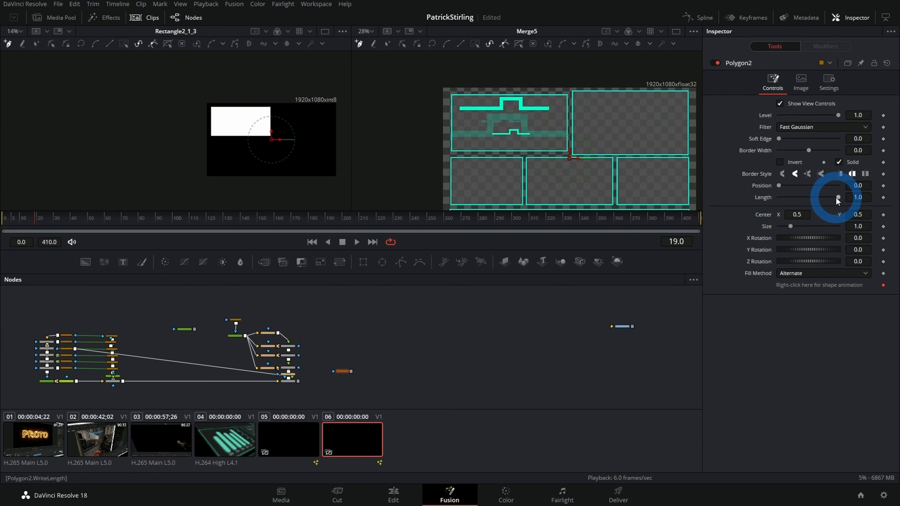
{"action": "key", "text": "2"}
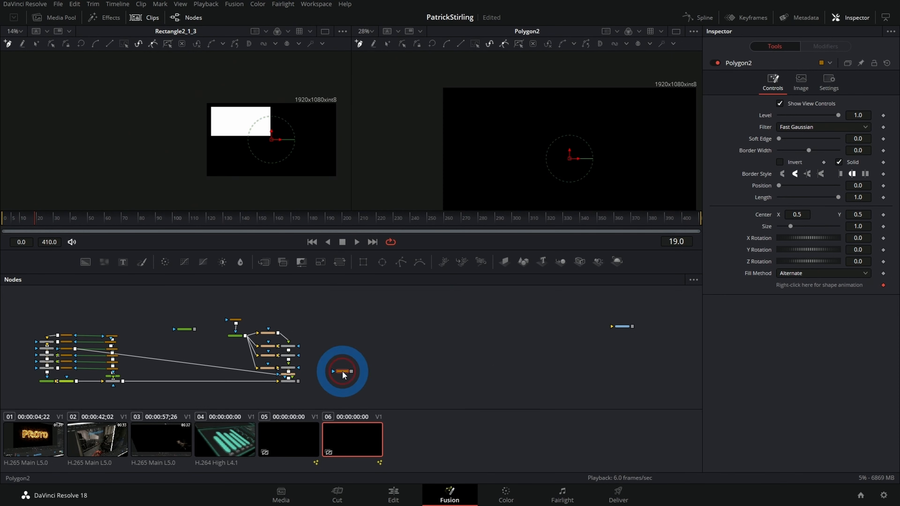
Step: Draw a short vertical polygon line with a 0.07 border width, check it against the bars in clip 04, and return to clip 06
{"action": "left_click_drag", "start_coordinate": [571, 170], "coordinate": [569, 130]}
{"action": "left_click", "coordinate": [569, 127]}
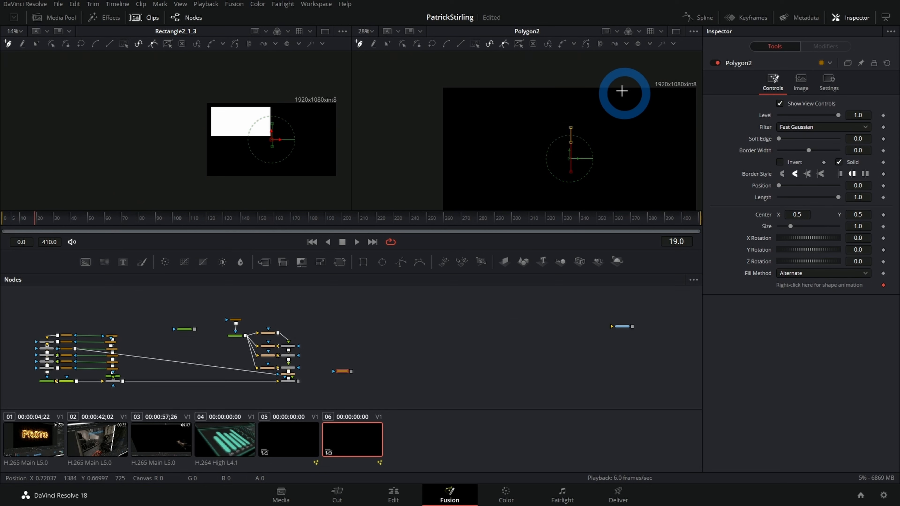
{"action": "left_click_drag", "start_coordinate": [811, 154], "coordinate": [819, 151]}
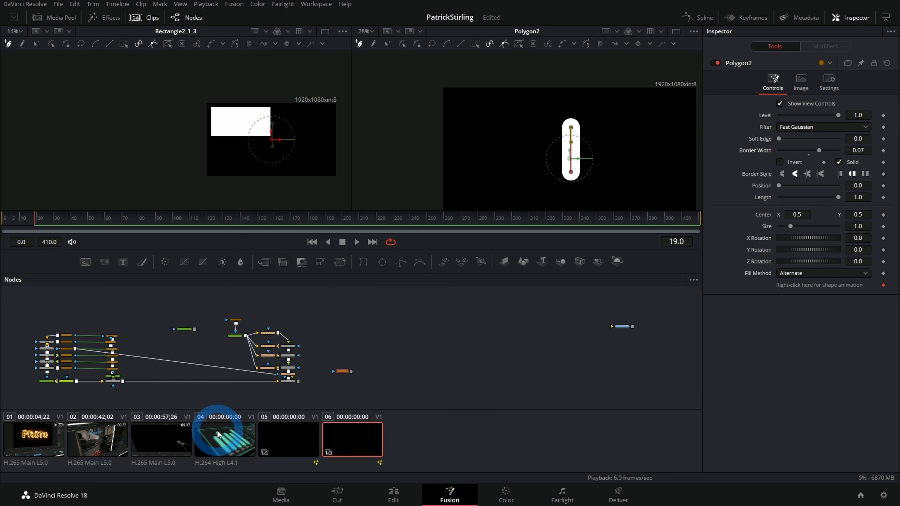
{"action": "left_click", "coordinate": [226, 438]}
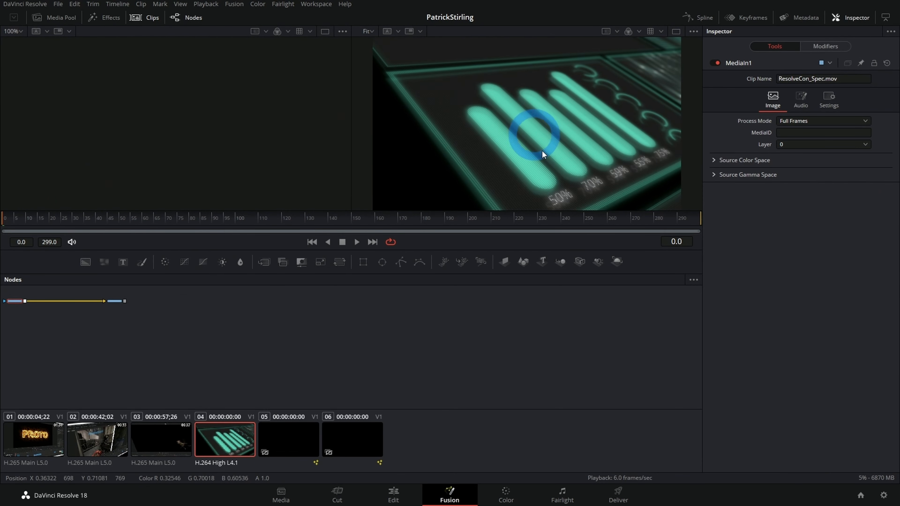
{"action": "left_click", "coordinate": [356, 439]}
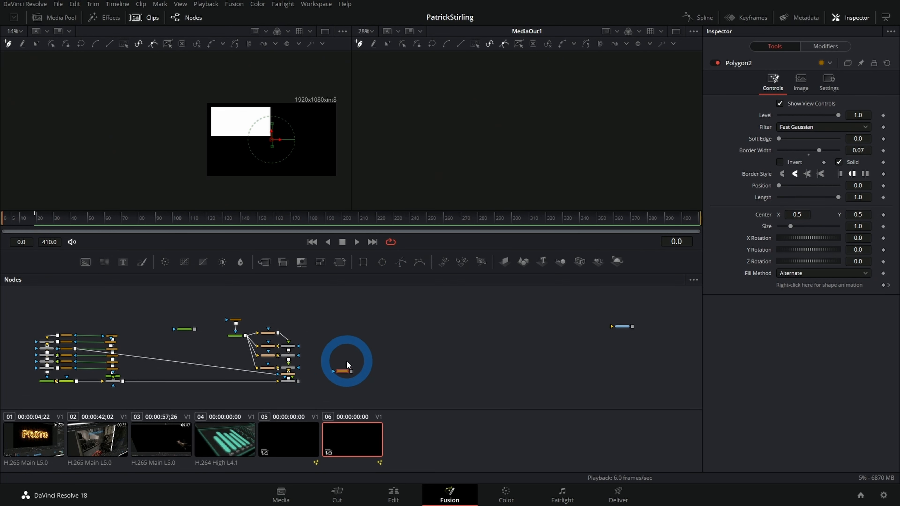
Step: Paste an instance of Background1 into the graph just below Polygon2
{"action": "left_click_drag", "start_coordinate": [346, 370], "coordinate": [342, 359]}
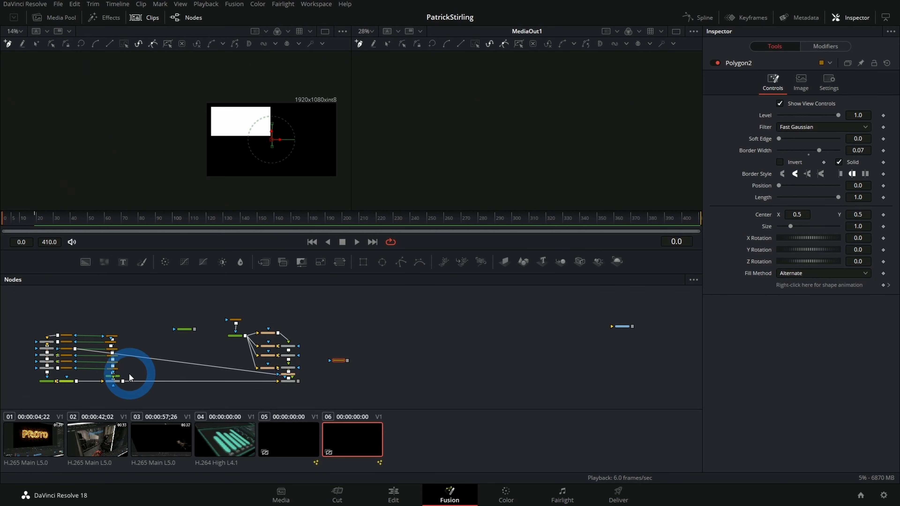
{"action": "left_click", "coordinate": [116, 380]}
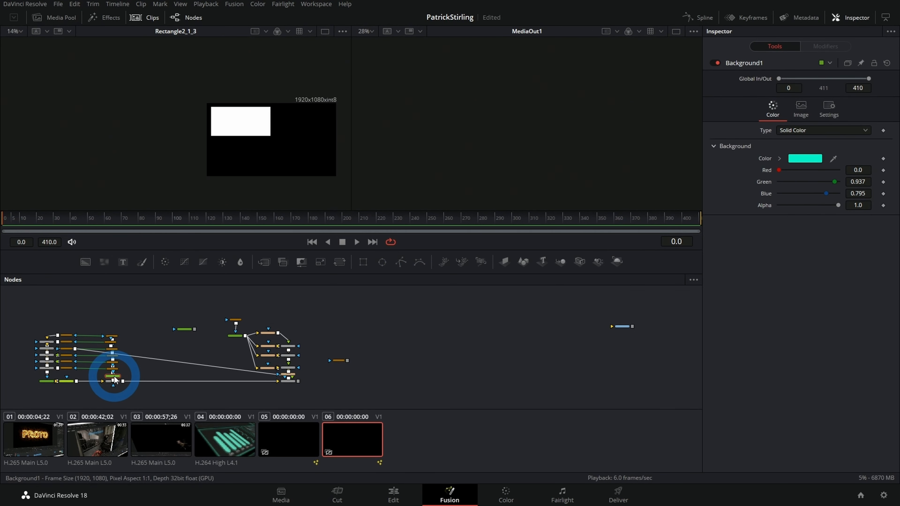
{"action": "left_click_drag", "start_coordinate": [133, 379], "coordinate": [250, 340]}
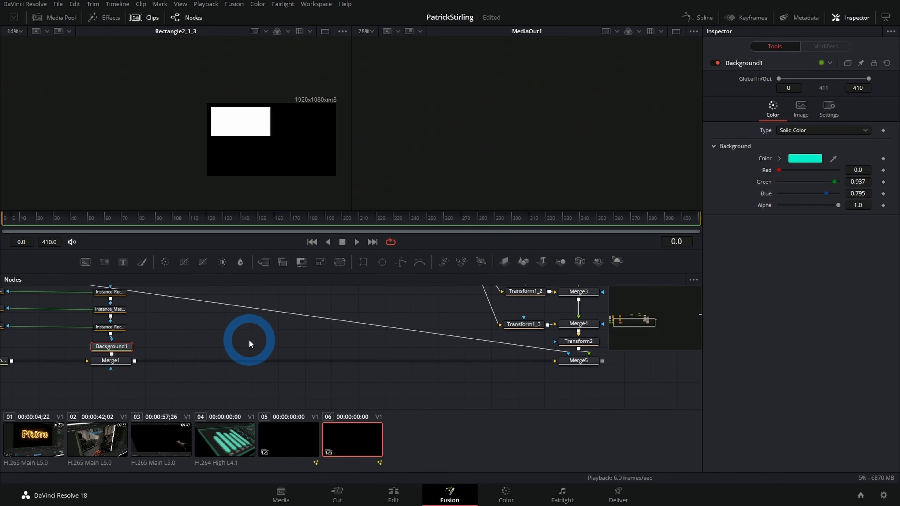
{"action": "left_click_drag", "start_coordinate": [415, 327], "coordinate": [156, 358]}
{"action": "left_click", "coordinate": [473, 374]}
{"action": "left_click_drag", "start_coordinate": [474, 374], "coordinate": [474, 371]}
Step: Mask the instanced background with Polygon2 and view it in the second viewer
{"action": "left_click", "coordinate": [491, 339]}
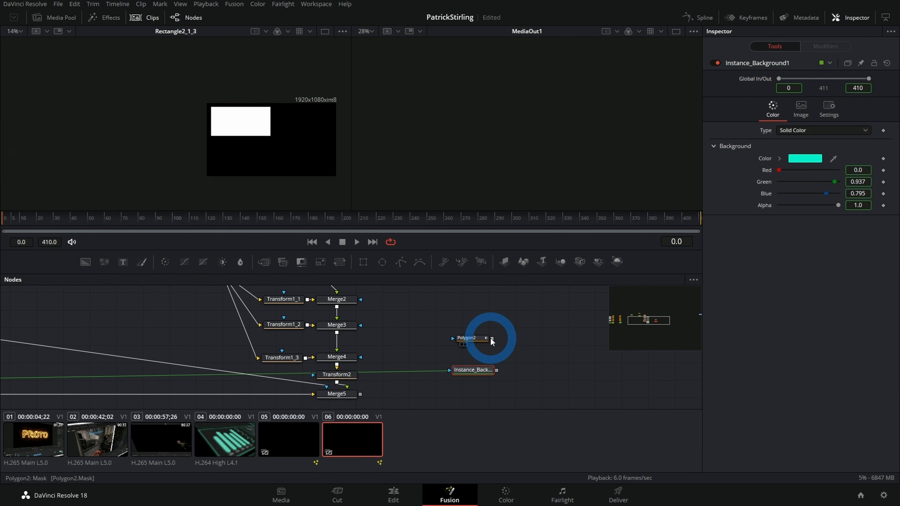
{"action": "left_click", "coordinate": [422, 286]}
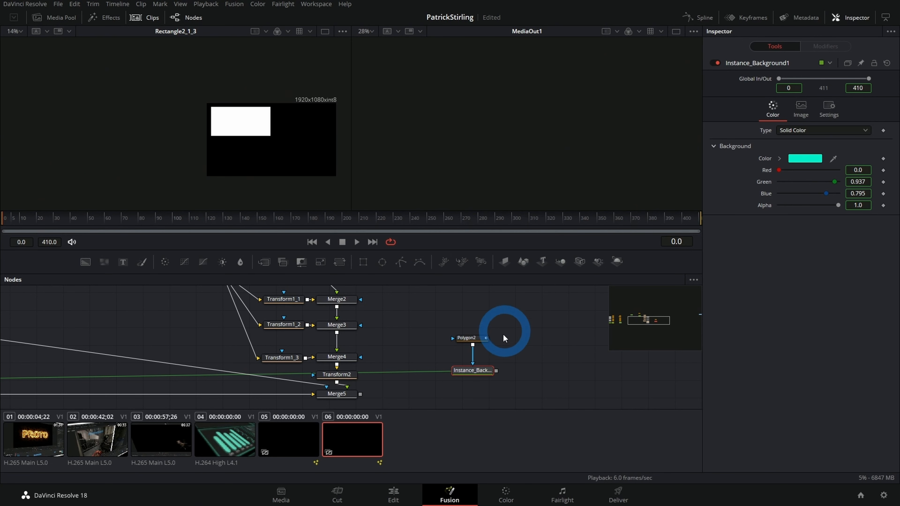
{"action": "key", "text": "2"}
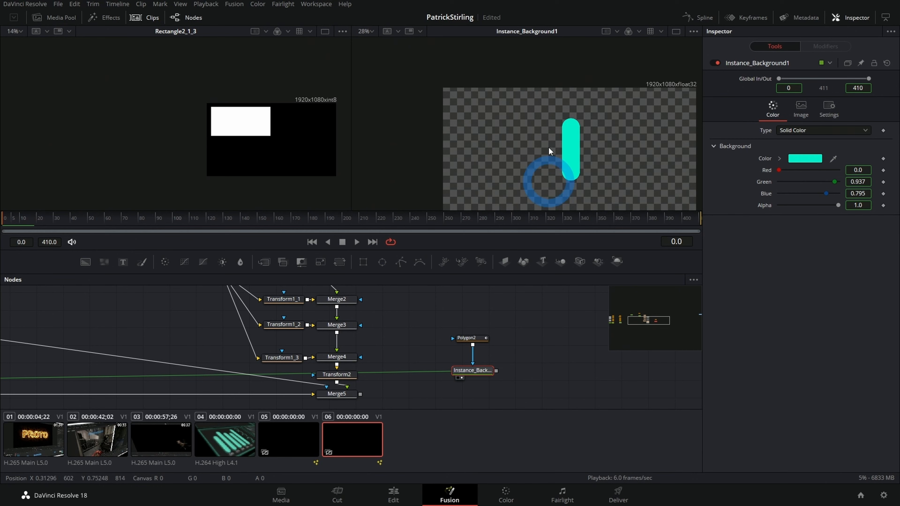
Step: Reduce the border width of Polygon2 to 0.0576
{"action": "left_click", "coordinate": [468, 340]}
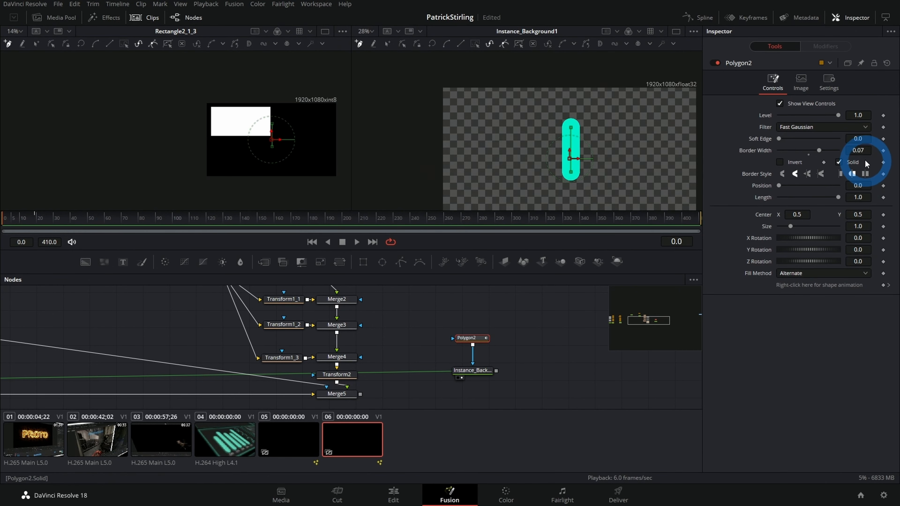
{"action": "left_click_drag", "start_coordinate": [837, 154], "coordinate": [688, 238]}
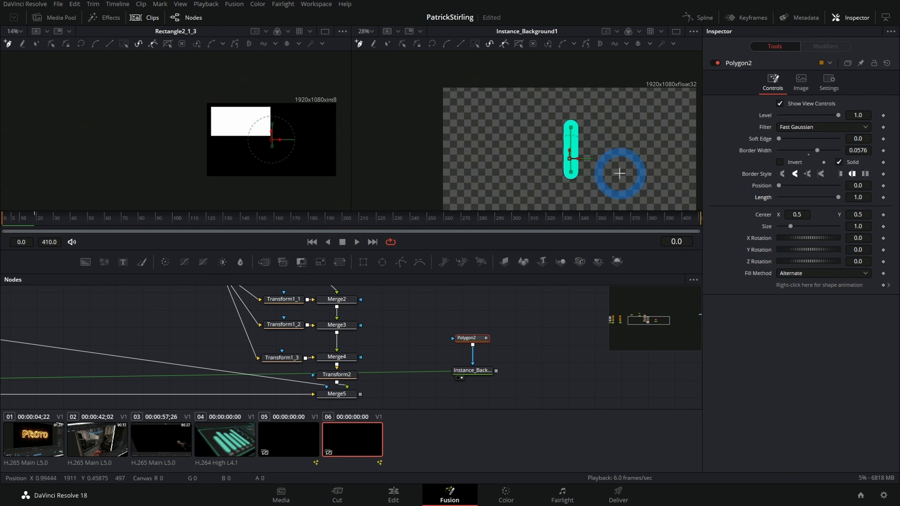
{"action": "left_click_drag", "start_coordinate": [601, 176], "coordinate": [598, 169]}
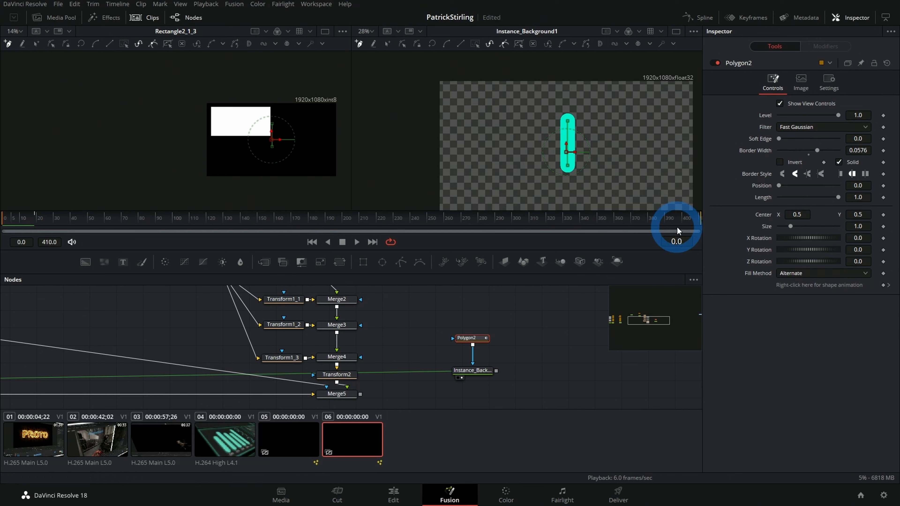
Step: Modify the Length of Polygon2 with a Perturb modifier and open the modifier's controls
{"action": "right_click", "coordinate": [763, 197]}
{"action": "mouse_move", "coordinate": [782, 237]}
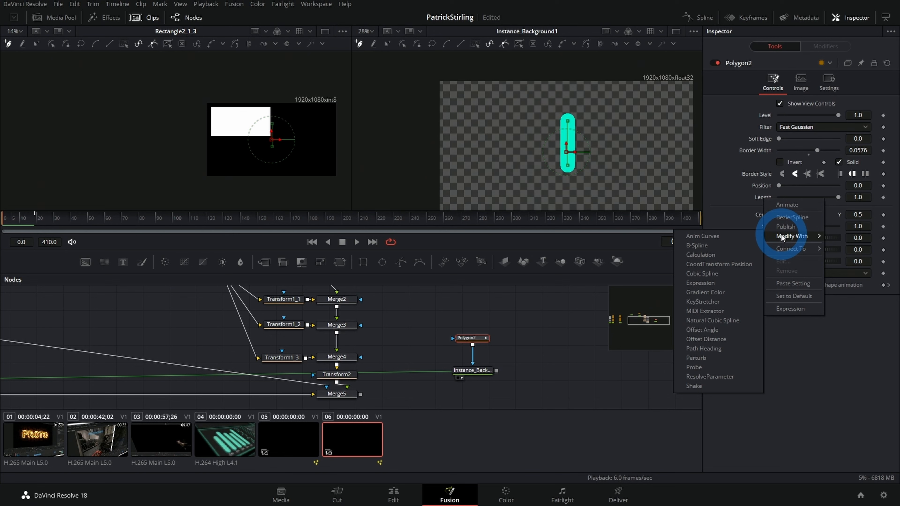
{"action": "left_click", "coordinate": [695, 358]}
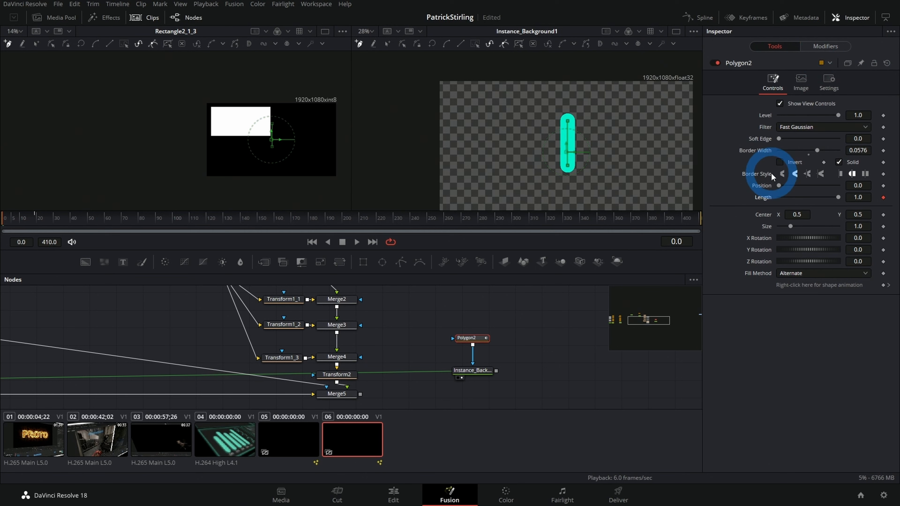
{"action": "left_click", "coordinate": [828, 47]}
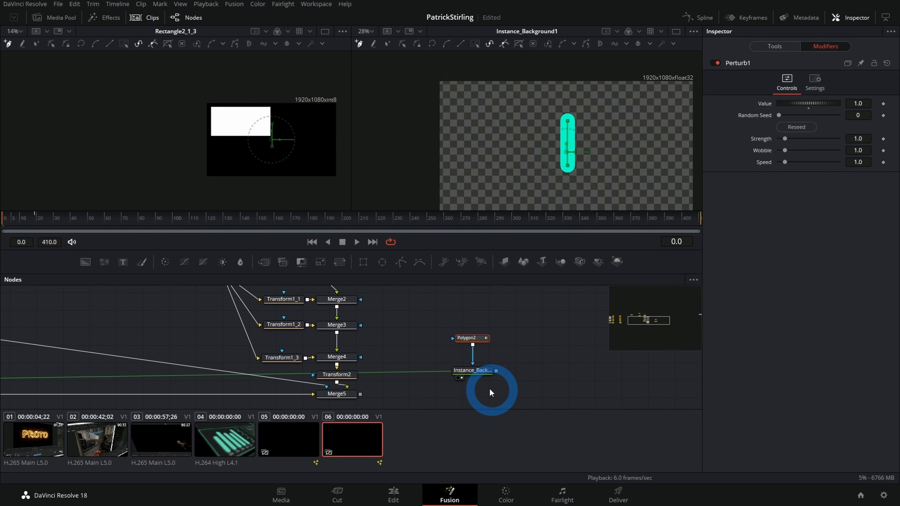
Step: Enlarge the bar in the second viewer and play the animation to check how Polygon2's Length varies
{"action": "left_click", "coordinate": [472, 372]}
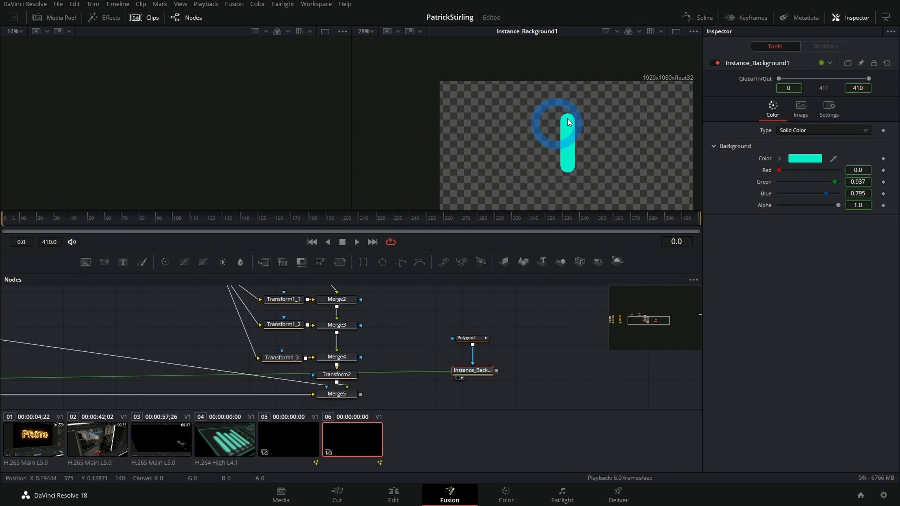
{"action": "scroll", "coordinate": [549, 143], "scroll_direction": "up", "scroll_amount": 3}
{"action": "left_click_drag", "start_coordinate": [641, 137], "coordinate": [609, 122]}
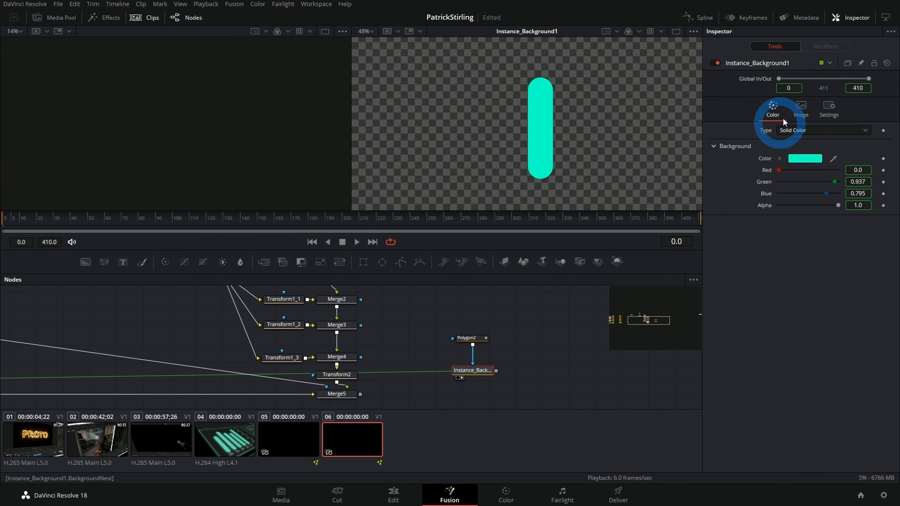
{"action": "left_click", "coordinate": [468, 338]}
{"action": "key", "text": "space"}
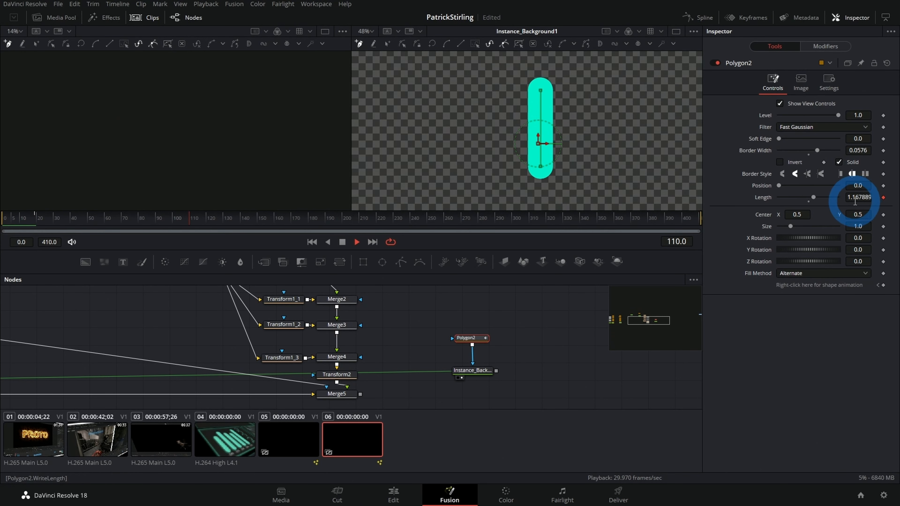
{"action": "key", "text": "space"}
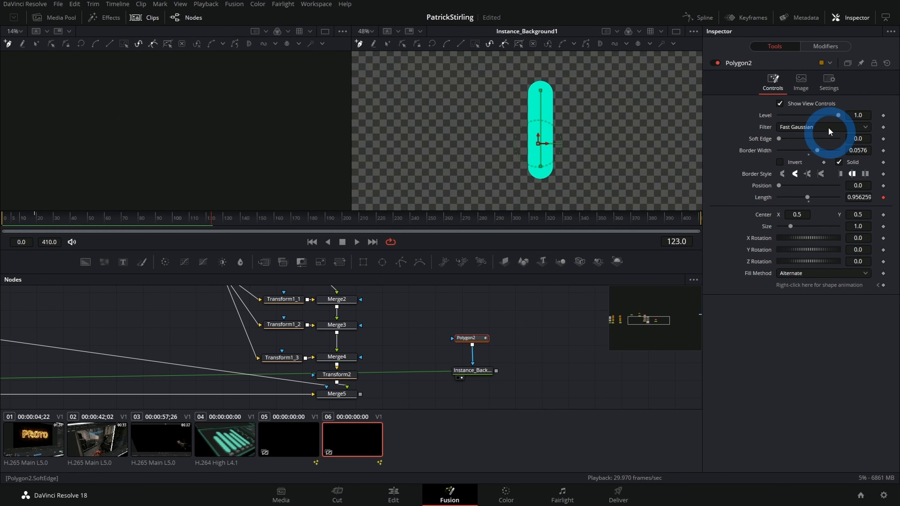
Step: Set the Perturb modifier's Value to 0.5 and its Strength to 0.5 for Polygon2's Length
{"action": "left_click", "coordinate": [823, 46]}
{"action": "left_click", "coordinate": [745, 65]}
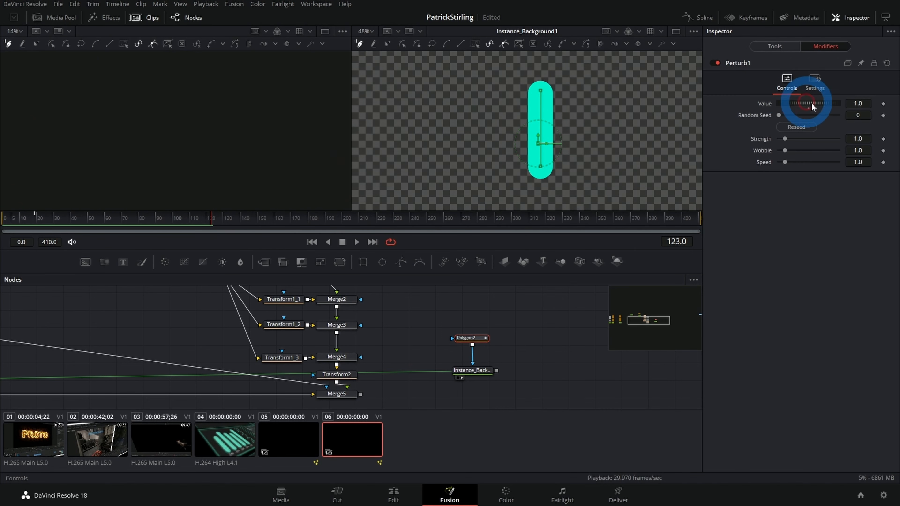
{"action": "left_click", "coordinate": [857, 104]}
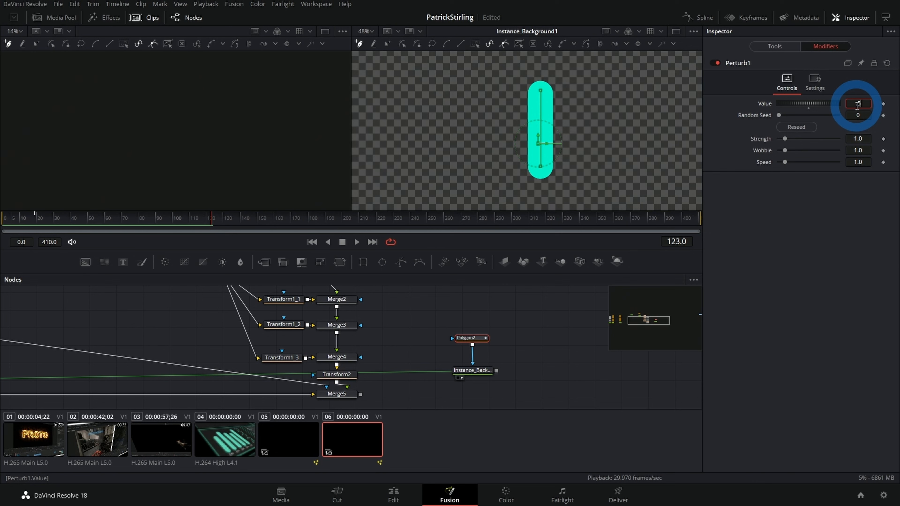
{"action": "left_click", "coordinate": [862, 141]}
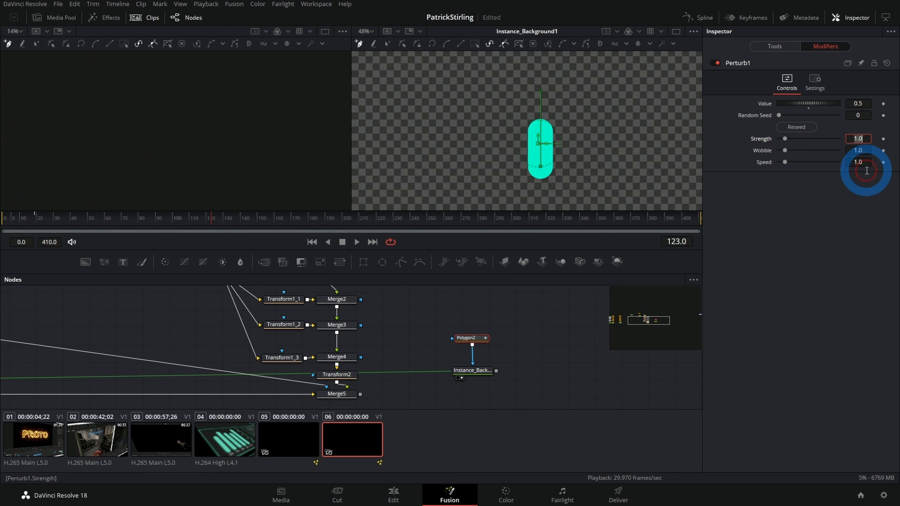
{"action": "type", "text": "0.5"}
{"action": "left_click", "coordinate": [853, 259]}
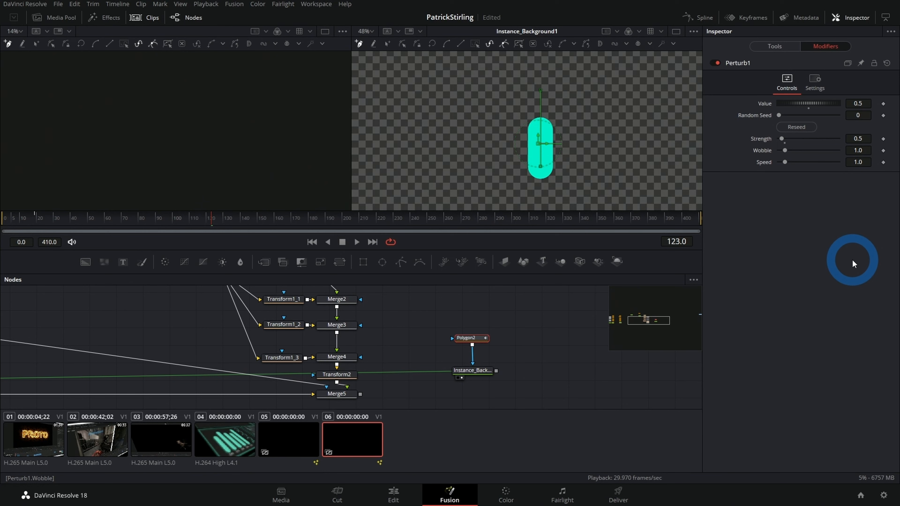
Step: Play the animation and raise the Perturb modifier's Wobble to about 3.15 and Speed to about 1.81
{"action": "left_click", "coordinate": [161, 219]}
{"action": "key", "text": "space"}
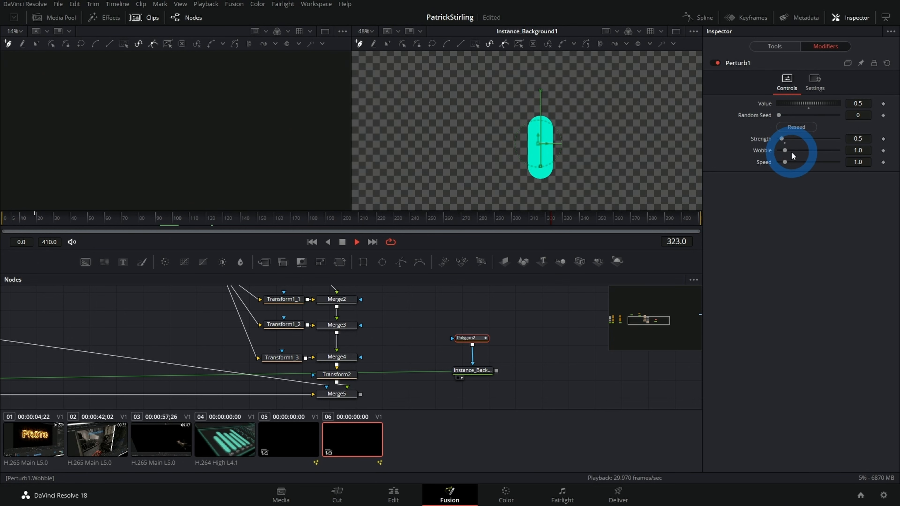
{"action": "mouse_move", "coordinate": [785, 151]}
{"action": "left_mouse_down"}
{"action": "mouse_move", "coordinate": [795, 152]}
{"action": "mouse_move", "coordinate": [789, 161]}
{"action": "left_mouse_up"}
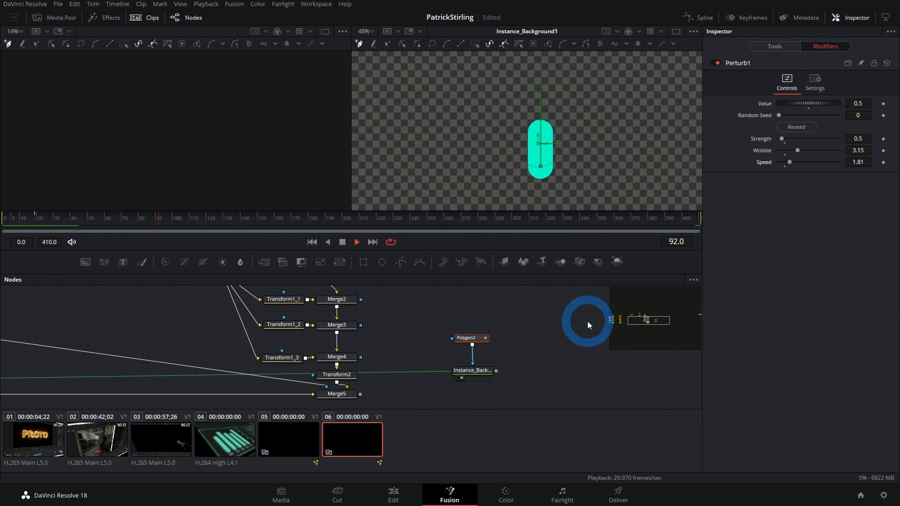
Step: Add a Text+ node in the empty area beside the instanced background
{"action": "left_click_drag", "start_coordinate": [572, 323], "coordinate": [431, 367]}
{"action": "left_click", "coordinate": [431, 365]}
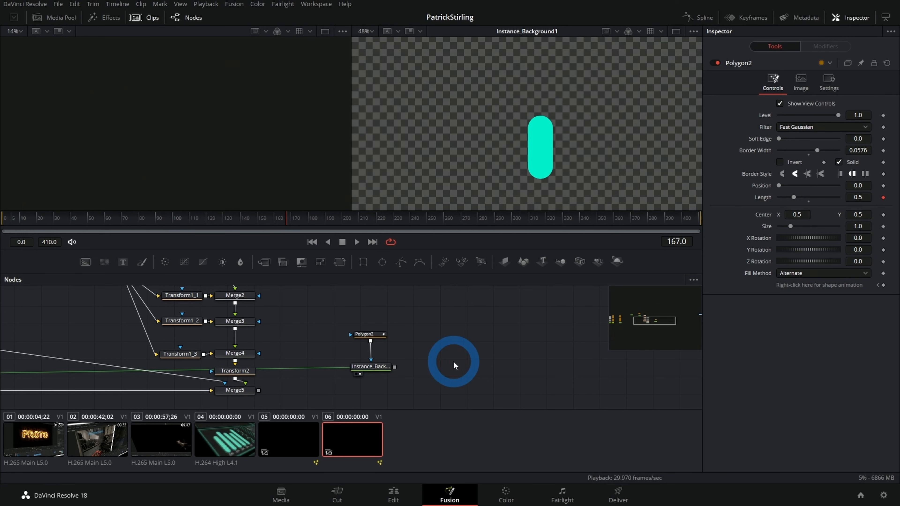
{"action": "key", "text": "shift+space"}
{"action": "type", "text": "text"}
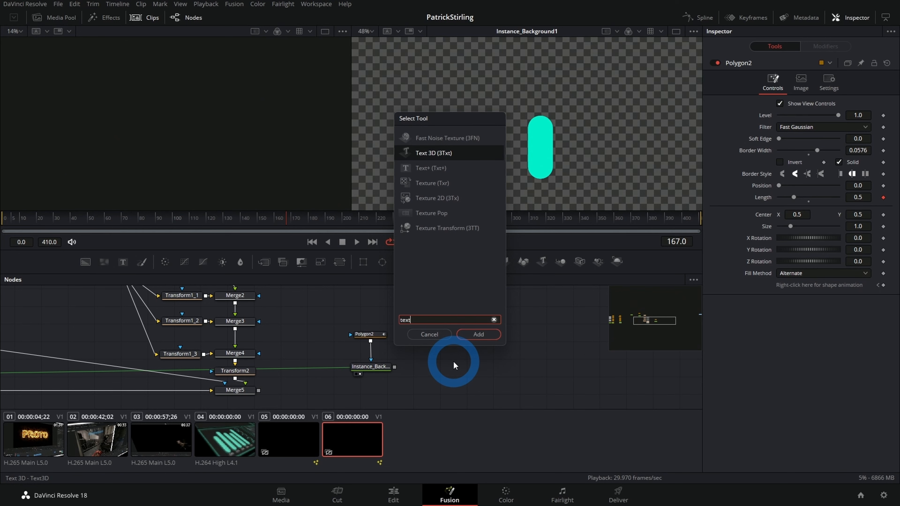
{"action": "key", "text": "Down"}
{"action": "key", "text": "Return"}
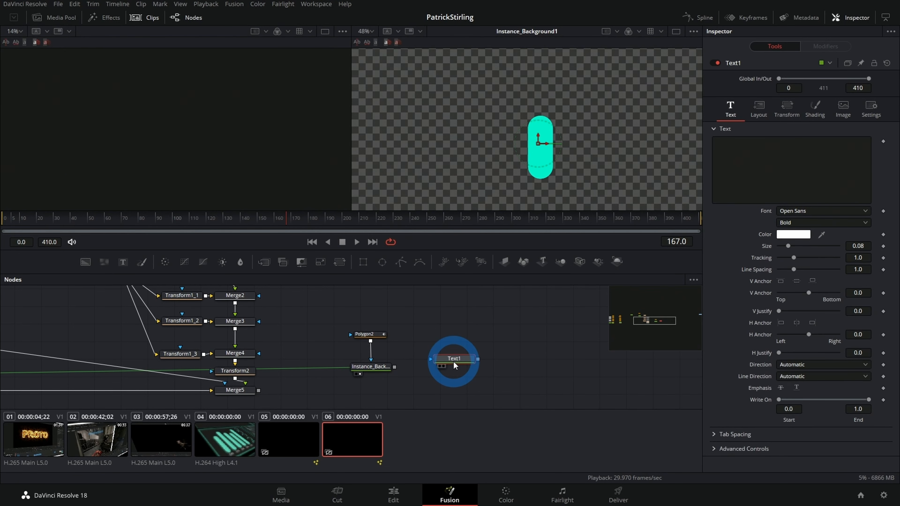
Step: Merge Text1 over the instanced background and view the resulting merge in the second viewer
{"action": "left_click_drag", "start_coordinate": [453, 362], "coordinate": [395, 368]}
{"action": "left_click", "coordinate": [422, 370]}
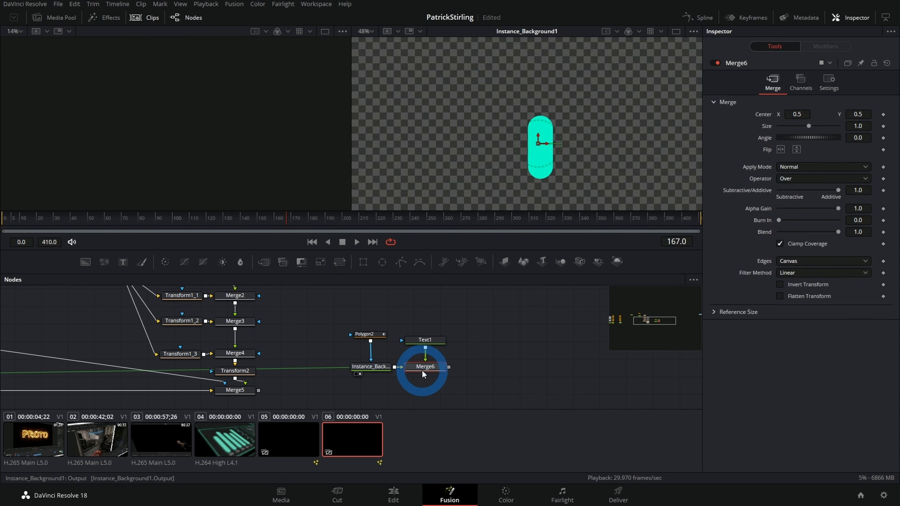
{"action": "key", "text": "2"}
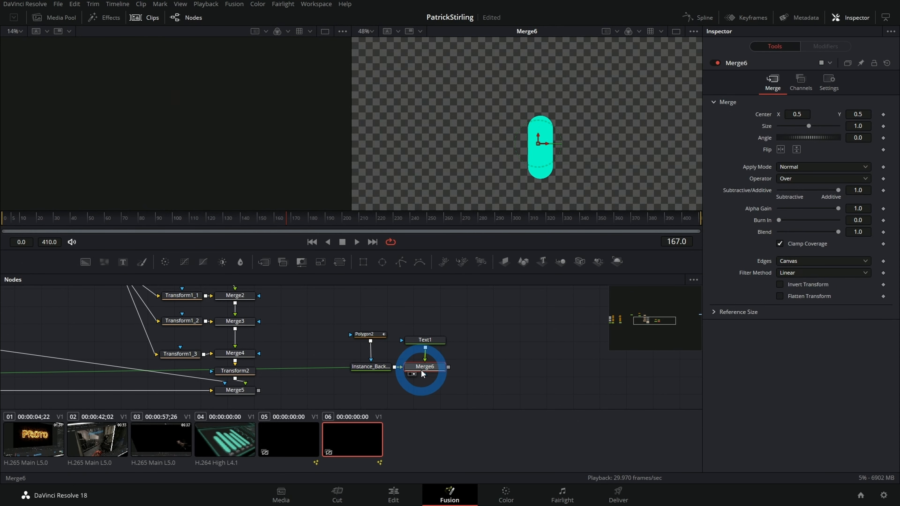
Step: Enable an expression on the text content of Text1
{"action": "left_click", "coordinate": [422, 341]}
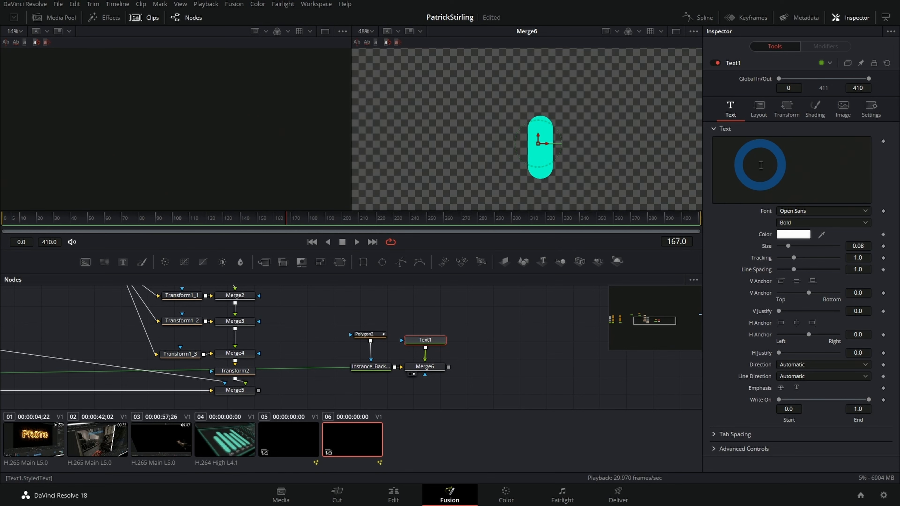
{"action": "right_click", "coordinate": [781, 158]}
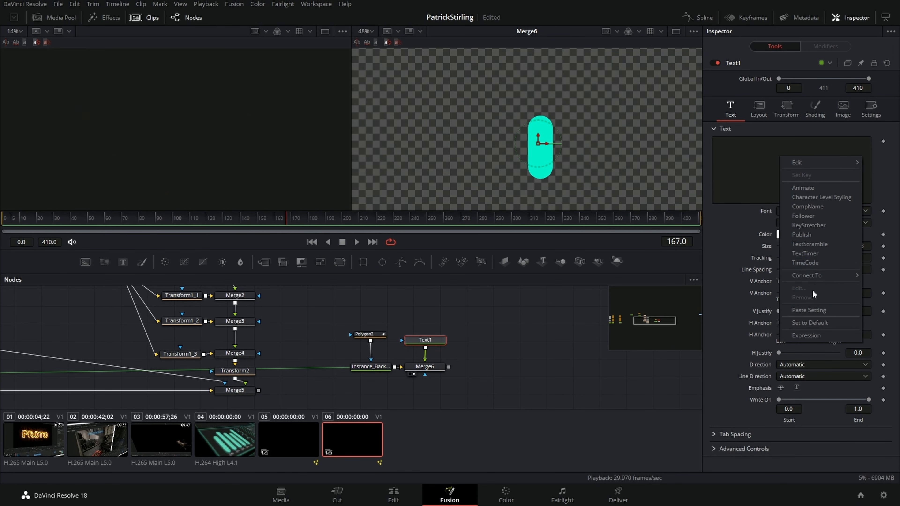
{"action": "left_click", "coordinate": [814, 333]}
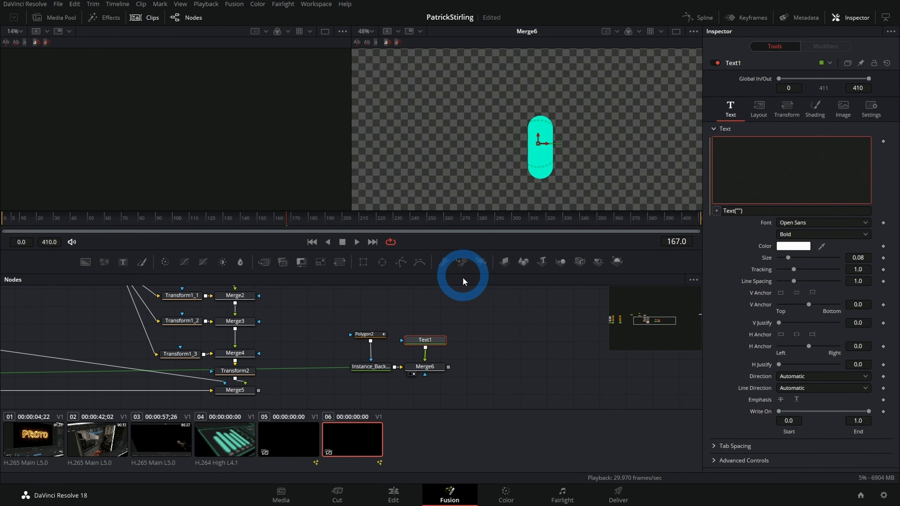
Step: Pin Polygon2's controls in the Inspector and link Text1's expression to Polygon2's Length (Polygon2.WriteLength)
{"action": "left_click", "coordinate": [371, 339]}
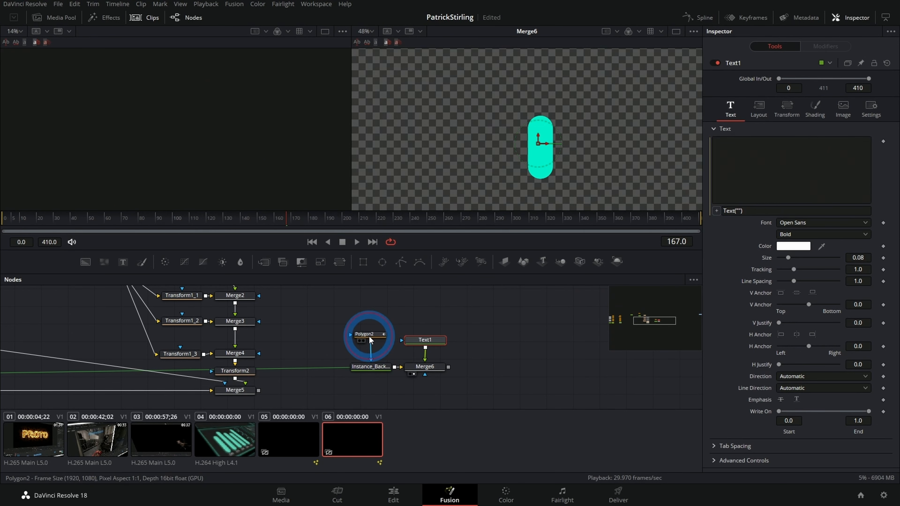
{"action": "left_click", "coordinate": [859, 63]}
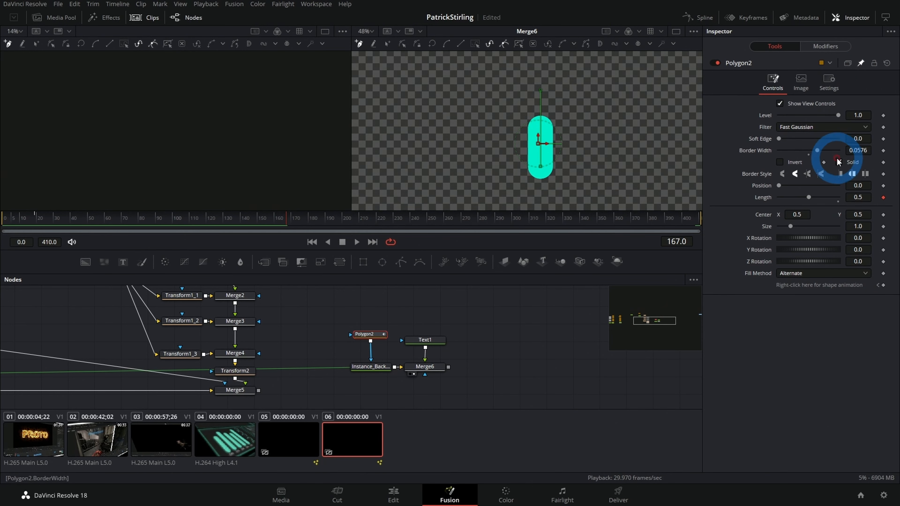
{"action": "left_click", "coordinate": [424, 339]}
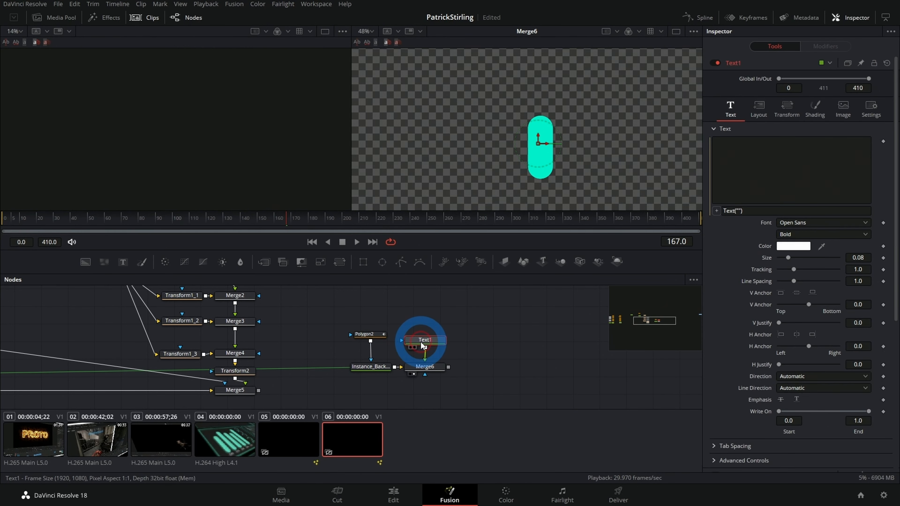
{"action": "scroll", "coordinate": [753, 223], "scroll_direction": "down", "scroll_amount": 5}
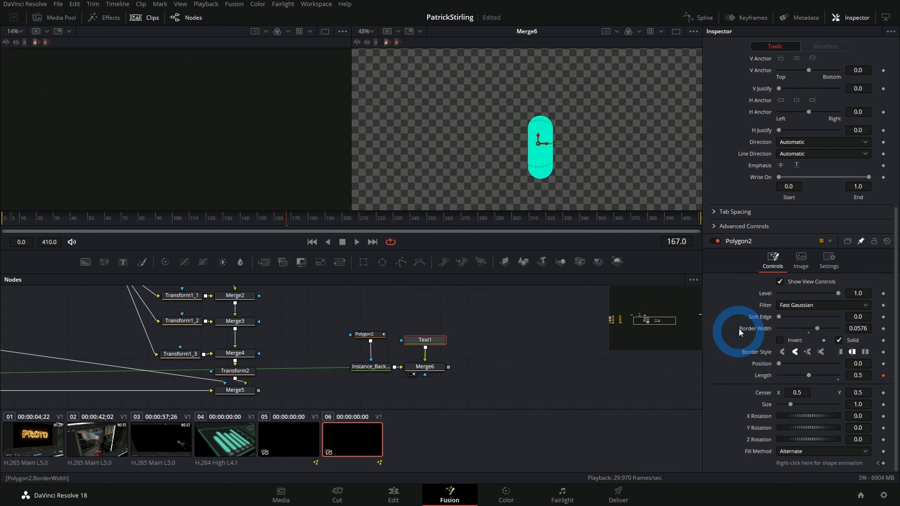
{"action": "scroll", "coordinate": [747, 315], "scroll_direction": "up", "scroll_amount": 5}
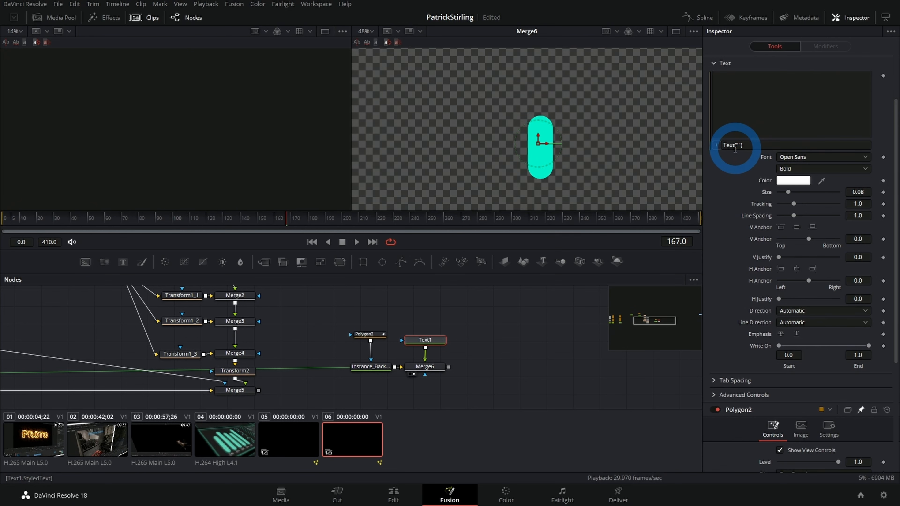
{"action": "left_click_drag", "start_coordinate": [716, 145], "coordinate": [761, 378]}
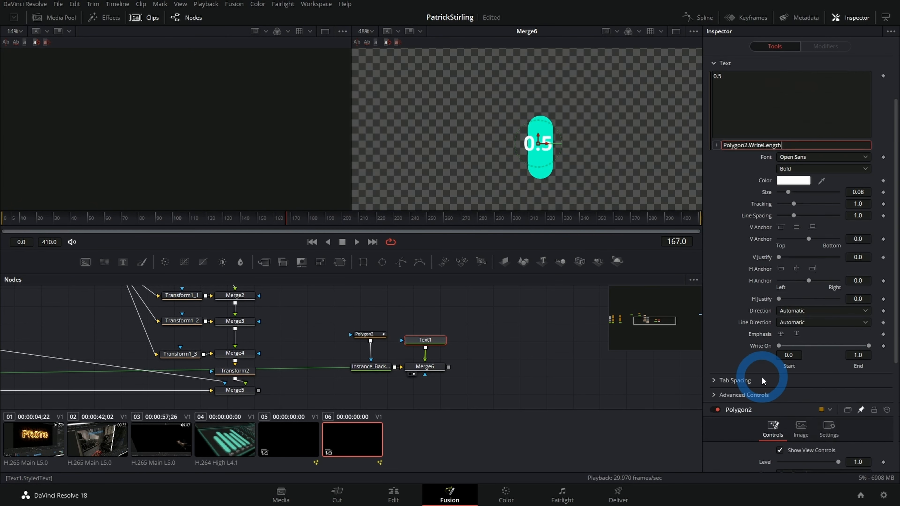
{"action": "scroll", "coordinate": [725, 170], "scroll_direction": "up", "scroll_amount": 3}
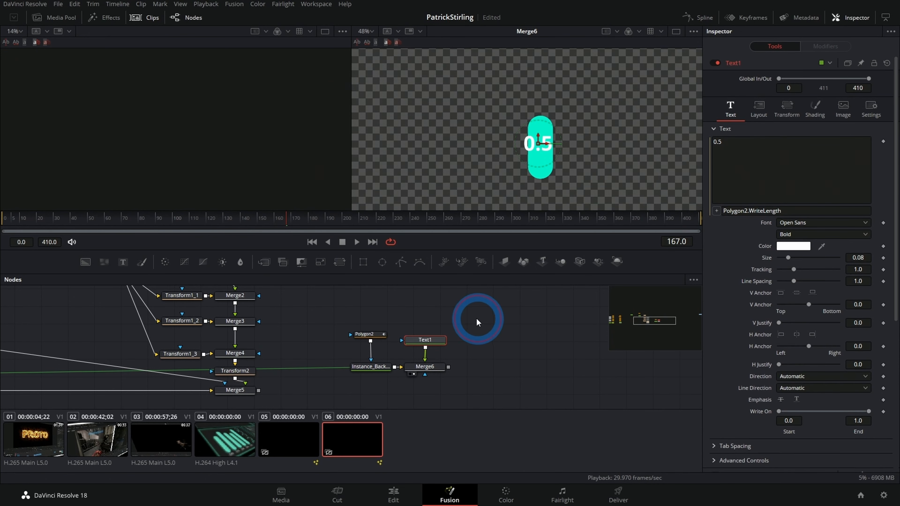
Step: Change Text1's expression to Polygon2.WriteLength*100, playing the animation to check the displayed number
{"action": "left_click", "coordinate": [56, 216]}
{"action": "key", "text": "space"}
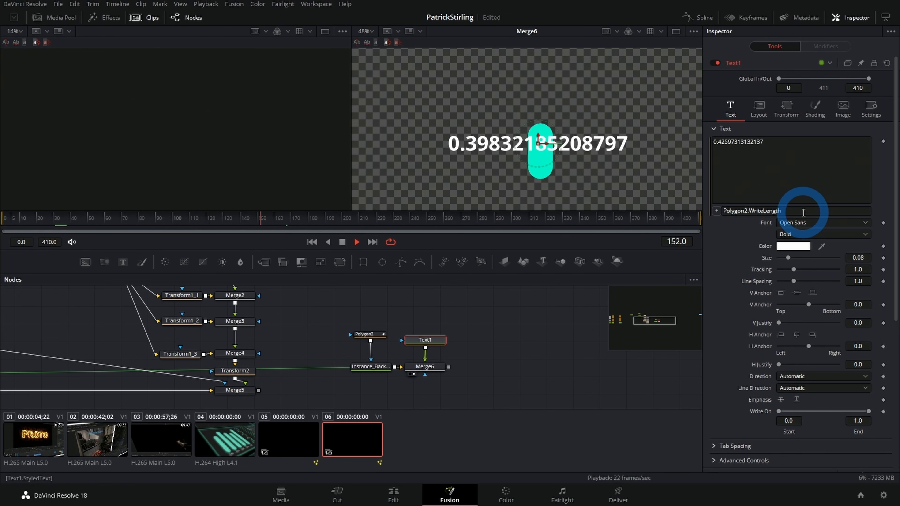
{"action": "left_click", "coordinate": [803, 212]}
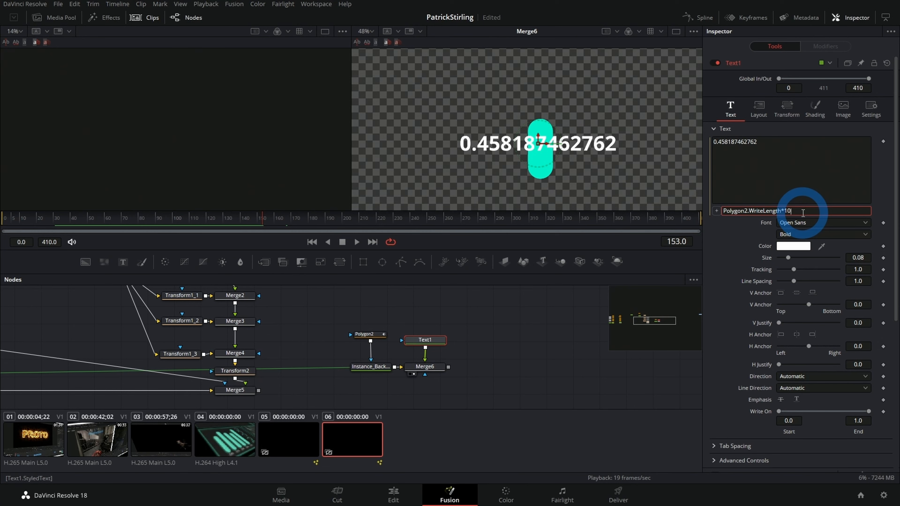
{"action": "key", "text": "Return"}
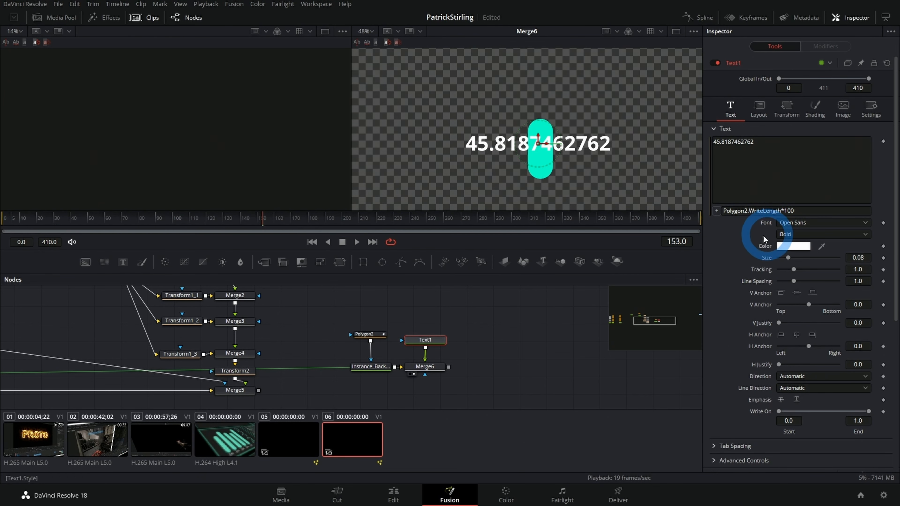
{"action": "key", "text": "space"}
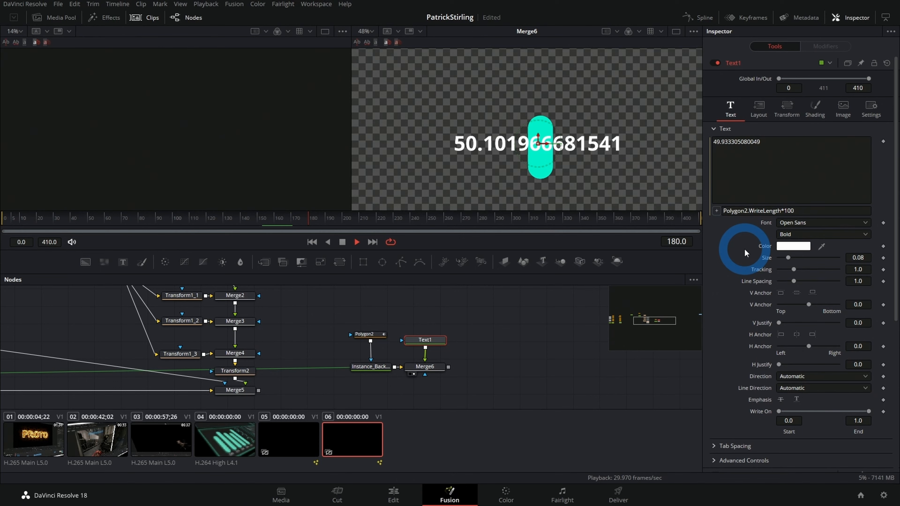
{"action": "left_click", "coordinate": [725, 210]}
{"action": "left_click", "coordinate": [724, 210]}
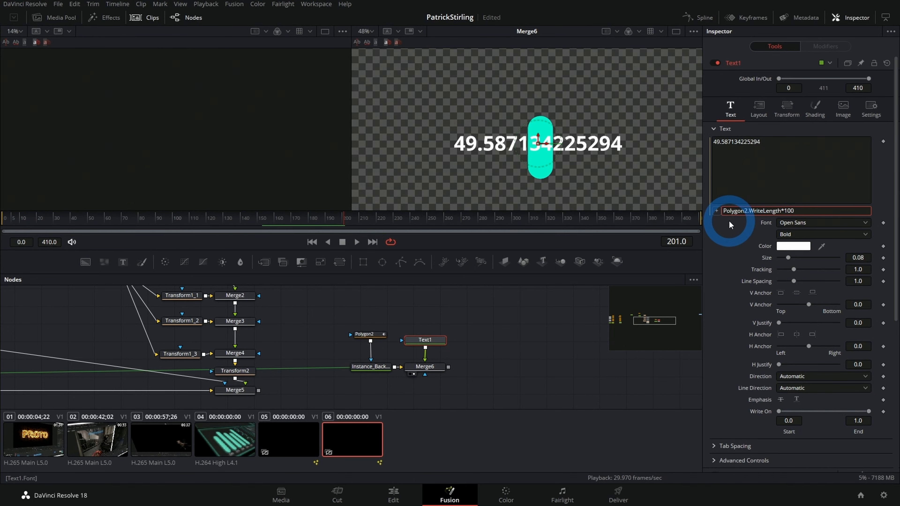
Step: Switch to clip 05's composition and examine the parts of the text expression in its Instance_Text1 node
{"action": "left_click", "coordinate": [292, 450]}
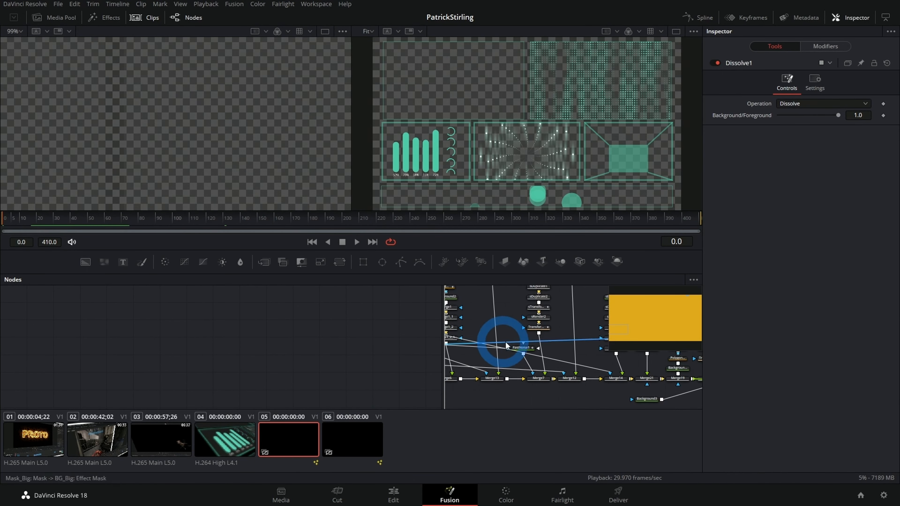
{"action": "mouse_move", "coordinate": [245, 311]}
{"action": "left_mouse_down"}
{"action": "mouse_move", "coordinate": [309, 311]}
{"action": "mouse_move", "coordinate": [339, 372]}
{"action": "left_mouse_up"}
{"action": "scroll", "coordinate": [264, 327], "scroll_direction": "up", "scroll_amount": 3}
{"action": "left_click_drag", "start_coordinate": [266, 327], "coordinate": [293, 341]}
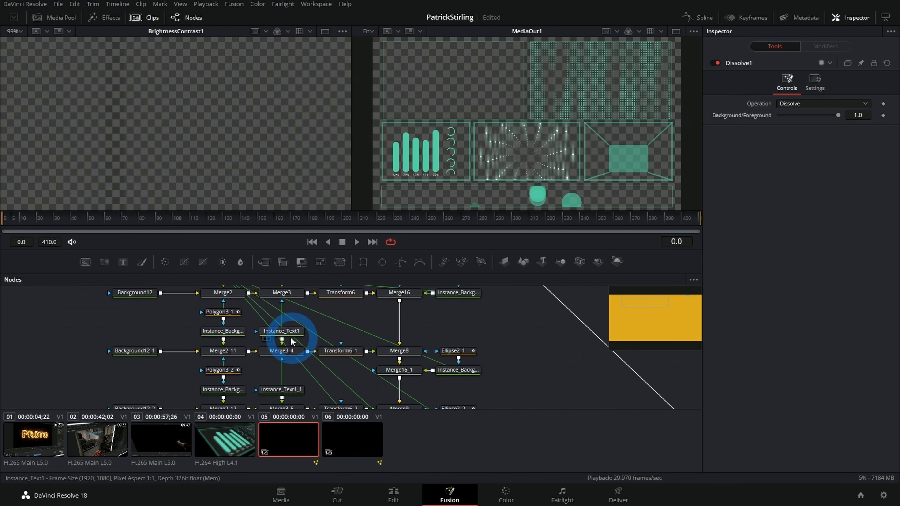
{"action": "left_click", "coordinate": [281, 331]}
{"action": "left_click", "coordinate": [738, 63]}
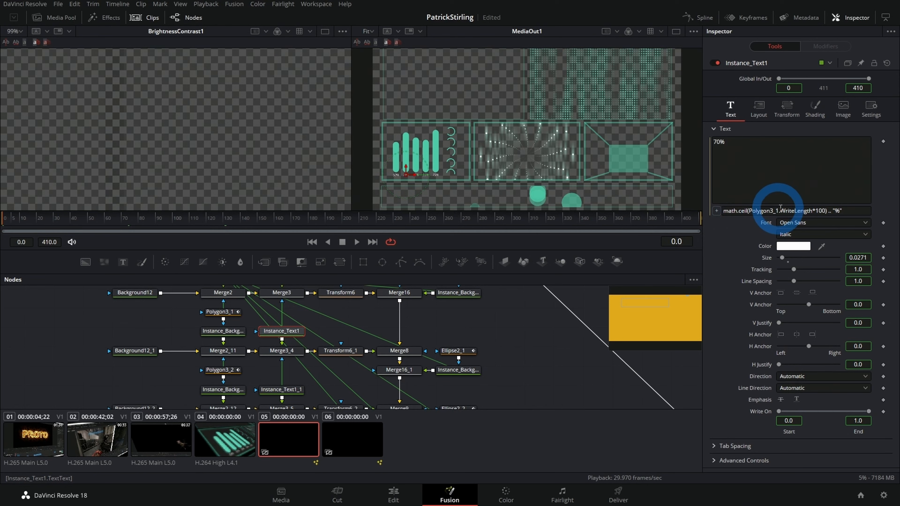
{"action": "left_click_drag", "start_coordinate": [829, 211], "coordinate": [749, 216]}
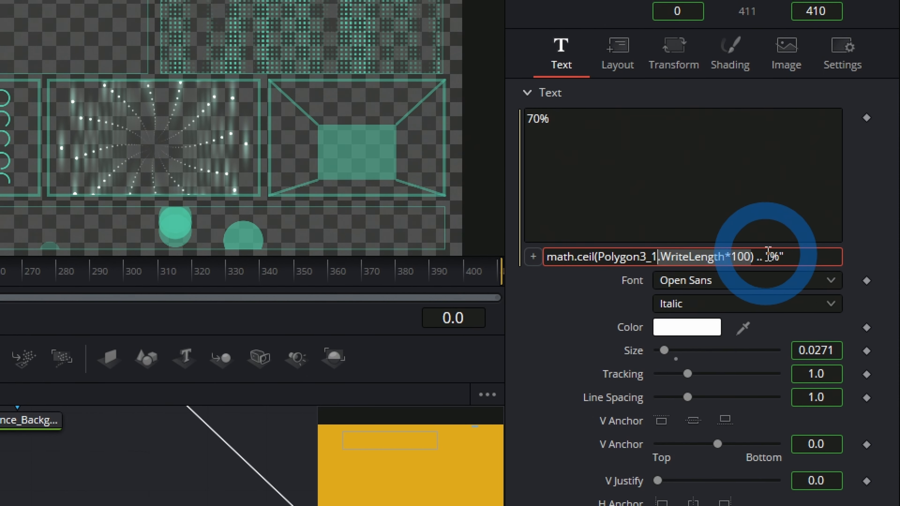
{"action": "left_click", "coordinate": [769, 256]}
{"action": "double_click", "coordinate": [774, 255]}
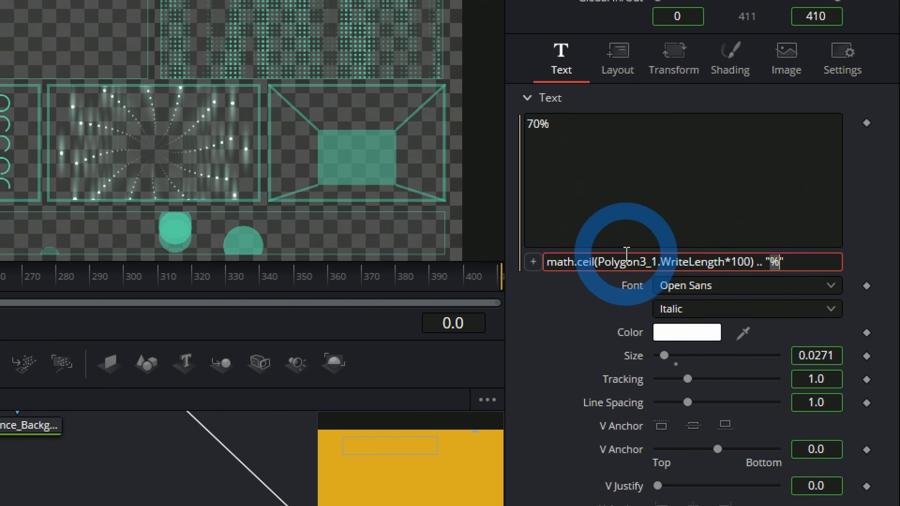
{"action": "left_click_drag", "start_coordinate": [598, 256], "coordinate": [540, 258]}
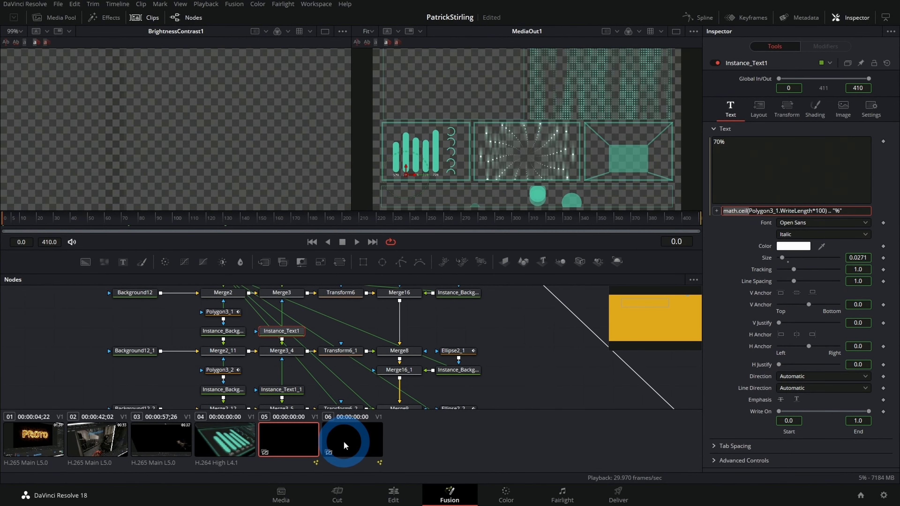
Step: Return to clip 06's composition and set Text1's expression to math.ceil(Polygon2.WriteLength*100) .. "%"
{"action": "left_click", "coordinate": [343, 443]}
{"action": "left_click", "coordinate": [444, 344]}
{"action": "left_click", "coordinate": [823, 198]}
{"action": "left_click", "coordinate": [728, 210]}
{"action": "left_click", "coordinate": [722, 211]}
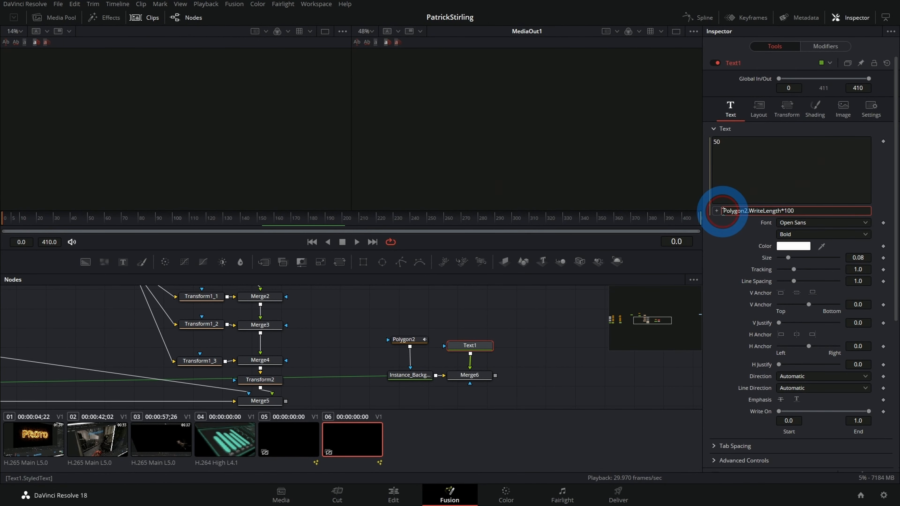
{"action": "type", "text": "math.ceil("}
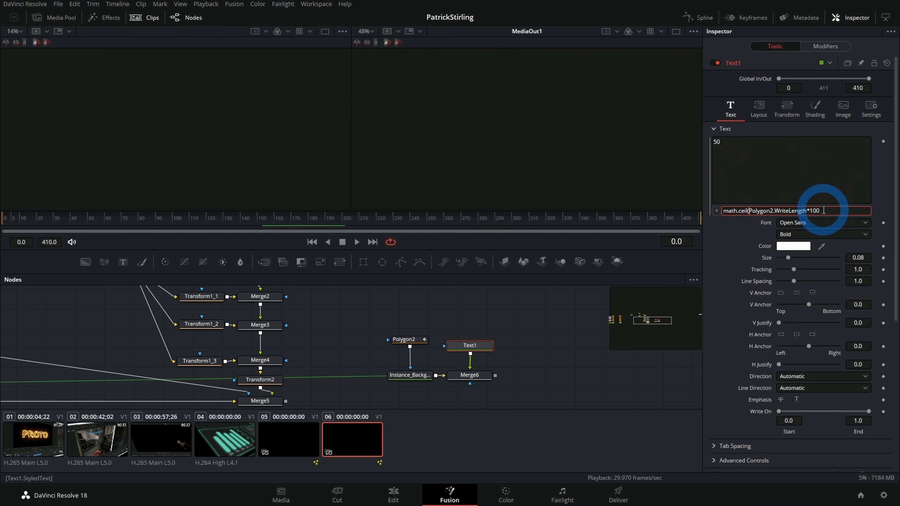
{"action": "left_click", "coordinate": [817, 211]}
{"action": "type", "text": ")"}
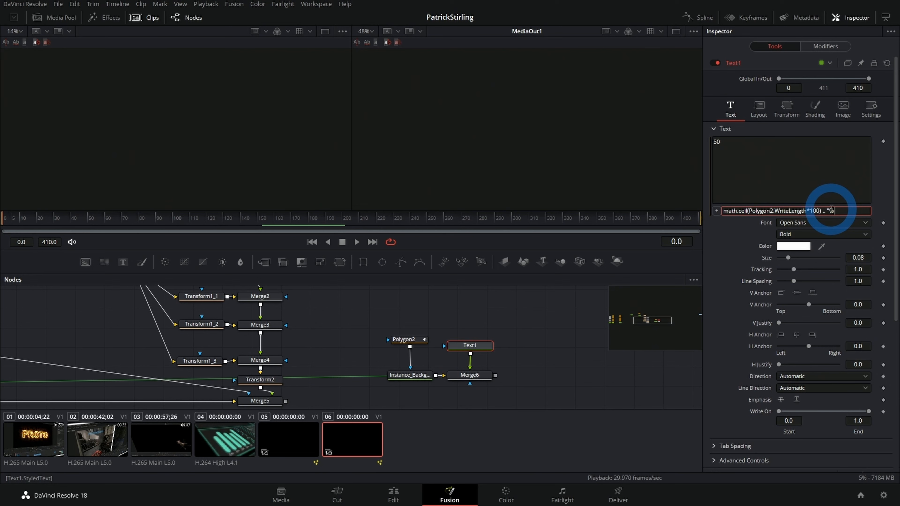
{"action": "type", "text": ".. \"%\""}
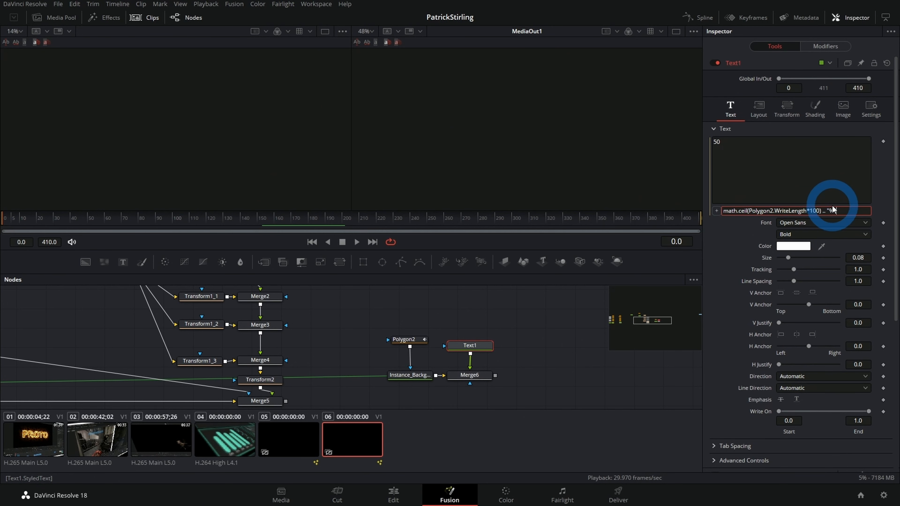
{"action": "left_click", "coordinate": [732, 245]}
Step: View Merge6 in the second viewer and play the animation to check the percentage text against the bar
{"action": "left_click", "coordinate": [473, 376]}
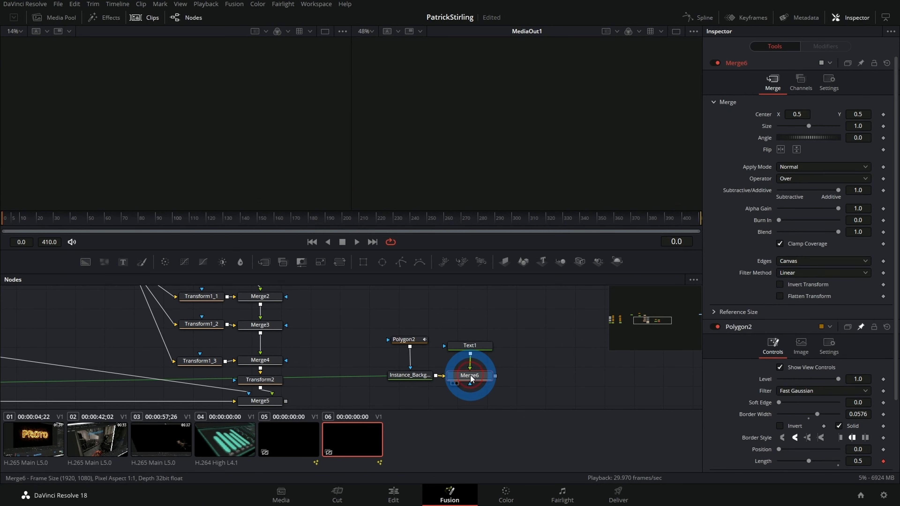
{"action": "key", "text": "2"}
{"action": "key", "text": "space"}
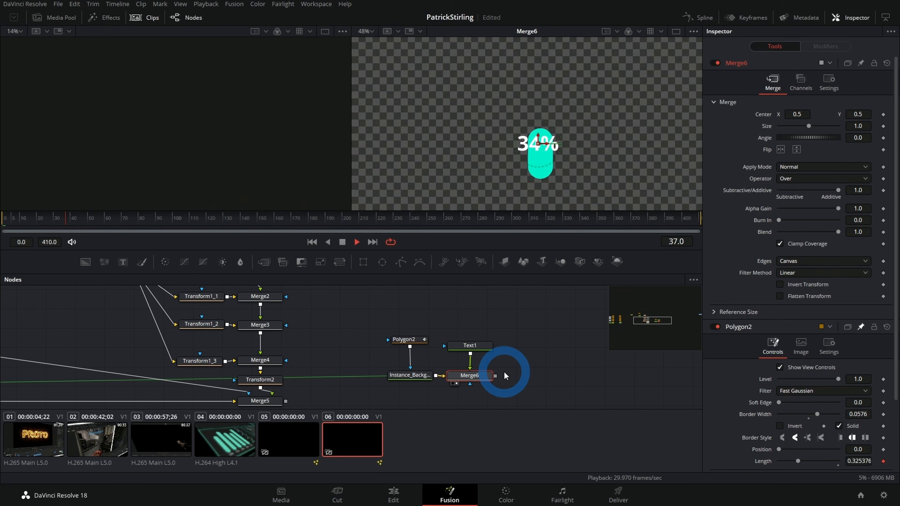
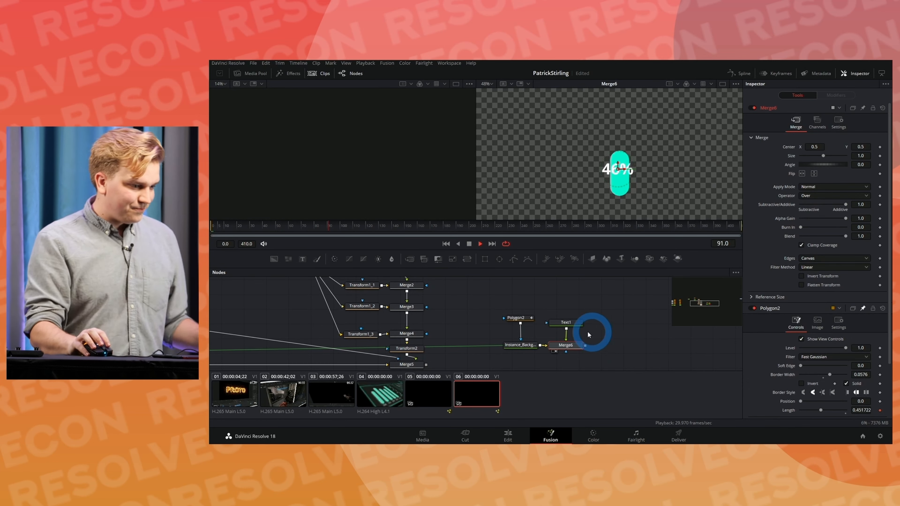
Step: Stop playback and open the Perturb modifier on Polygon2 to examine its random seed, strength, wobble and speed
{"action": "left_click", "coordinate": [515, 319]}
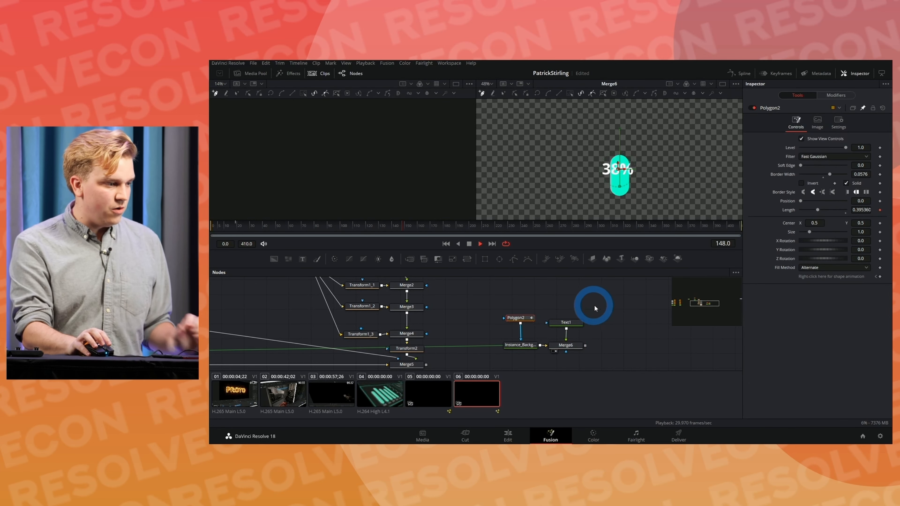
{"action": "key", "text": "space"}
{"action": "left_click", "coordinate": [835, 96]}
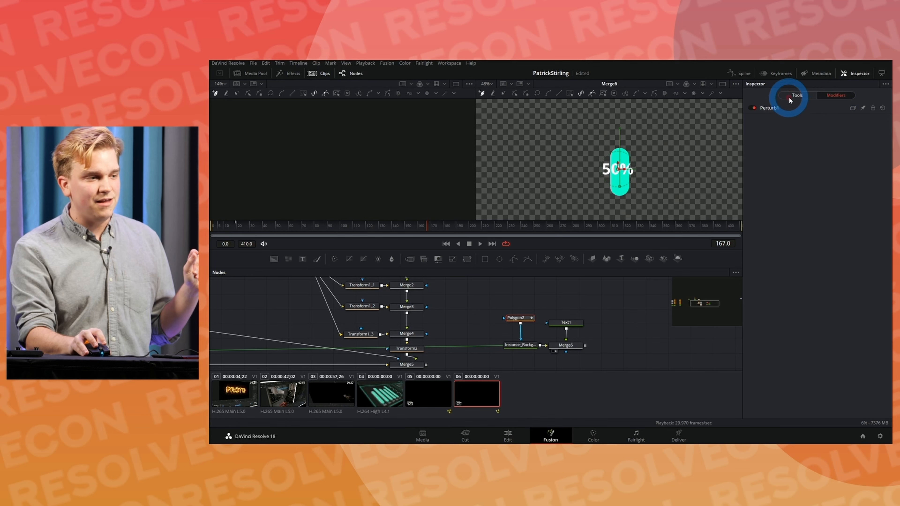
{"action": "left_click", "coordinate": [769, 108]}
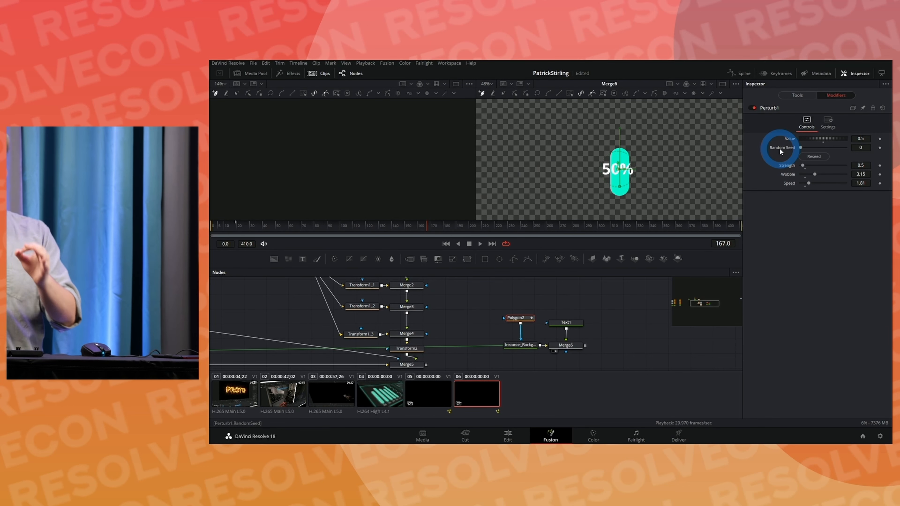
Step: Look briefly at clip 04 as the bar reference and return to clip 06's composition
{"action": "left_click_drag", "start_coordinate": [489, 307], "coordinate": [568, 349]}
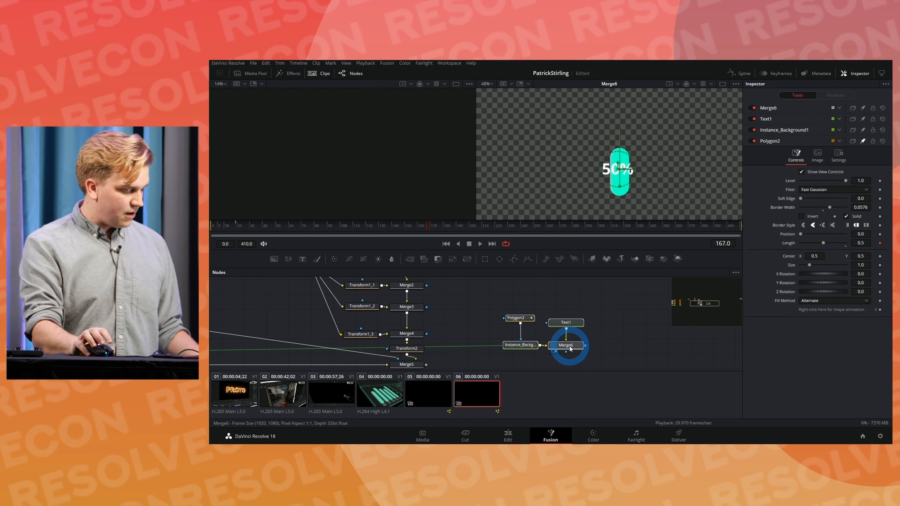
{"action": "left_click", "coordinate": [392, 395]}
{"action": "left_click", "coordinate": [476, 395]}
Step: View Merge6 in the second viewer and place the percentage text below the bar by setting Center Y to 0.287
{"action": "left_click", "coordinate": [608, 308]}
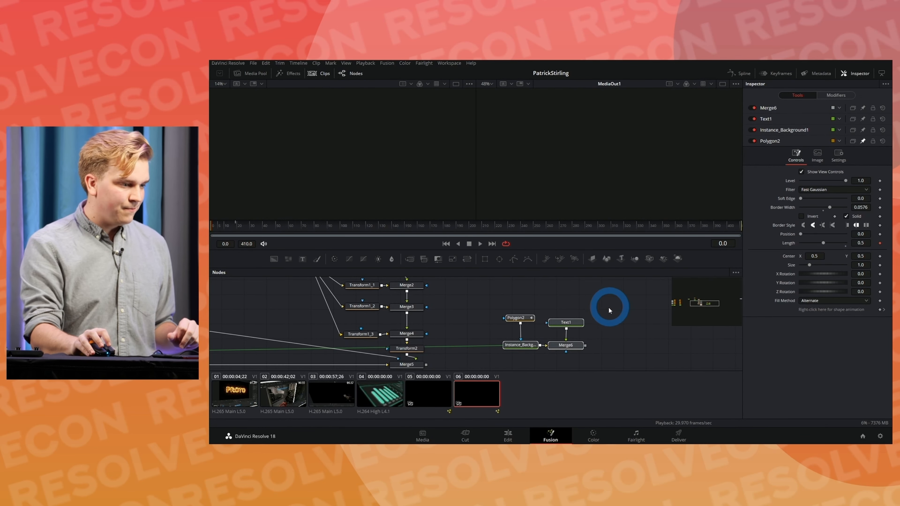
{"action": "left_click", "coordinate": [577, 347]}
{"action": "key", "text": "2"}
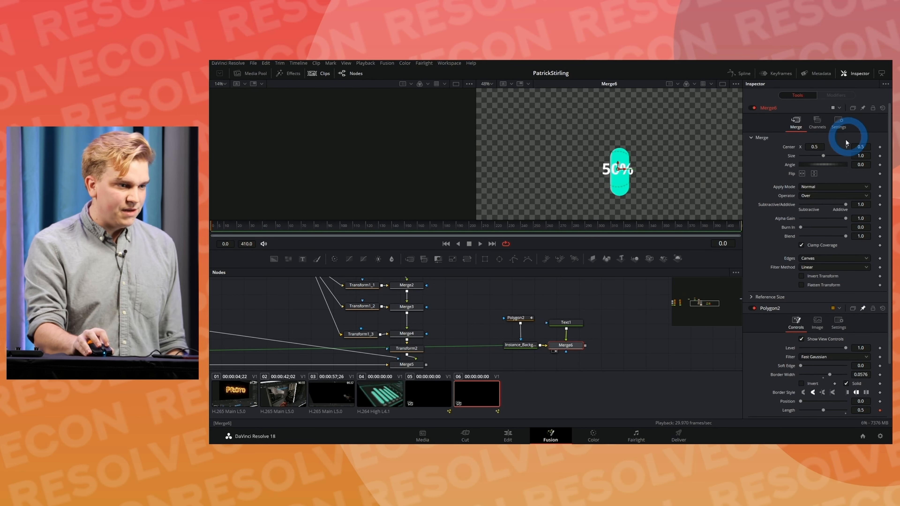
{"action": "left_click_drag", "start_coordinate": [860, 148], "coordinate": [781, 174]}
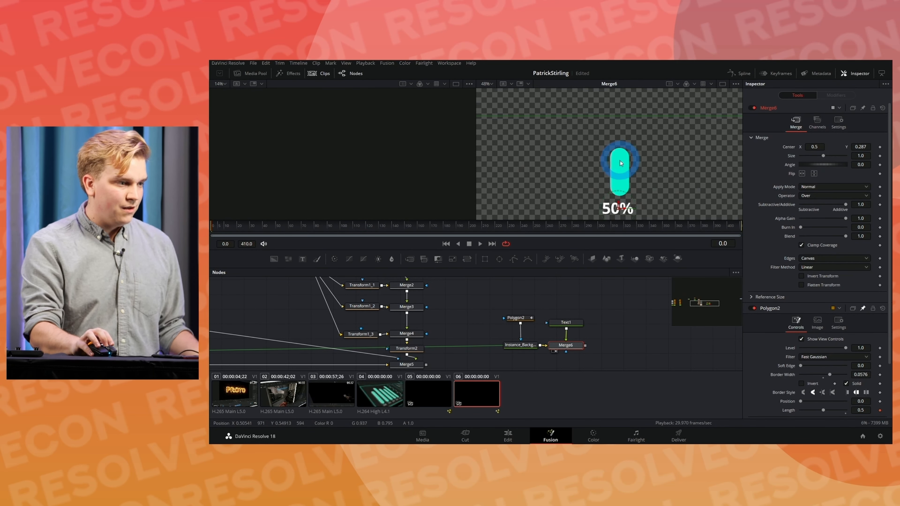
Step: Duplicate the bar and percentage nodes, merge the copy over Merge6 and set the new merge's Center X to 0.605
{"action": "left_click_drag", "start_coordinate": [604, 362], "coordinate": [498, 311]}
{"action": "left_click_drag", "start_coordinate": [626, 331], "coordinate": [474, 331]}
{"action": "key", "text": "ctrl+c"}
{"action": "key", "text": "ctrl+v"}
{"action": "left_click", "coordinate": [557, 333]}
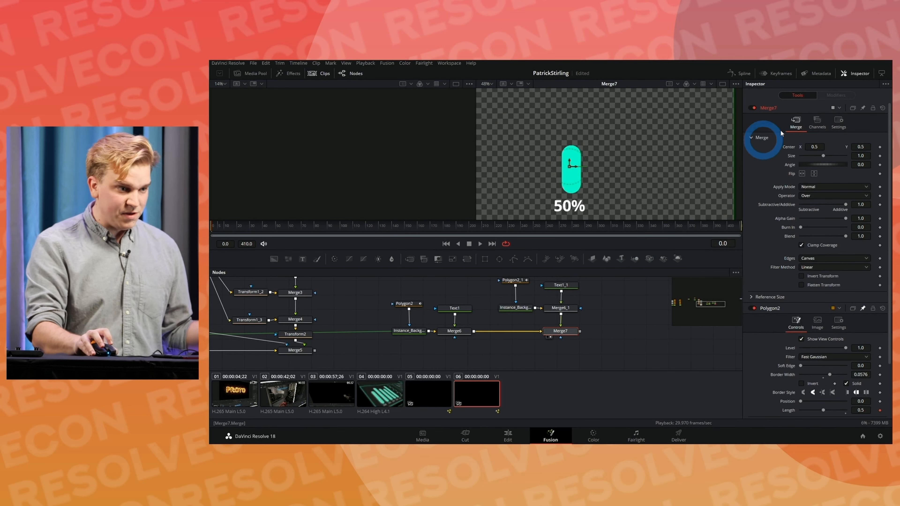
{"action": "left_click_drag", "start_coordinate": [815, 145], "coordinate": [852, 146]}
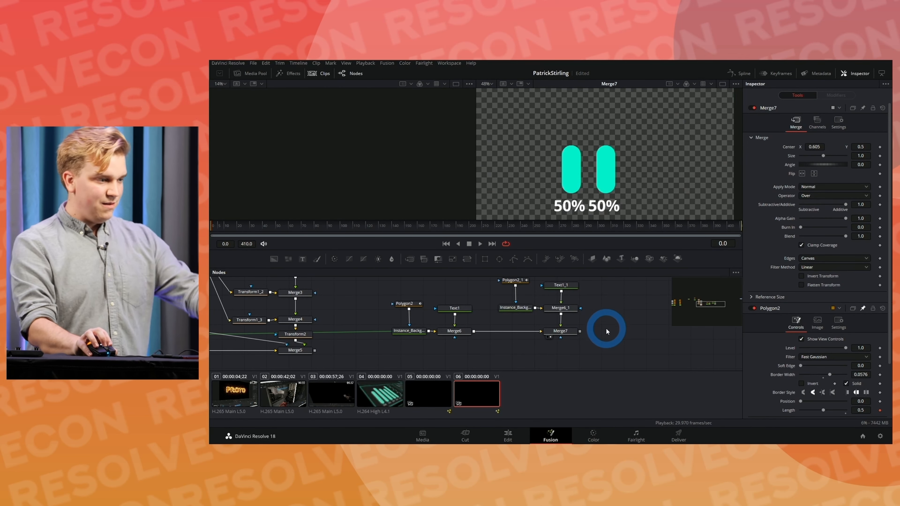
Step: Play the animation from frame 148 to compare the motion of the two bars and their percentages
{"action": "left_click_drag", "start_coordinate": [597, 313], "coordinate": [617, 335]}
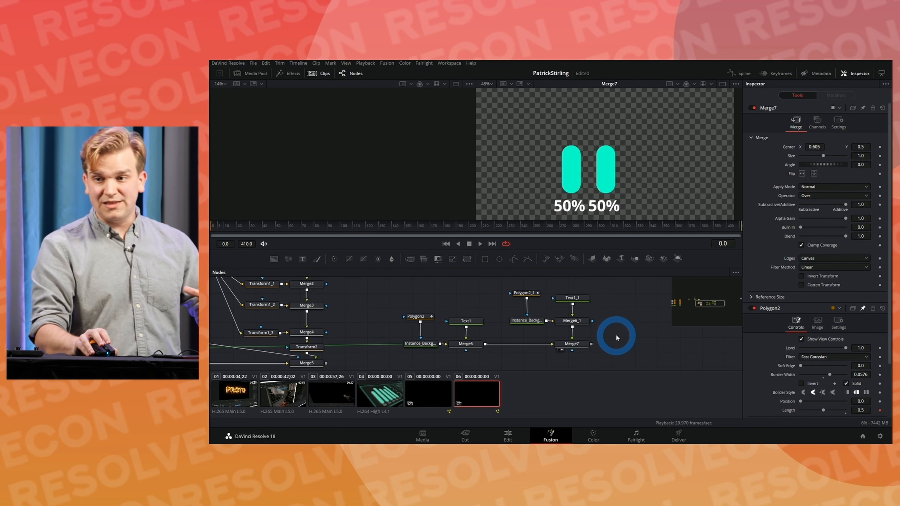
{"action": "left_click", "coordinate": [404, 226]}
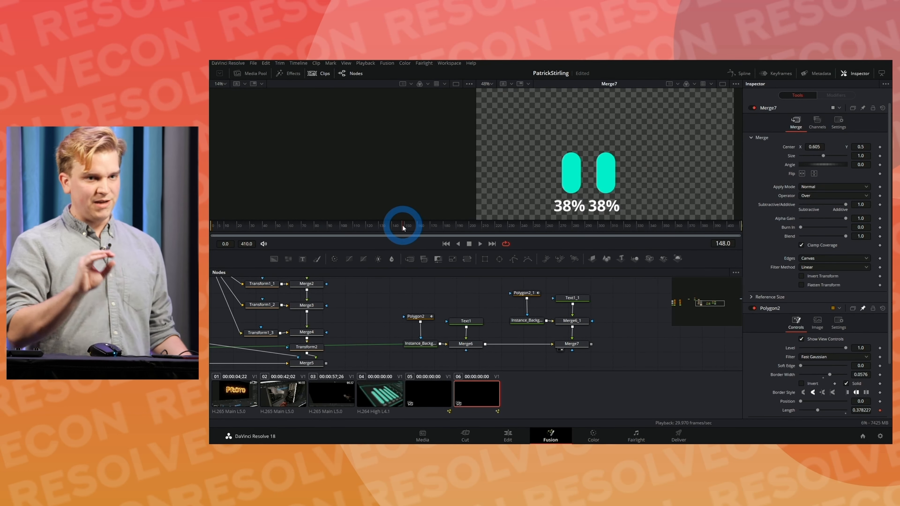
{"action": "key", "text": "space"}
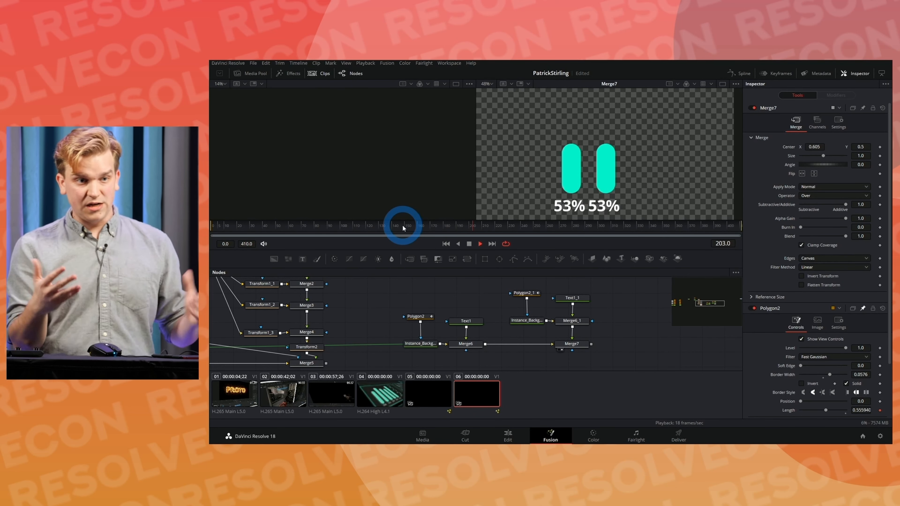
{"action": "key", "text": "space"}
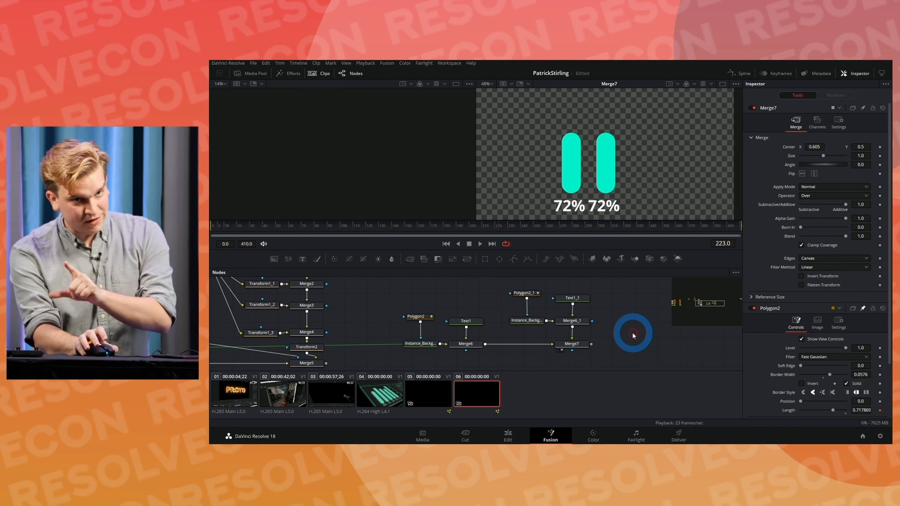
Step: Reseed the Perturb modifier on Polygon2_1 and play the animation to check the second bar's motion against the first
{"action": "left_click", "coordinate": [521, 296]}
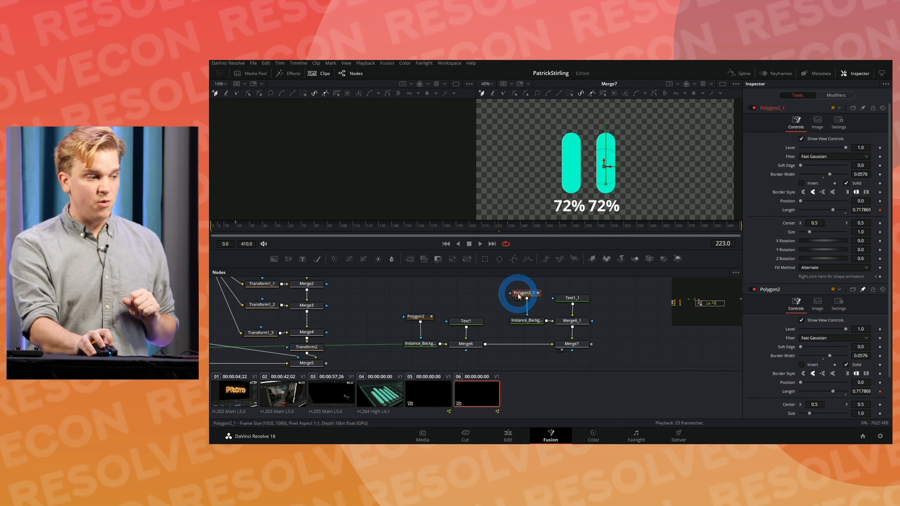
{"action": "left_click", "coordinate": [836, 95]}
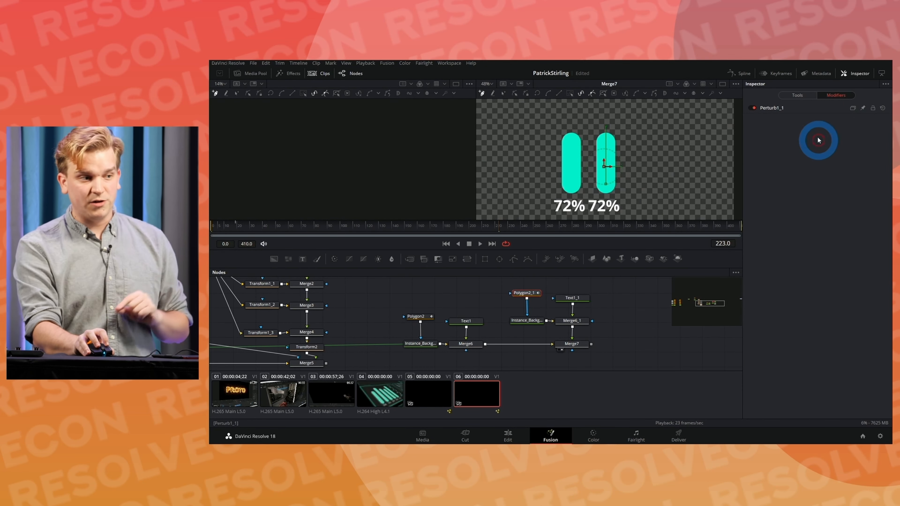
{"action": "left_click", "coordinate": [804, 109]}
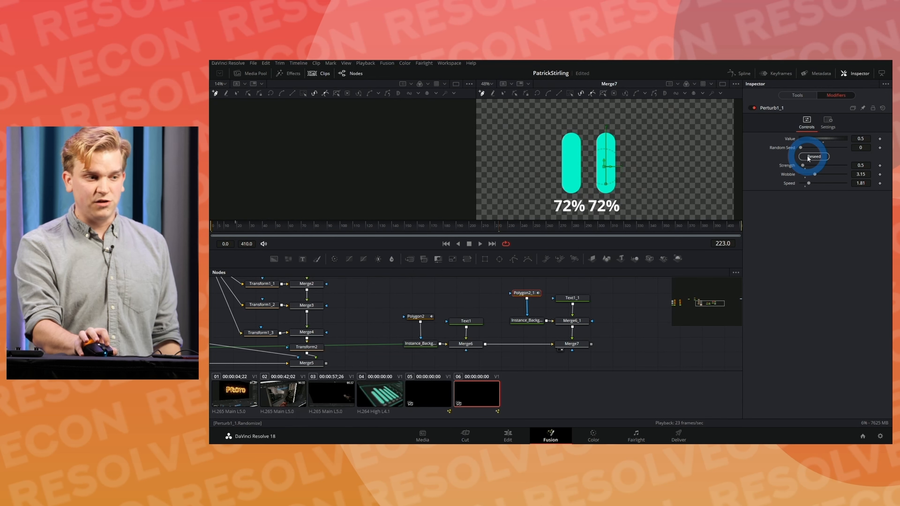
{"action": "left_click", "coordinate": [627, 336]}
{"action": "key", "text": "space"}
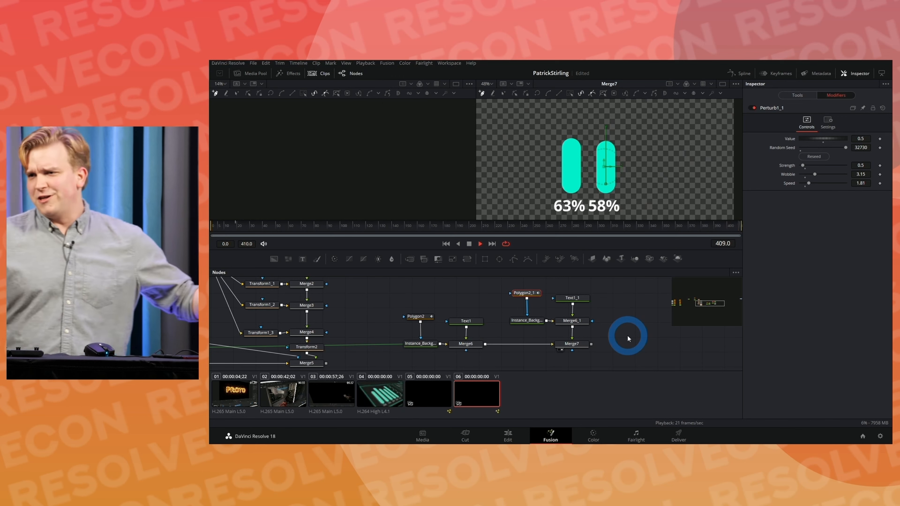
{"action": "left_click", "coordinate": [627, 336]}
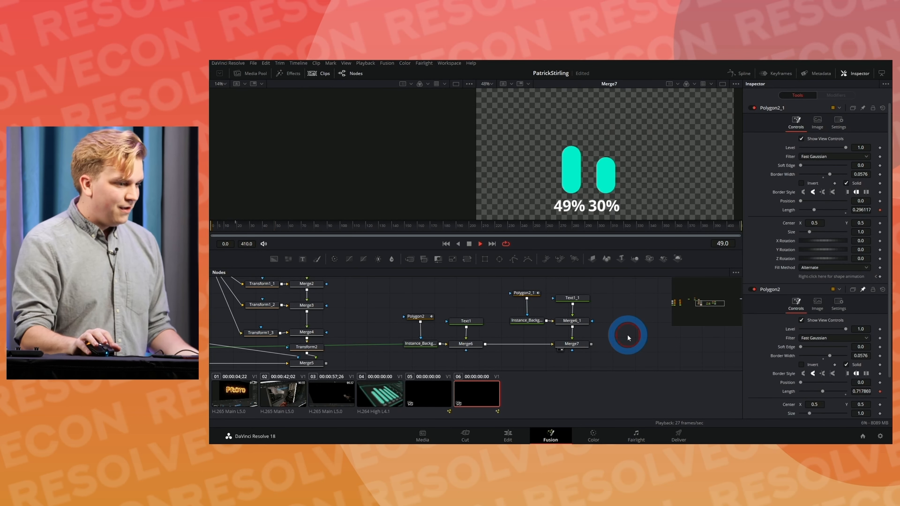
{"action": "key", "text": "space"}
{"action": "scroll", "coordinate": [626, 314], "scroll_direction": "down", "scroll_amount": 1}
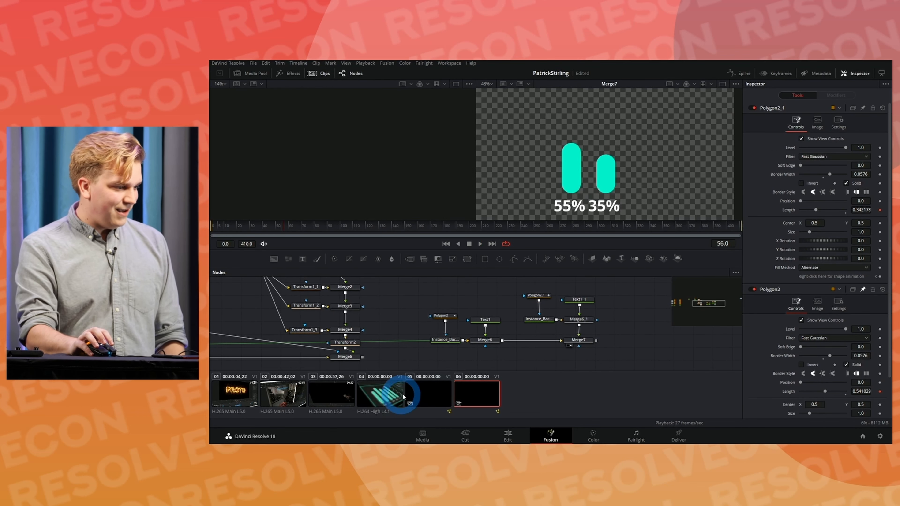
{"action": "left_click_drag", "start_coordinate": [630, 314], "coordinate": [554, 310]}
{"action": "left_click", "coordinate": [554, 312]}
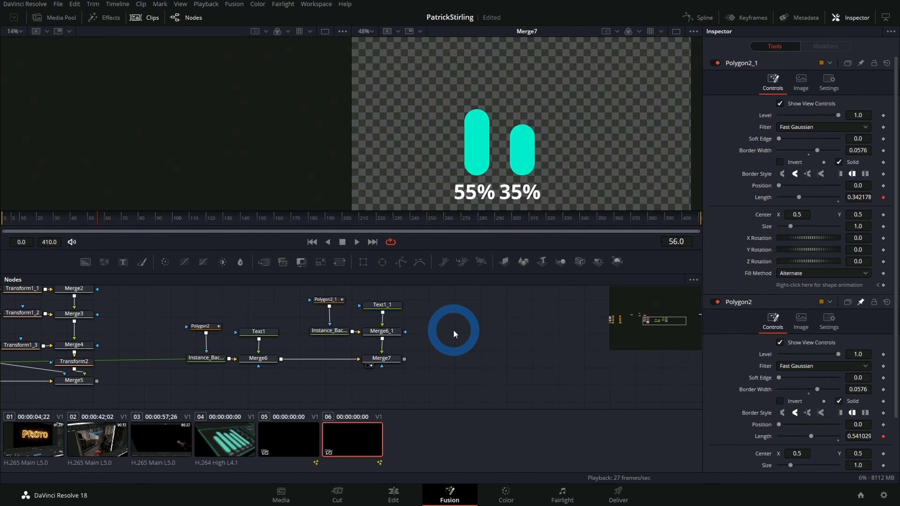
{"action": "key", "text": "shift+space"}
{"action": "type", "text": "bg"}
{"action": "key", "text": "Return"}
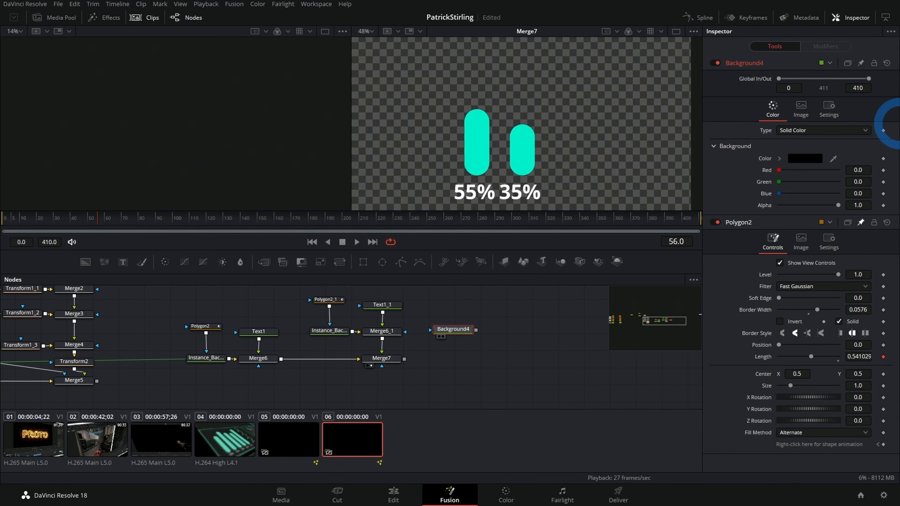
{"action": "key", "text": "Delete"}
Step: Copy the first bar's instanced background and paste it as a new instance beside the second bar's nodes
{"action": "left_click_drag", "start_coordinate": [182, 387], "coordinate": [228, 369]}
{"action": "key", "text": "ctrl+c"}
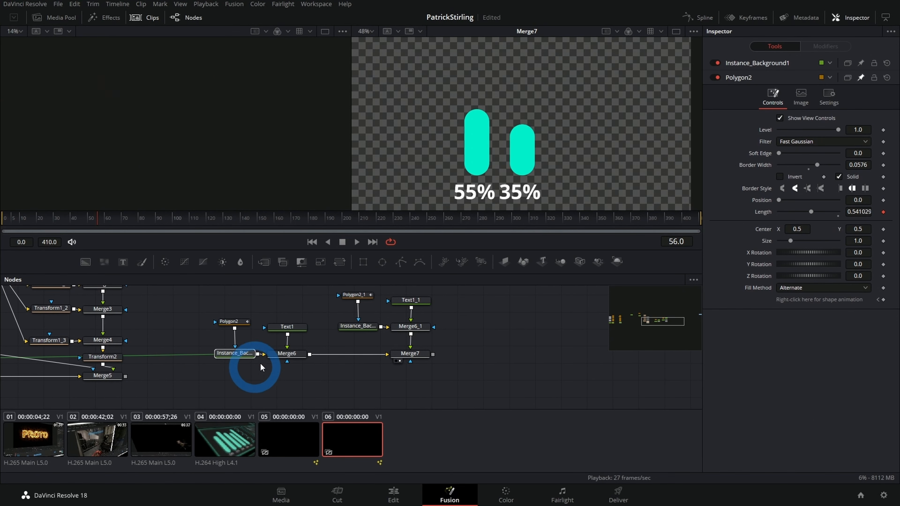
{"action": "left_click", "coordinate": [509, 331]}
{"action": "key", "text": "ctrl+shift+v"}
{"action": "left_click_drag", "start_coordinate": [508, 331], "coordinate": [493, 329]}
{"action": "scroll", "coordinate": [381, 323], "scroll_direction": "down", "scroll_amount": 1}
{"action": "left_click_drag", "start_coordinate": [379, 323], "coordinate": [291, 375]}
{"action": "scroll", "coordinate": [382, 316], "scroll_direction": "down", "scroll_amount": 1}
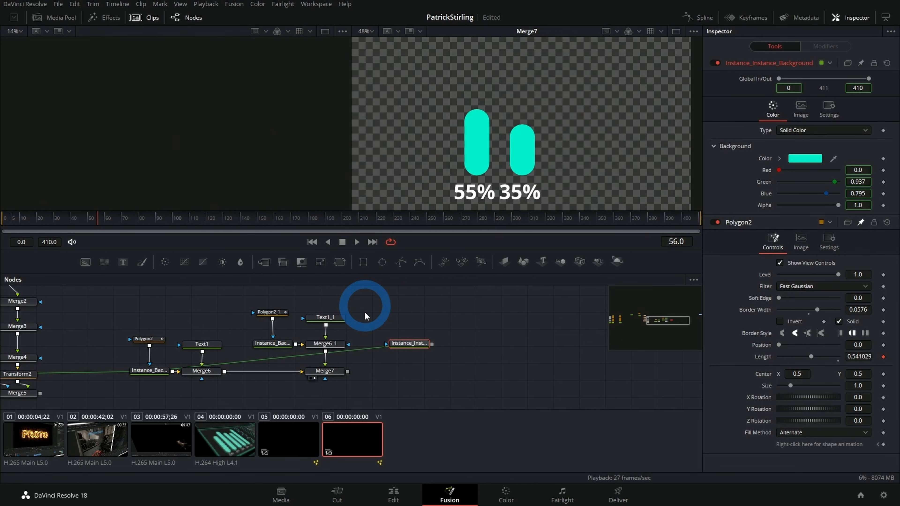
Step: Mask the new background instance with an Ellipse, merge it over Merge7 and view the resulting merge
{"action": "mouse_move", "coordinate": [291, 348]}
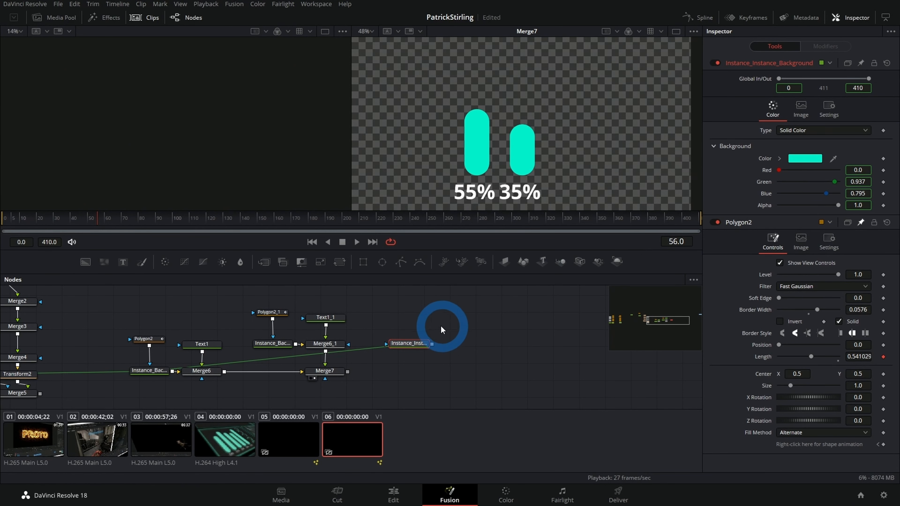
{"action": "left_click", "coordinate": [381, 262]}
{"action": "left_click_drag", "start_coordinate": [423, 320], "coordinate": [347, 372]}
{"action": "left_click", "coordinate": [416, 346]}
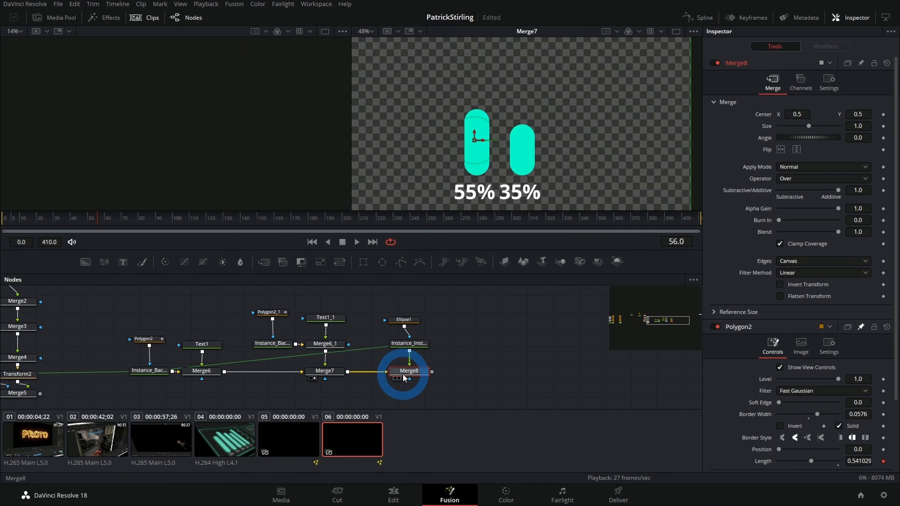
{"action": "left_click", "coordinate": [400, 378]}
Step: Turn Ellipse1 into a thin ring by disabling Solid and setting Border Width to 0.0109
{"action": "left_click", "coordinate": [404, 319]}
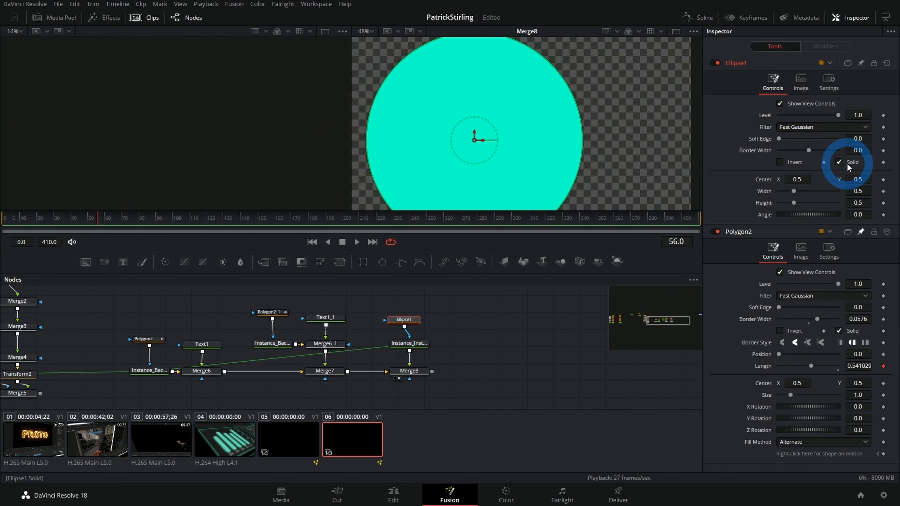
{"action": "left_click", "coordinate": [838, 162]}
{"action": "mouse_move", "coordinate": [854, 150]}
{"action": "left_mouse_down"}
{"action": "mouse_move", "coordinate": [893, 150]}
{"action": "mouse_move", "coordinate": [456, 151]}
{"action": "left_mouse_up"}
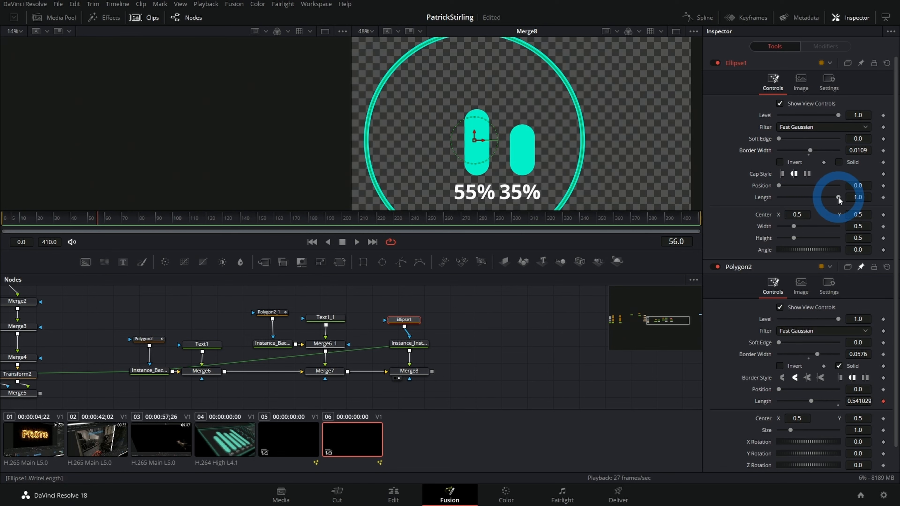
Step: Shorten the ring to an arc with Length 0.268 and Position 0.472, and enlarge the viewer area
{"action": "left_click_drag", "start_coordinate": [794, 198], "coordinate": [782, 199]}
{"action": "scroll", "coordinate": [652, 165], "scroll_direction": "down", "scroll_amount": 5}
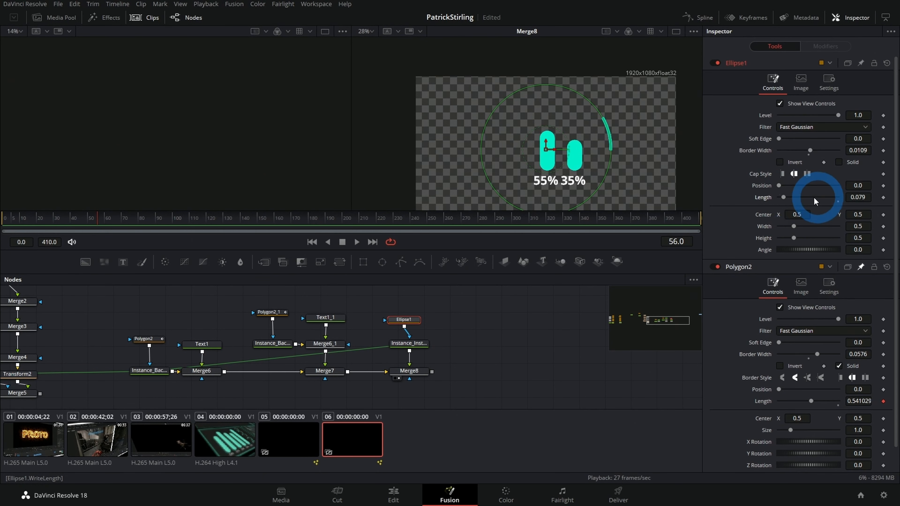
{"action": "left_click_drag", "start_coordinate": [782, 198], "coordinate": [806, 192]}
{"action": "left_click_drag", "start_coordinate": [640, 189], "coordinate": [594, 287]}
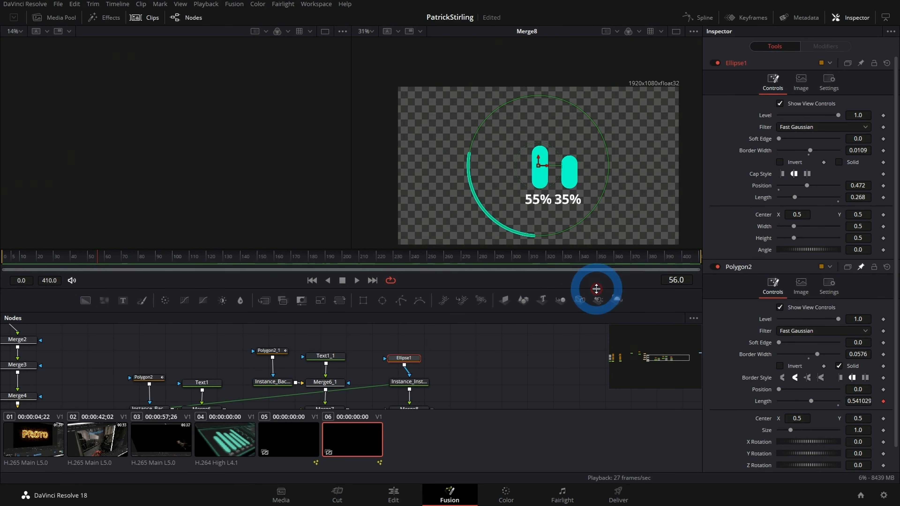
Step: Drive Ellipse1's Length with the expression Polygon2.WriteLength and play the animation to check the arc against the bar
{"action": "right_click", "coordinate": [768, 199]}
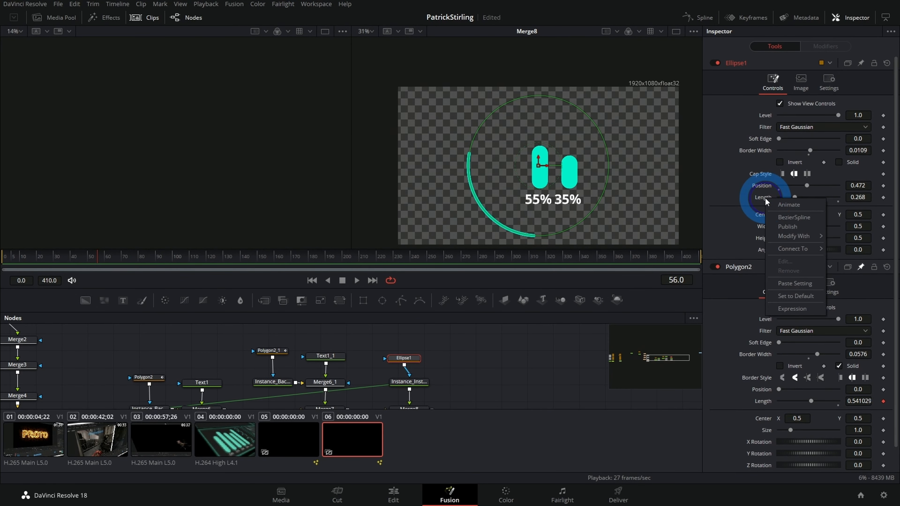
{"action": "left_click", "coordinate": [788, 301]}
{"action": "left_click_drag", "start_coordinate": [780, 209], "coordinate": [761, 413]}
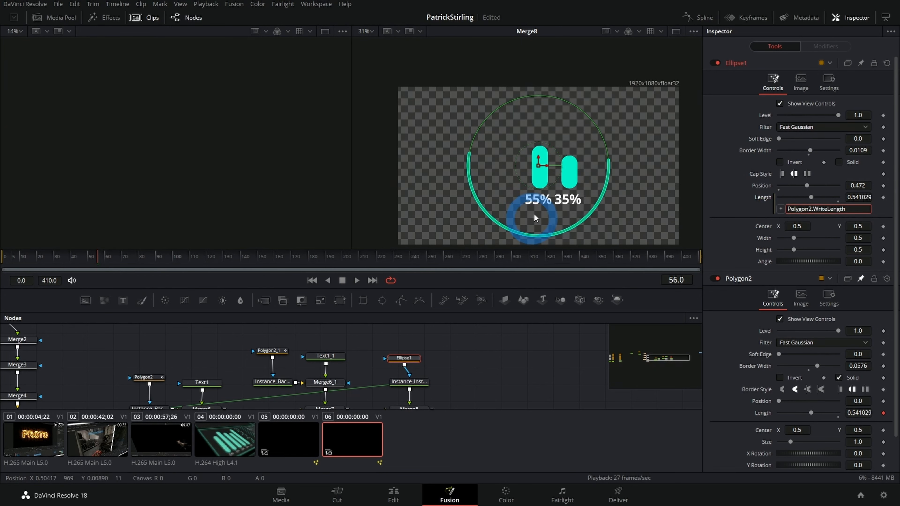
{"action": "key", "text": "space"}
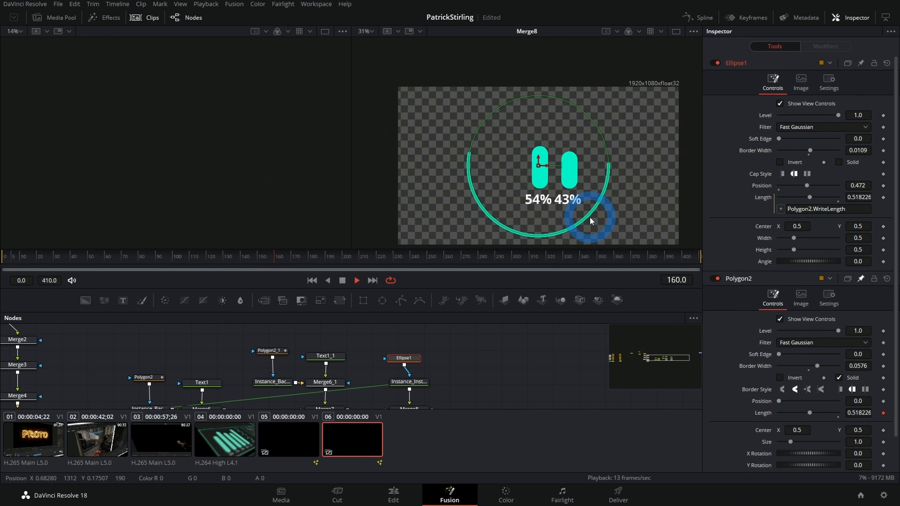
{"action": "left_click", "coordinate": [523, 377]}
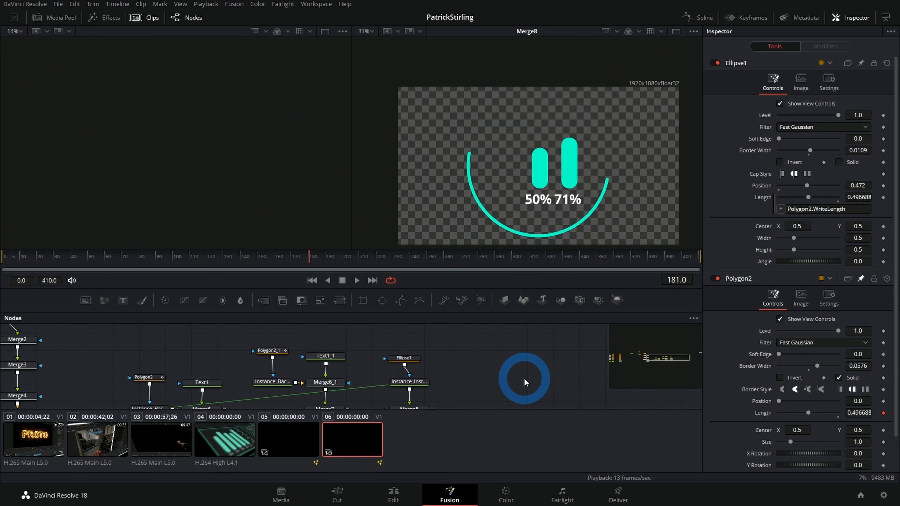
Step: Drive Ellipse1's Position with the expression time*4 and play the animation to check the arc's motion
{"action": "right_click", "coordinate": [762, 189]}
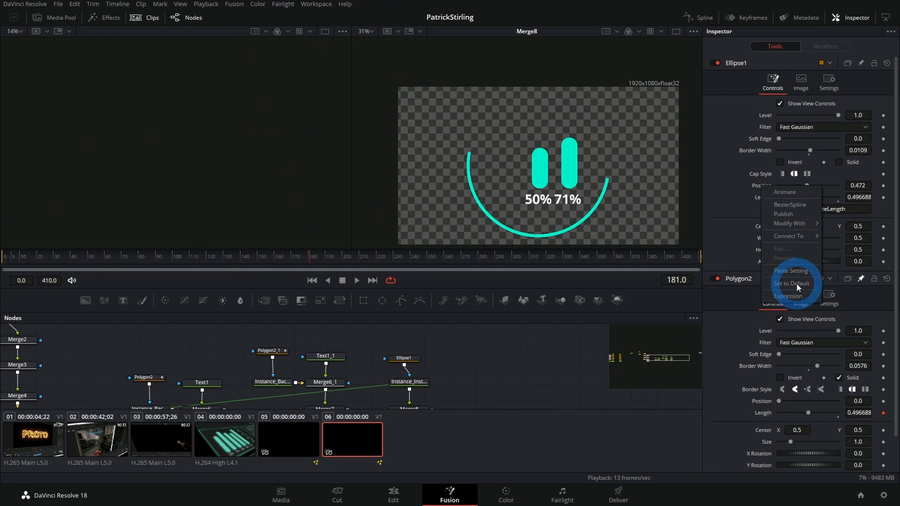
{"action": "left_click", "coordinate": [788, 295]}
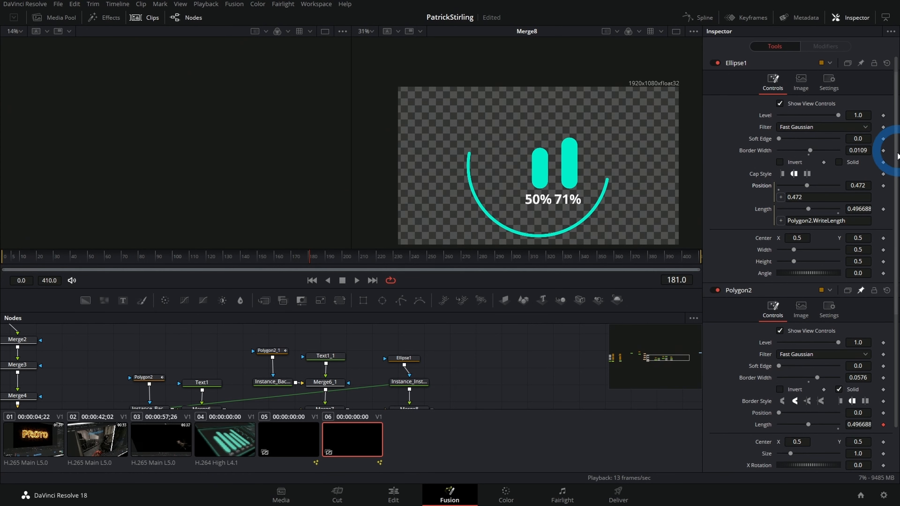
{"action": "left_click", "coordinate": [823, 198]}
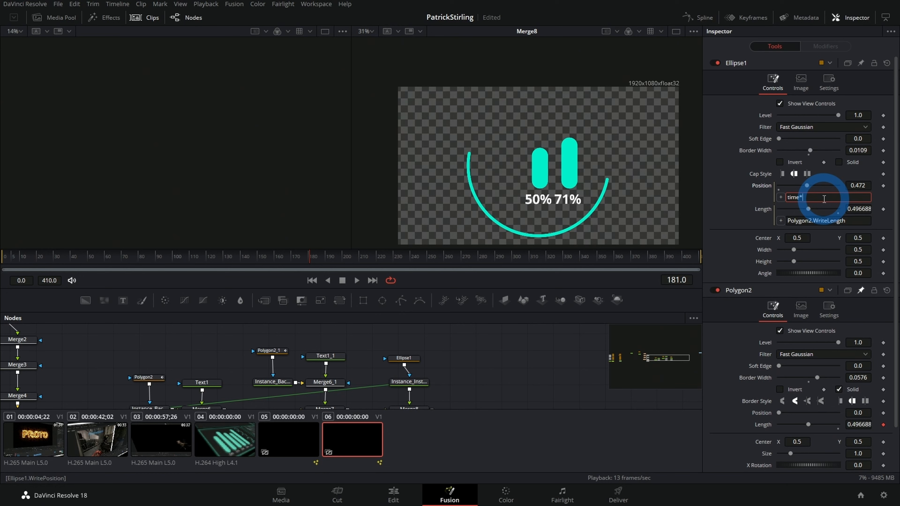
{"action": "key", "text": "Return"}
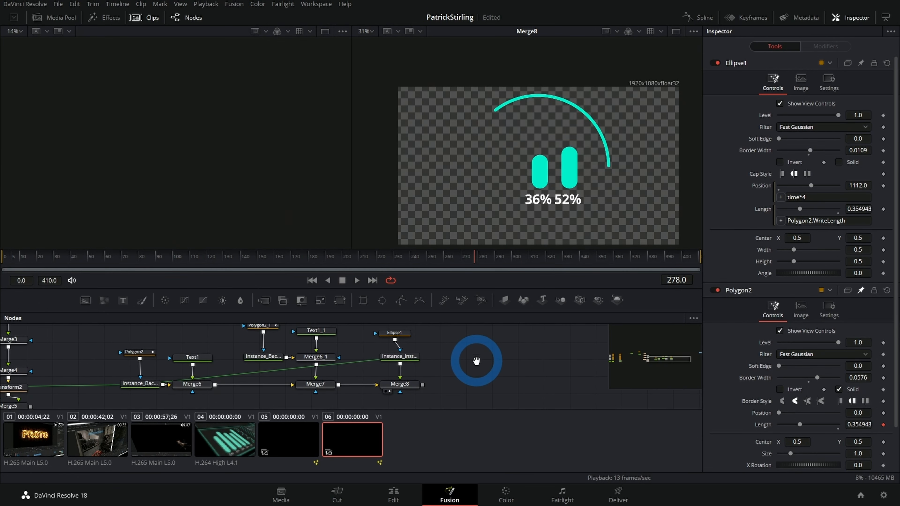
{"action": "key", "text": "space"}
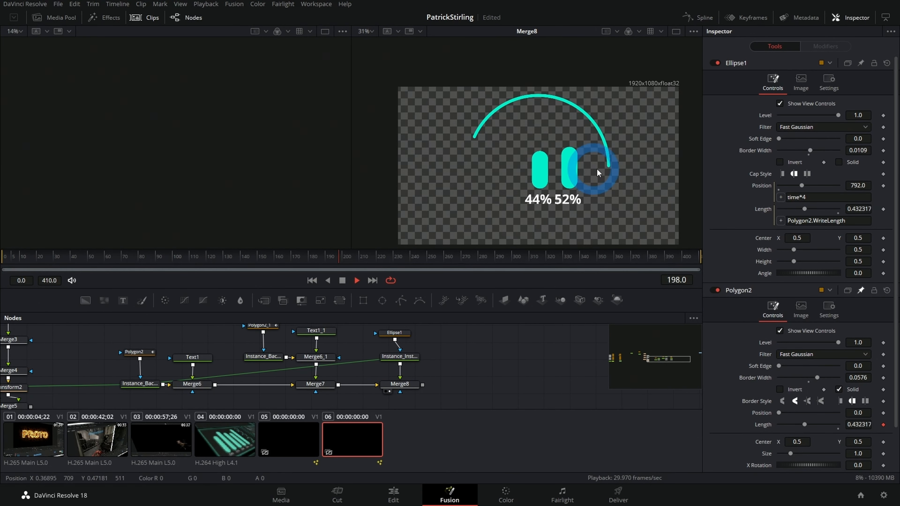
{"action": "key", "text": "space"}
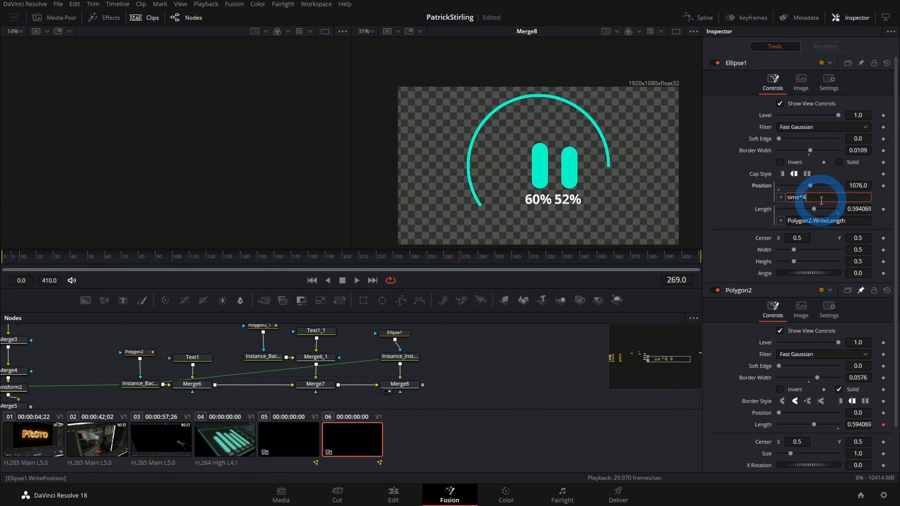
Step: Change Ellipse1's Position expression to time*400 and play the animation
{"action": "left_click", "coordinate": [735, 203]}
{"action": "type", "text": "00"}
{"action": "key", "text": "Return"}
{"action": "key", "text": "space"}
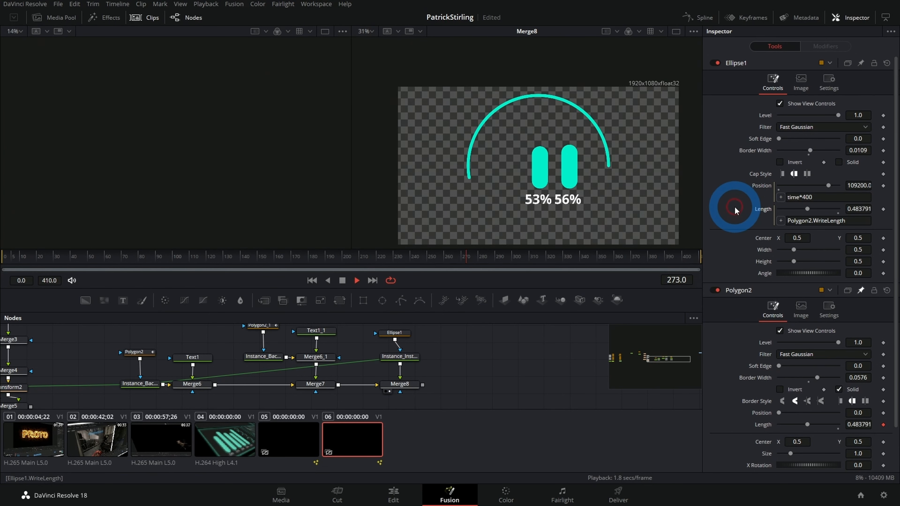
{"action": "key", "text": "space"}
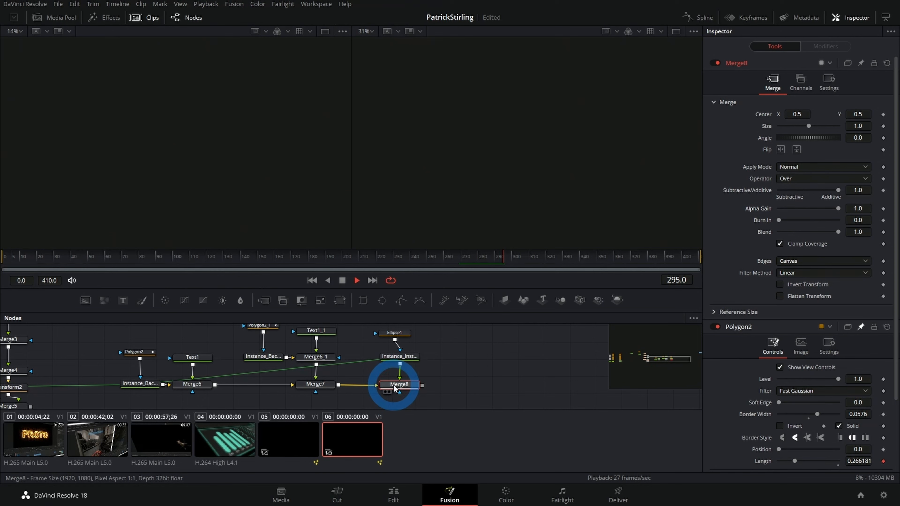
Step: View Merge8 again, play the animation to check the arc, and reselect Ellipse1
{"action": "left_click", "coordinate": [396, 388]}
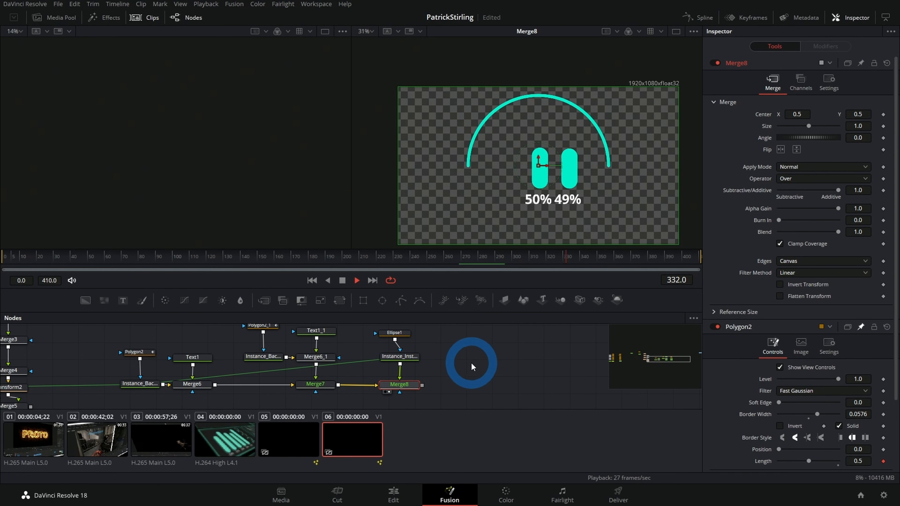
{"action": "key", "text": "space"}
{"action": "left_click_drag", "start_coordinate": [403, 387], "coordinate": [407, 399]}
{"action": "left_click_drag", "start_coordinate": [417, 359], "coordinate": [415, 375]}
{"action": "left_click_drag", "start_coordinate": [407, 405], "coordinate": [401, 389]}
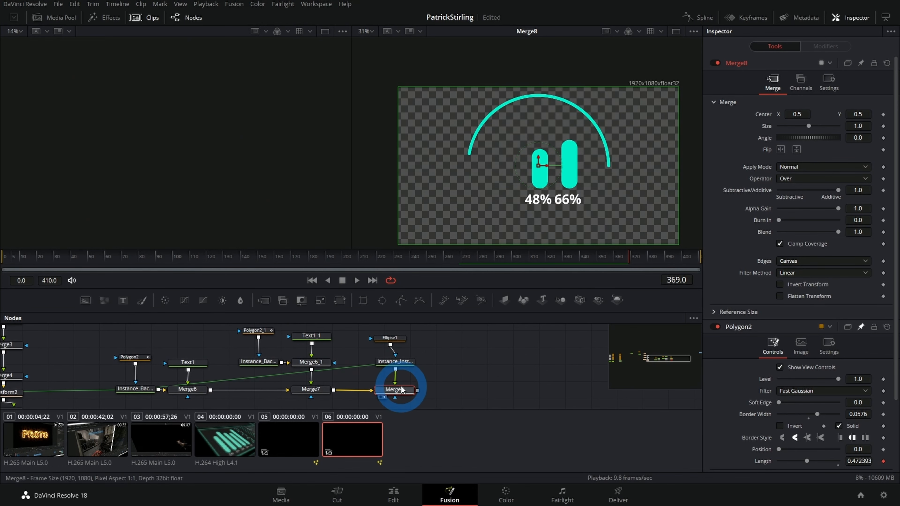
{"action": "left_click", "coordinate": [390, 346]}
{"action": "key", "text": "space"}
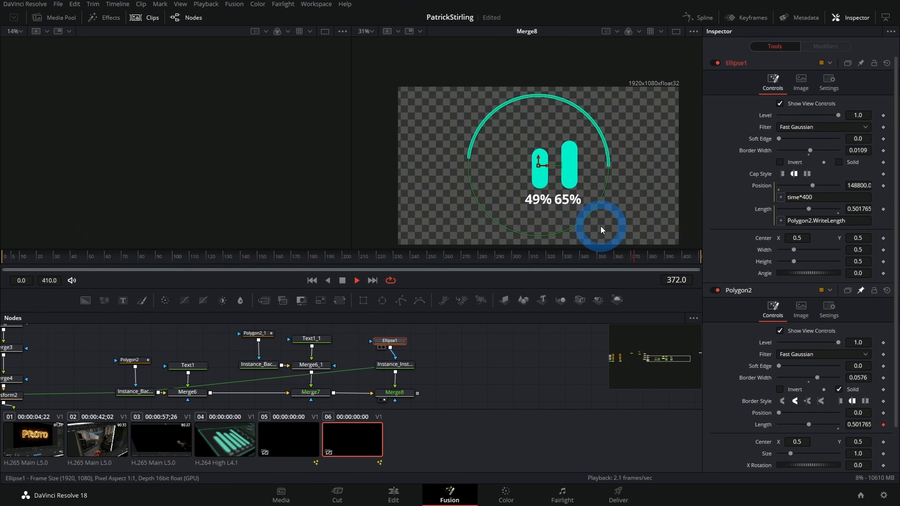
Step: Set Ellipse1's Position expression back to time*4 and replay the animation
{"action": "left_click", "coordinate": [819, 198]}
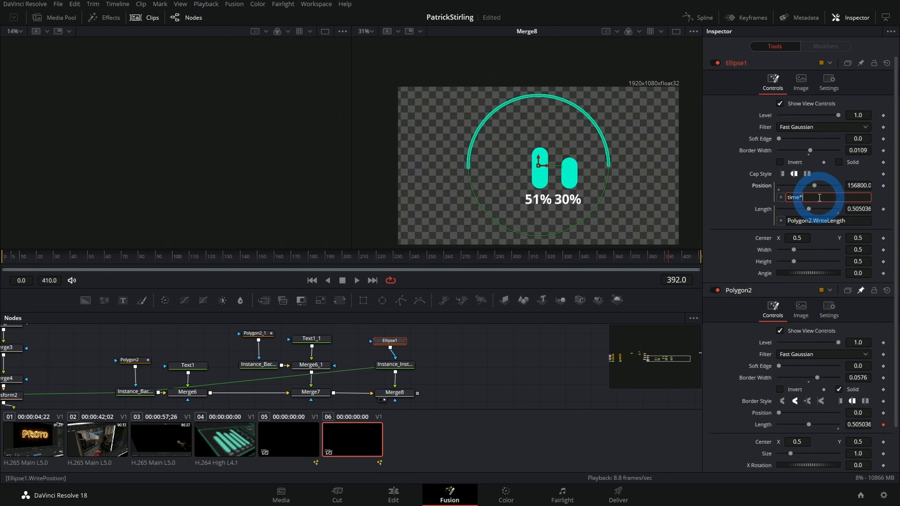
{"action": "left_click", "coordinate": [714, 198]}
{"action": "key", "text": "space"}
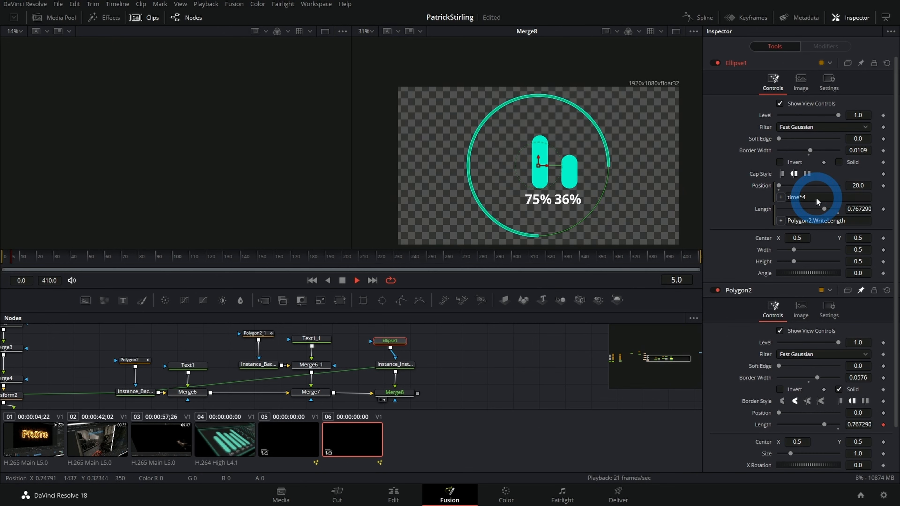
Step: Reduce Ellipse1's Position expression to time alone and briefly play the animation
{"action": "left_click", "coordinate": [815, 197]}
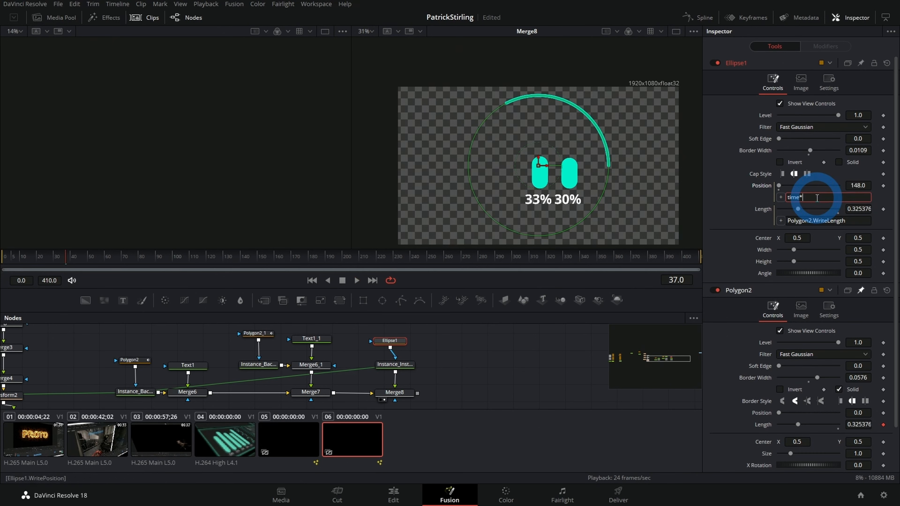
{"action": "key", "text": "BackSpace"}
{"action": "left_click", "coordinate": [744, 220]}
{"action": "key", "text": "space"}
{"action": "key", "text": "space"}
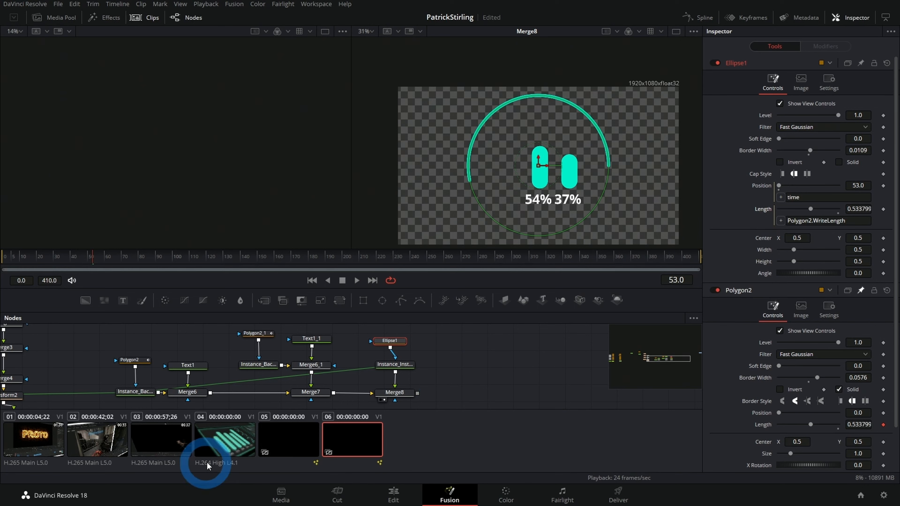
Step: Switch to clip 05's finished HUD composition and copy the expression time*4+40 from Ellipse2_3's Angle
{"action": "left_click", "coordinate": [276, 433]}
{"action": "left_click", "coordinate": [387, 355]}
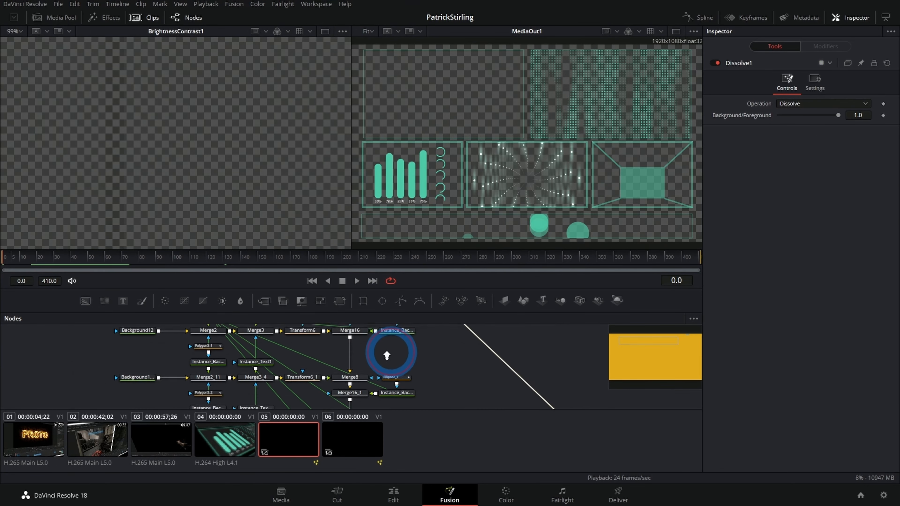
{"action": "left_click_drag", "start_coordinate": [387, 355], "coordinate": [378, 321]}
{"action": "left_click_drag", "start_coordinate": [406, 374], "coordinate": [480, 360]}
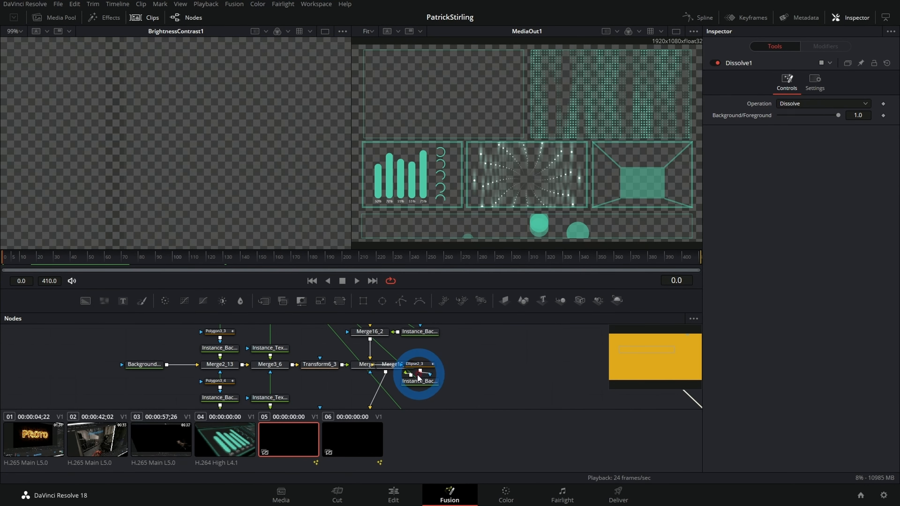
{"action": "left_click", "coordinate": [418, 364]}
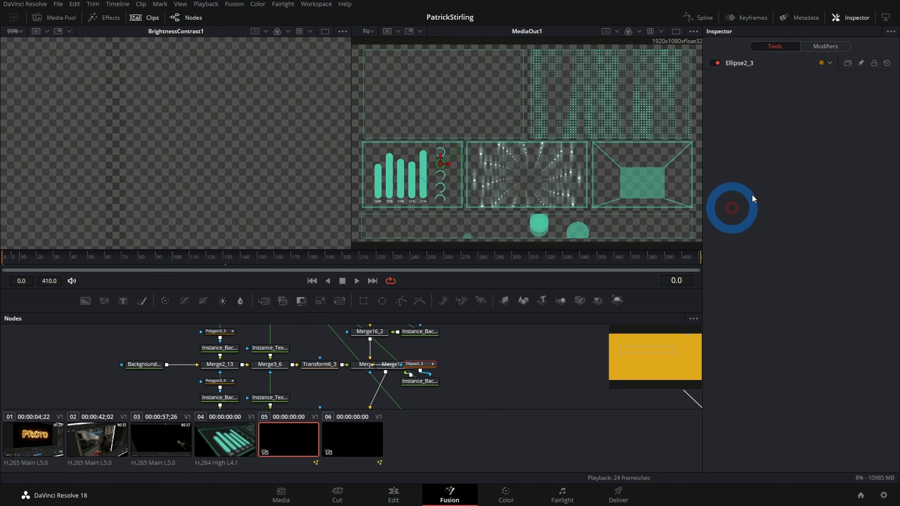
{"action": "left_click", "coordinate": [739, 64]}
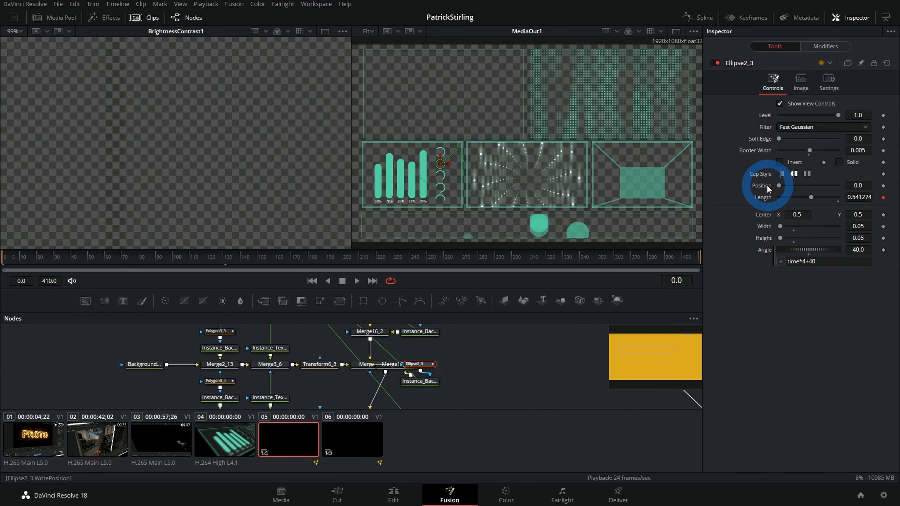
{"action": "left_click", "coordinate": [803, 261]}
{"action": "left_click", "coordinate": [809, 261]}
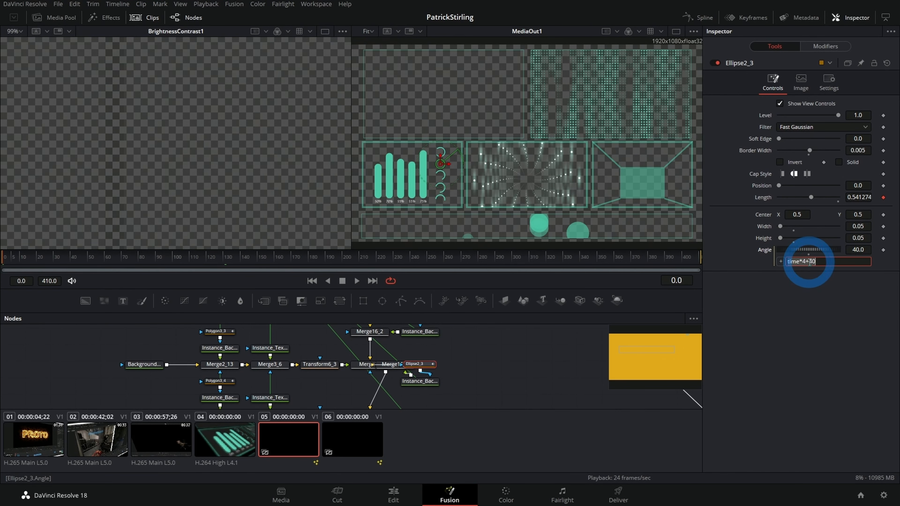
Step: Return to clip 06's composition and remove the expression from Ellipse1's Position
{"action": "left_click", "coordinate": [358, 448]}
{"action": "left_click", "coordinate": [393, 367]}
{"action": "left_click", "coordinate": [837, 213]}
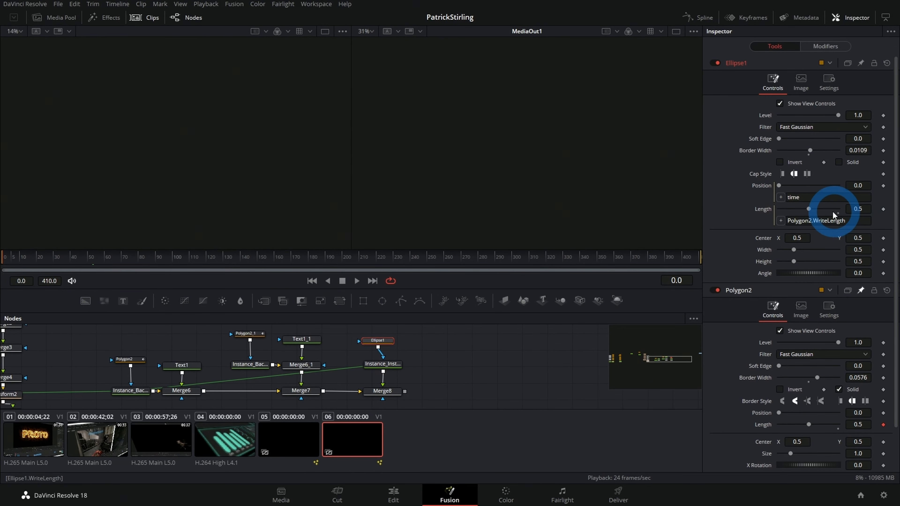
{"action": "right_click", "coordinate": [765, 185]}
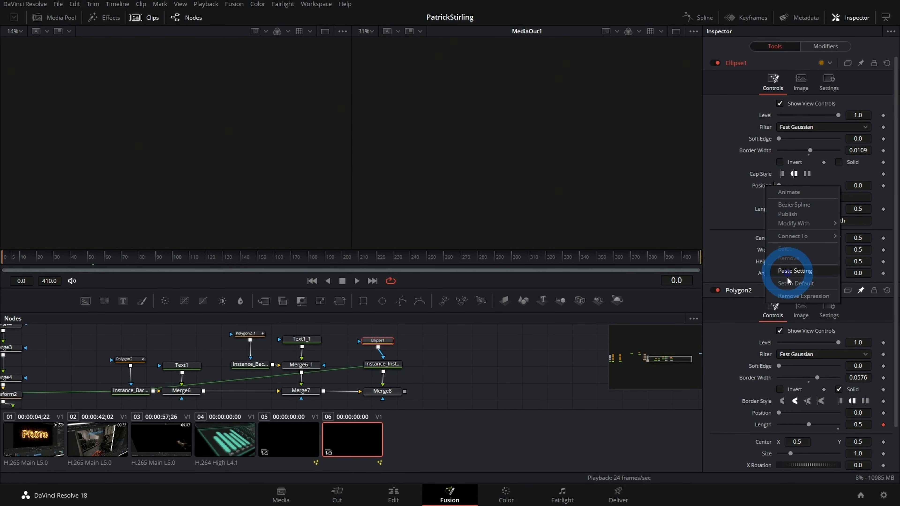
{"action": "left_click", "coordinate": [784, 299]}
Step: Drive Ellipse1's Angle with the expression time*4+40
{"action": "right_click", "coordinate": [763, 265]}
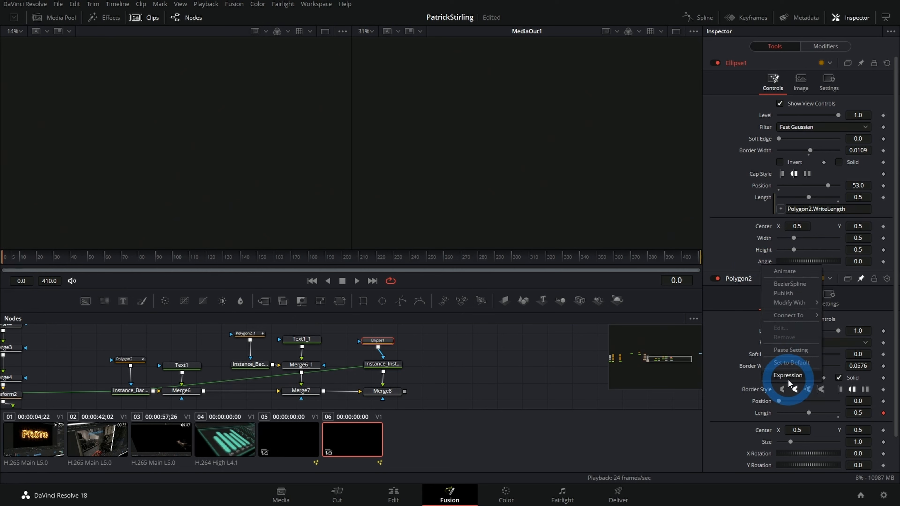
{"action": "left_click", "coordinate": [788, 376]}
{"action": "type", "text": "time*4+40"}
{"action": "left_click", "coordinate": [653, 296]}
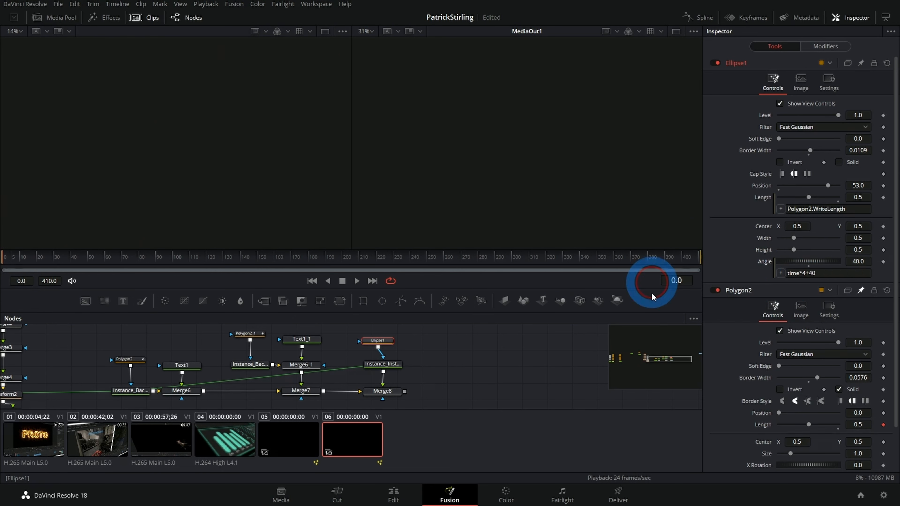
Step: View Merge8 and play the animation to check the arc's rotation alongside the bars
{"action": "left_click", "coordinate": [382, 390]}
{"action": "key", "text": "2"}
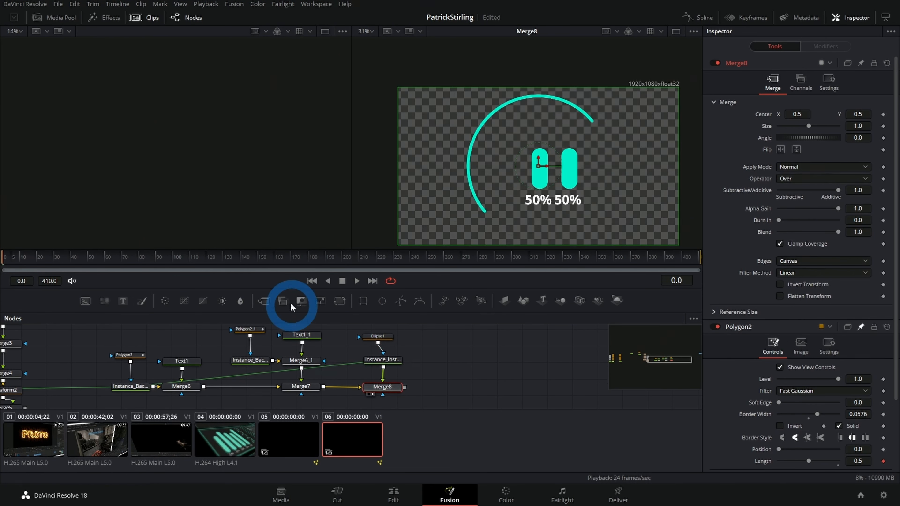
{"action": "left_click", "coordinate": [265, 263]}
{"action": "key", "text": "space"}
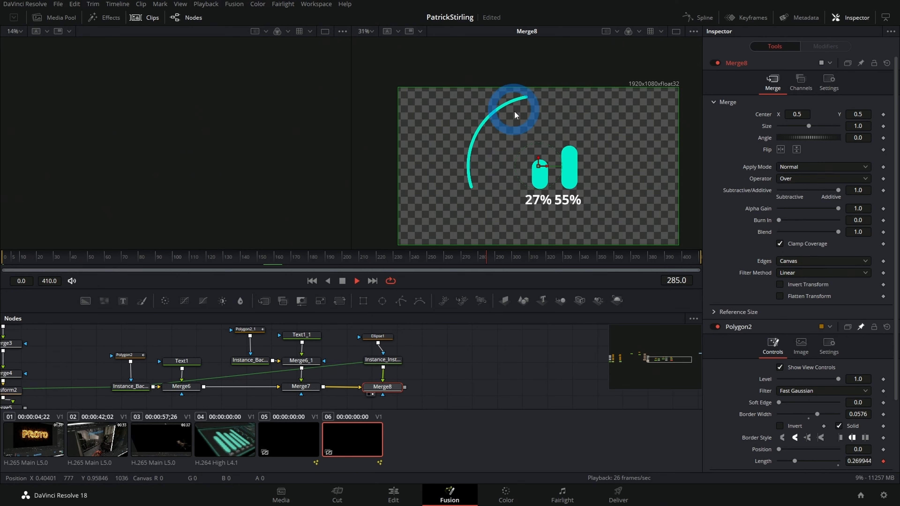
{"action": "key", "text": "space"}
{"action": "right_click", "coordinate": [432, 284]}
{"action": "right_click", "coordinate": [447, 289]}
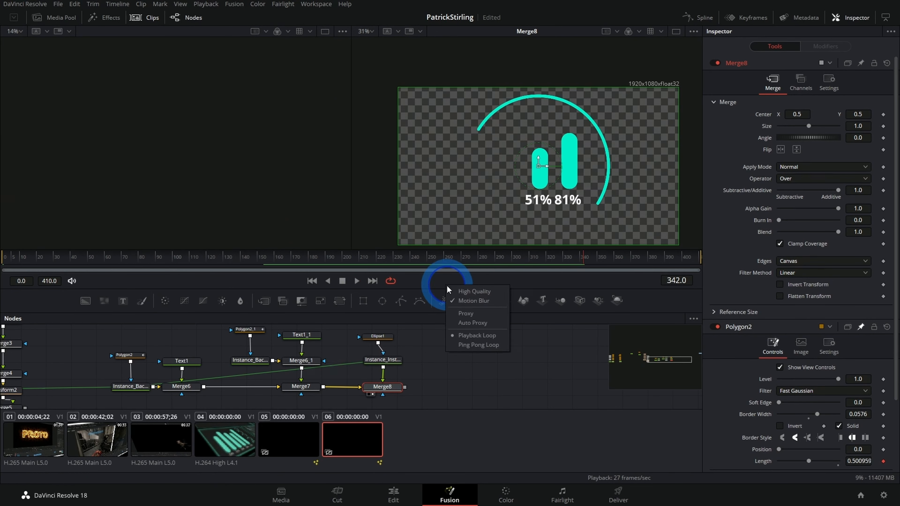
{"action": "left_click", "coordinate": [458, 393]}
{"action": "scroll", "coordinate": [464, 368], "scroll_direction": "down", "scroll_amount": 2}
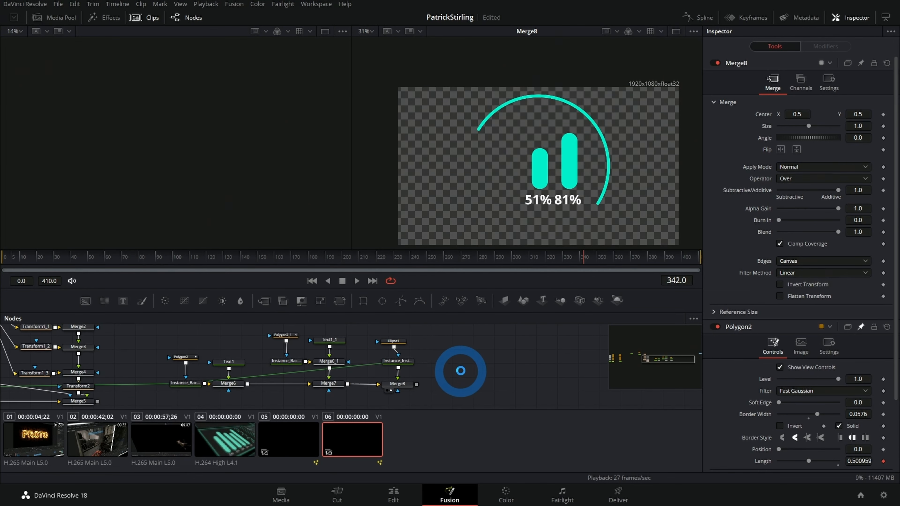
{"action": "scroll", "coordinate": [401, 364], "scroll_direction": "down", "scroll_amount": 2}
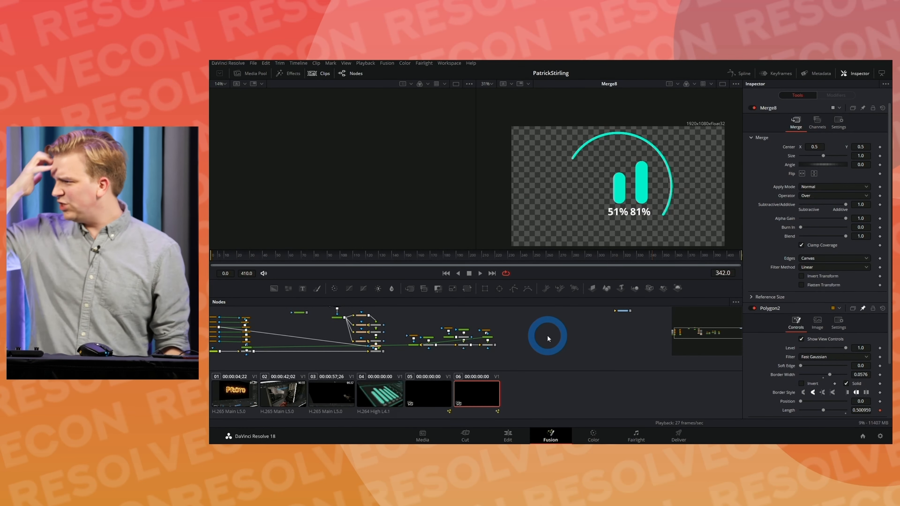
{"action": "left_click_drag", "start_coordinate": [542, 325], "coordinate": [527, 329]}
{"action": "left_click", "coordinate": [435, 390]}
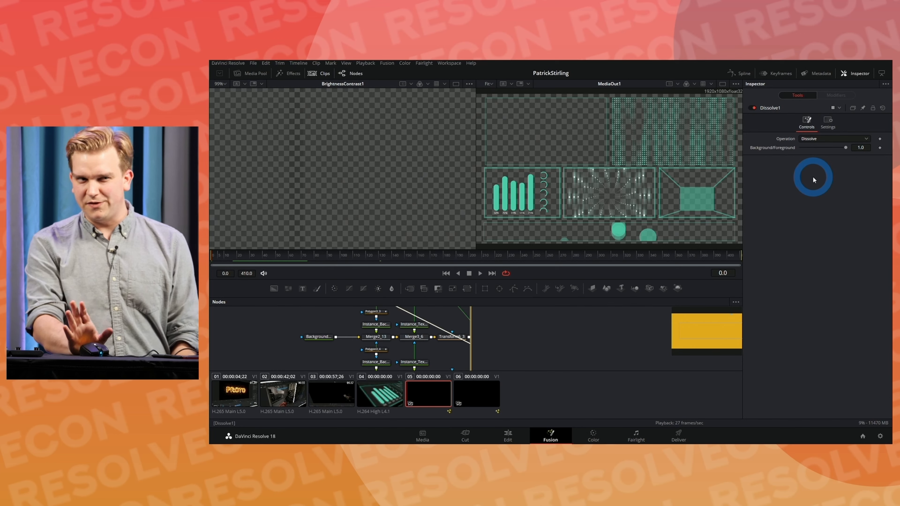
{"action": "left_click", "coordinate": [473, 384]}
{"action": "scroll", "coordinate": [528, 356], "scroll_direction": "down", "scroll_amount": 2}
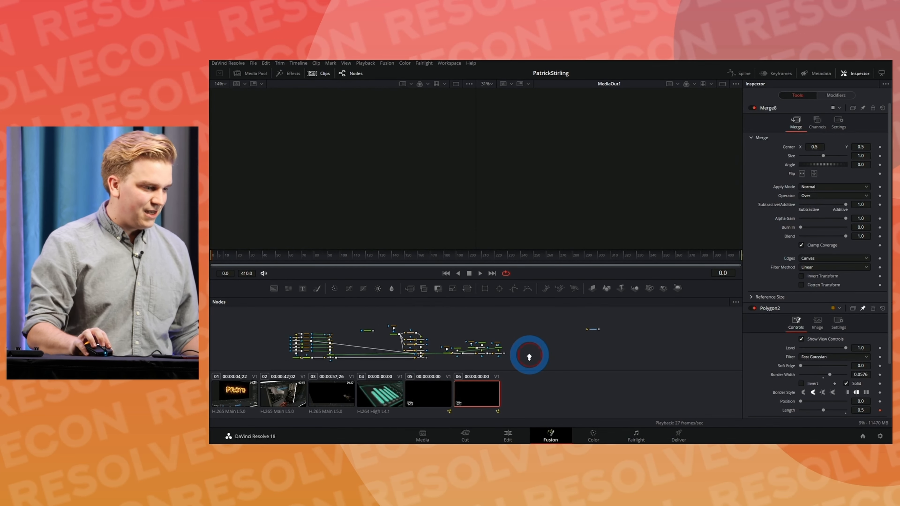
Step: Add a FastNoise node in an empty area of the node graph and show it in the first viewer
{"action": "left_click_drag", "start_coordinate": [545, 345], "coordinate": [494, 346]}
{"action": "scroll", "coordinate": [532, 345], "scroll_direction": "up", "scroll_amount": 2}
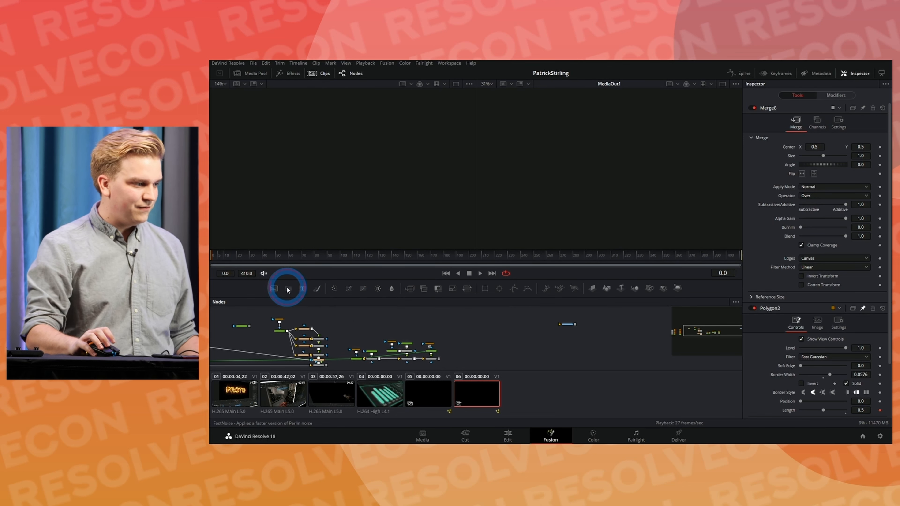
{"action": "left_click_drag", "start_coordinate": [288, 289], "coordinate": [401, 152]}
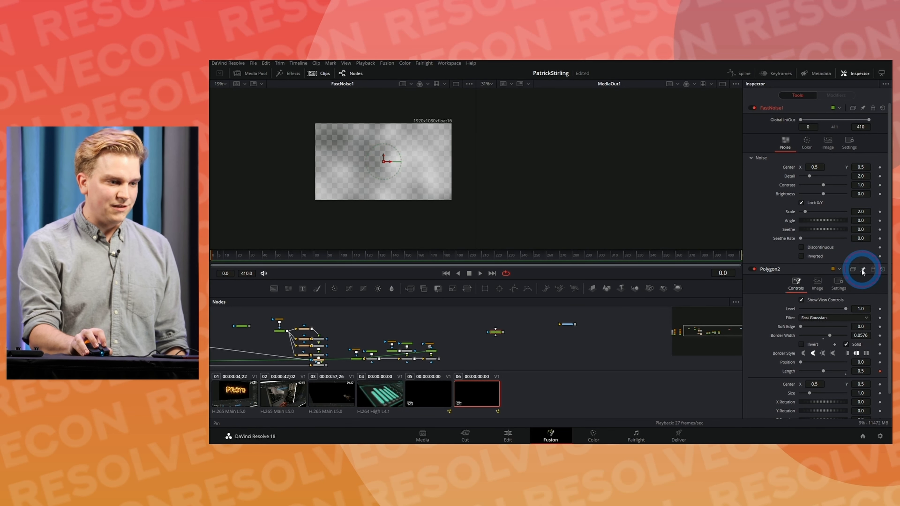
Step: Set FastNoise1's Detail to 3.15 and Contrast to 2.59, then unlock X/Y and set X Scale to 5.2 and Y Scale to 1.73
{"action": "left_click_drag", "start_coordinate": [809, 176], "coordinate": [816, 177]}
{"action": "left_click_drag", "start_coordinate": [804, 211], "coordinate": [832, 187]}
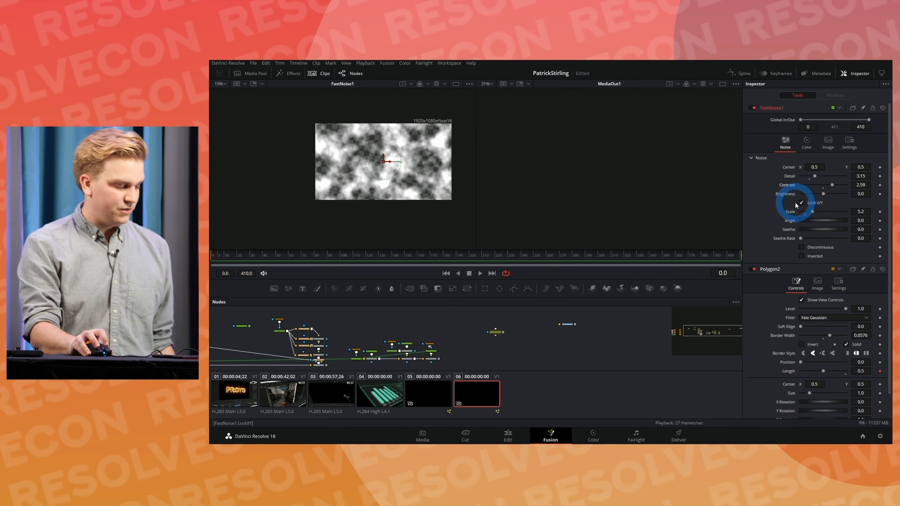
{"action": "left_click", "coordinate": [797, 203]}
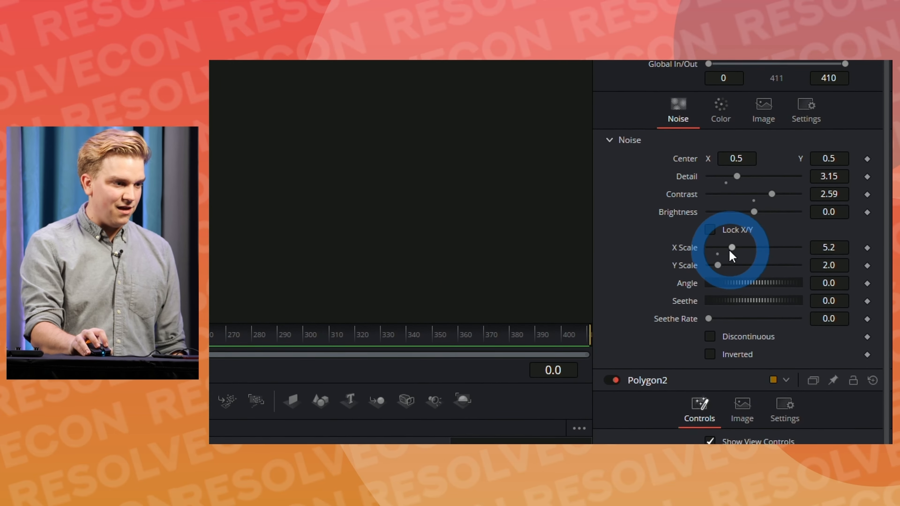
{"action": "left_click_drag", "start_coordinate": [718, 263], "coordinate": [726, 252]}
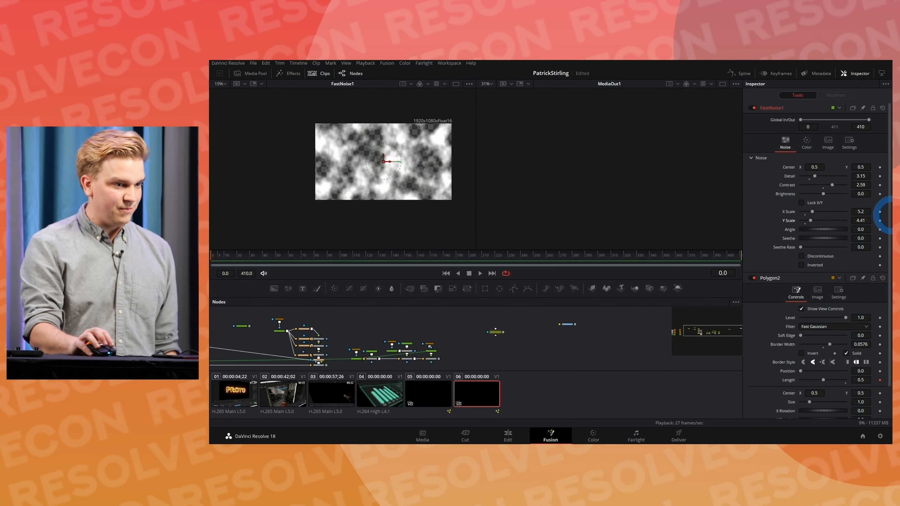
{"action": "mouse_move", "coordinate": [810, 221]}
{"action": "left_mouse_down"}
{"action": "mouse_move", "coordinate": [824, 223]}
{"action": "mouse_move", "coordinate": [803, 226]}
{"action": "left_mouse_up"}
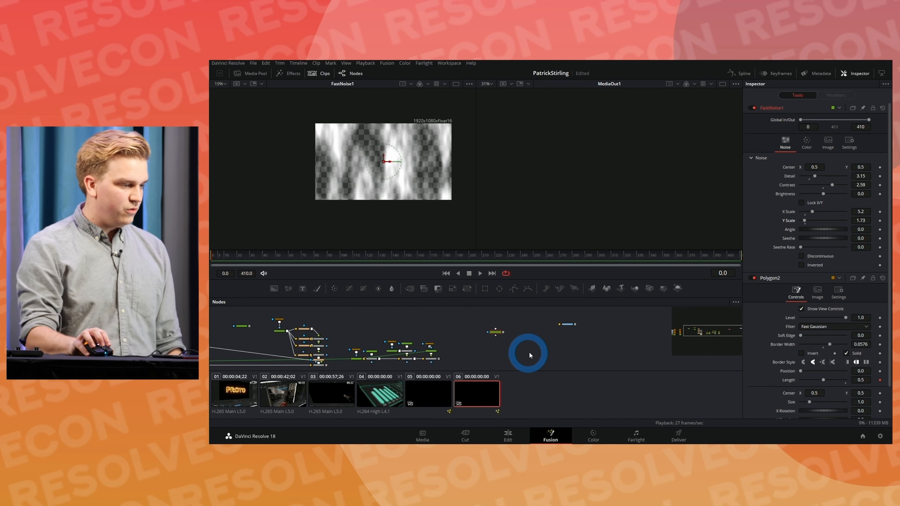
Step: Move FastNoise1 aside and add an sRectangle node connected to an sRender node in the empty area beside it
{"action": "left_click", "coordinate": [566, 350]}
{"action": "left_click_drag", "start_coordinate": [496, 333], "coordinate": [445, 322]}
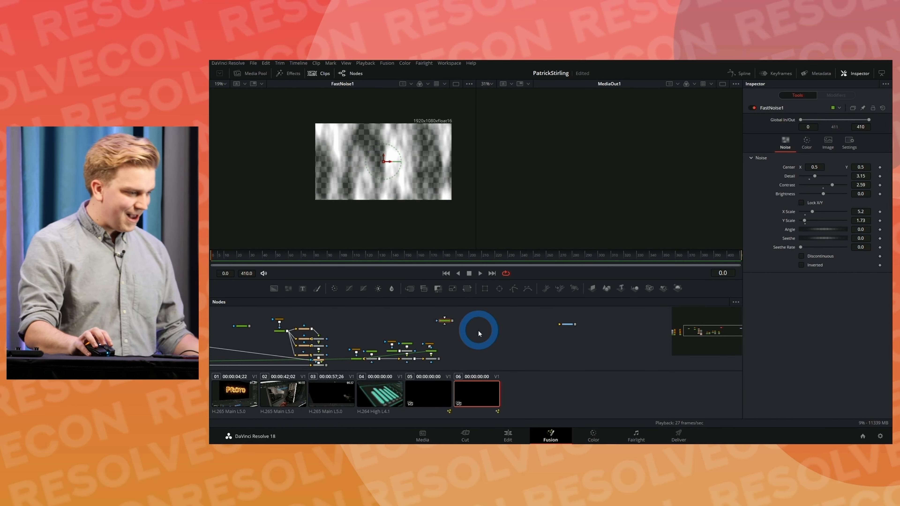
{"action": "key", "text": "shift+space"}
{"action": "type", "text": "s"}
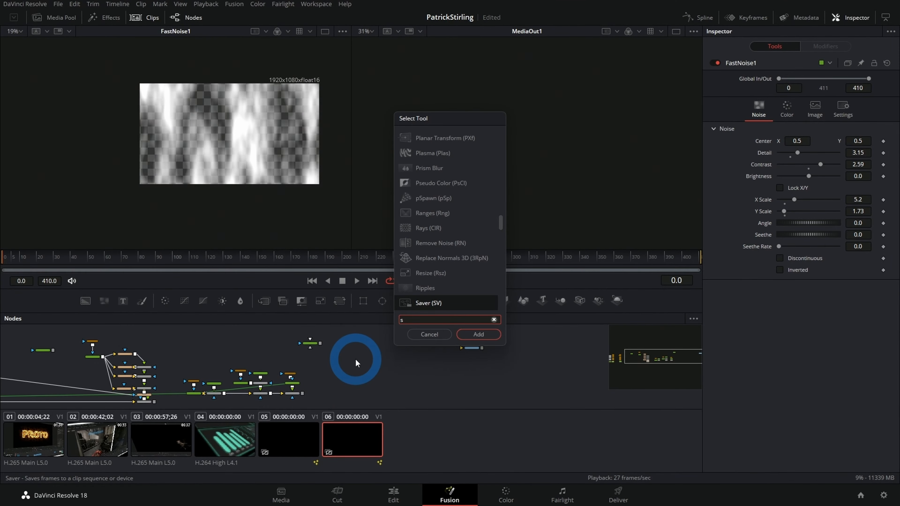
{"action": "type", "text": "rect"}
{"action": "key", "text": "Return"}
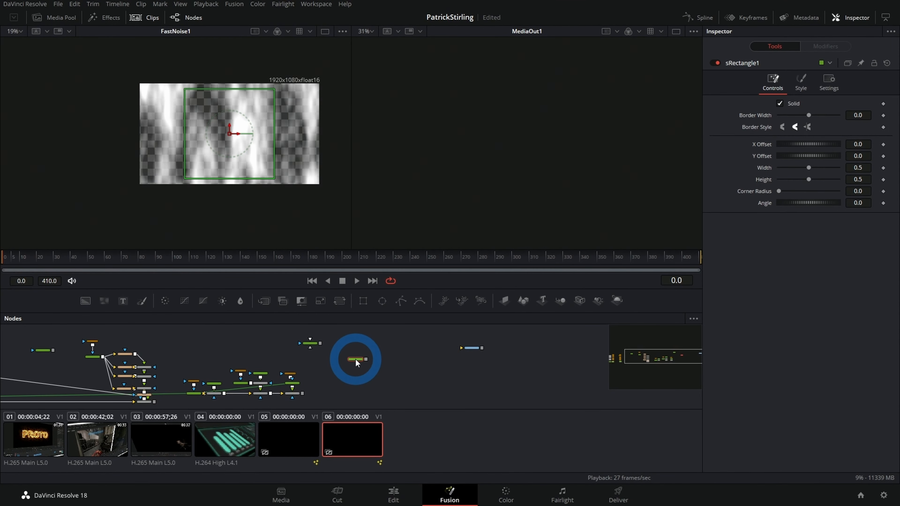
{"action": "key", "text": "shift+space"}
{"action": "type", "text": "srend"}
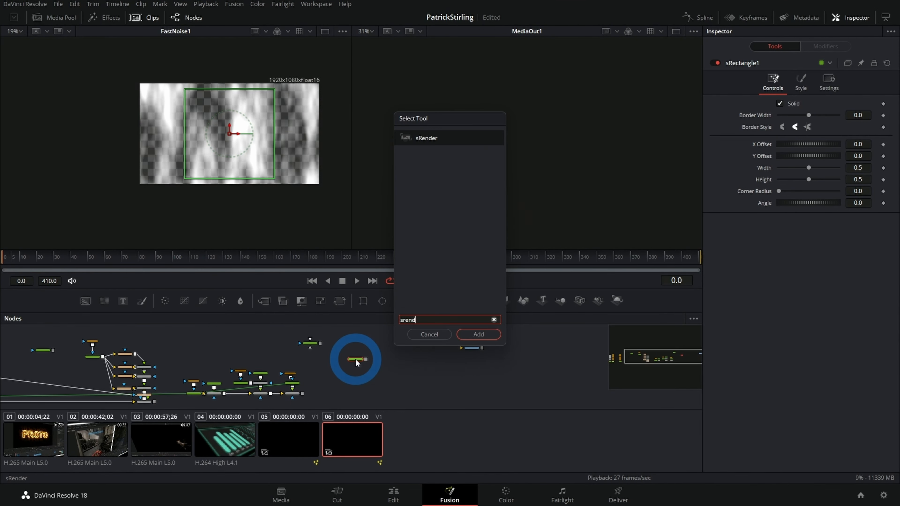
{"action": "key", "text": "Return"}
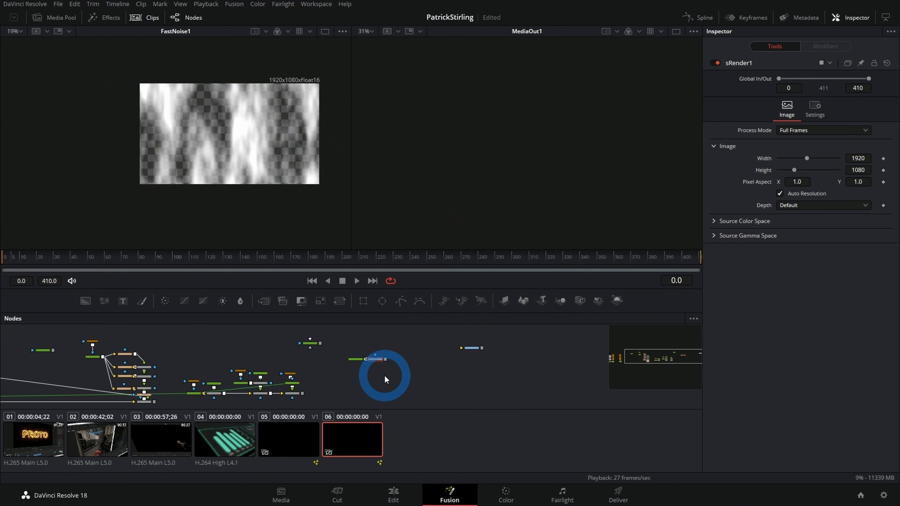
Step: Show sRender1 in the second viewer
{"action": "scroll", "coordinate": [385, 376], "scroll_direction": "up", "scroll_amount": 6}
{"action": "scroll", "coordinate": [388, 355], "scroll_direction": "up", "scroll_amount": 3}
{"action": "left_click", "coordinate": [328, 359]}
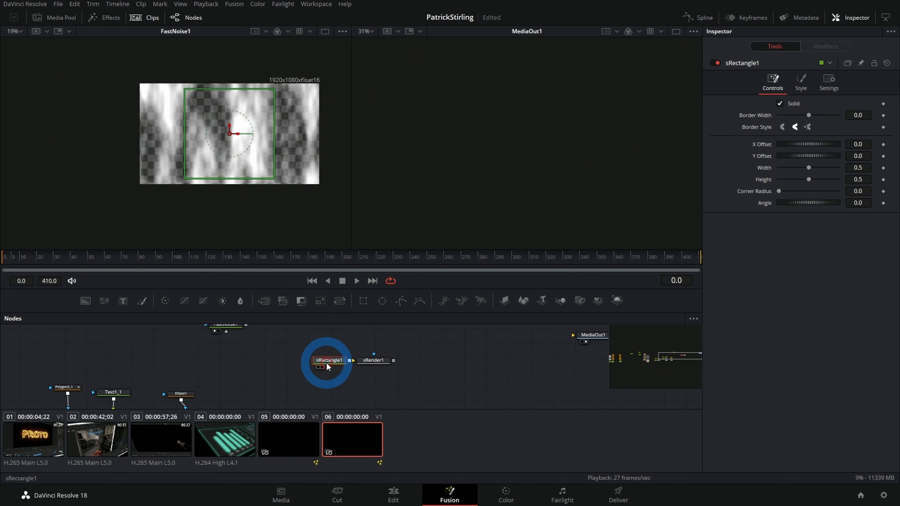
{"action": "scroll", "coordinate": [325, 362], "scroll_direction": "up", "scroll_amount": 3}
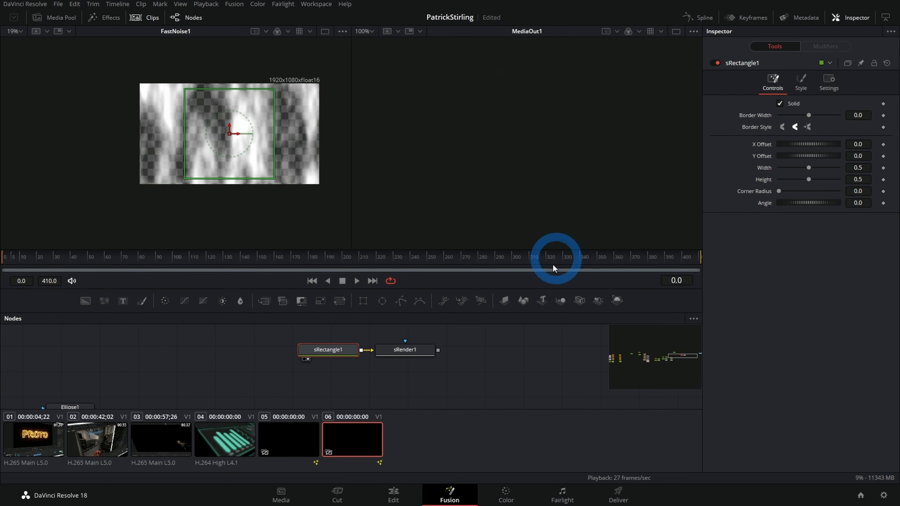
{"action": "left_click", "coordinate": [405, 355]}
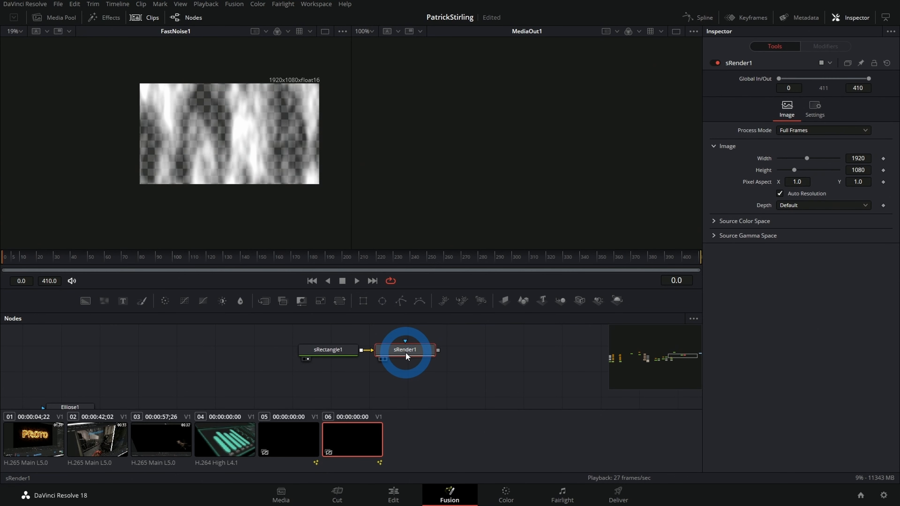
{"action": "key", "text": "2"}
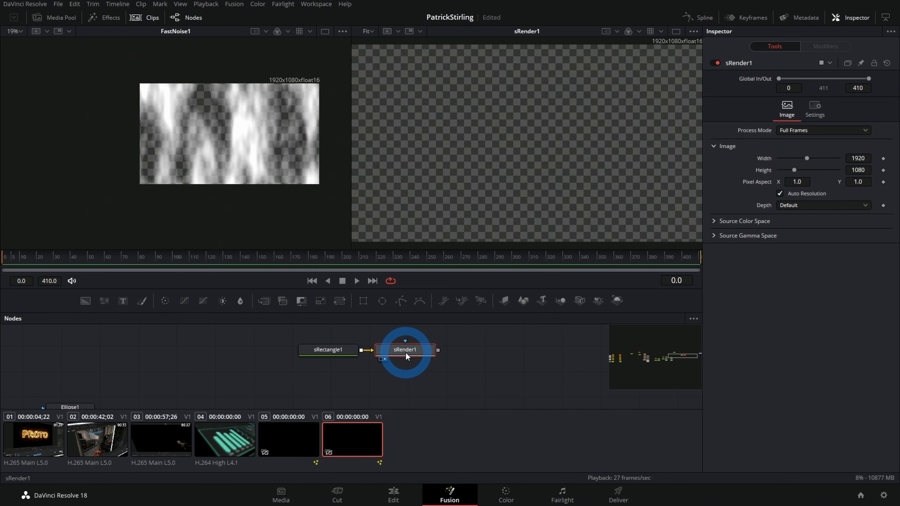
Step: Set sRectangle1's Border Width to -0.0023 and both its Width and Height to 0.2
{"action": "left_click", "coordinate": [322, 352]}
{"action": "left_click_drag", "start_coordinate": [869, 113], "coordinate": [864, 114]}
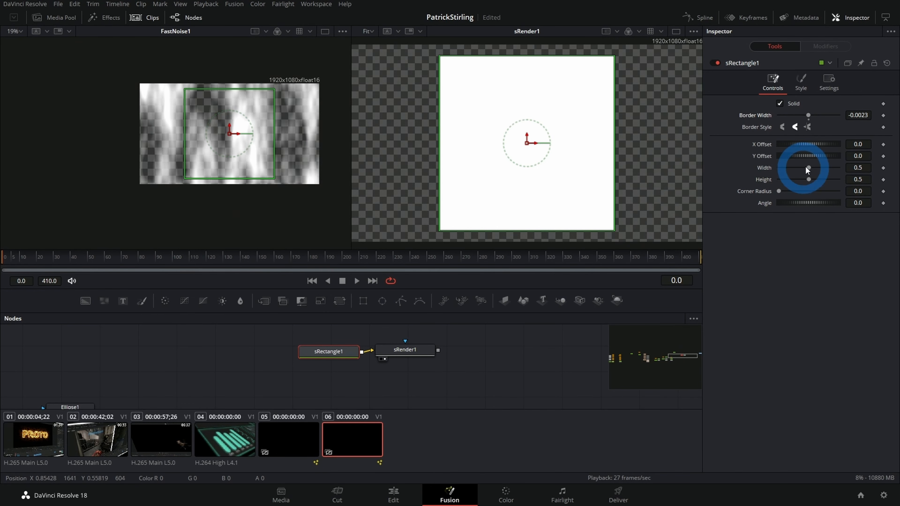
{"action": "left_click_drag", "start_coordinate": [855, 164], "coordinate": [729, 182]}
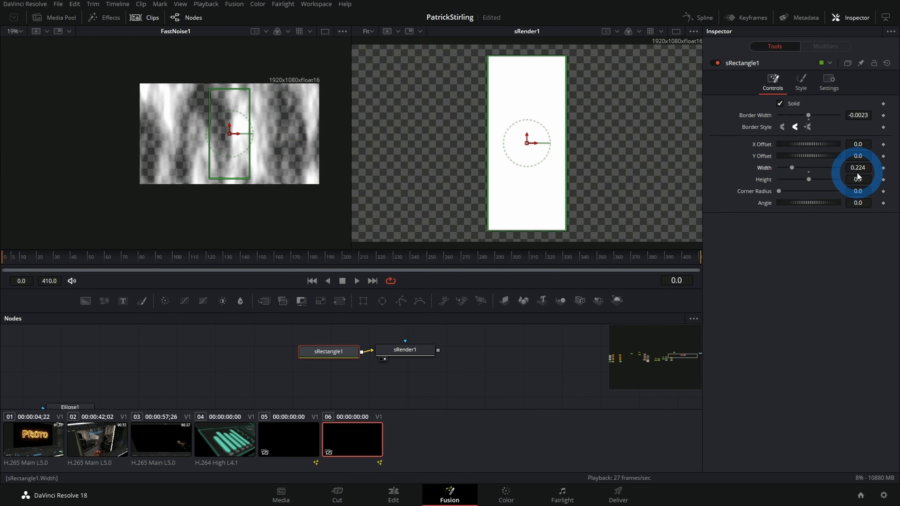
{"action": "double_click", "coordinate": [855, 181]}
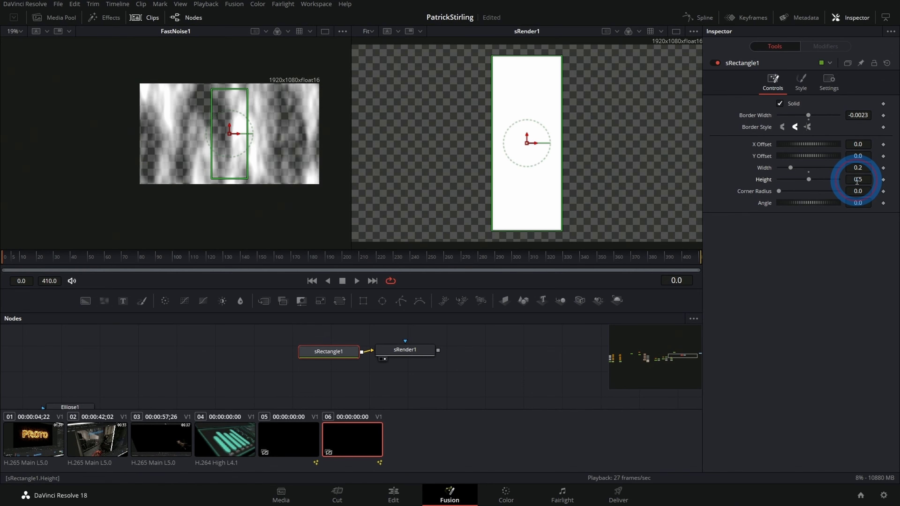
{"action": "type", "text": ".2"}
{"action": "left_click", "coordinate": [842, 211]}
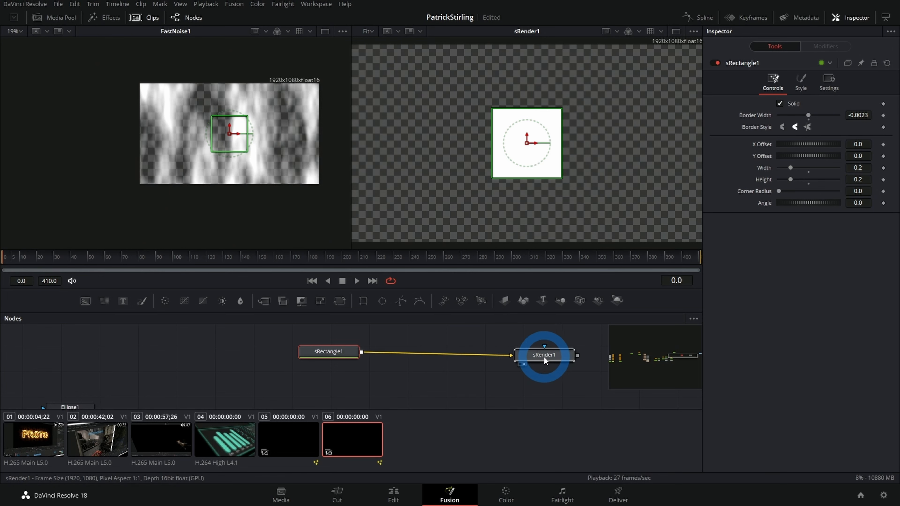
Step: Space out sRectangle1 and sRender1 and insert an sDuplicate node between them
{"action": "left_click_drag", "start_coordinate": [543, 356], "coordinate": [551, 353]}
{"action": "left_click", "coordinate": [264, 355]}
{"action": "key", "text": "shift+space"}
{"action": "type", "text": "srend"}
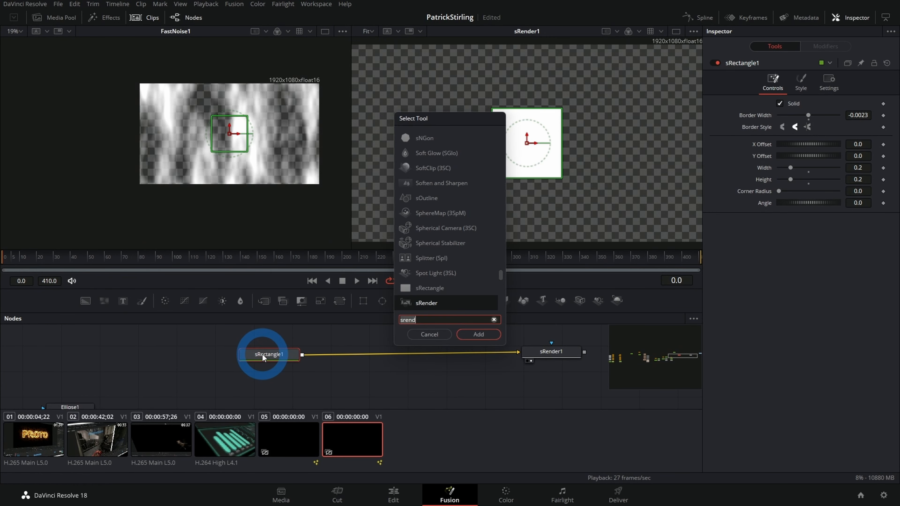
{"action": "key", "text": "BackSpace"}
{"action": "key", "text": "BackSpace"}
{"action": "key", "text": "BackSpace"}
{"action": "key", "text": "BackSpace"}
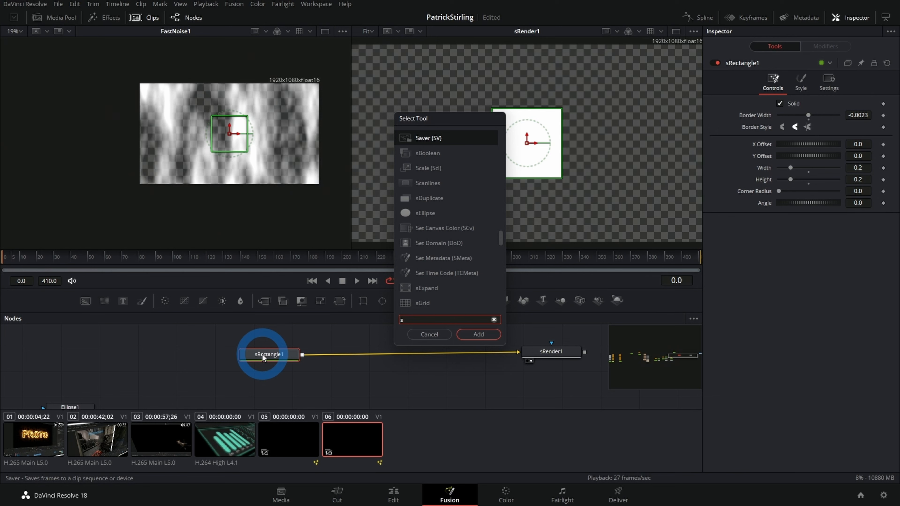
{"action": "type", "text": "dup"}
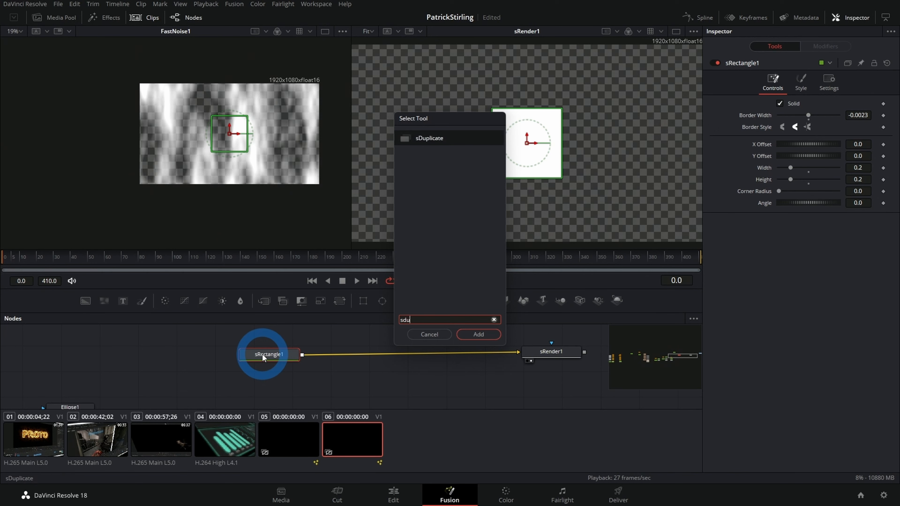
{"action": "key", "text": "Return"}
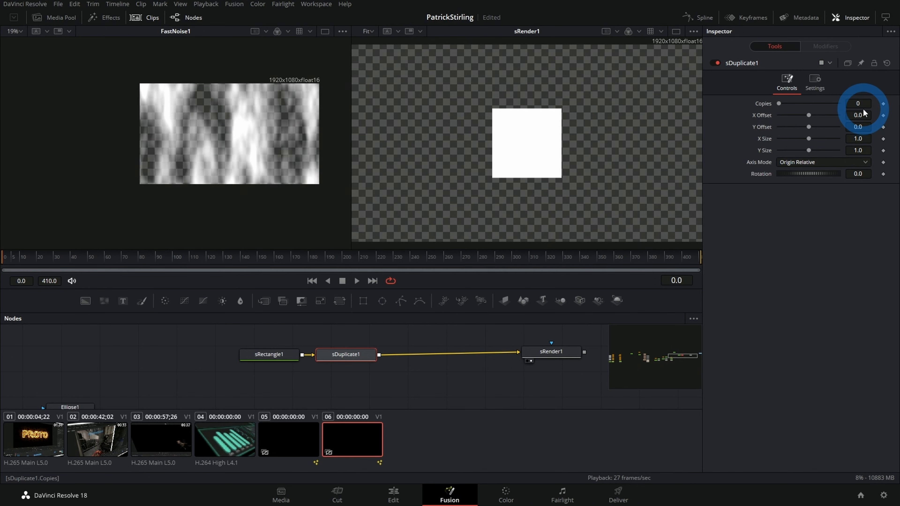
Step: Set sDuplicate1 to 5 copies with an X Offset of 0.307
{"action": "type", "text": "5"}
{"action": "key", "text": "Return"}
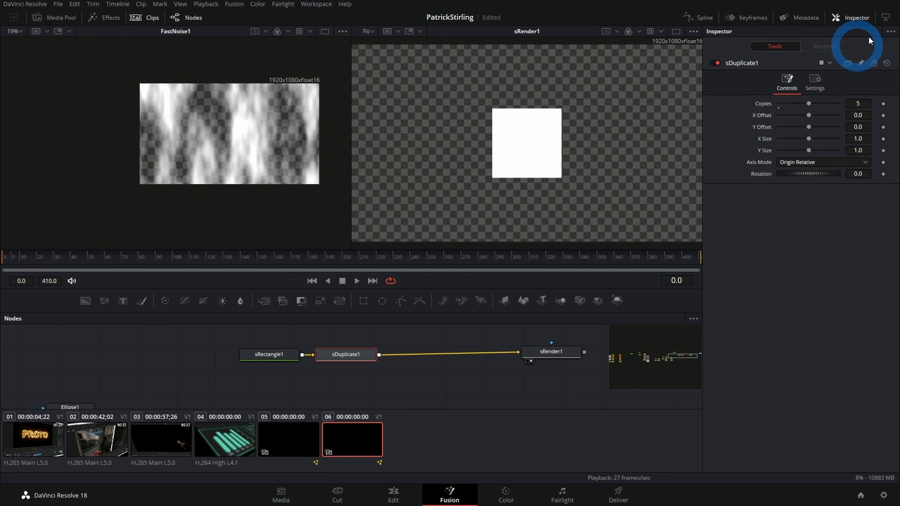
{"action": "left_click_drag", "start_coordinate": [808, 119], "coordinate": [873, 120]}
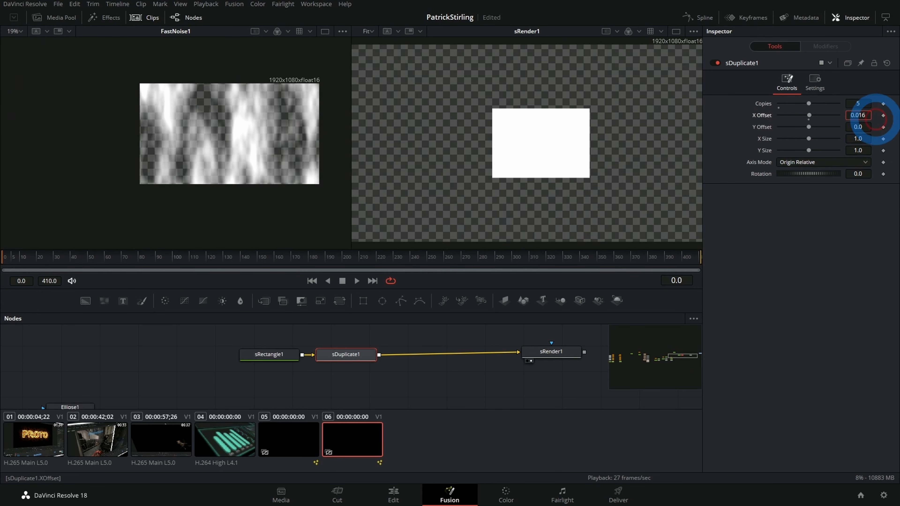
{"action": "left_click_drag", "start_coordinate": [814, 116], "coordinate": [817, 115]}
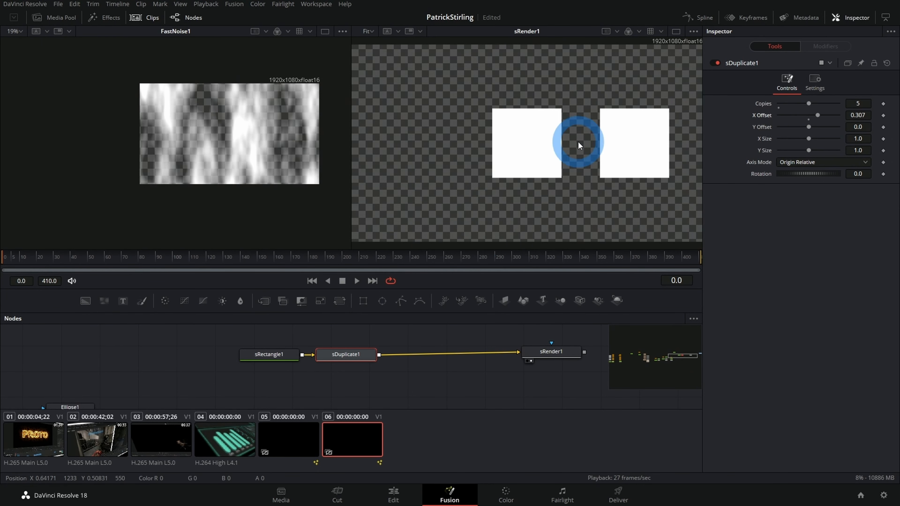
{"action": "scroll", "coordinate": [574, 141], "scroll_direction": "down", "scroll_amount": 3}
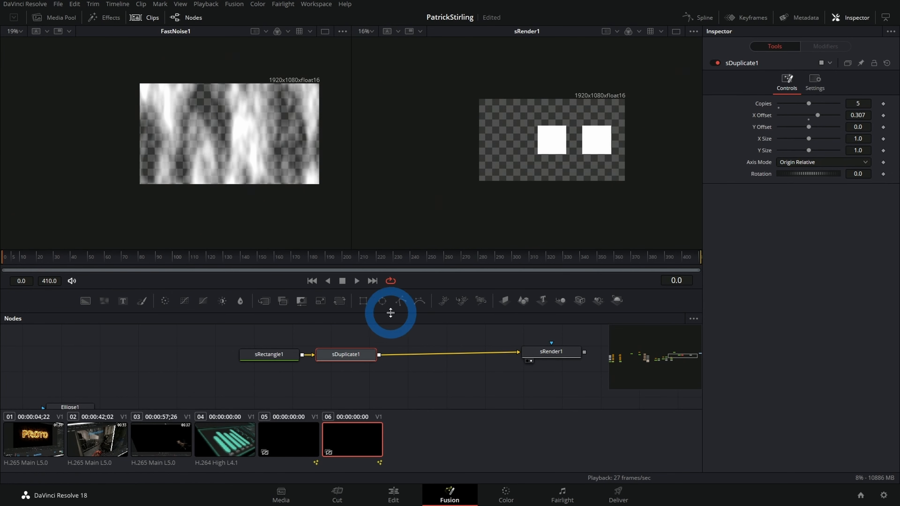
Step: Paste a copy of sDuplicate1 after it and set the copy's X Offset to 0 and Y Offset to -0.253
{"action": "key", "text": "ctrl+c"}
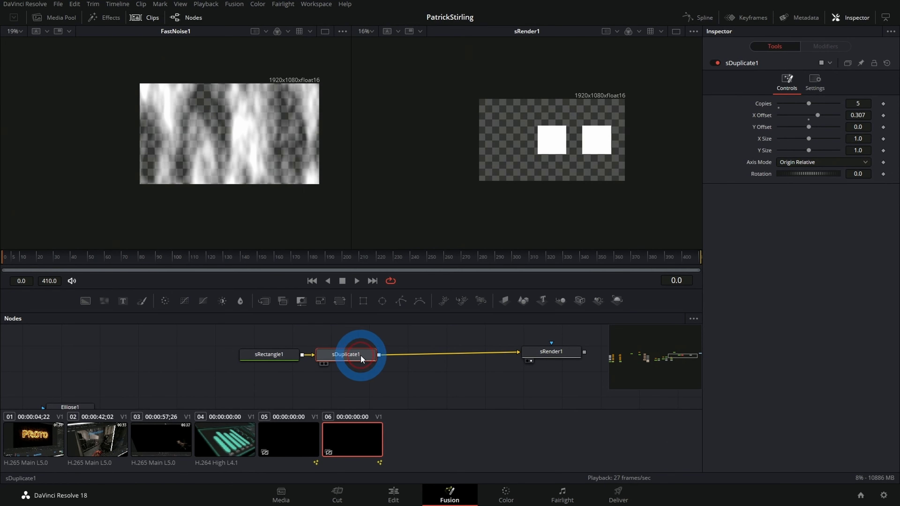
{"action": "key", "text": "ctrl+v"}
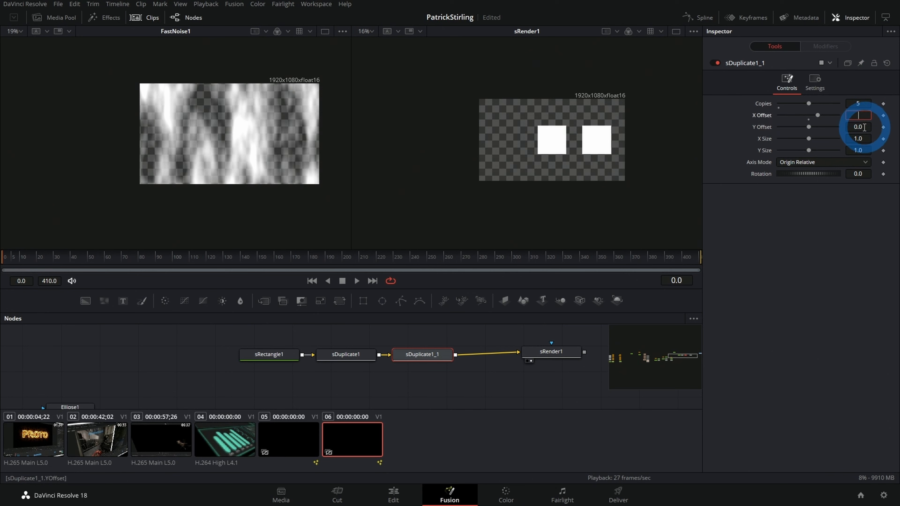
{"action": "mouse_move", "coordinate": [869, 128]}
{"action": "left_mouse_down"}
{"action": "mouse_move", "coordinate": [825, 251]}
{"action": "mouse_move", "coordinate": [858, 114]}
{"action": "left_mouse_up"}
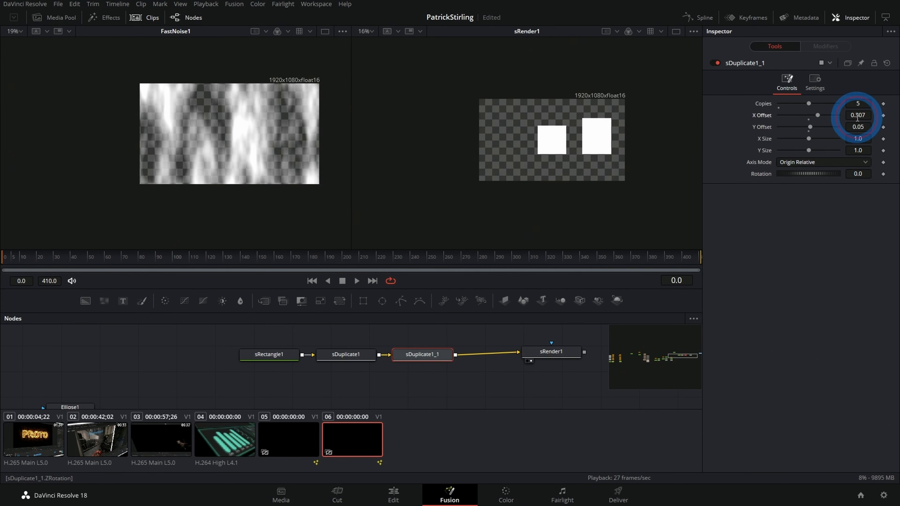
{"action": "double_click", "coordinate": [857, 118]}
{"action": "type", "text": "0"}
{"action": "double_click", "coordinate": [853, 129]}
{"action": "type", "text": "0.1"}
{"action": "key", "text": "Return"}
{"action": "left_click_drag", "start_coordinate": [882, 128], "coordinate": [427, 357]}
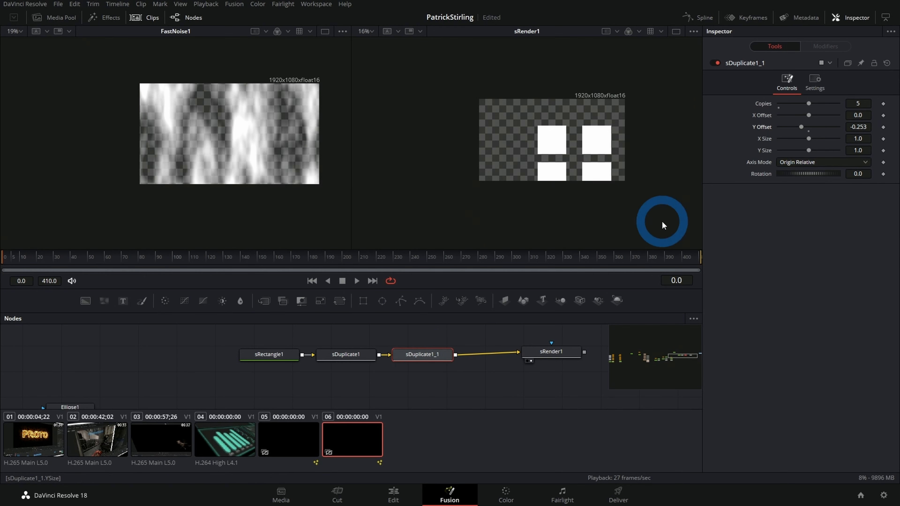
Step: Insert an sTransform after the second duplicate node with X Offset -0.454, Y Offset 0.407, X Size 0.623 and Y Size 0.594
{"action": "key", "text": "shift+space"}
{"action": "type", "text": "stra"}
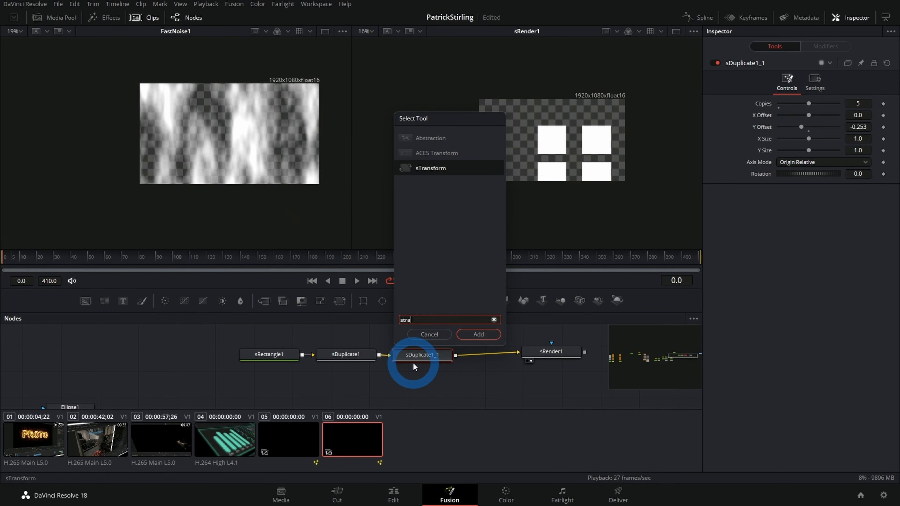
{"action": "key", "text": "Return"}
{"action": "left_click_drag", "start_coordinate": [857, 103], "coordinate": [607, 140]}
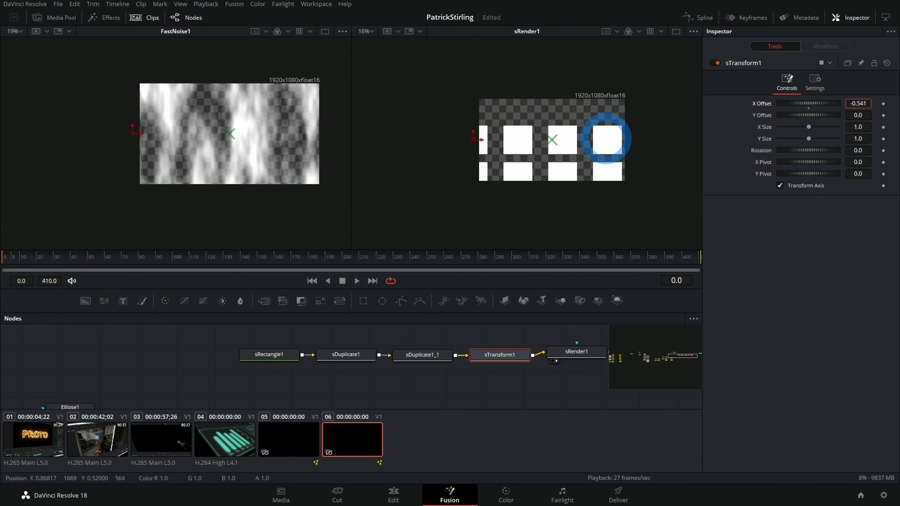
{"action": "left_click_drag", "start_coordinate": [850, 118], "coordinate": [781, 129]}
{"action": "left_click_drag", "start_coordinate": [856, 103], "coordinate": [449, 110]}
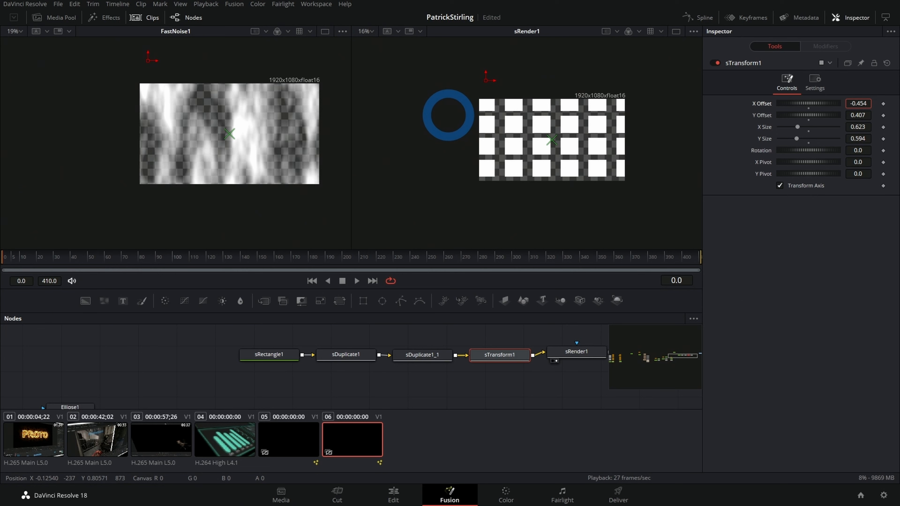
Step: Refine sTransform1 to X Offset -0.427, Y Offset 0.203, X Size 0.548 and Y Size 0.436 to fit the grid in frame
{"action": "left_click_drag", "start_coordinate": [468, 116], "coordinate": [468, 115]}
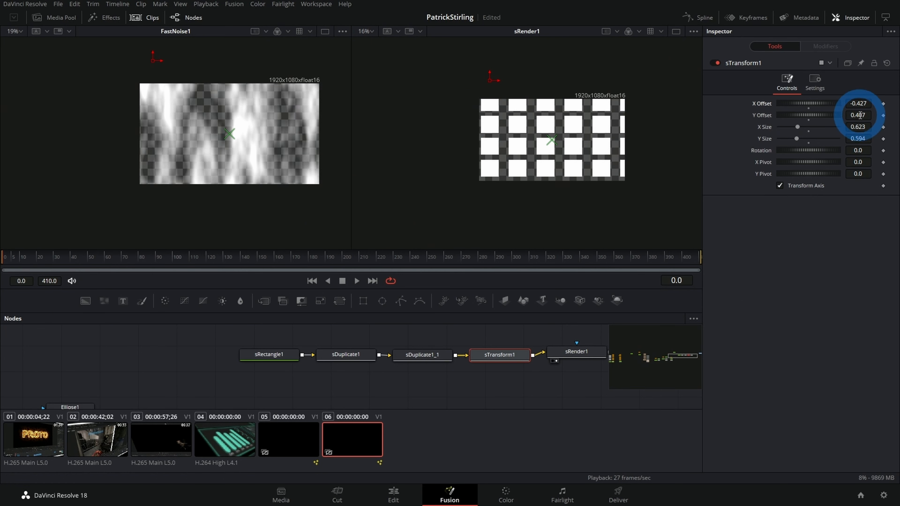
{"action": "left_click_drag", "start_coordinate": [822, 123], "coordinate": [764, 144]}
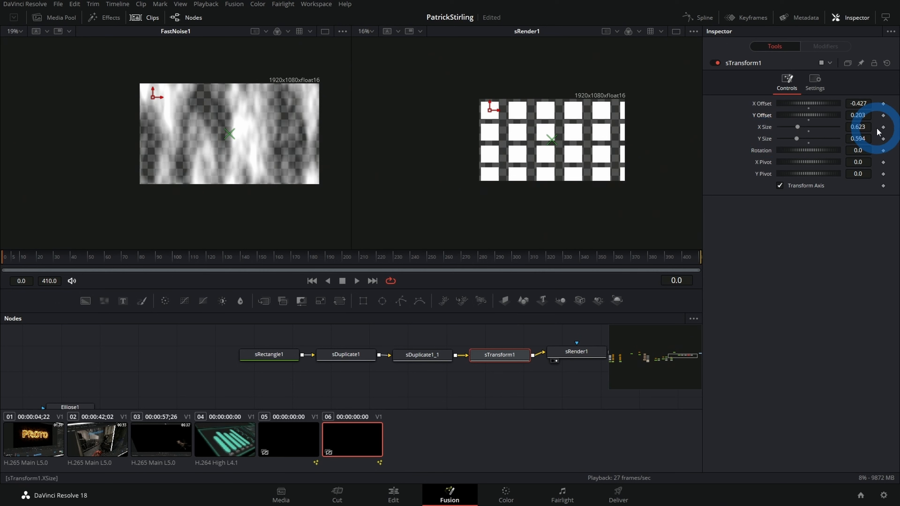
{"action": "left_click_drag", "start_coordinate": [859, 127], "coordinate": [779, 145]}
{"action": "left_click", "coordinate": [862, 139]}
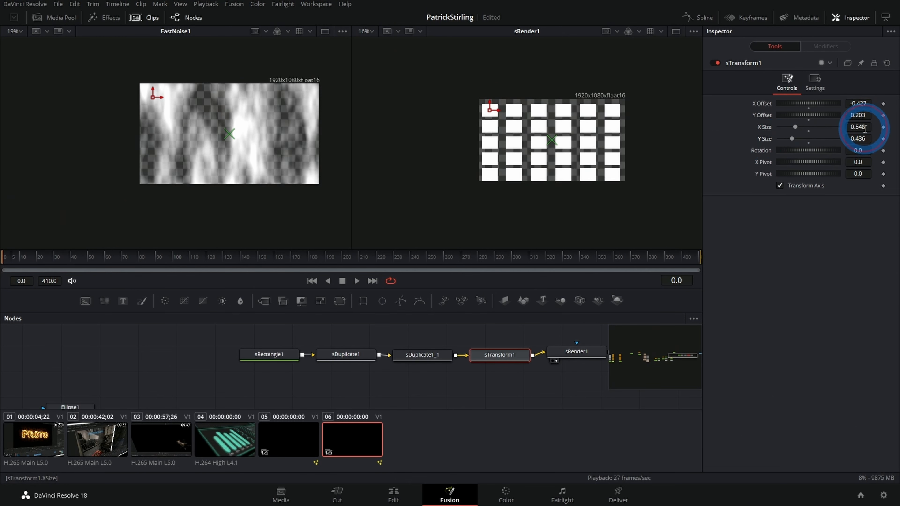
Step: Fine-tune sTransform1 to Y Offset 0.216, X Size 0.55 and Y Size 0.426 for even spacing at the grid's edges
{"action": "mouse_move", "coordinate": [864, 128]}
{"action": "left_mouse_down"}
{"action": "mouse_move", "coordinate": [873, 130]}
{"action": "mouse_move", "coordinate": [866, 133]}
{"action": "mouse_move", "coordinate": [866, 120]}
{"action": "mouse_move", "coordinate": [857, 139]}
{"action": "left_mouse_up"}
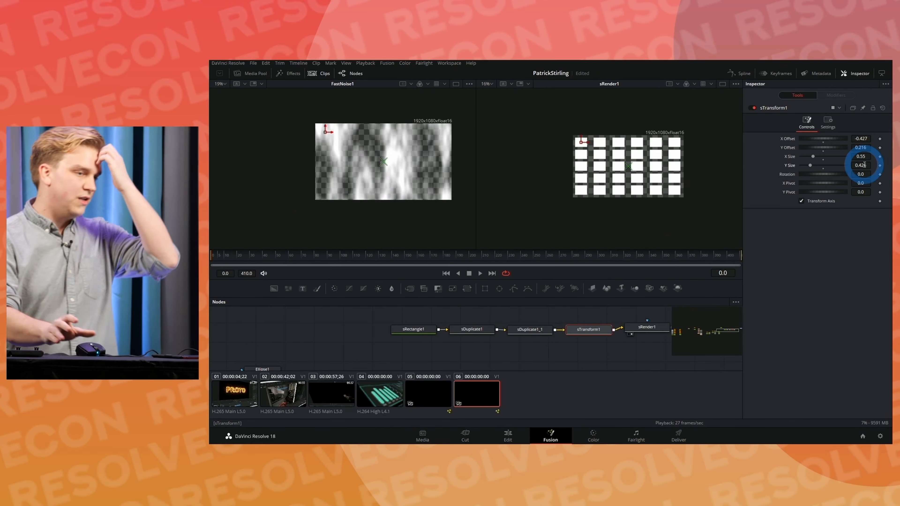
{"action": "left_click_drag", "start_coordinate": [515, 385], "coordinate": [510, 386]}
{"action": "left_click_drag", "start_coordinate": [596, 352], "coordinate": [498, 354]}
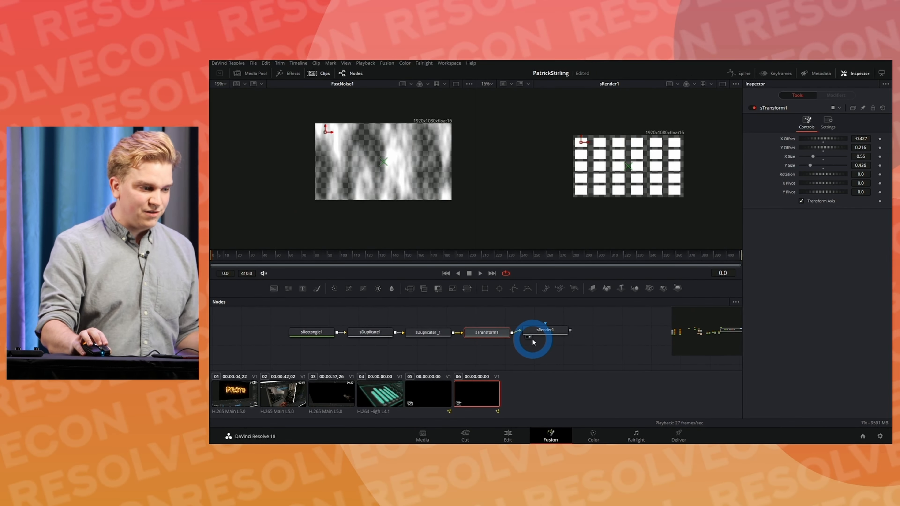
Step: Add a Transform after sRender1 with Edges set to Wrap and show it in the second viewer
{"action": "left_click", "coordinate": [536, 328]}
{"action": "type", "text": "xf"}
{"action": "key", "text": "Return"}
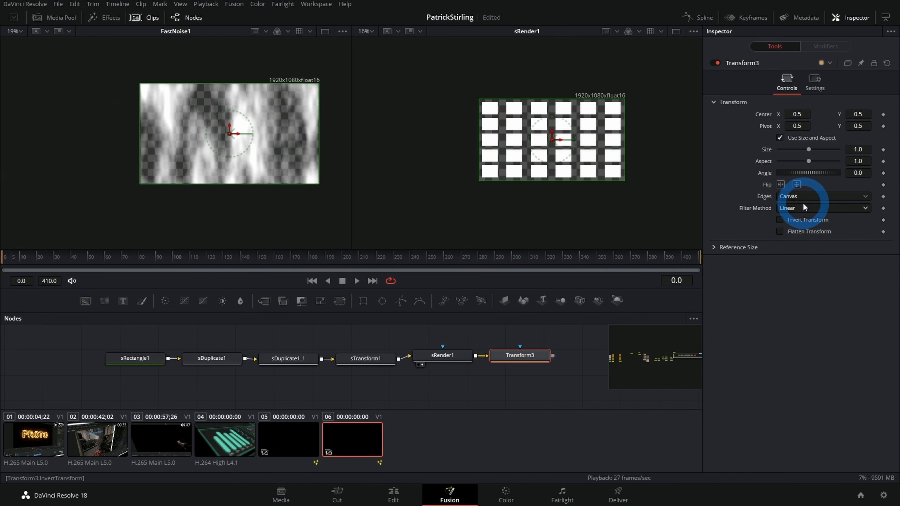
{"action": "left_click", "coordinate": [812, 210]}
{"action": "left_click", "coordinate": [787, 219]}
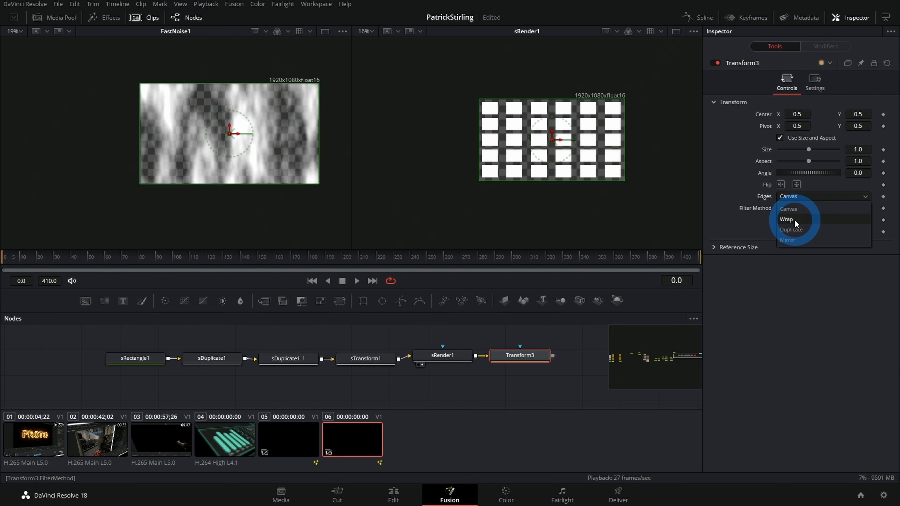
{"action": "left_click", "coordinate": [531, 357]}
{"action": "key", "text": "2"}
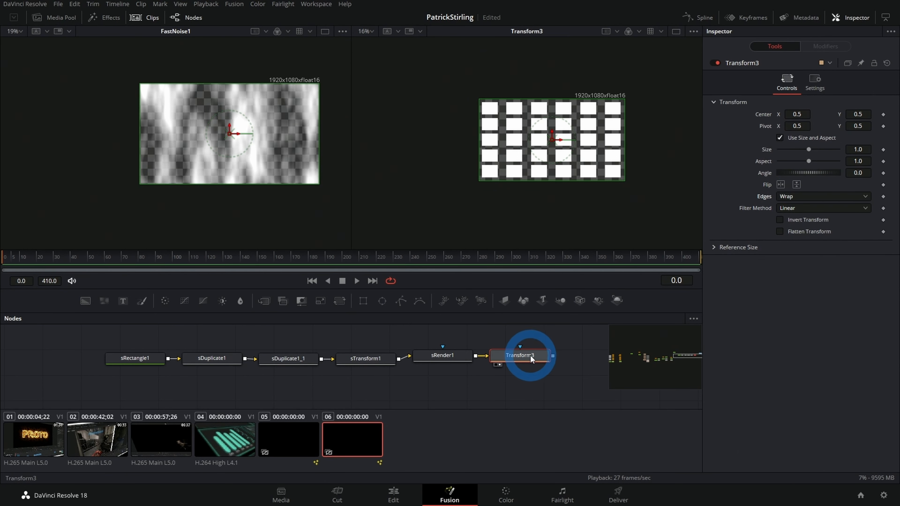
Step: Reduce Transform3's Size to 0.1 so the wrapped rectangle grid tiles densely across the frame
{"action": "left_click_drag", "start_coordinate": [857, 149], "coordinate": [719, 145]}
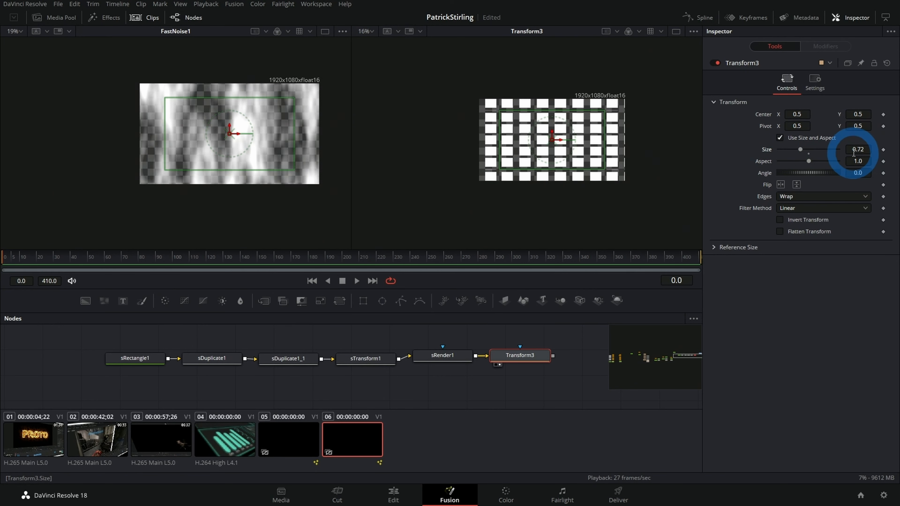
{"action": "left_click_drag", "start_coordinate": [857, 149], "coordinate": [709, 139]}
{"action": "left_click_drag", "start_coordinate": [863, 150], "coordinate": [722, 195]}
{"action": "left_click_drag", "start_coordinate": [545, 193], "coordinate": [749, 170]}
{"action": "left_click_drag", "start_coordinate": [528, 112], "coordinate": [485, 152]}
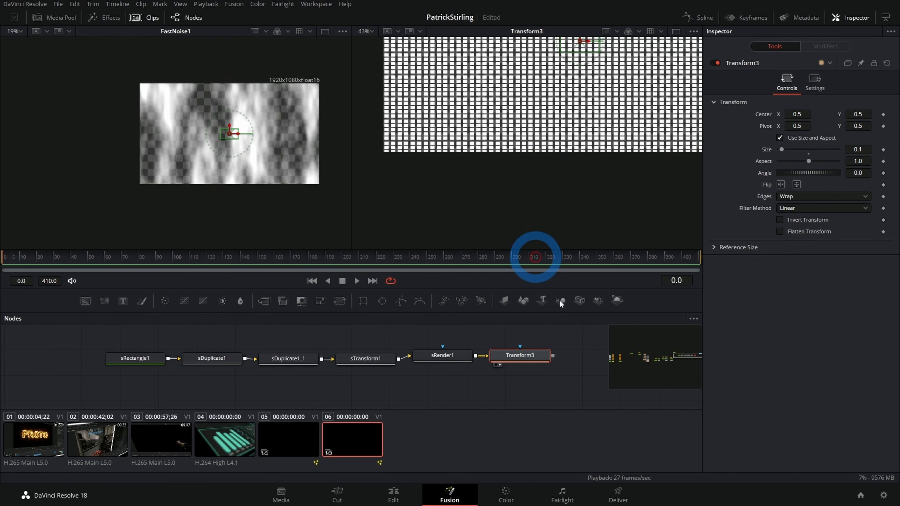
Step: Add another Transform after Transform3, merge its output over Merge8 and show the new merge in the second viewer
{"action": "left_click_drag", "start_coordinate": [527, 383], "coordinate": [387, 335]}
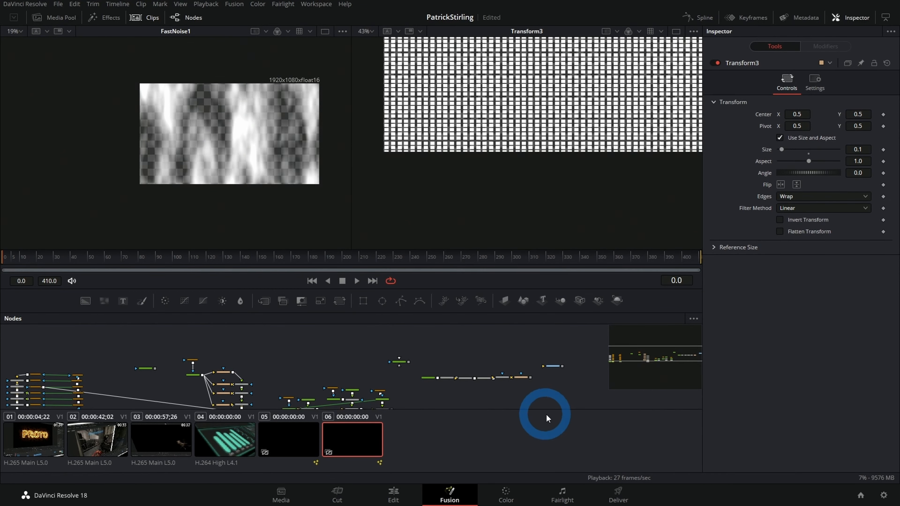
{"action": "left_click_drag", "start_coordinate": [546, 415], "coordinate": [498, 370]}
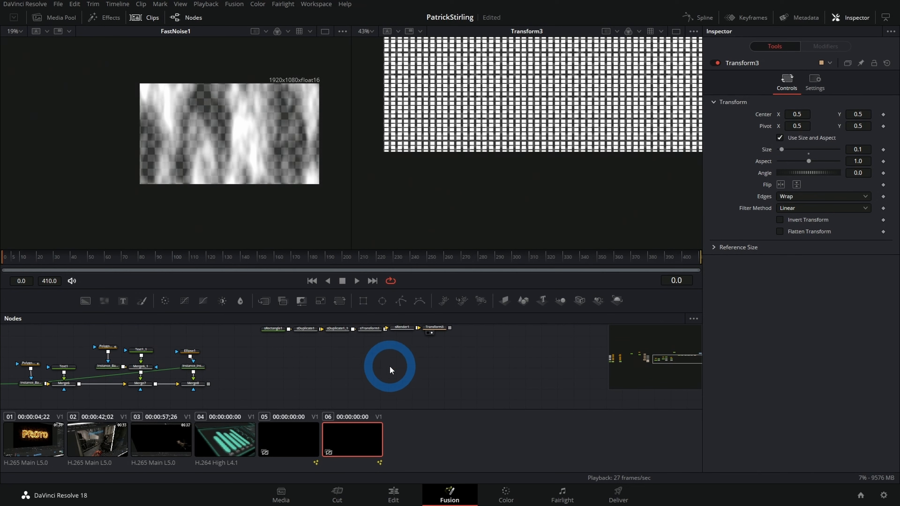
{"action": "left_click", "coordinate": [438, 329]}
{"action": "key", "text": "shift+space"}
{"action": "type", "text": "xf"}
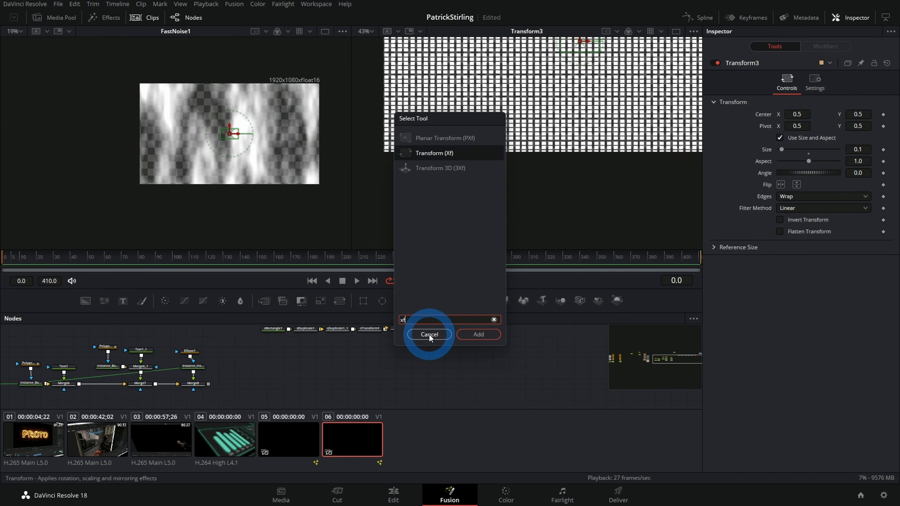
{"action": "key", "text": "Return"}
{"action": "left_click_drag", "start_coordinate": [481, 341], "coordinate": [209, 397]}
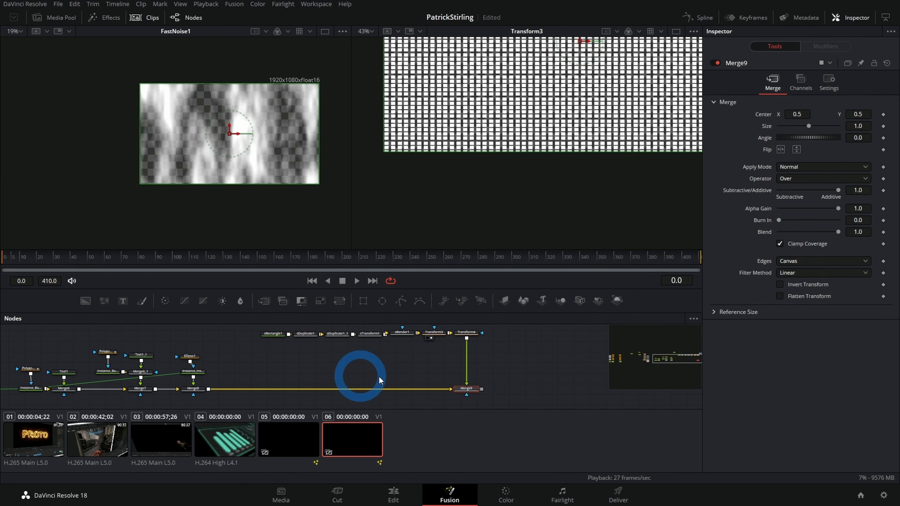
{"action": "key", "text": "2"}
{"action": "left_click_drag", "start_coordinate": [588, 79], "coordinate": [550, 144]}
{"action": "scroll", "coordinate": [550, 144], "scroll_direction": "down", "scroll_amount": 4}
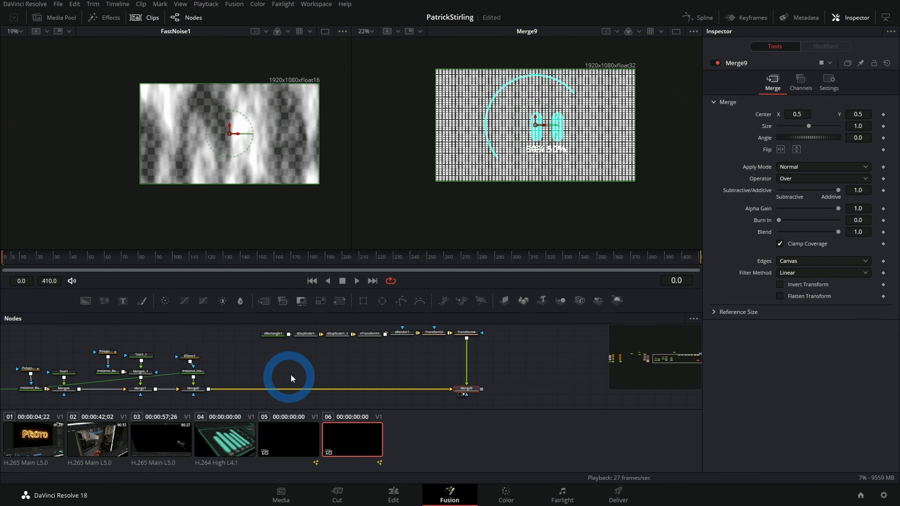
Step: Disconnect Merge8 from Merge9 and attach a new Transform to Merge8's output
{"action": "scroll", "coordinate": [177, 378], "scroll_direction": "down", "scroll_amount": 4}
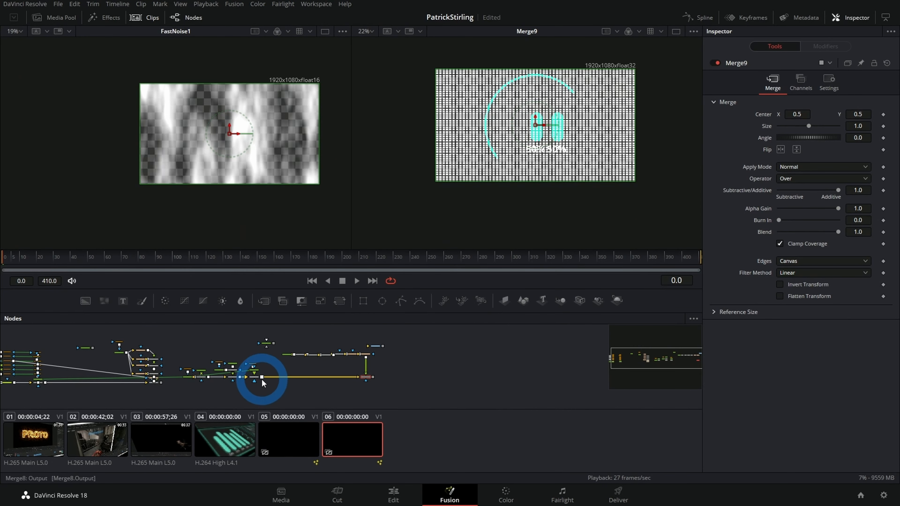
{"action": "left_click", "coordinate": [253, 377]}
{"action": "left_click", "coordinate": [339, 378]}
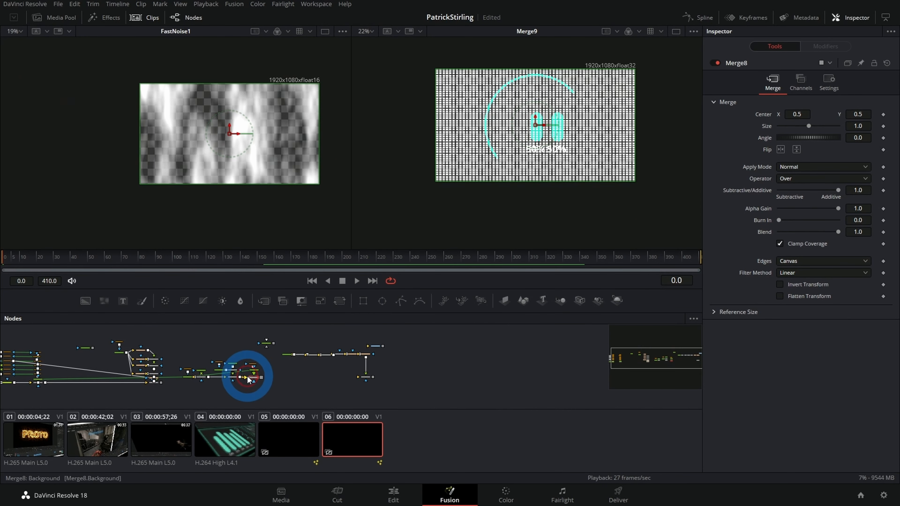
{"action": "key", "text": "shift+space"}
{"action": "type", "text": "xf"}
{"action": "key", "text": "Return"}
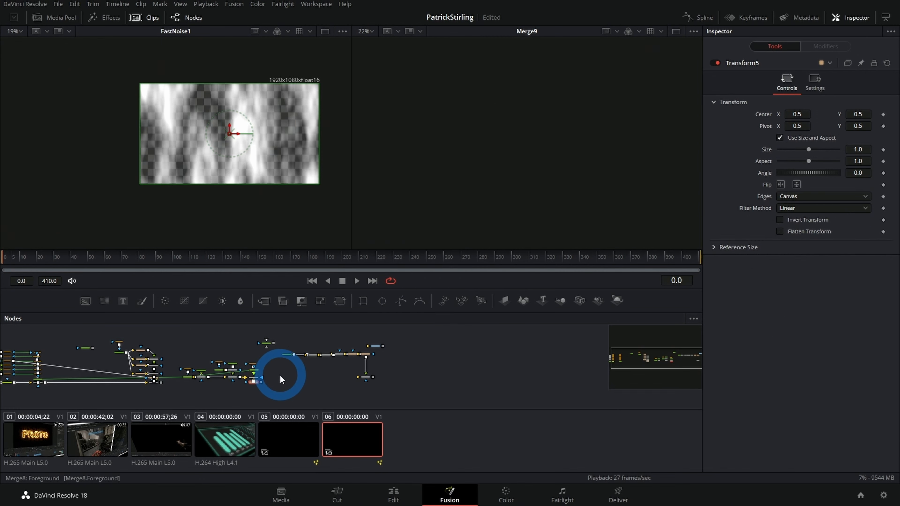
Step: Merge Transform5 over the panel layout with Size 0.341 and Center 0.150234, 0.329166, placing the gauge in the left middle-row panel
{"action": "left_click_drag", "start_coordinate": [160, 384], "coordinate": [160, 382]}
{"action": "left_click_drag", "start_coordinate": [255, 399], "coordinate": [460, 403]}
{"action": "left_click_drag", "start_coordinate": [202, 358], "coordinate": [332, 392]}
{"action": "key", "text": "2"}
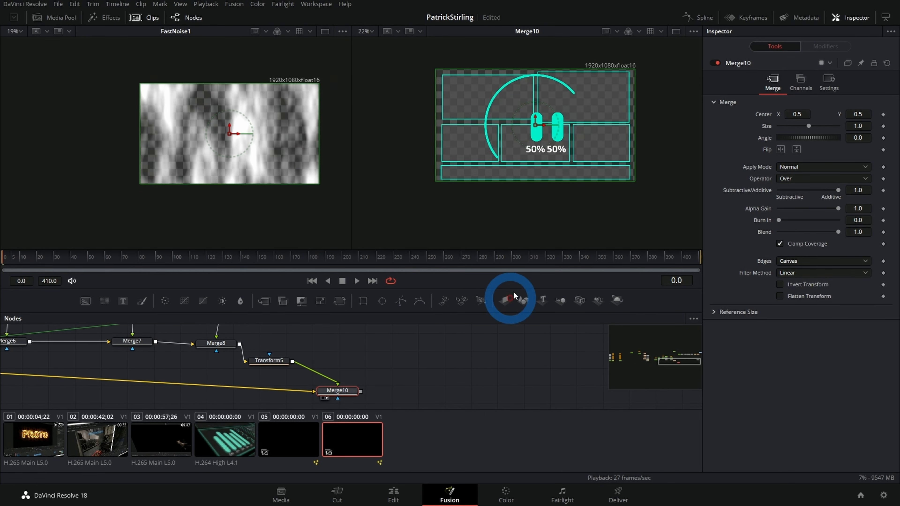
{"action": "left_click_drag", "start_coordinate": [851, 127], "coordinate": [463, 149]}
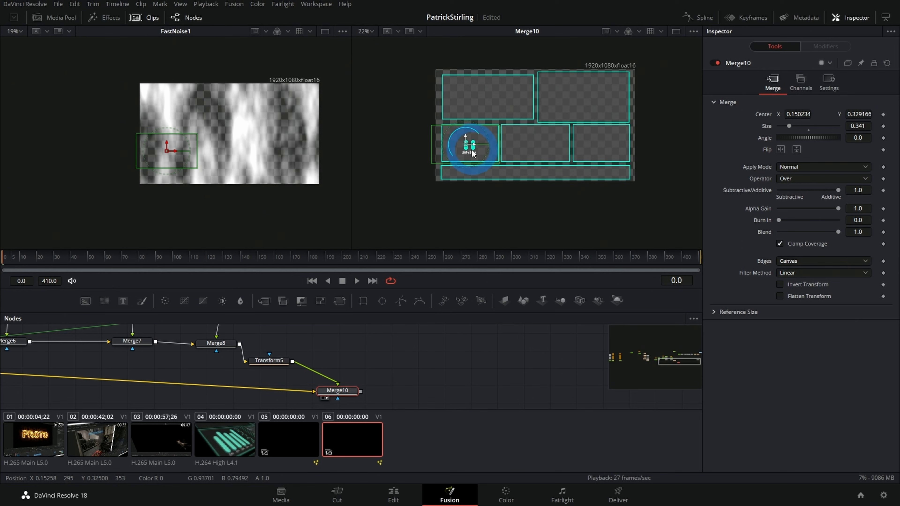
Step: Bring Merge9 beside Merge10, connect Merge10 as its background and show Merge9 in the second viewer
{"action": "scroll", "coordinate": [446, 380], "scroll_direction": "down", "scroll_amount": 5}
{"action": "left_click_drag", "start_coordinate": [523, 357], "coordinate": [476, 357]}
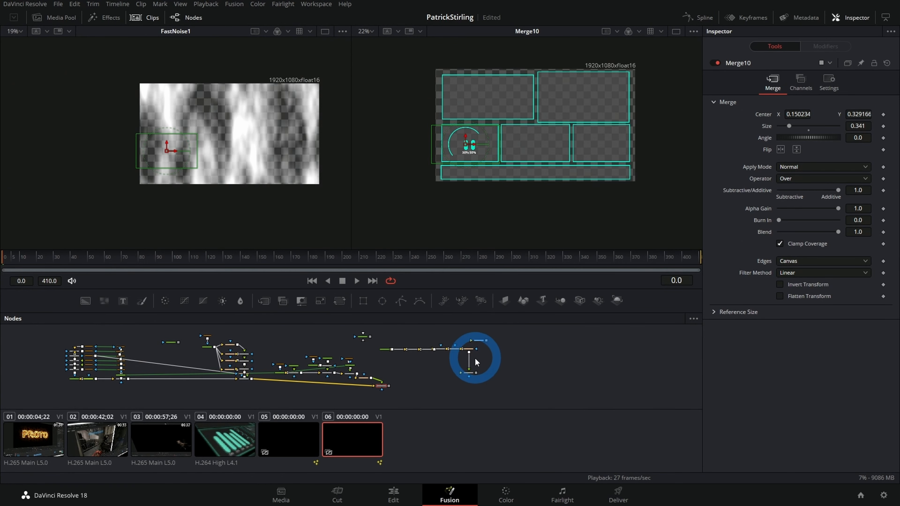
{"action": "scroll", "coordinate": [521, 349], "scroll_direction": "up", "scroll_amount": 2}
{"action": "left_click", "coordinate": [466, 376]}
{"action": "left_click_drag", "start_coordinate": [467, 377], "coordinate": [369, 391]}
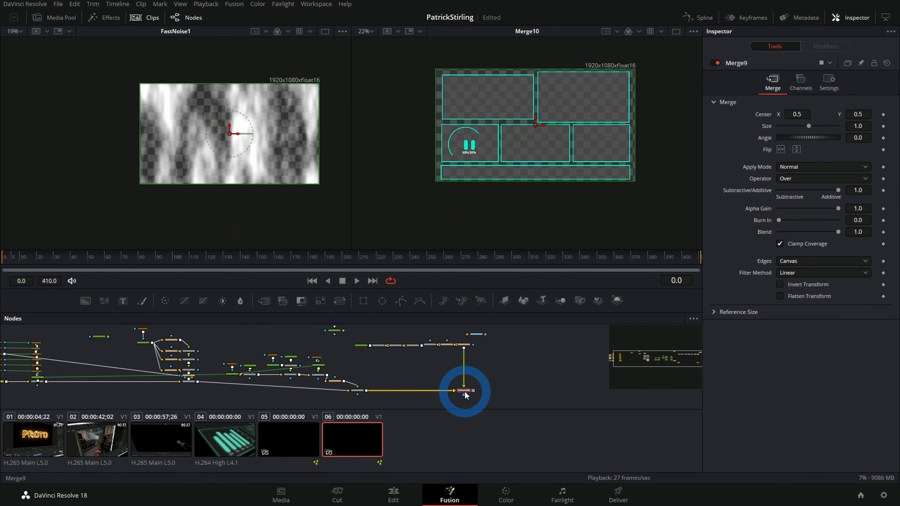
{"action": "key", "text": "2"}
{"action": "scroll", "coordinate": [375, 379], "scroll_direction": "down", "scroll_amount": 2}
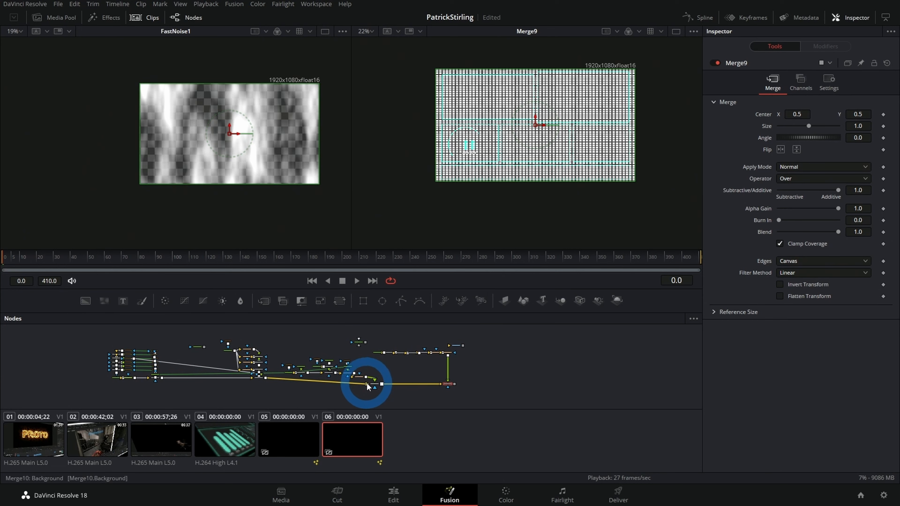
{"action": "scroll", "coordinate": [418, 371], "scroll_direction": "up", "scroll_amount": 2}
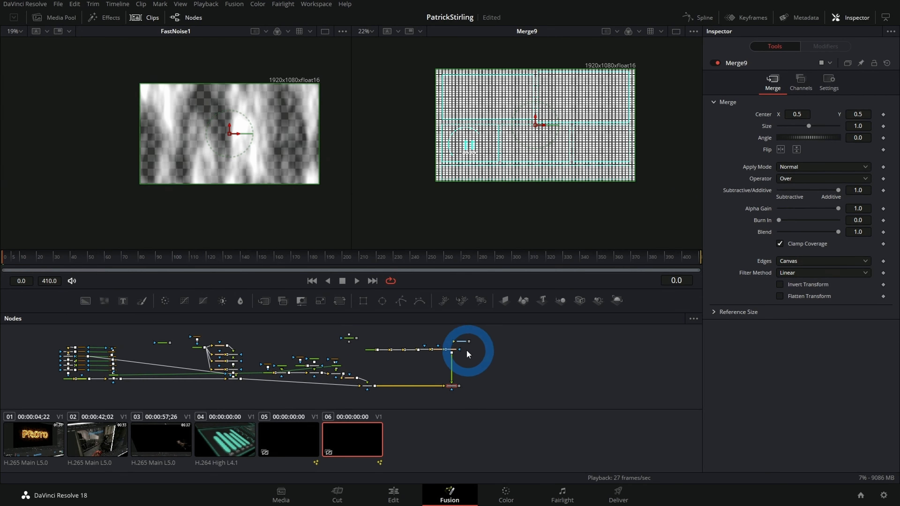
Step: Set Transform4's Size to 0.832 and its Center to 0.701877, 0.720833, moving the grid over the upper-right panel
{"action": "left_click", "coordinate": [452, 351]}
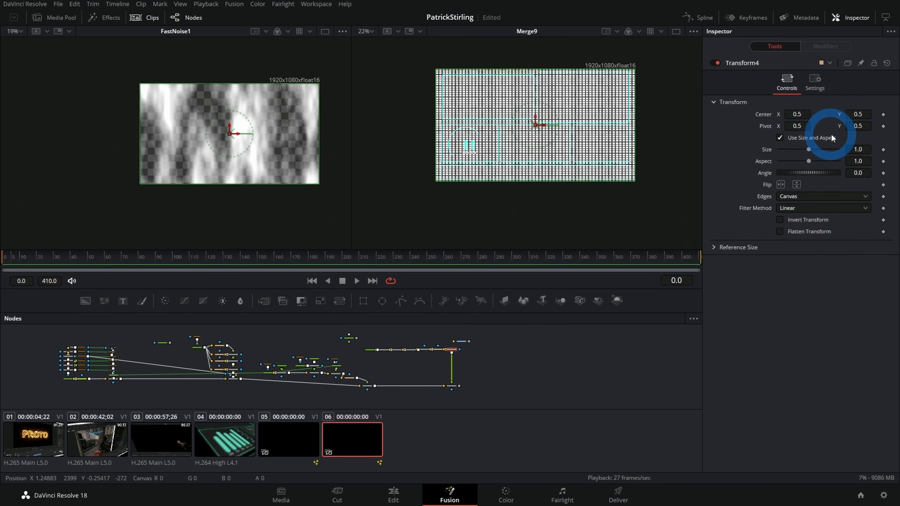
{"action": "left_click_drag", "start_coordinate": [854, 149], "coordinate": [795, 156]}
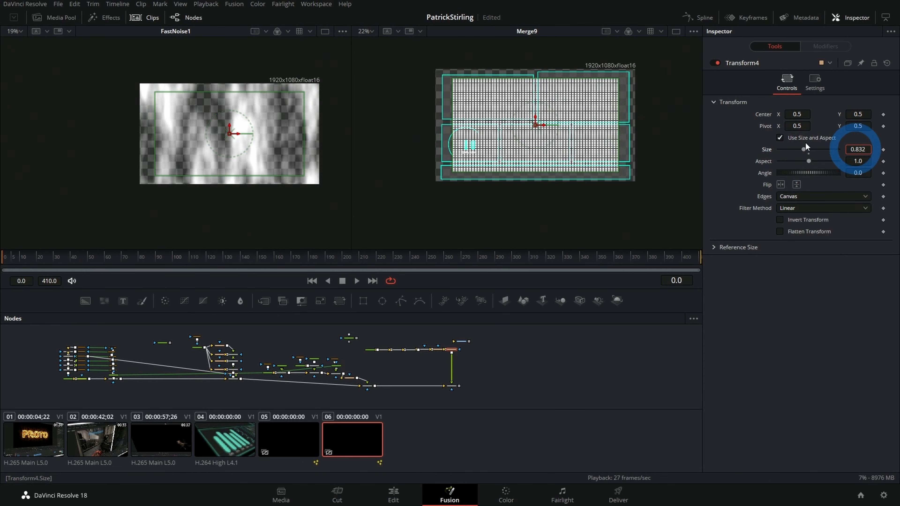
{"action": "left_click_drag", "start_coordinate": [538, 129], "coordinate": [577, 103]}
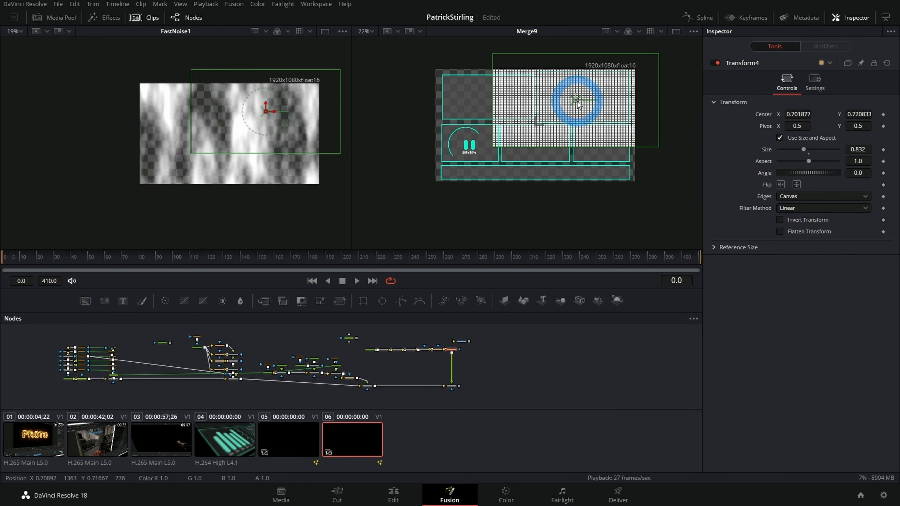
{"action": "left_click_drag", "start_coordinate": [456, 344], "coordinate": [536, 346]}
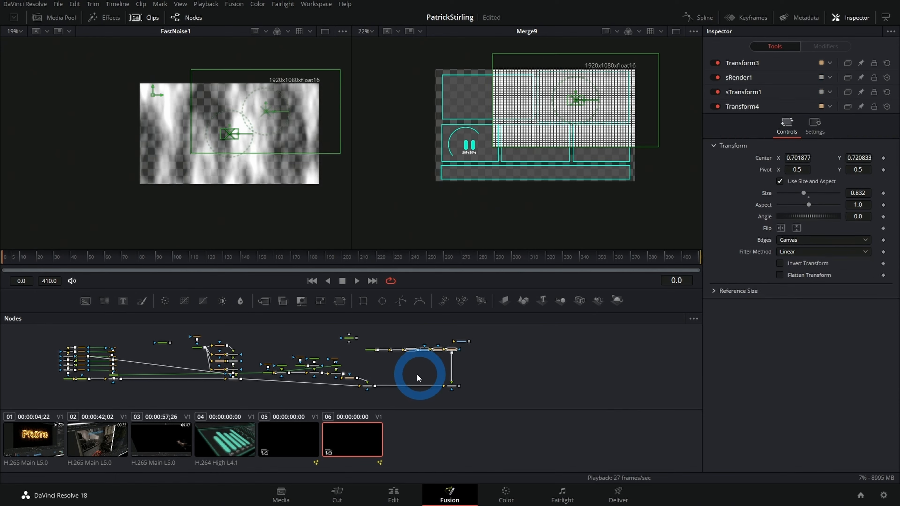
Step: Paste an instance of the upper-right panel's mask Rectangle2_1_3_1 below Merge9 and connect it as Merge9's effect mask
{"action": "scroll", "coordinate": [419, 376], "scroll_direction": "up", "scroll_amount": 5}
{"action": "left_click_drag", "start_coordinate": [450, 378], "coordinate": [322, 394]}
{"action": "left_click_drag", "start_coordinate": [210, 362], "coordinate": [358, 360]}
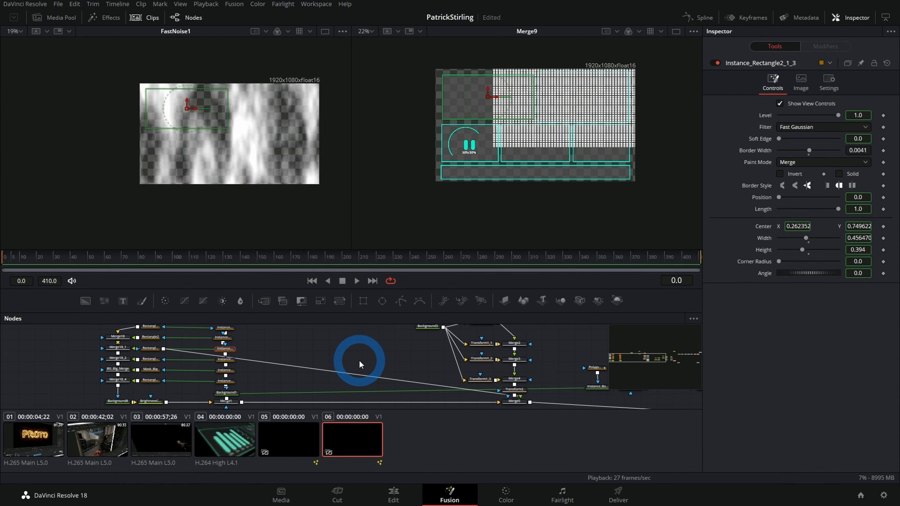
{"action": "left_click", "coordinate": [193, 362]}
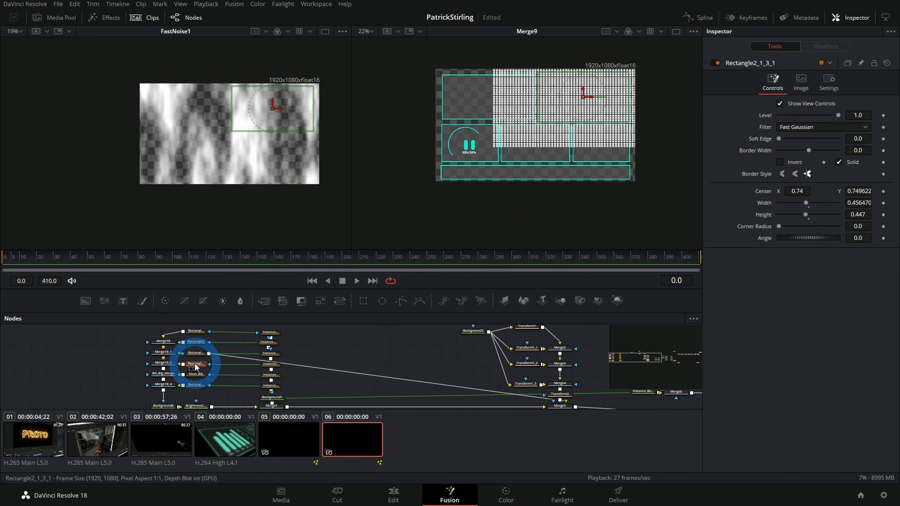
{"action": "left_click", "coordinate": [427, 355]}
{"action": "scroll", "coordinate": [440, 358], "scroll_direction": "down", "scroll_amount": 4}
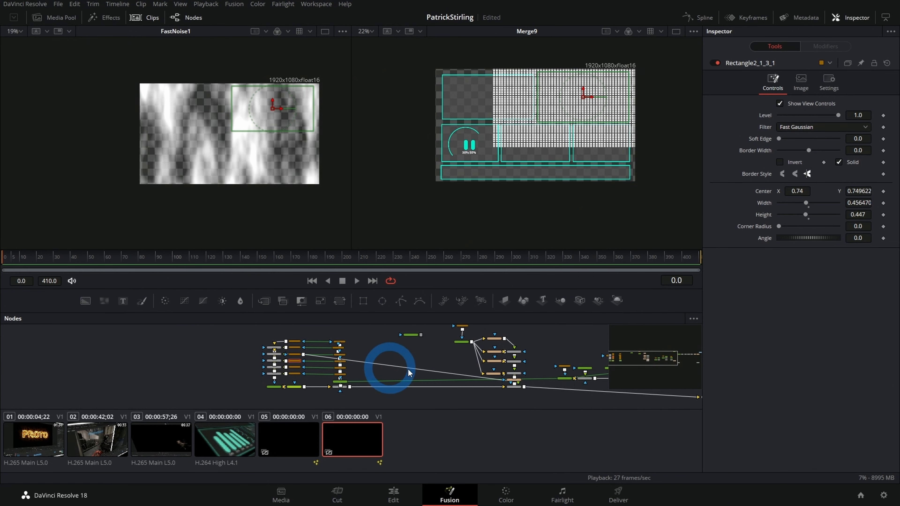
{"action": "left_click_drag", "start_coordinate": [545, 369], "coordinate": [129, 349]}
{"action": "scroll", "coordinate": [398, 357], "scroll_direction": "up", "scroll_amount": 4}
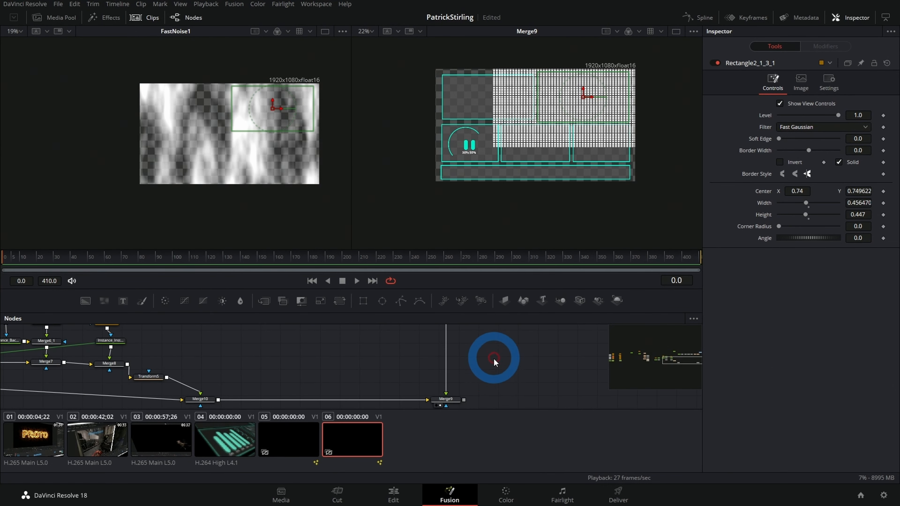
{"action": "left_click", "coordinate": [488, 368]}
{"action": "left_click_drag", "start_coordinate": [488, 367], "coordinate": [479, 335]}
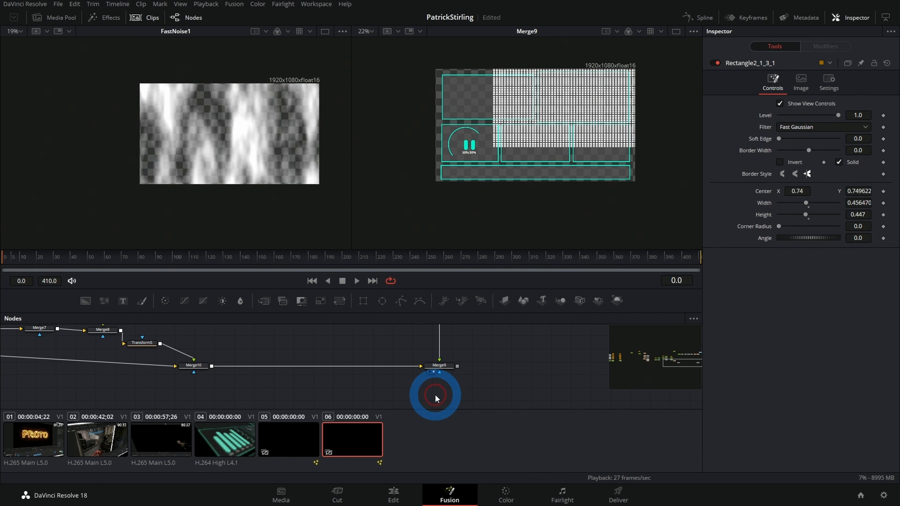
{"action": "key", "text": "ctrl+shift+v"}
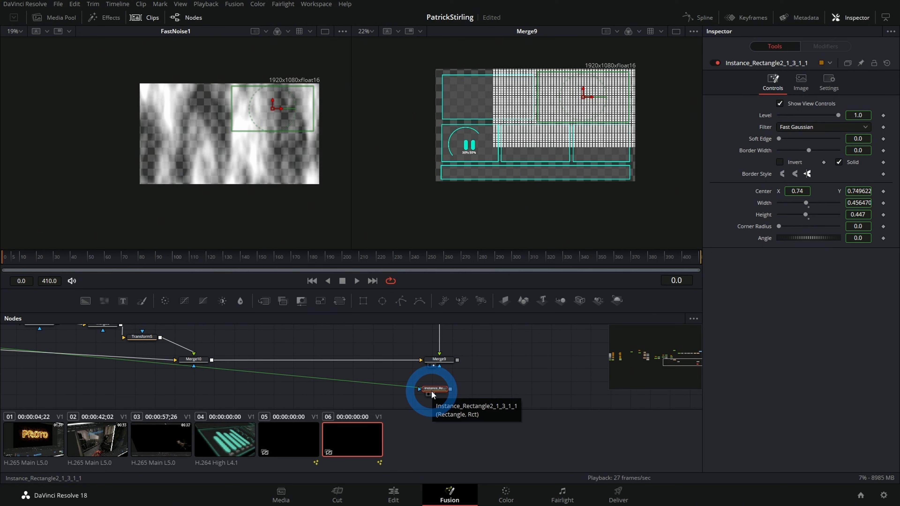
{"action": "left_click_drag", "start_coordinate": [450, 389], "coordinate": [439, 365]}
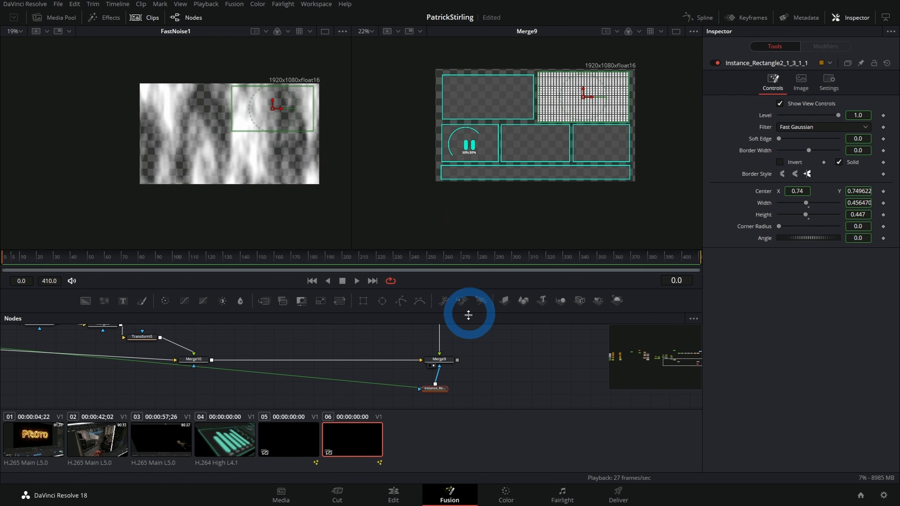
Step: Move the FastNoise1 node beside Merge9's rectangle mask and show it in the second viewer
{"action": "scroll", "coordinate": [480, 364], "scroll_direction": "down", "scroll_amount": 5}
{"action": "left_click_drag", "start_coordinate": [422, 337], "coordinate": [401, 383]}
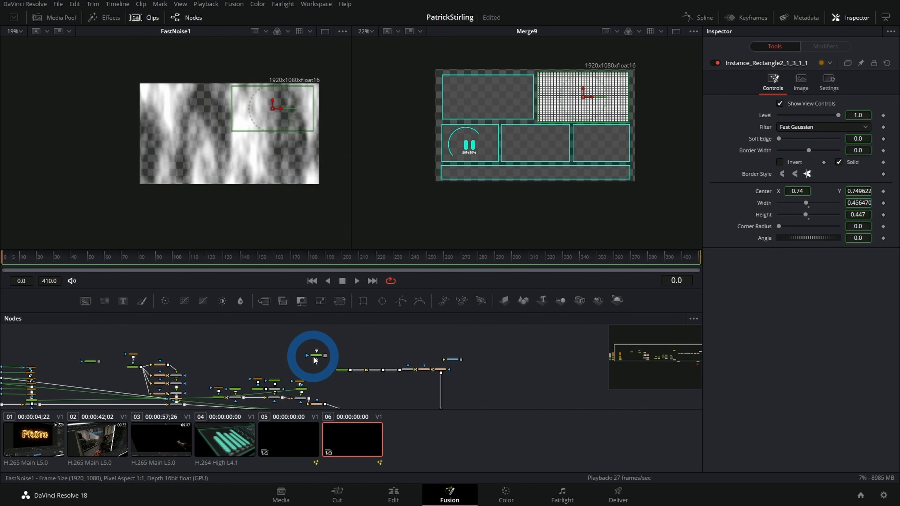
{"action": "left_click_drag", "start_coordinate": [316, 355], "coordinate": [459, 332]}
{"action": "scroll", "coordinate": [429, 388], "scroll_direction": "up", "scroll_amount": 4}
{"action": "key", "text": "2"}
{"action": "left_click_drag", "start_coordinate": [455, 369], "coordinate": [355, 388]}
{"action": "left_click_drag", "start_coordinate": [329, 358], "coordinate": [463, 378]}
{"action": "scroll", "coordinate": [543, 370], "scroll_direction": "up", "scroll_amount": 4}
{"action": "left_click_drag", "start_coordinate": [354, 357], "coordinate": [463, 343]}
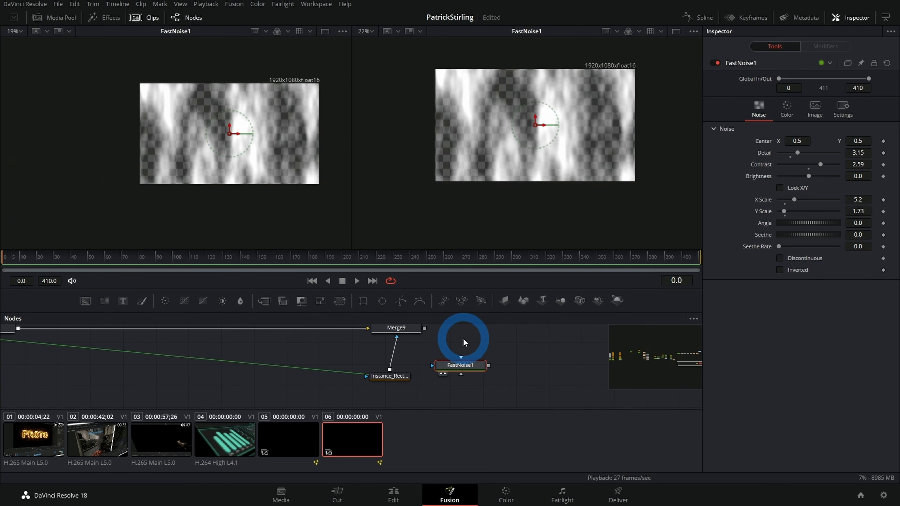
Step: Insert FastNoise1 between the instanced rectangle and Merge9 as a chained mask, and show Merge9 in the second viewer
{"action": "left_click_drag", "start_coordinate": [400, 375], "coordinate": [386, 390]}
{"action": "mouse_move", "coordinate": [392, 347]}
{"action": "left_mouse_down"}
{"action": "mouse_move", "coordinate": [379, 381]}
{"action": "mouse_move", "coordinate": [396, 391]}
{"action": "mouse_move", "coordinate": [461, 368]}
{"action": "mouse_move", "coordinate": [371, 365]}
{"action": "mouse_move", "coordinate": [397, 331]}
{"action": "left_mouse_up"}
{"action": "left_click", "coordinate": [457, 370]}
{"action": "left_click", "coordinate": [398, 330]}
{"action": "key", "text": "2"}
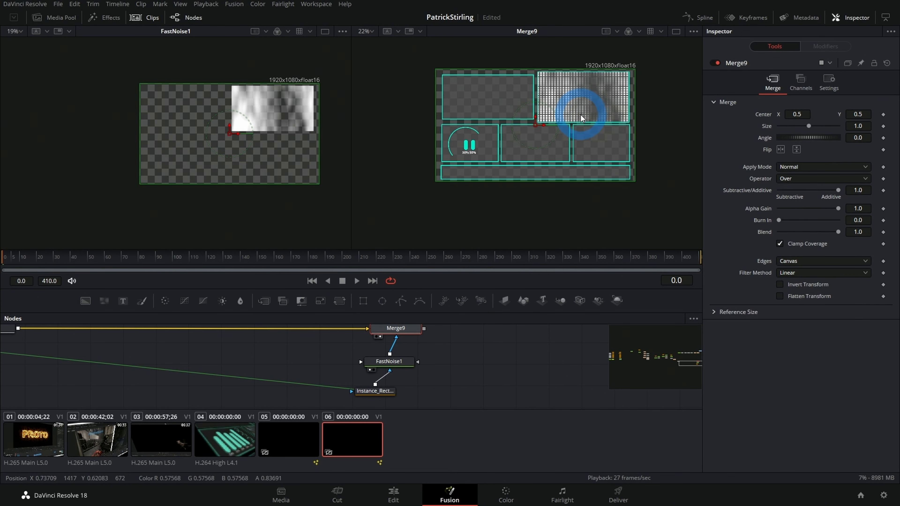
Step: Increase FastNoise1's Seethe Rate slightly to animate the grid's noise mask, and preview it by scrubbing to frame 96
{"action": "scroll", "coordinate": [581, 118], "scroll_direction": "up", "scroll_amount": 3}
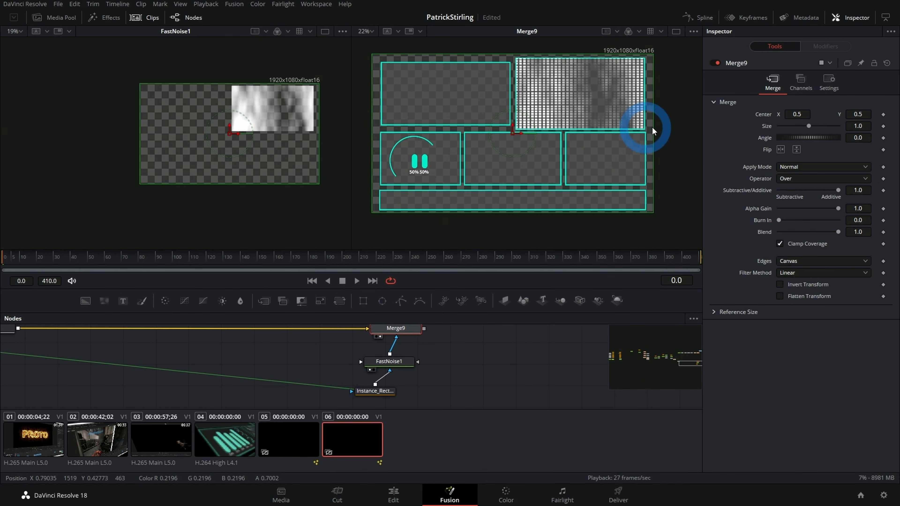
{"action": "left_click", "coordinate": [399, 362]}
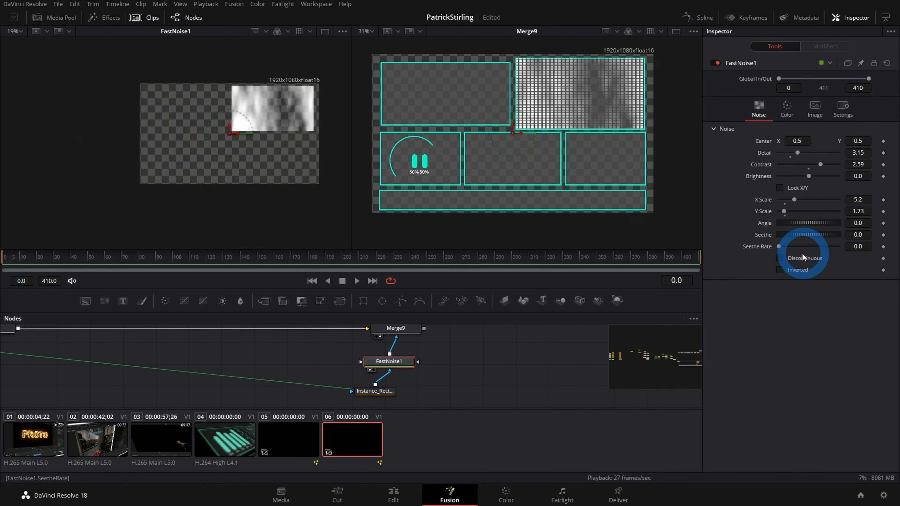
{"action": "left_click_drag", "start_coordinate": [780, 247], "coordinate": [803, 245]}
{"action": "left_click_drag", "start_coordinate": [41, 250], "coordinate": [165, 280]}
Step: Colour the grid's sRectangle1 teal with Red 0.0, Green 0.795 and Blue 0.693
{"action": "left_click_drag", "start_coordinate": [468, 375], "coordinate": [274, 374]}
{"action": "left_click", "coordinate": [257, 345]}
{"action": "left_click", "coordinate": [768, 116]}
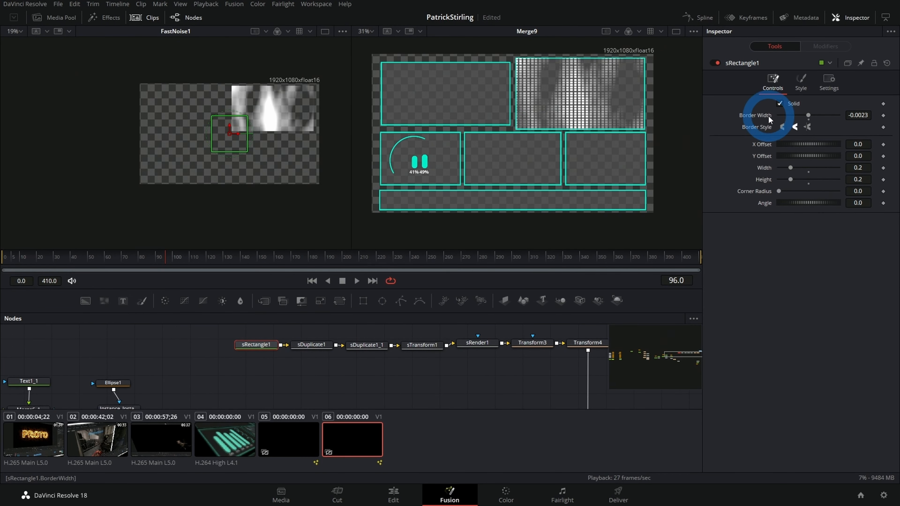
{"action": "left_click", "coordinate": [801, 83]}
{"action": "left_click_drag", "start_coordinate": [840, 128], "coordinate": [713, 124]}
{"action": "left_click", "coordinate": [839, 138]}
{"action": "left_click_drag", "start_coordinate": [838, 138], "coordinate": [824, 138]}
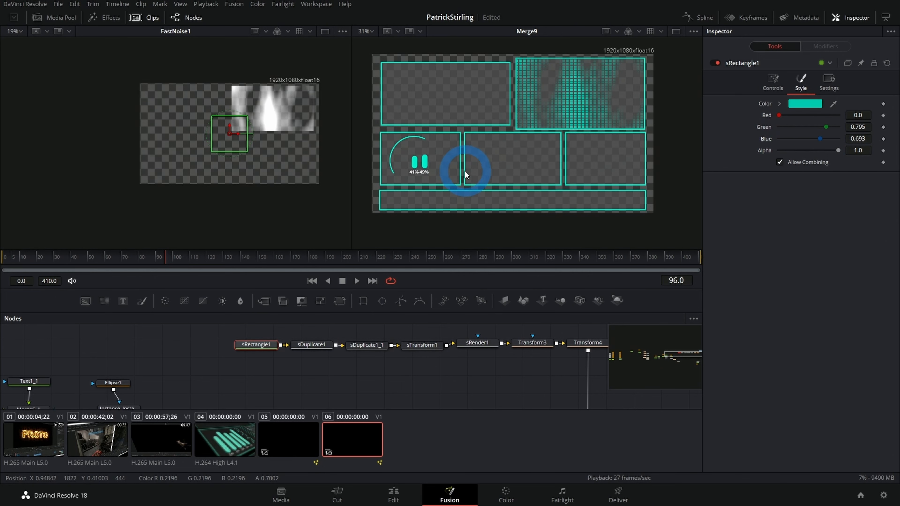
Step: Play the reference HUD animation in clip 04 to examine its panel designs, and return to the composition in clip 06
{"action": "scroll", "coordinate": [443, 150], "scroll_direction": "down", "scroll_amount": 2}
{"action": "scroll", "coordinate": [425, 160], "scroll_direction": "up", "scroll_amount": 1}
{"action": "left_click", "coordinate": [484, 387]}
{"action": "scroll", "coordinate": [477, 382], "scroll_direction": "down", "scroll_amount": 1}
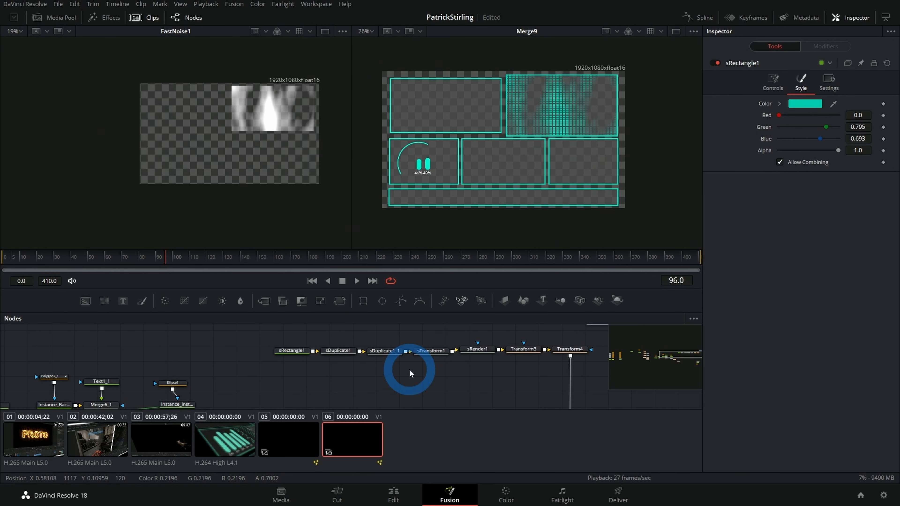
{"action": "left_click", "coordinate": [233, 446]}
{"action": "left_click", "coordinate": [617, 135]}
{"action": "key", "text": "space"}
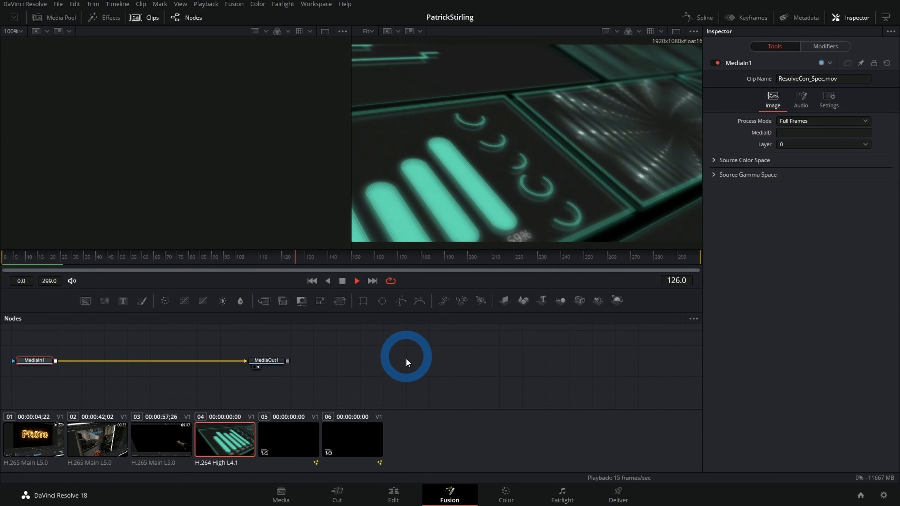
{"action": "key", "text": "space"}
{"action": "left_click", "coordinate": [366, 424]}
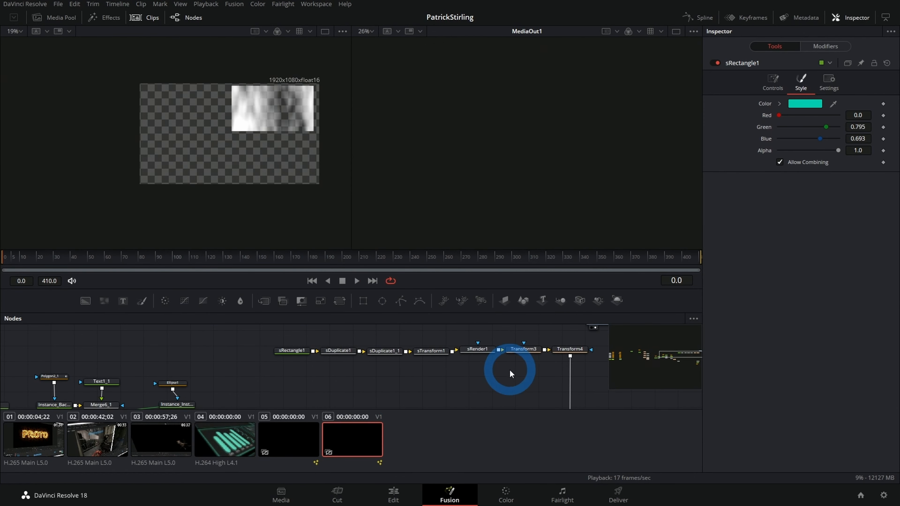
Step: Add an sEllipse node in the empty area of the node graph beyond Merge9
{"action": "left_click_drag", "start_coordinate": [461, 399], "coordinate": [174, 359]}
{"action": "scroll", "coordinate": [322, 348], "scroll_direction": "up", "scroll_amount": 2}
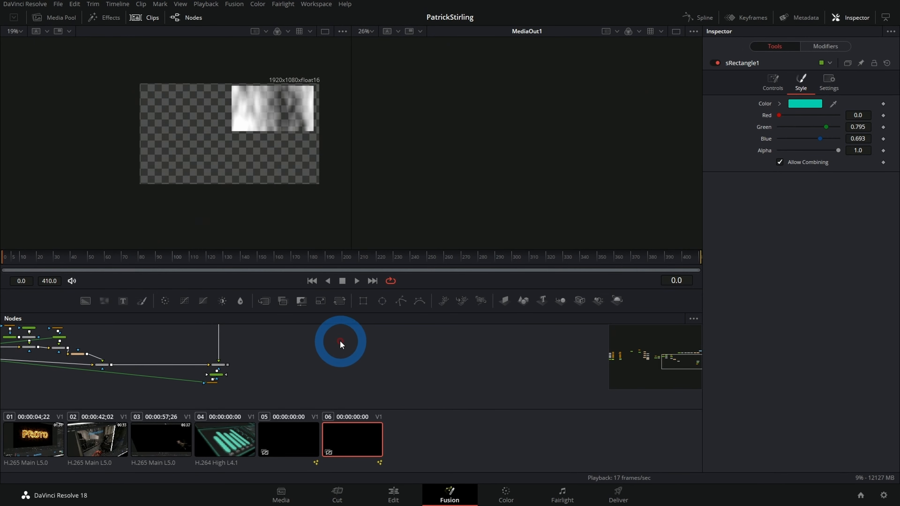
{"action": "left_click_drag", "start_coordinate": [334, 351], "coordinate": [338, 361]}
{"action": "key", "text": "shift+space"}
{"action": "type", "text": "sel"}
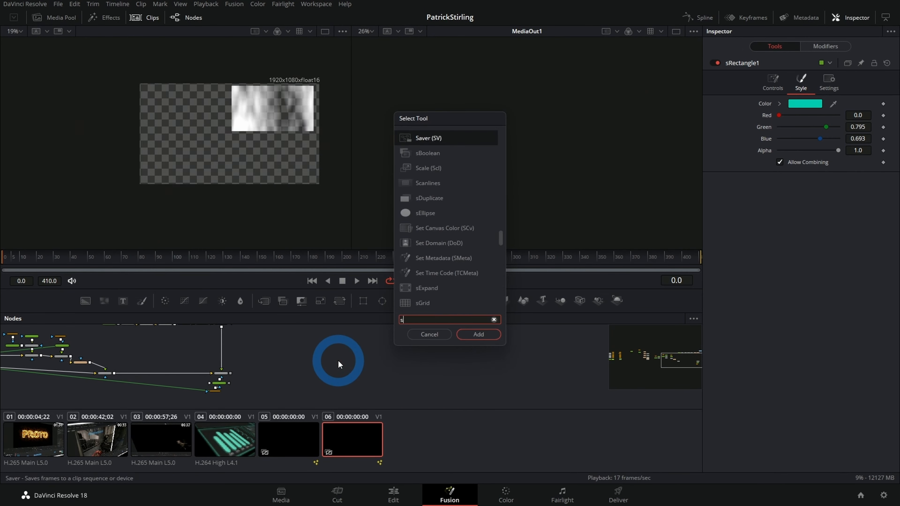
{"action": "key", "text": "Return"}
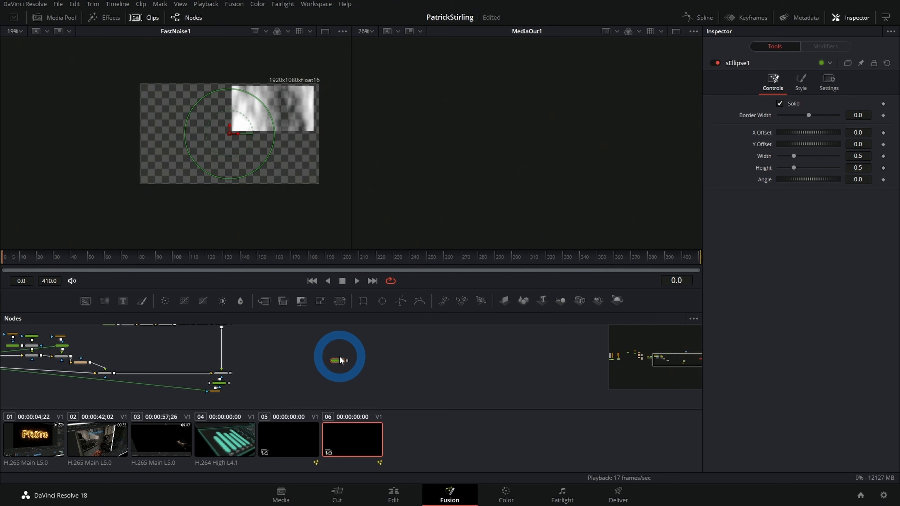
Step: Add an sRender node after sEllipse1 and show it in the second viewer
{"action": "key", "text": "shift+space"}
{"action": "type", "text": "sren"}
{"action": "key", "text": "Return"}
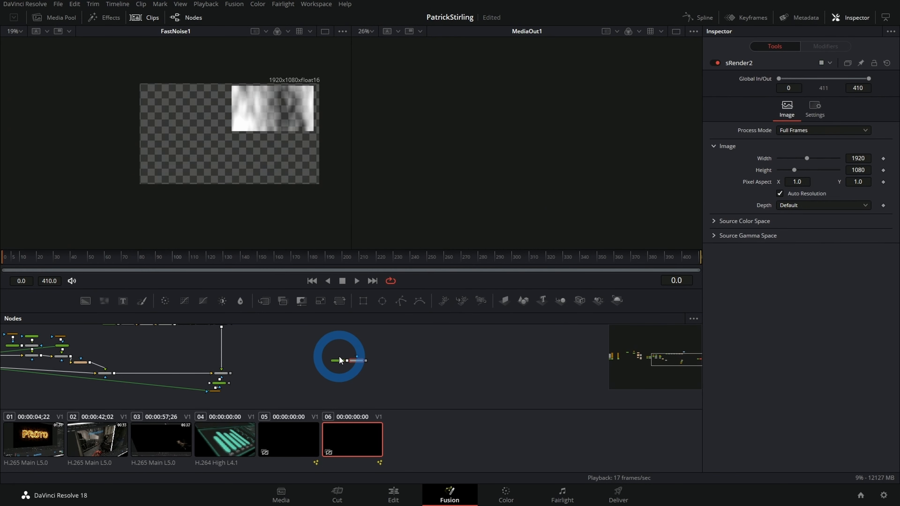
{"action": "scroll", "coordinate": [386, 349], "scroll_direction": "up", "scroll_amount": 3}
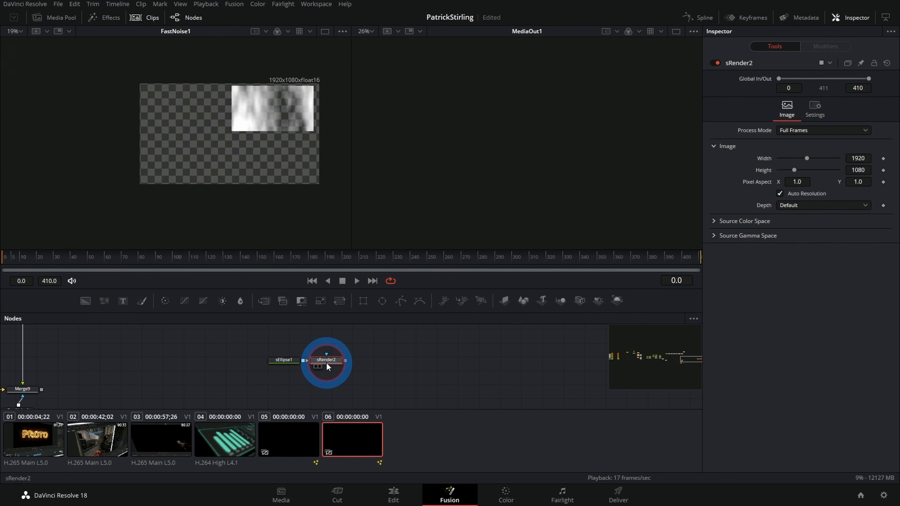
{"action": "key", "text": "2"}
{"action": "left_click_drag", "start_coordinate": [371, 365], "coordinate": [440, 338]}
Step: Turn off Solid on sEllipse1 and reduce it to a single dot with Length 0.0 and Border Width 0.063
{"action": "left_click", "coordinate": [346, 346]}
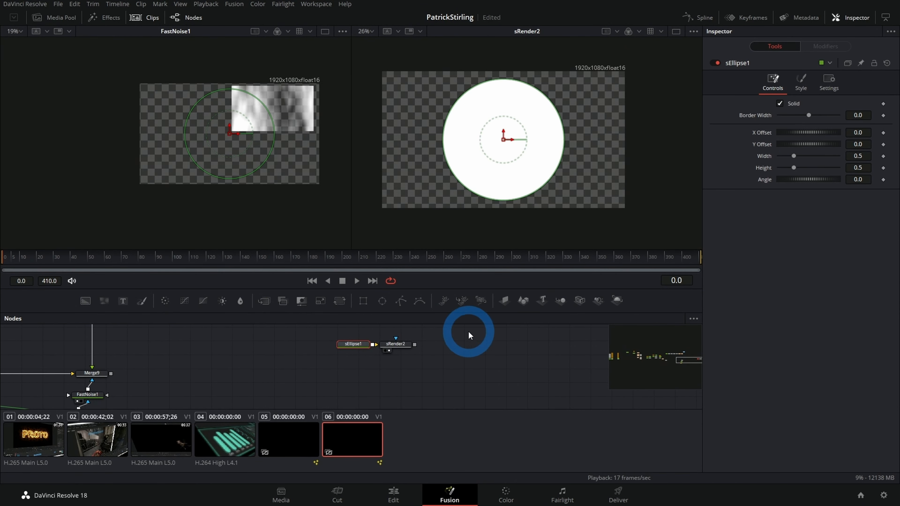
{"action": "left_click", "coordinate": [779, 104]}
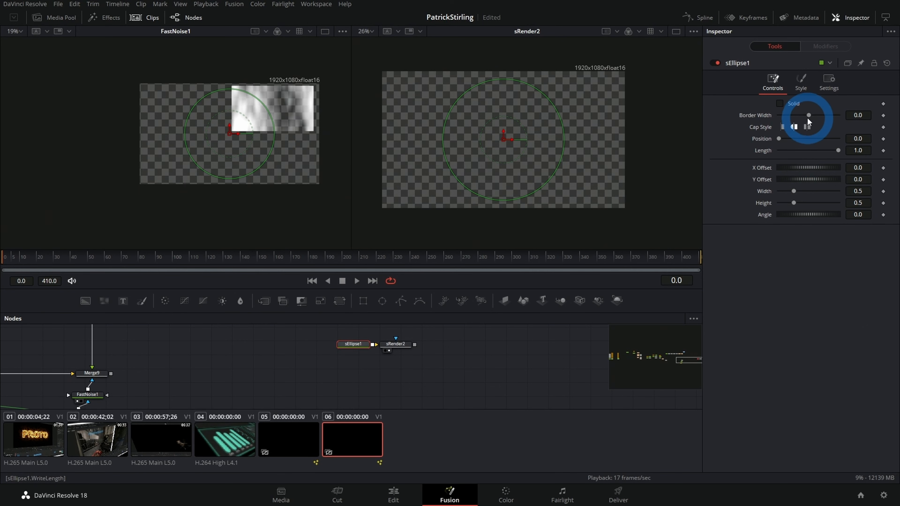
{"action": "left_click_drag", "start_coordinate": [808, 116], "coordinate": [810, 116]}
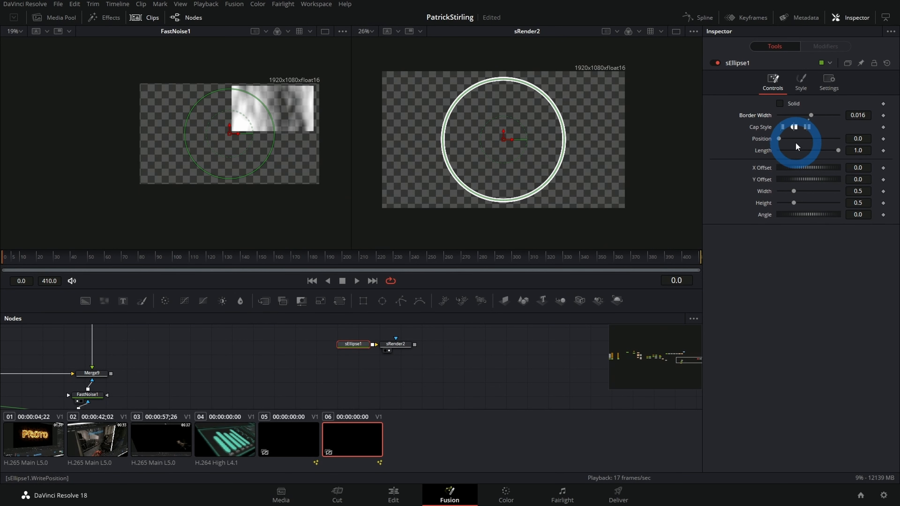
{"action": "left_click_drag", "start_coordinate": [838, 152], "coordinate": [619, 136]}
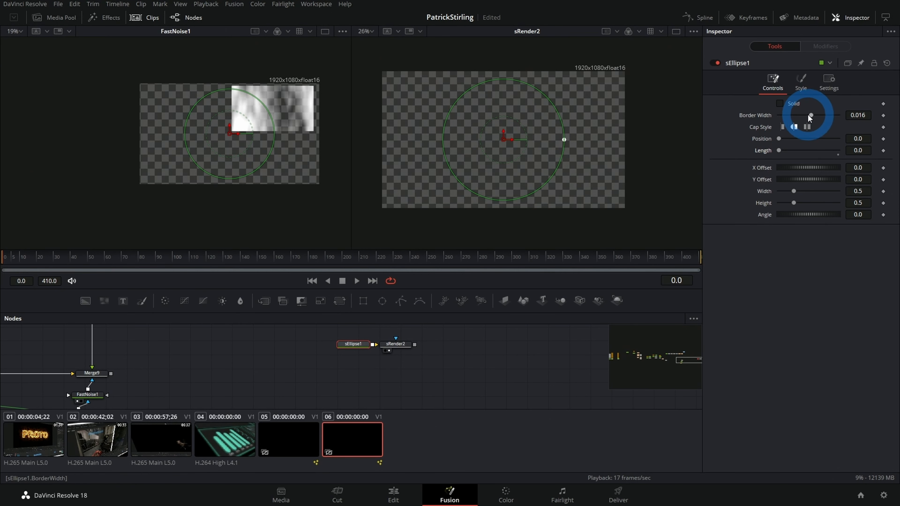
{"action": "left_click_drag", "start_coordinate": [811, 116], "coordinate": [819, 114]}
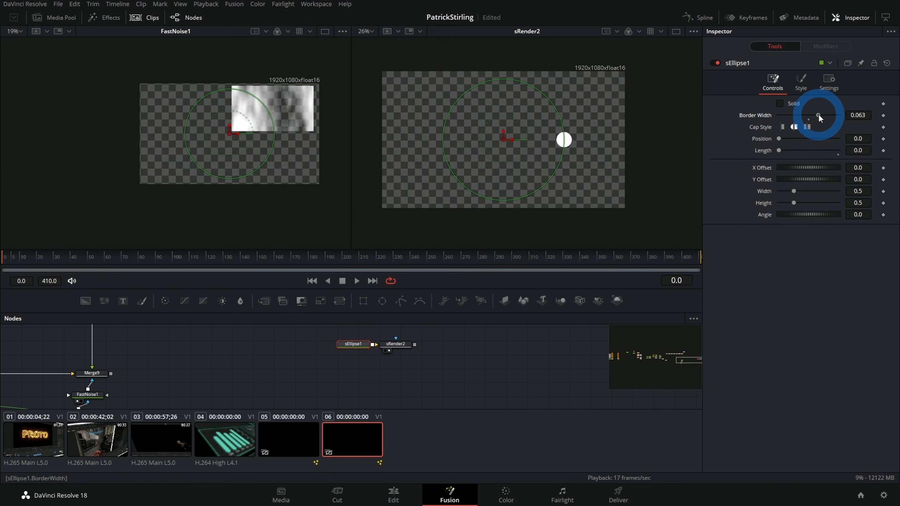
Step: Insert an sDuplicate node between sEllipse1 and sRender2 and set its Copies to 10
{"action": "left_click_drag", "start_coordinate": [398, 347], "coordinate": [482, 351]}
{"action": "left_click", "coordinate": [351, 349]}
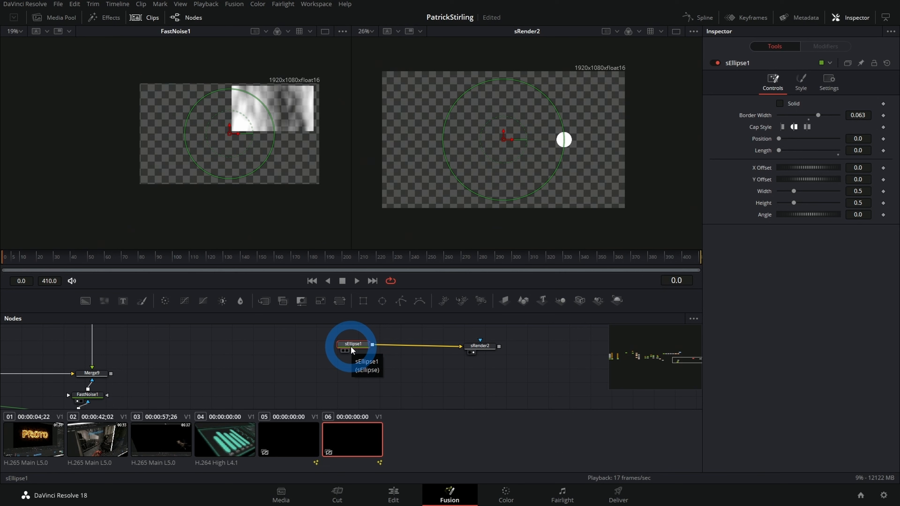
{"action": "key", "text": "shift+space"}
{"action": "type", "text": "sdup"}
{"action": "key", "text": "Return"}
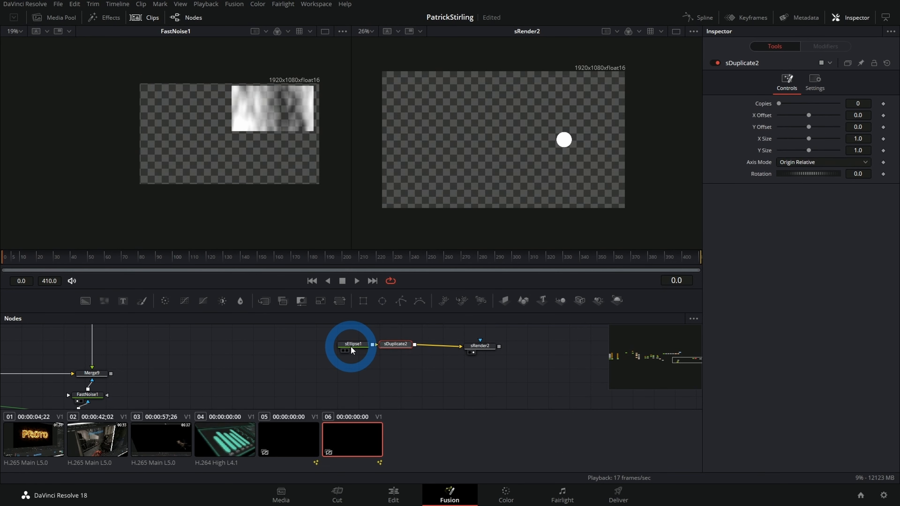
{"action": "left_click", "coordinate": [861, 105]}
{"action": "key", "text": "Tab"}
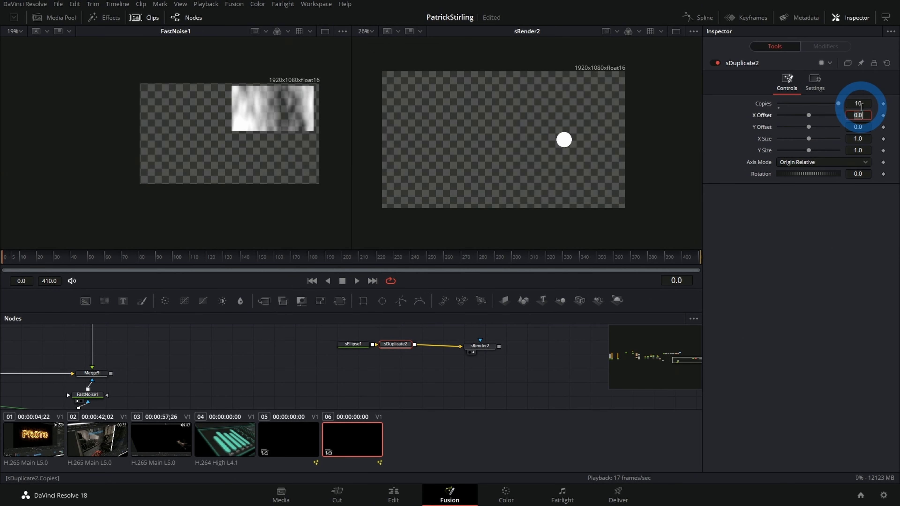
{"action": "left_click", "coordinate": [802, 220]}
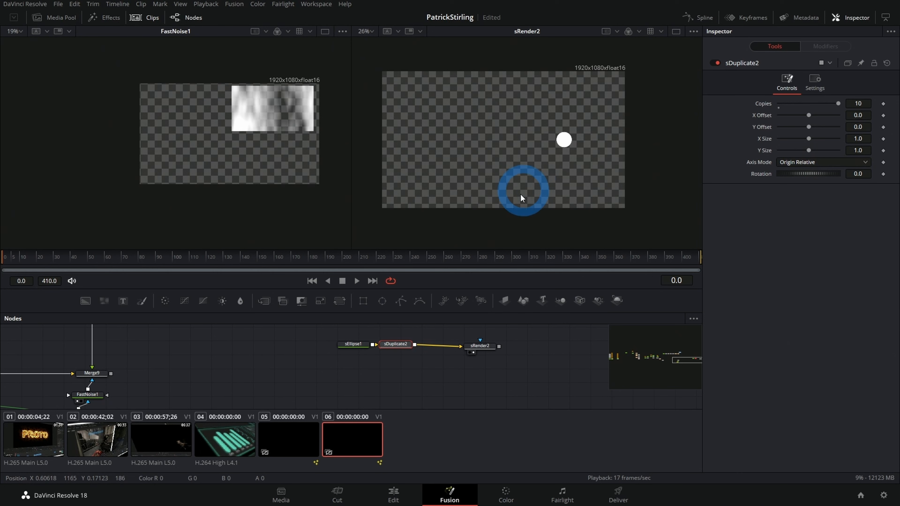
Step: Set sDuplicate2's Rotation to 15.5 so the dots fan out around the ellipse's centre
{"action": "left_click", "coordinate": [348, 347]}
{"action": "left_click", "coordinate": [513, 130]}
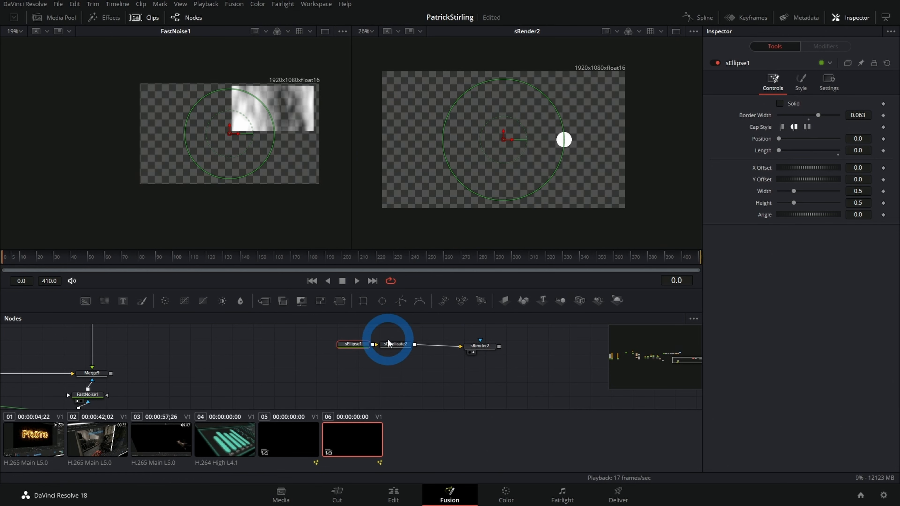
{"action": "left_click", "coordinate": [395, 344]}
{"action": "left_click_drag", "start_coordinate": [794, 170], "coordinate": [602, 191]}
Step: Set sDuplicate2's Copies to 5 and its Rotation to 47.8
{"action": "left_click", "coordinate": [862, 102]}
{"action": "type", "text": "5"}
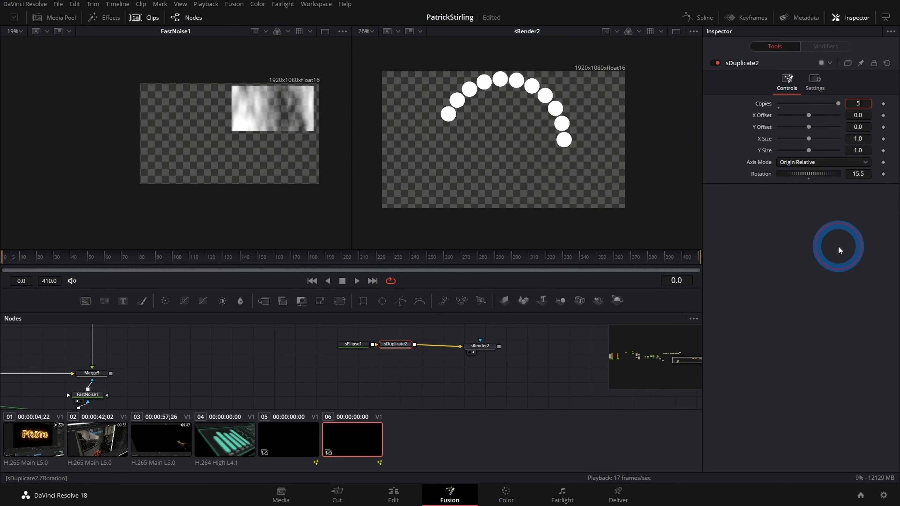
{"action": "key", "text": "Return"}
{"action": "mouse_move", "coordinate": [857, 174]}
{"action": "left_mouse_down"}
{"action": "mouse_move", "coordinate": [876, 176]}
{"action": "mouse_move", "coordinate": [477, 177]}
{"action": "mouse_move", "coordinate": [546, 185]}
{"action": "mouse_move", "coordinate": [856, 172]}
{"action": "left_mouse_up"}
{"action": "left_click", "coordinate": [764, 224]}
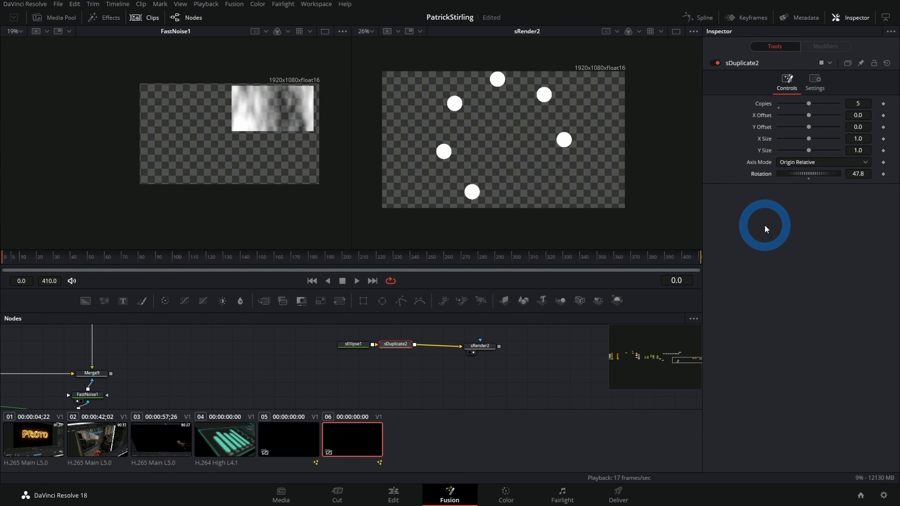
Step: Drive sDuplicate2's Rotation with the expression 360/Copies to space the dots evenly around the circle
{"action": "right_click", "coordinate": [765, 176]}
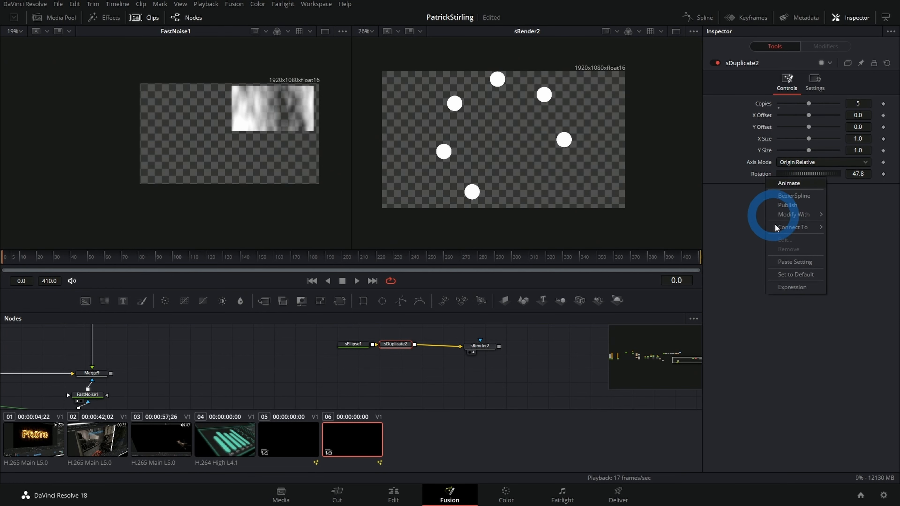
{"action": "left_click", "coordinate": [784, 286]}
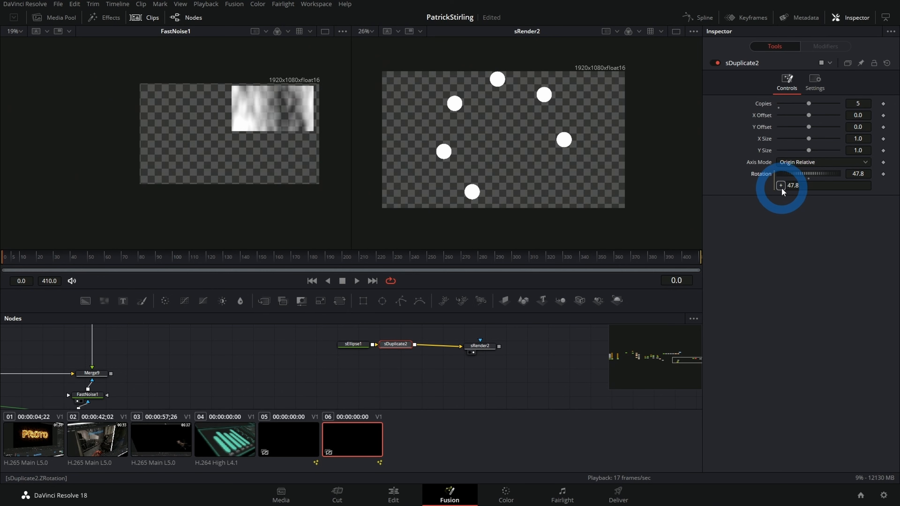
{"action": "left_click_drag", "start_coordinate": [781, 187], "coordinate": [804, 185]}
{"action": "double_click", "coordinate": [802, 186]}
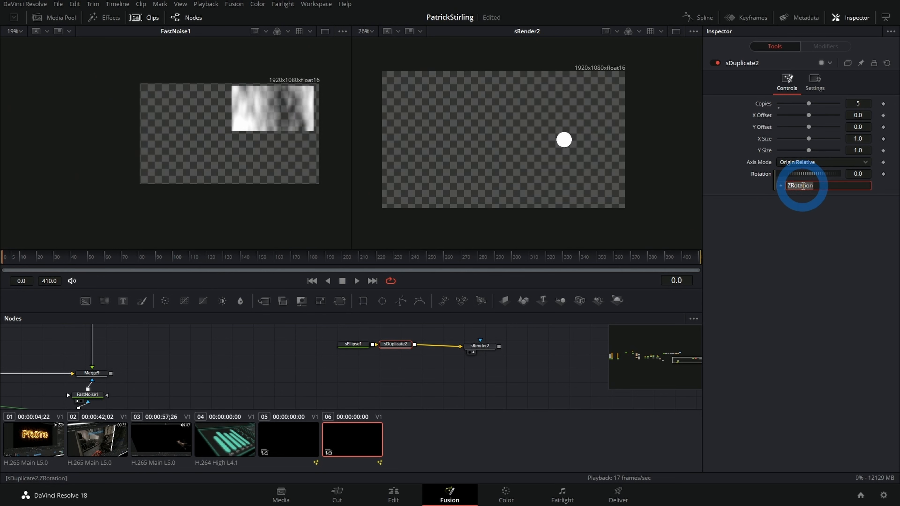
{"action": "type", "text": "360"}
{"action": "left_click", "coordinate": [804, 216]}
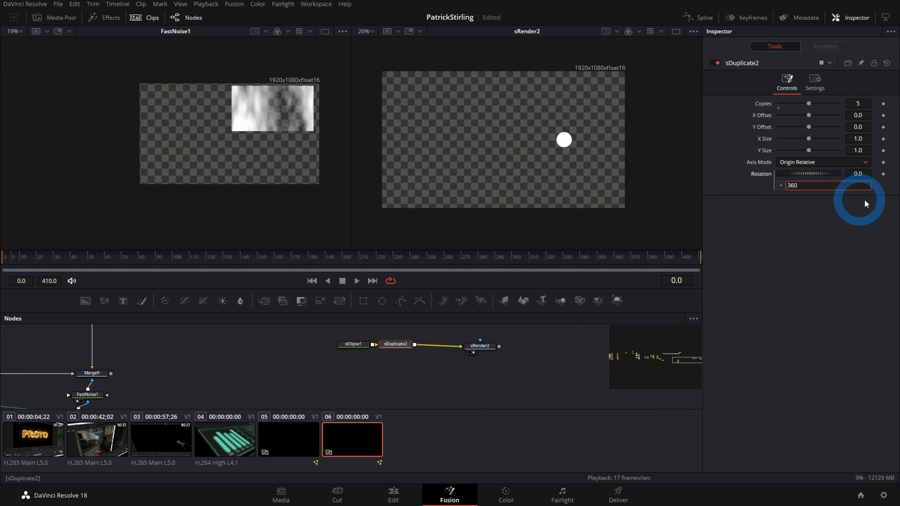
{"action": "left_click", "coordinate": [802, 189]}
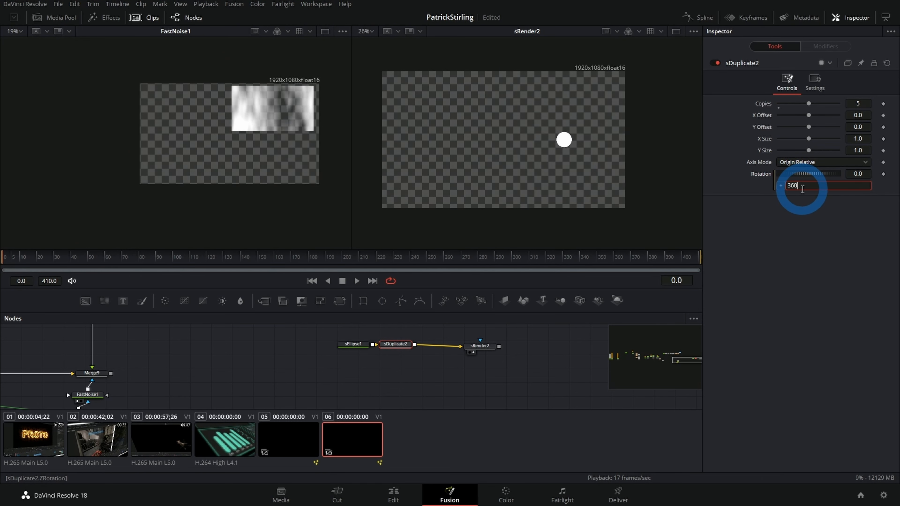
{"action": "left_click_drag", "start_coordinate": [780, 185], "coordinate": [759, 103]}
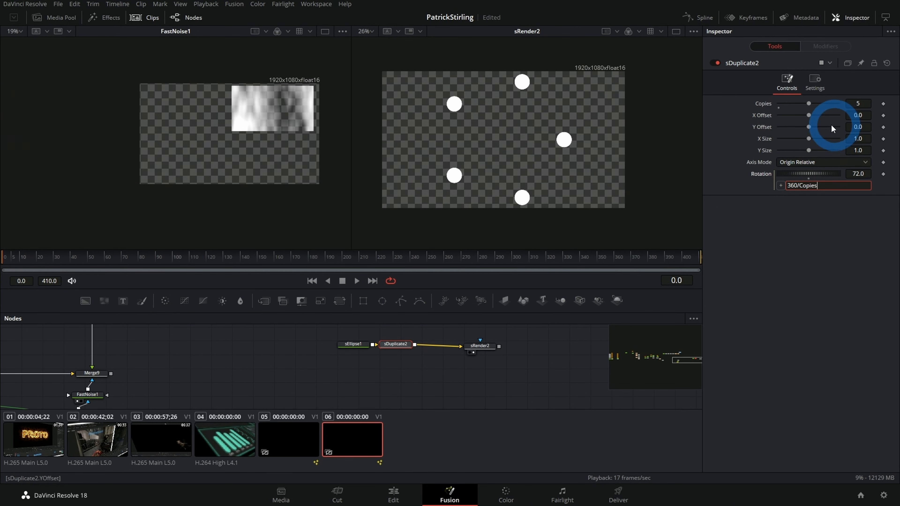
Step: Test the rotation expression with 10 copies, and set sDuplicate2's Copies to 7
{"action": "left_click", "coordinate": [858, 103]}
{"action": "type", "text": "10"}
{"action": "key", "text": "Tab"}
{"action": "left_click", "coordinate": [858, 102]}
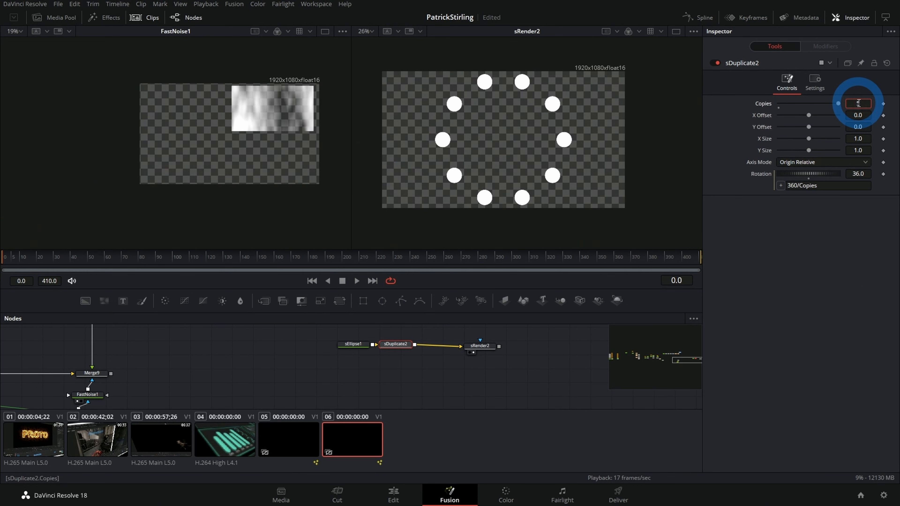
{"action": "type", "text": "7"}
{"action": "key", "text": "Tab"}
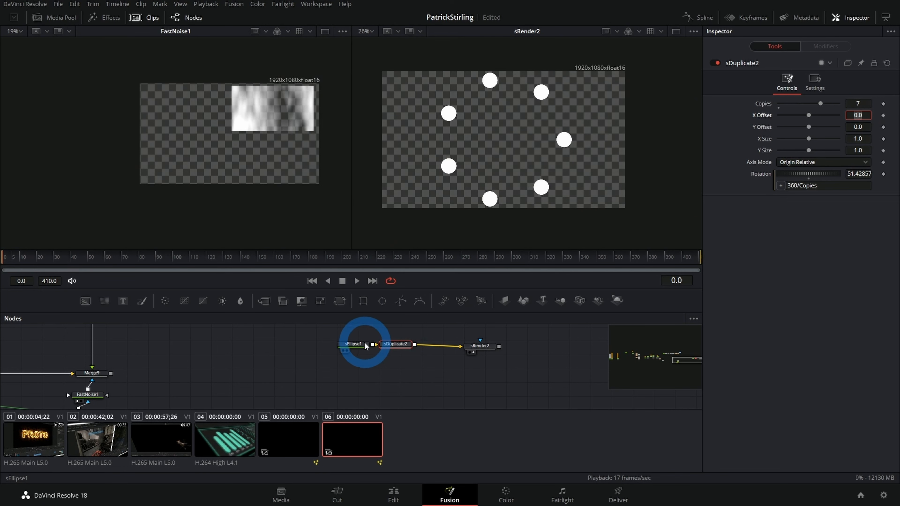
Step: Set sEllipse1's Border Width to 0.043 and its Angle to 25.1
{"action": "left_click", "coordinate": [358, 344]}
{"action": "left_click_drag", "start_coordinate": [861, 116], "coordinate": [768, 129]}
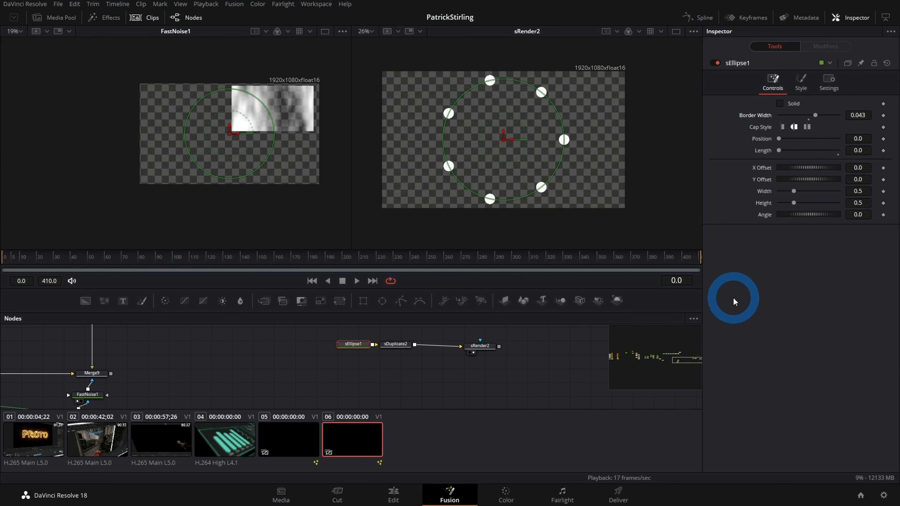
{"action": "left_click_drag", "start_coordinate": [863, 215], "coordinate": [520, 220]}
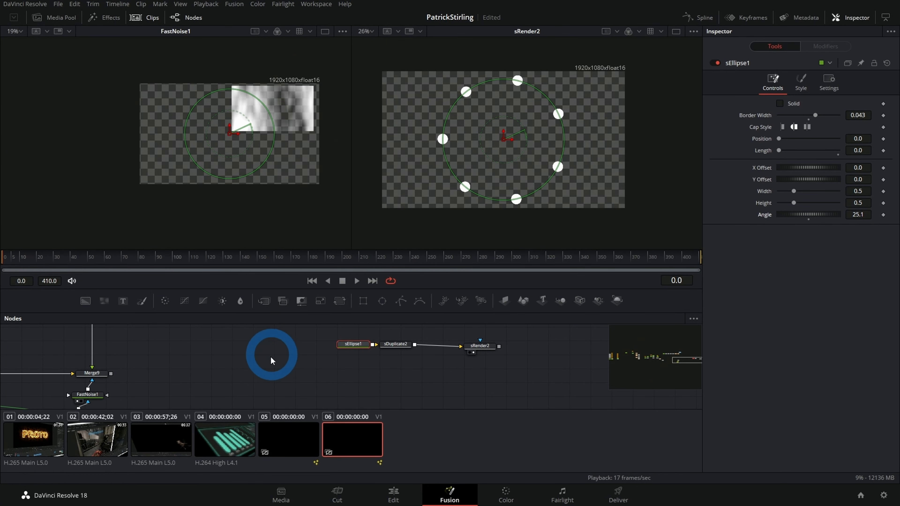
Step: Check the ResolveCon_Spec.mov reference clip, return to the last composition, and modify sEllipse1's Angle with a Perturb modifier
{"action": "left_click", "coordinate": [243, 437]}
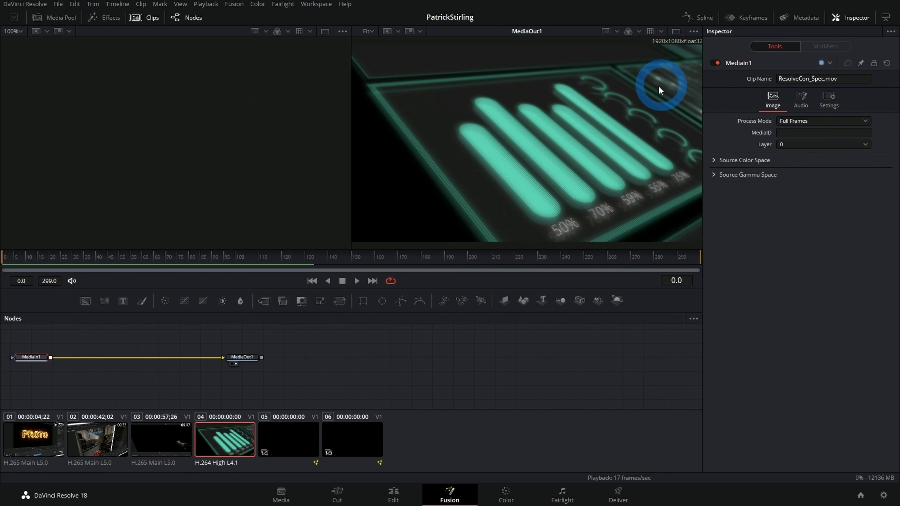
{"action": "left_click", "coordinate": [343, 440]}
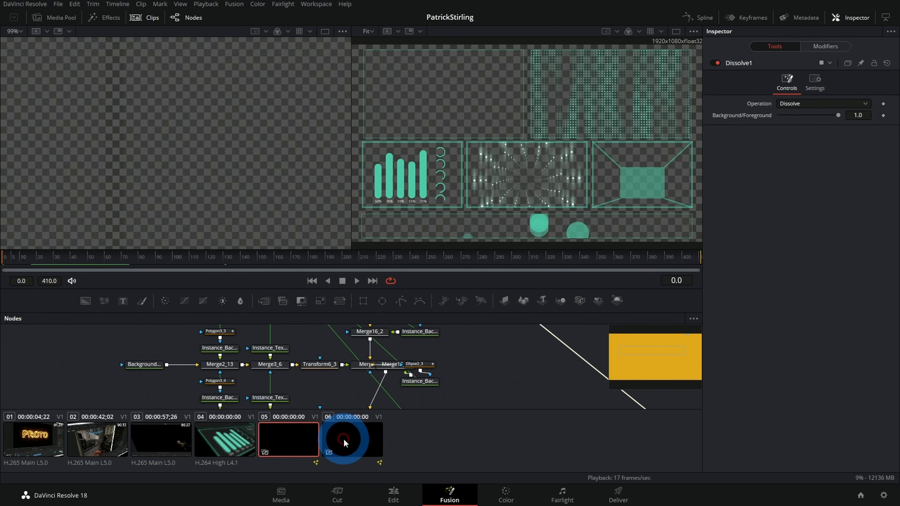
{"action": "right_click", "coordinate": [769, 215]}
{"action": "left_click", "coordinate": [796, 254]}
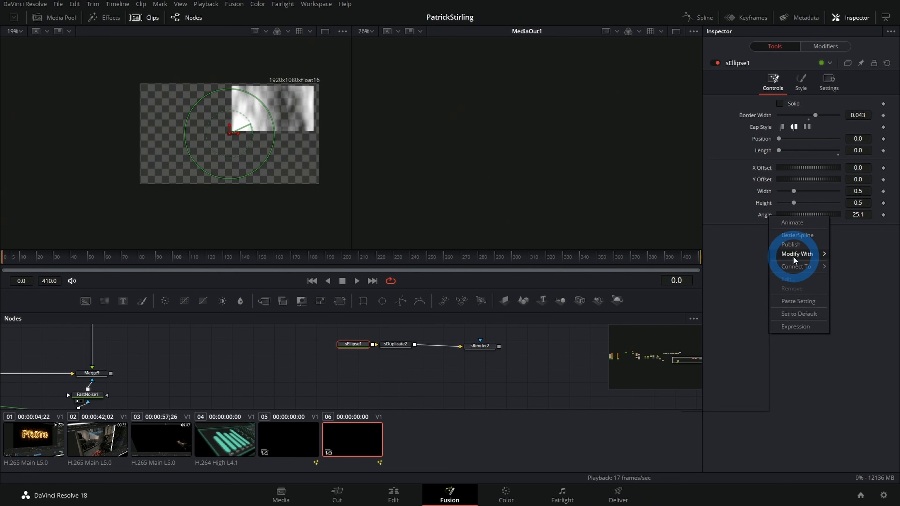
{"action": "left_click", "coordinate": [699, 385]}
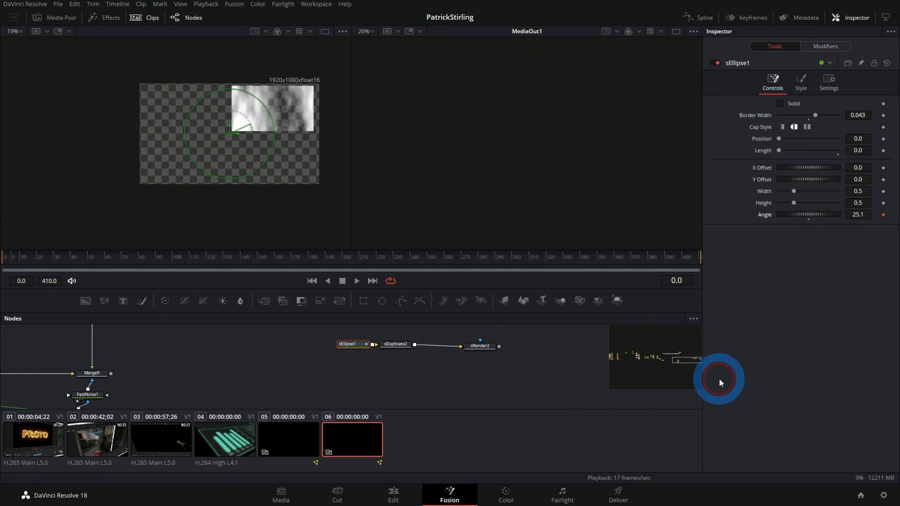
Step: View sRender2 and play back the perturbed ring of dots with sEllipse1 selected
{"action": "left_click", "coordinate": [473, 350]}
{"action": "left_click_drag", "start_coordinate": [473, 350], "coordinate": [491, 227]}
{"action": "key", "text": "space"}
{"action": "left_click", "coordinate": [415, 373]}
{"action": "left_click", "coordinate": [348, 345]}
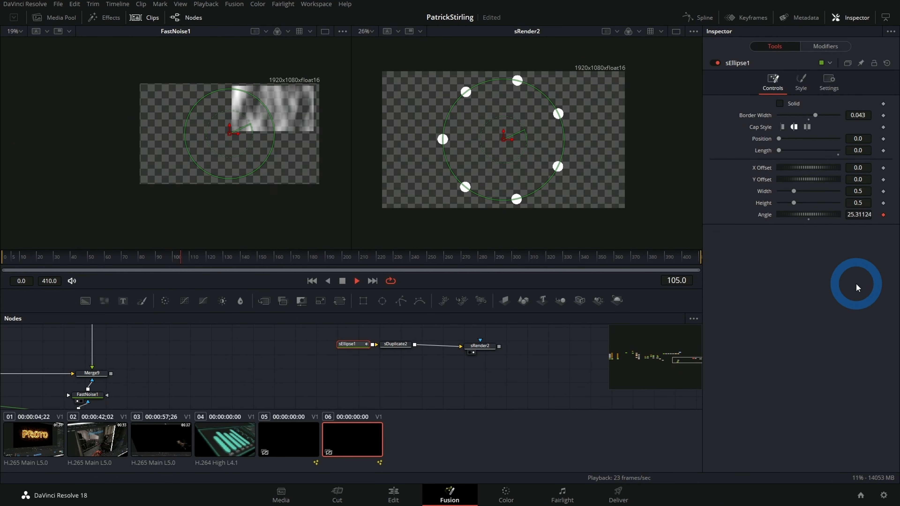
{"action": "key", "text": "1"}
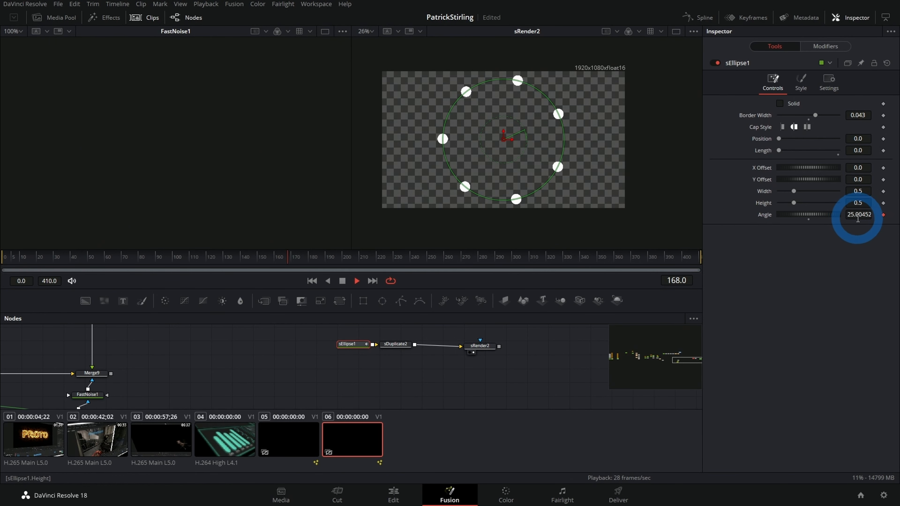
Step: Set the Strength of the Perturb modifier on sEllipse1's Angle to 360
{"action": "left_click", "coordinate": [822, 51]}
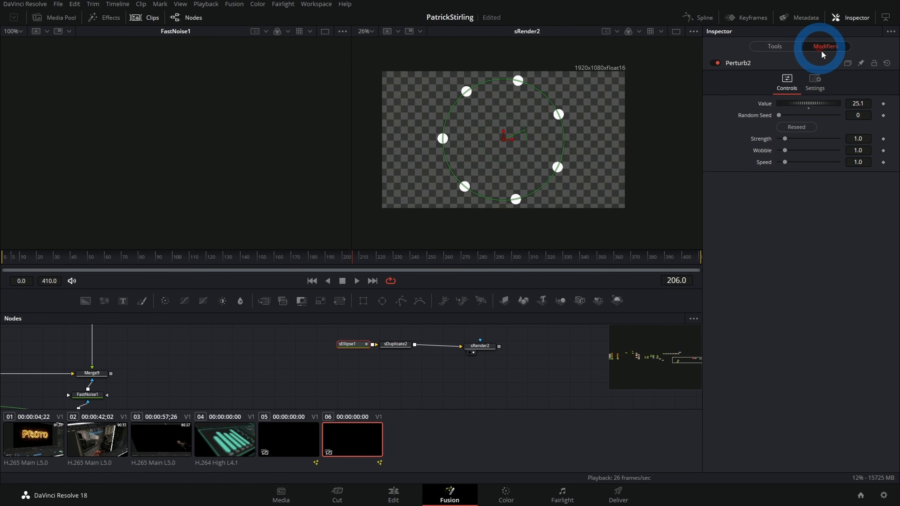
{"action": "left_click", "coordinate": [853, 103]}
{"action": "left_click", "coordinate": [856, 139]}
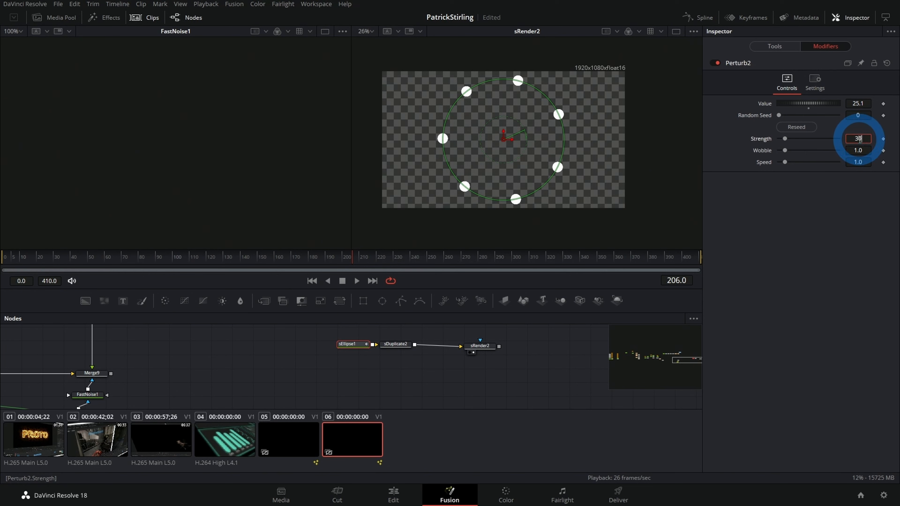
{"action": "type", "text": "360"}
{"action": "key", "text": "Return"}
{"action": "left_click", "coordinate": [853, 245]}
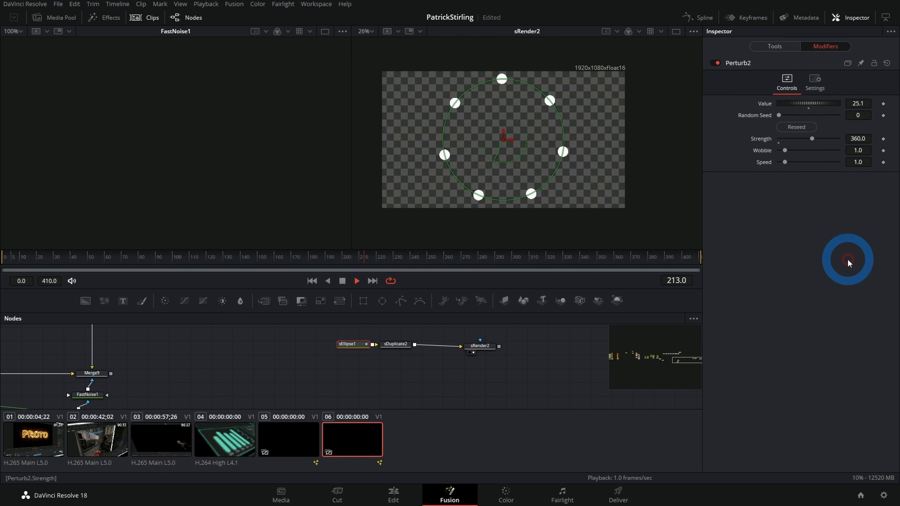
Step: Set the Perturb modifier's Wobble to 0.55 and Speed to 0.36, and play back the motion
{"action": "left_click", "coordinate": [861, 151]}
{"action": "type", "text": "0.81"}
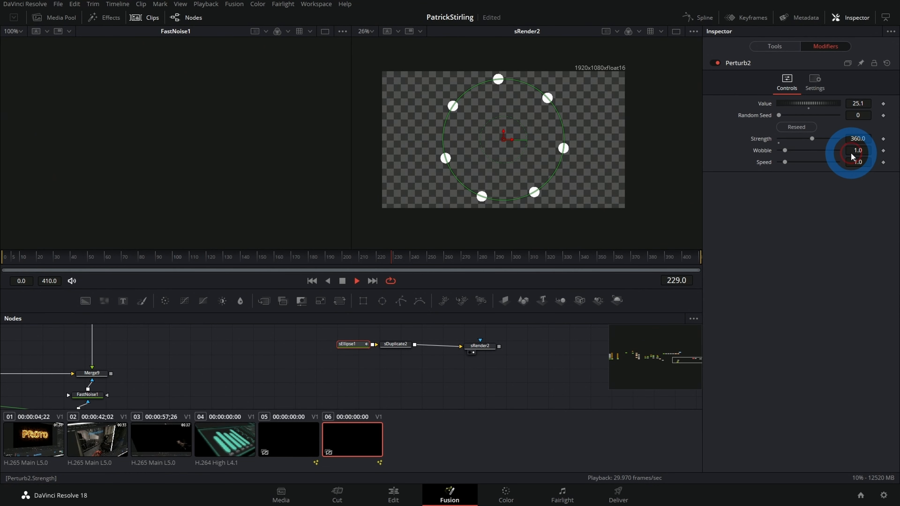
{"action": "key", "text": "BackSpace"}
{"action": "key", "text": "BackSpace"}
{"action": "type", "text": "77"}
{"action": "left_click_drag", "start_coordinate": [855, 153], "coordinate": [850, 157]}
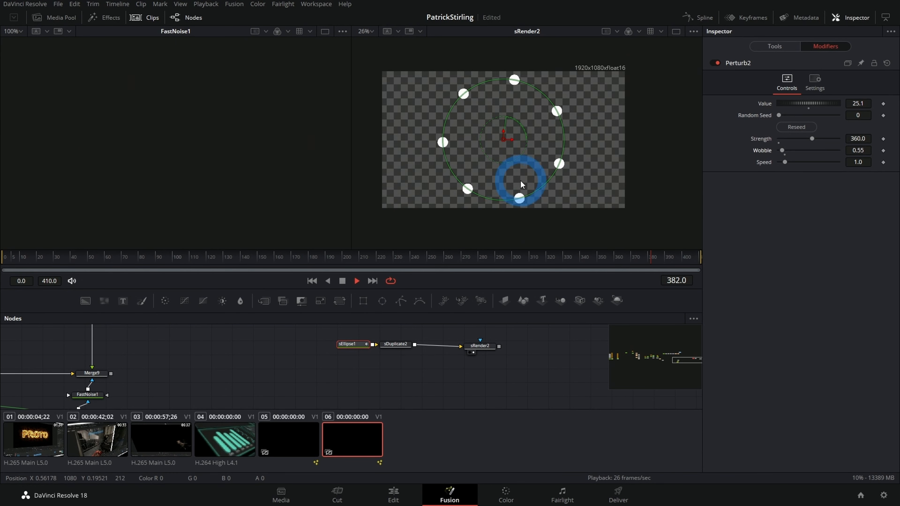
{"action": "left_click_drag", "start_coordinate": [864, 166], "coordinate": [829, 164]}
{"action": "key", "text": "space"}
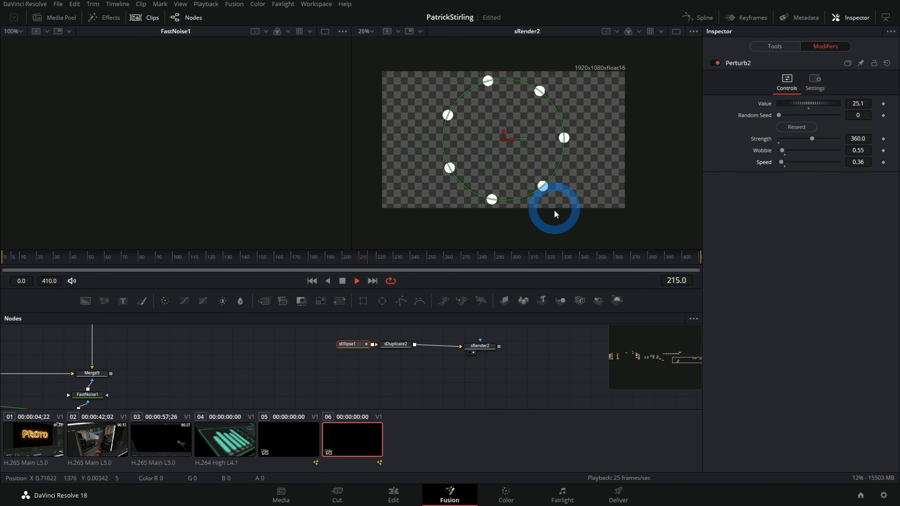
Step: Move sRender2 closer to sDuplicate2 and add a Trails node after it
{"action": "left_click_drag", "start_coordinate": [478, 349], "coordinate": [448, 349]}
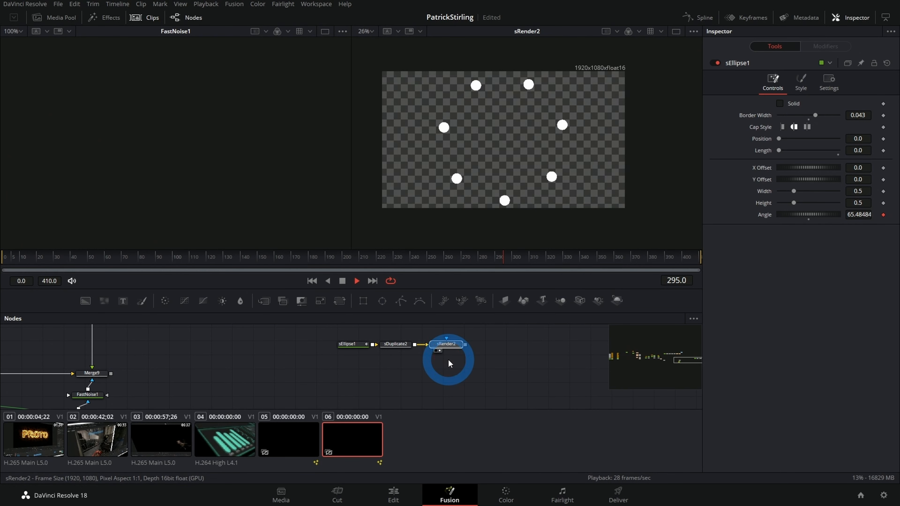
{"action": "left_click", "coordinate": [448, 360]}
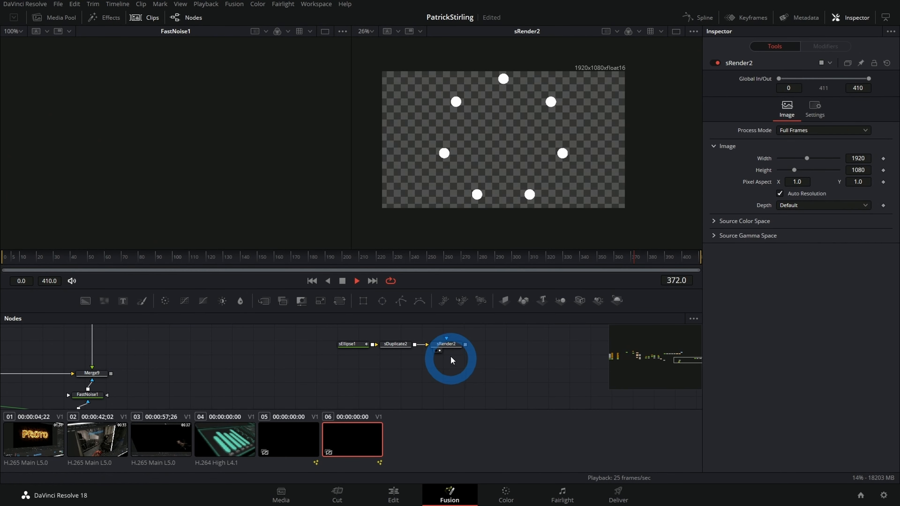
{"action": "left_click", "coordinate": [446, 346]}
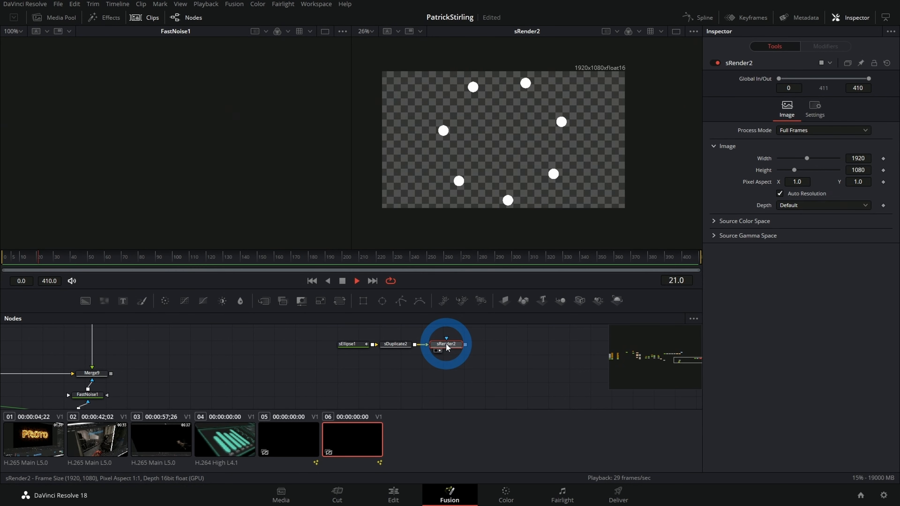
{"action": "key", "text": "shift+space"}
{"action": "type", "text": "sdu"}
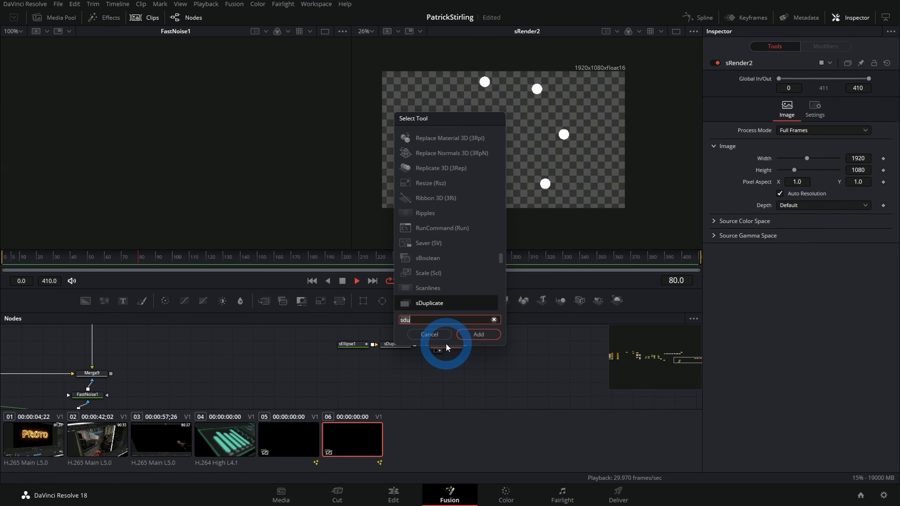
{"action": "key", "text": "BackSpace"}
{"action": "key", "text": "BackSpace"}
{"action": "key", "text": "BackSpace"}
{"action": "type", "text": "trai"}
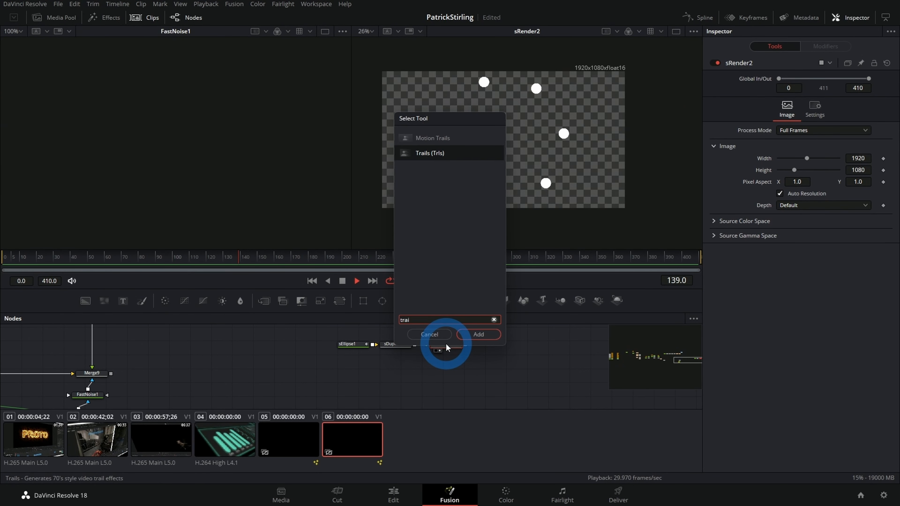
{"action": "key", "text": "Return"}
{"action": "left_click_drag", "start_coordinate": [458, 343], "coordinate": [483, 345]}
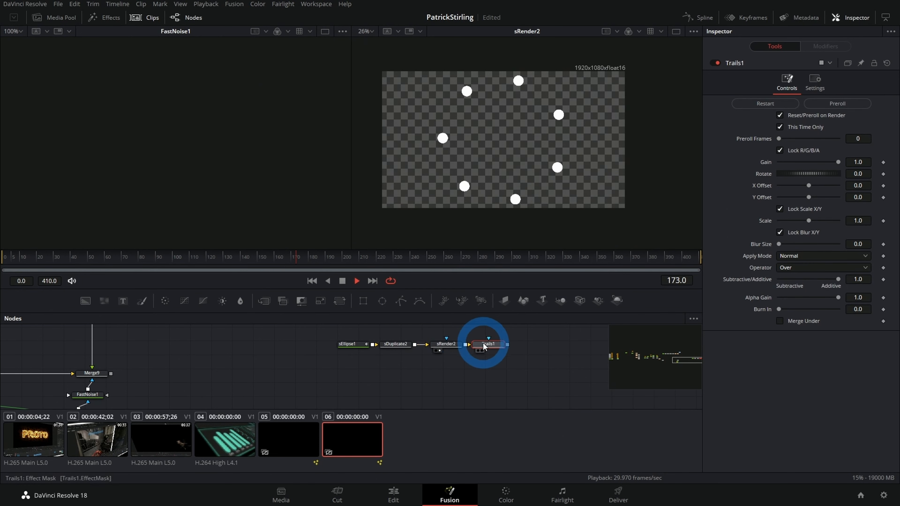
Step: Load Trails1 into the viewer and play back the trailing dots
{"action": "key", "text": "space"}
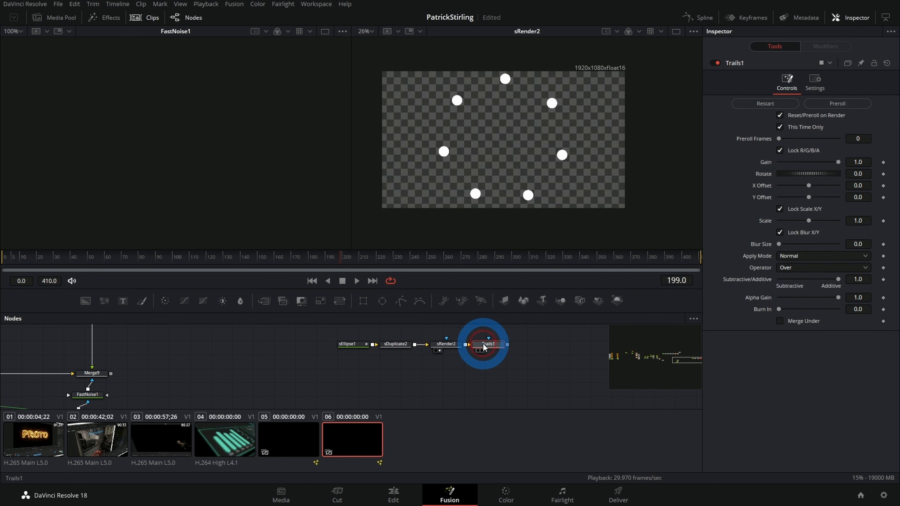
{"action": "key", "text": "2"}
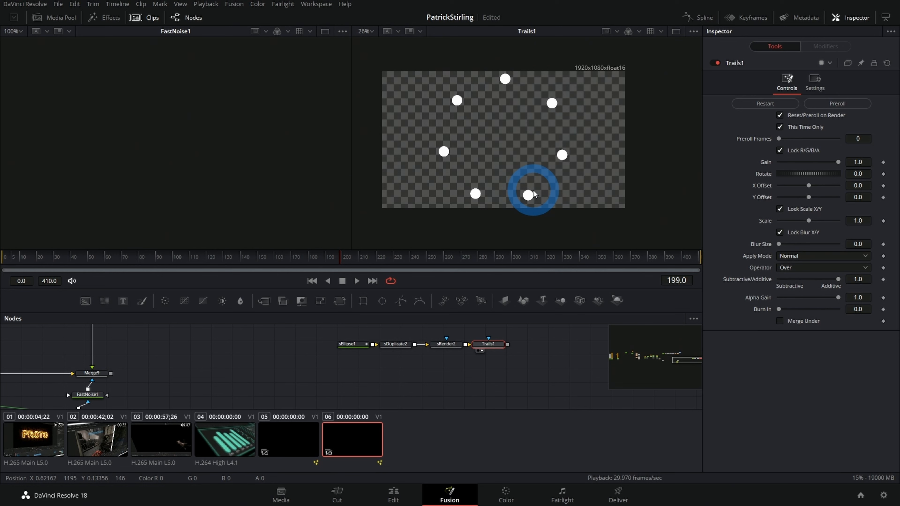
{"action": "key", "text": "space"}
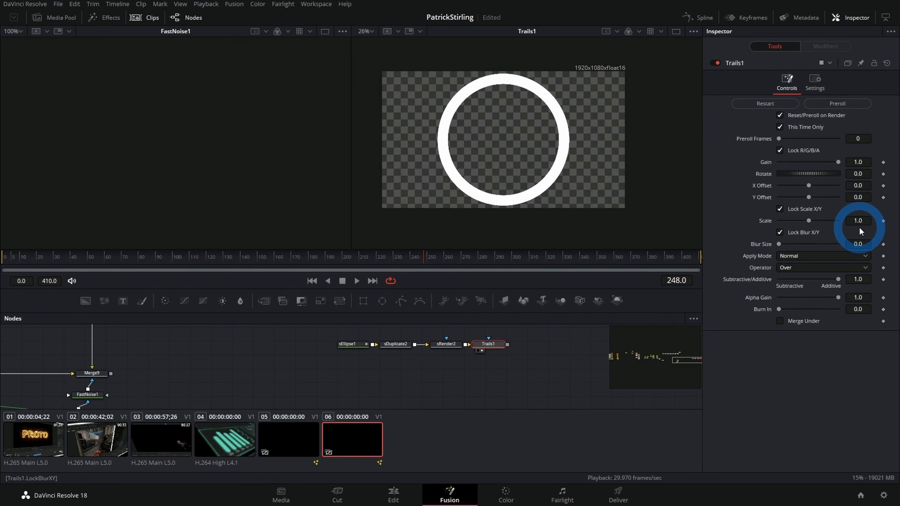
Step: Set Trails1's Scale to 0.75 and Gain to 0.669 for fading inward trails, and play back the animation
{"action": "left_click_drag", "start_coordinate": [861, 217], "coordinate": [809, 224]}
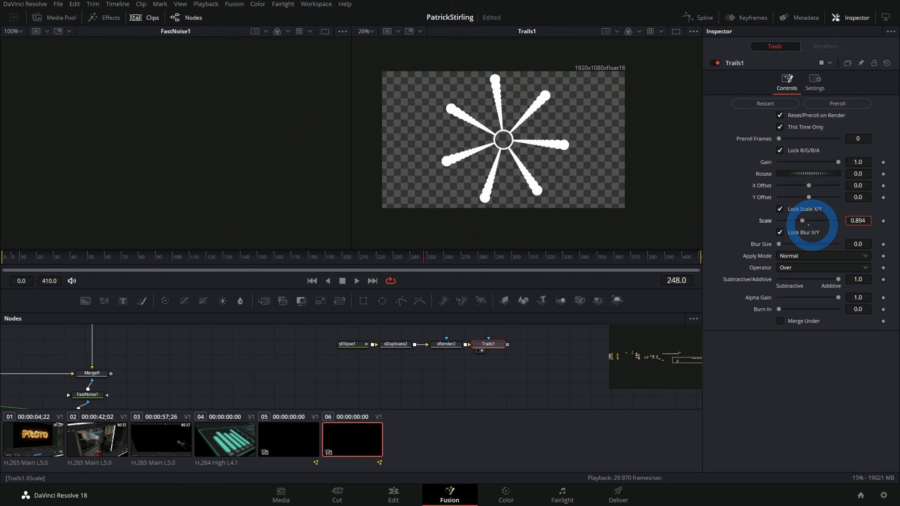
{"action": "left_click", "coordinate": [859, 221]}
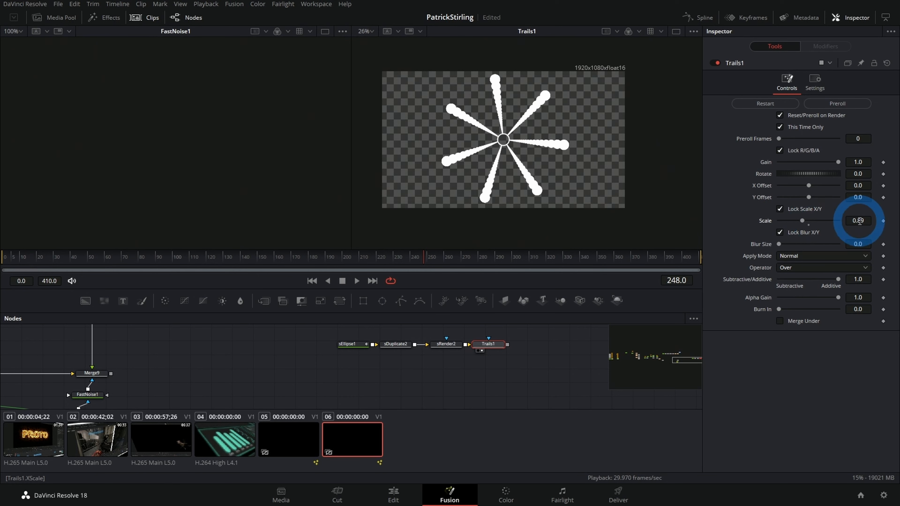
{"action": "left_click_drag", "start_coordinate": [838, 162], "coordinate": [799, 166]}
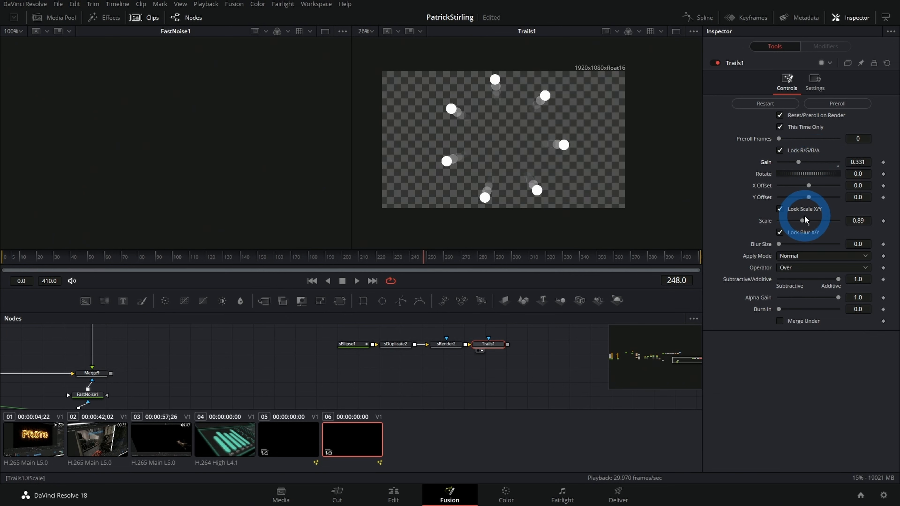
{"action": "mouse_move", "coordinate": [800, 220]}
{"action": "left_mouse_down"}
{"action": "mouse_move", "coordinate": [784, 222]}
{"action": "mouse_move", "coordinate": [793, 221]}
{"action": "left_mouse_up"}
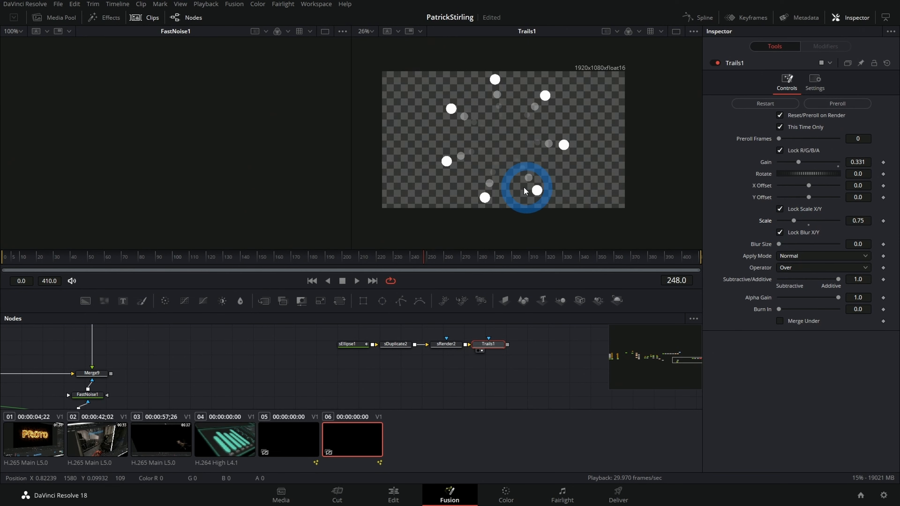
{"action": "scroll", "coordinate": [540, 186], "scroll_direction": "up", "scroll_amount": 2}
{"action": "scroll", "coordinate": [574, 182], "scroll_direction": "up", "scroll_amount": 2}
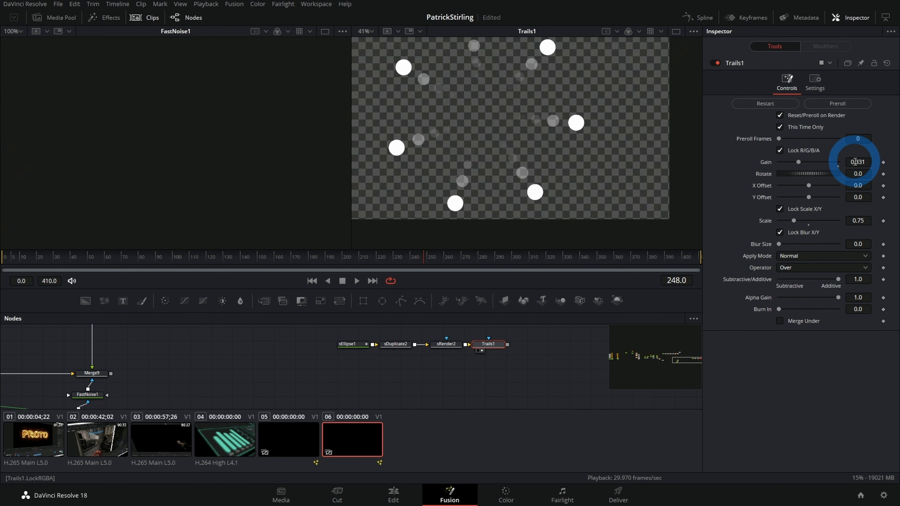
{"action": "left_click_drag", "start_coordinate": [857, 161], "coordinate": [893, 161]}
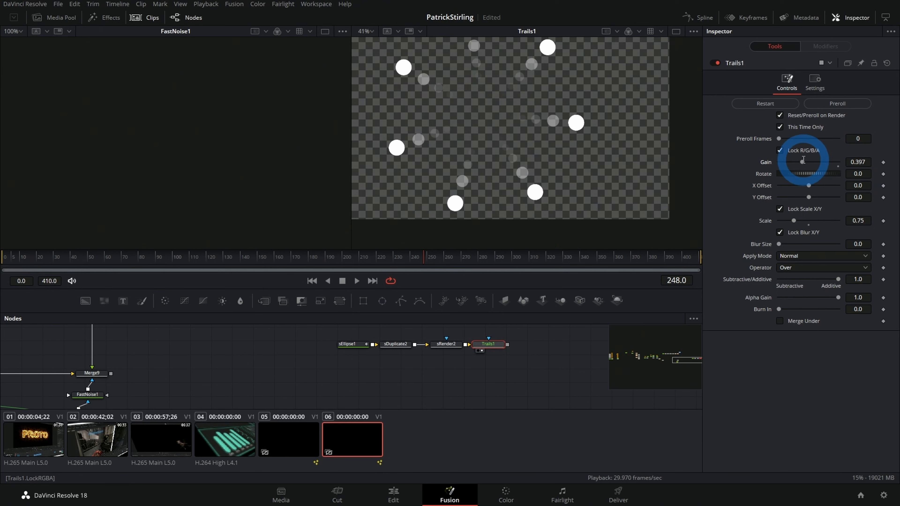
{"action": "left_click_drag", "start_coordinate": [801, 163], "coordinate": [817, 161]}
{"action": "left_click_drag", "start_coordinate": [458, 400], "coordinate": [472, 391]}
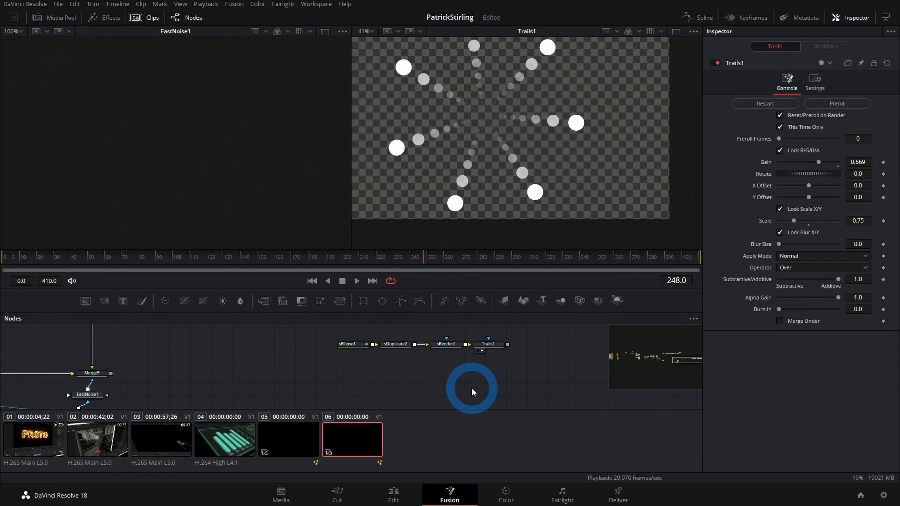
{"action": "key", "text": "space"}
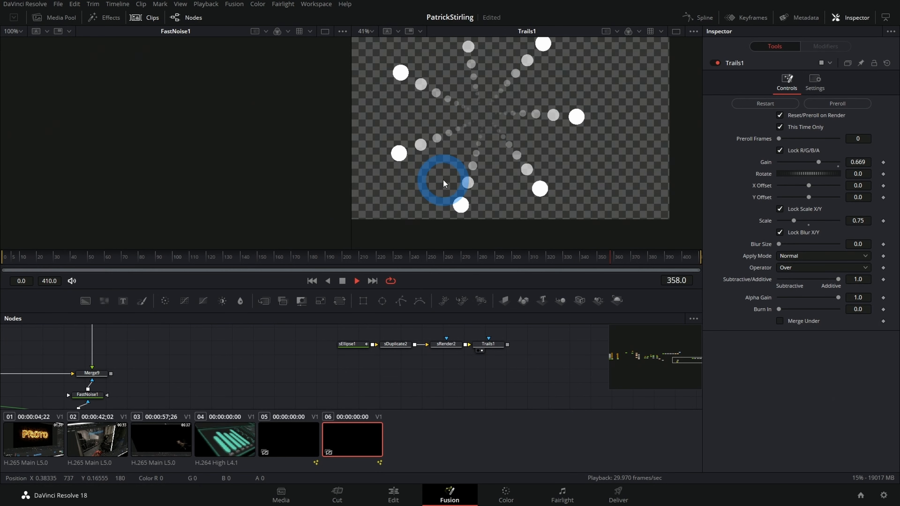
{"action": "key", "text": "space"}
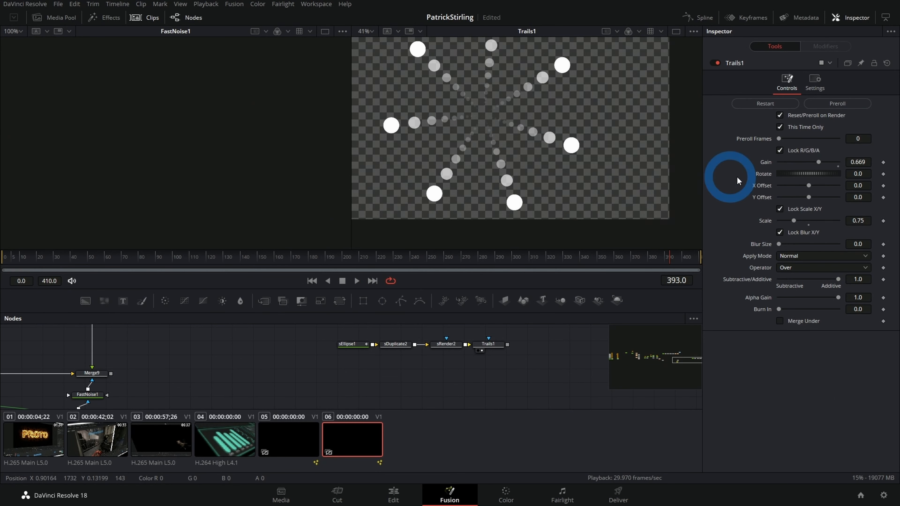
Step: Set Trails1's Preroll Frames to 11 and play back the trails
{"action": "double_click", "coordinate": [858, 139]}
{"action": "type", "text": "6"}
{"action": "key", "text": "space"}
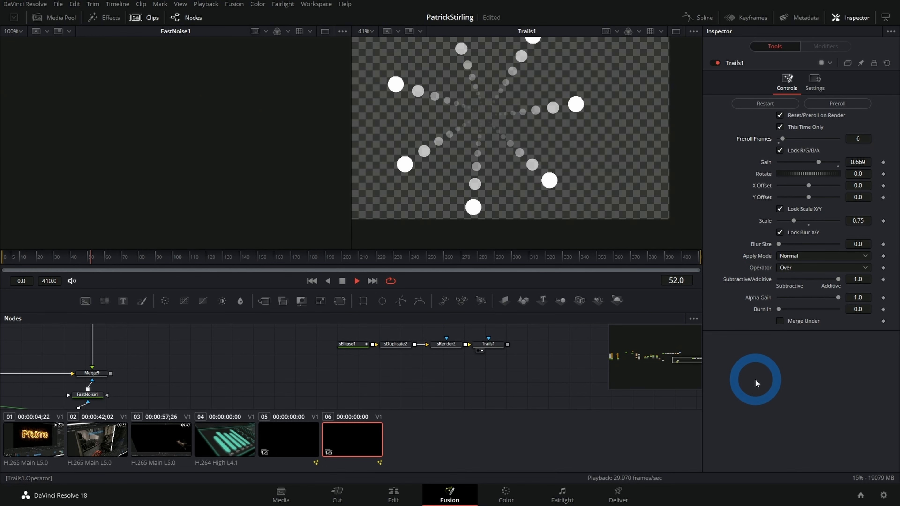
{"action": "left_click_drag", "start_coordinate": [782, 139], "coordinate": [785, 138]}
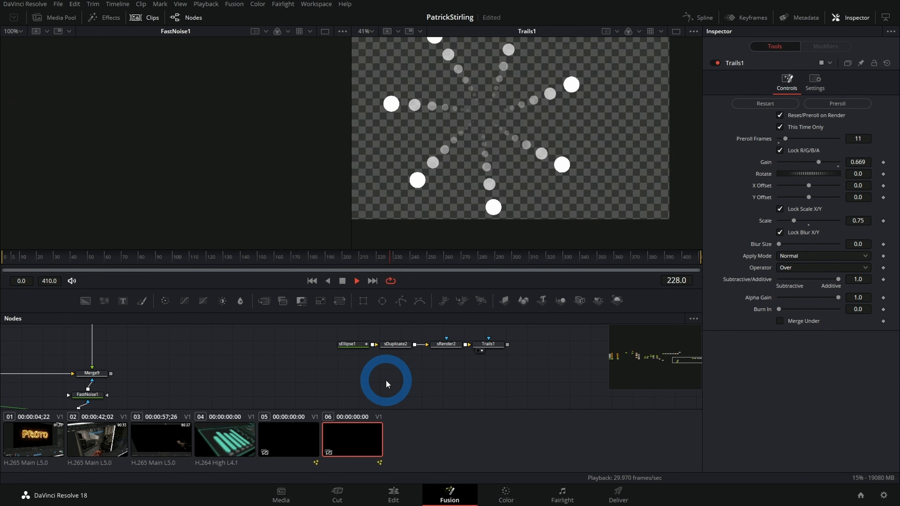
{"action": "key", "text": "space"}
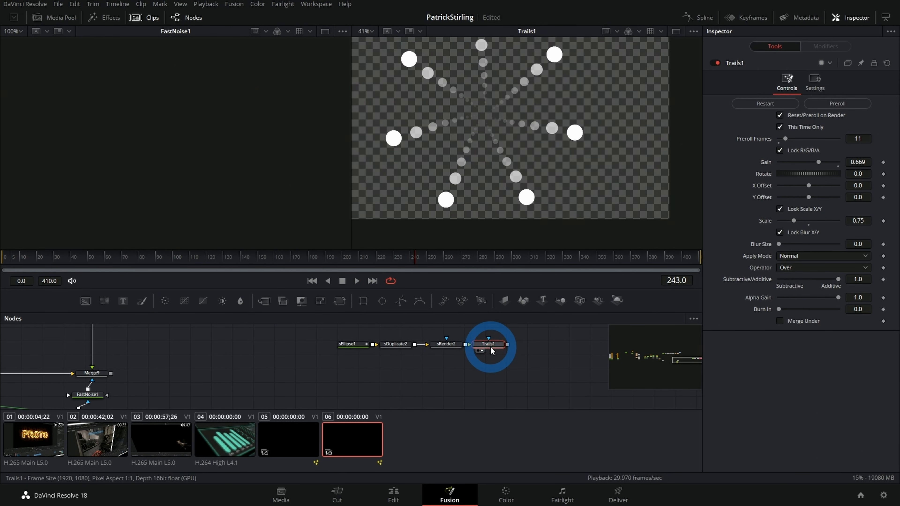
Step: Add a Glow node after Trails1 and load it into the viewer
{"action": "key", "text": "shift+space"}
{"action": "type", "text": "glo"}
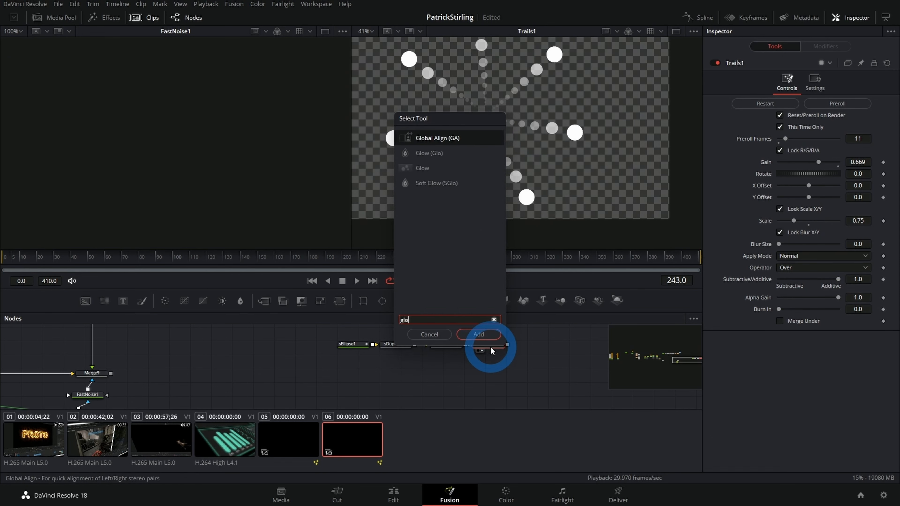
{"action": "key", "text": "Return"}
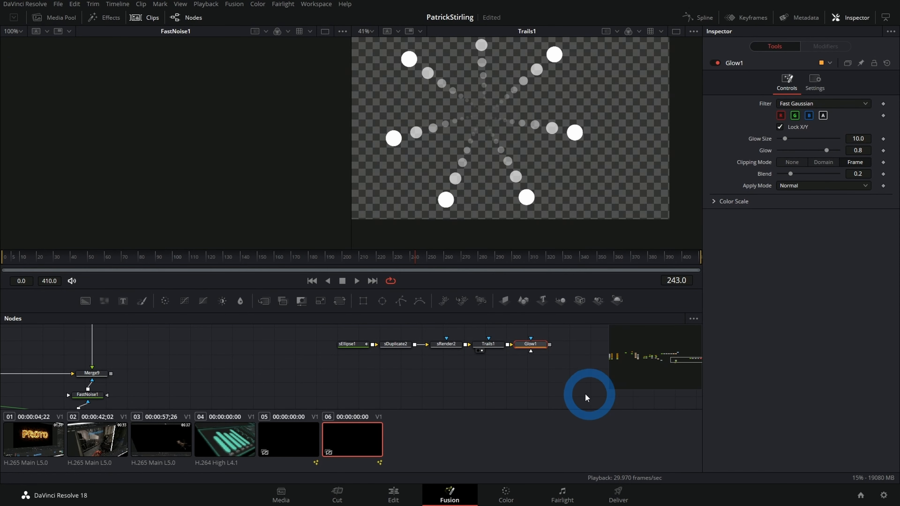
{"action": "key", "text": "2"}
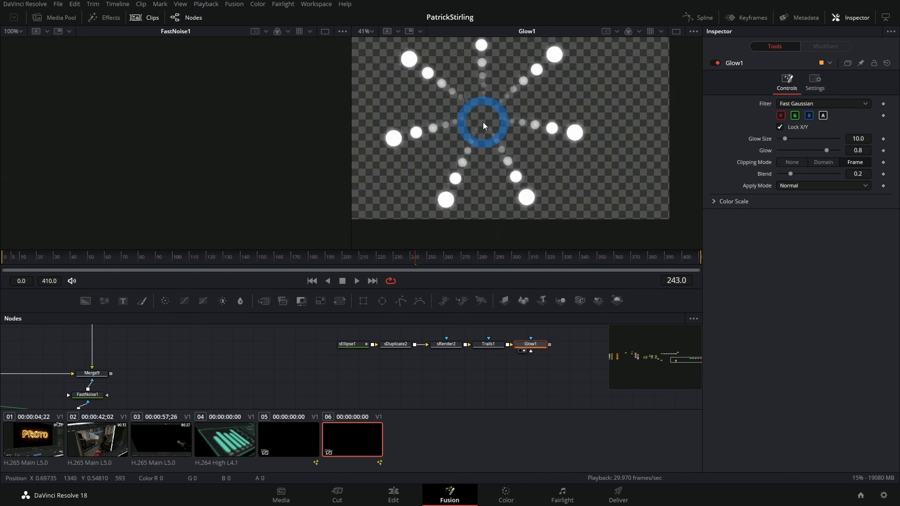
Step: Unlock Glow1's X/Y sizes and set the X Glow Size to 0.0 and the Y Glow Size to 50.4
{"action": "left_click", "coordinate": [780, 126]}
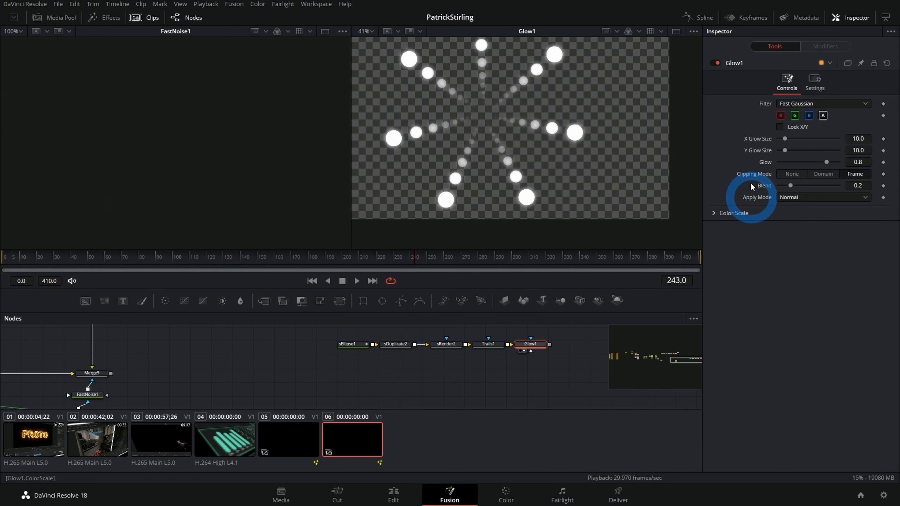
{"action": "left_click_drag", "start_coordinate": [784, 139], "coordinate": [792, 150]}
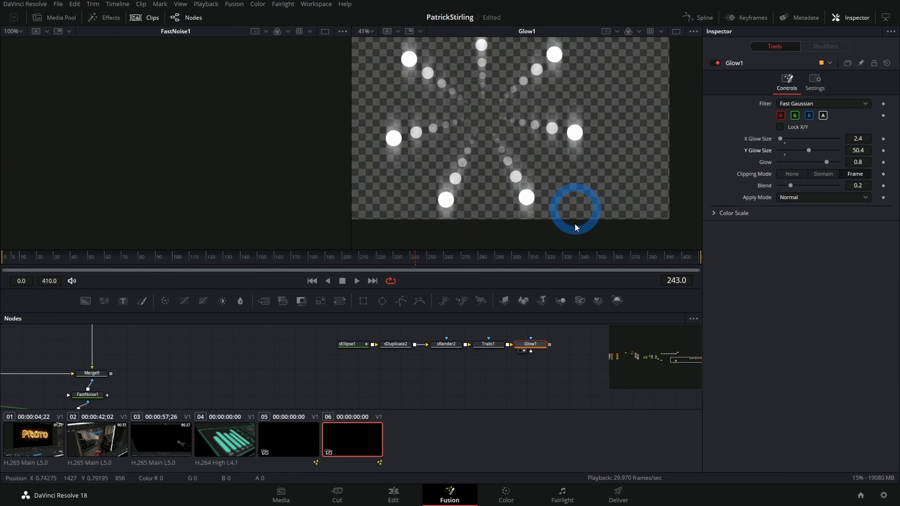
{"action": "left_click_drag", "start_coordinate": [853, 142], "coordinate": [803, 137]}
Step: Exclude the red channel from Glow1 and play back the vertical cyan glow on the trailing dots
{"action": "left_click", "coordinate": [781, 115]}
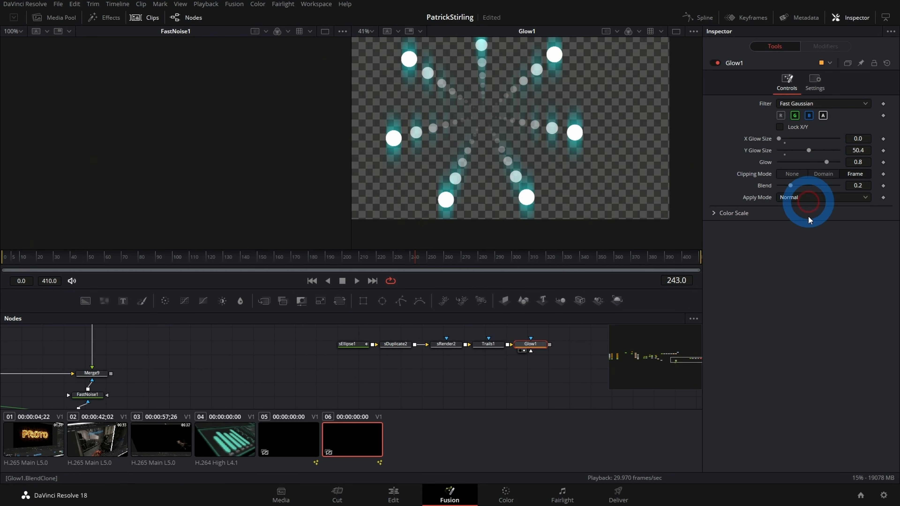
{"action": "key", "text": "space"}
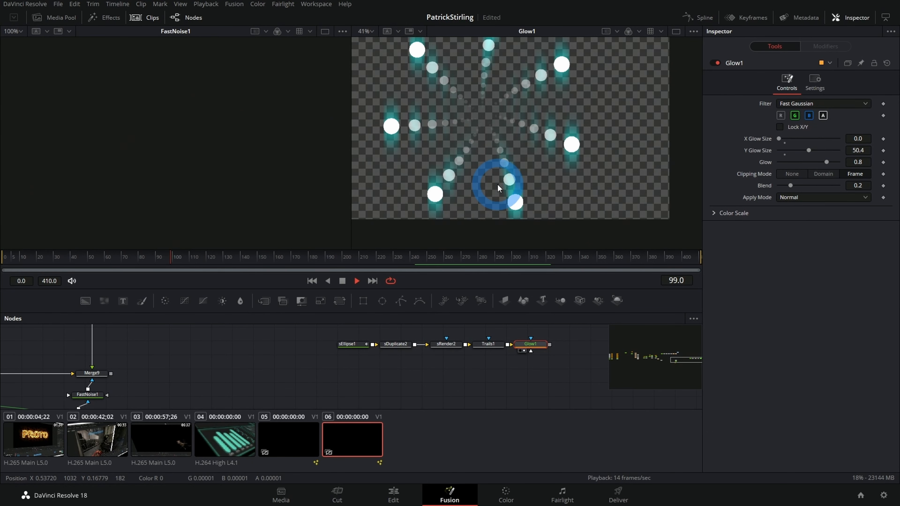
{"action": "key", "text": "space"}
Step: Add a Transform node after Glow1, set its Size to 0.478 and load it into the viewer
{"action": "scroll", "coordinate": [514, 377], "scroll_direction": "down", "scroll_amount": 3}
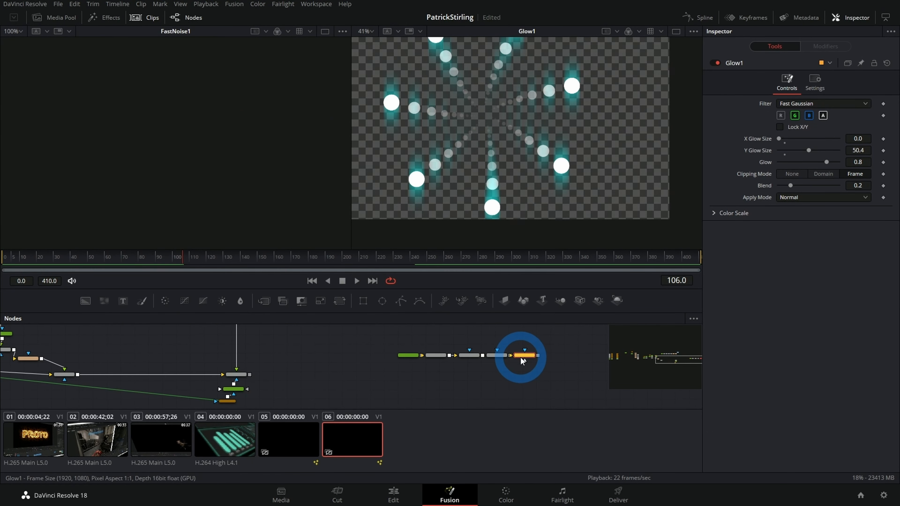
{"action": "key", "text": "shift+space"}
{"action": "type", "text": "transform"}
{"action": "key", "text": "Return"}
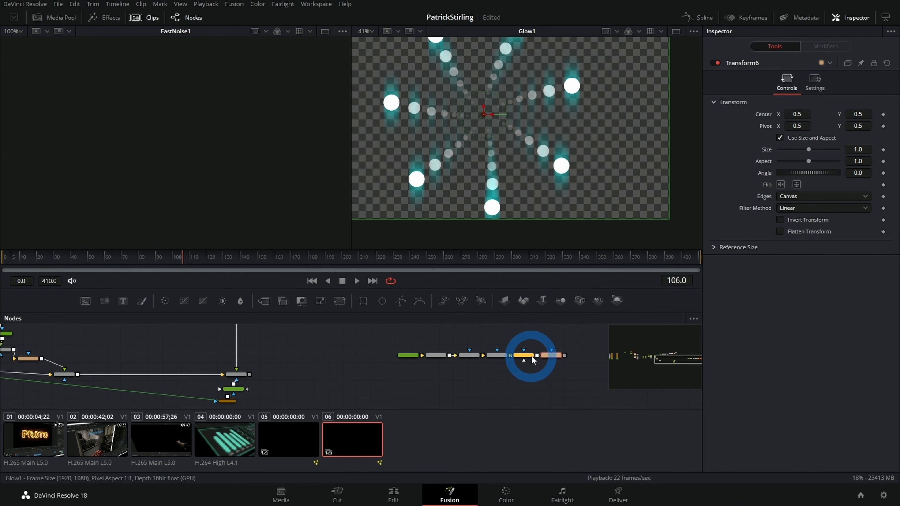
{"action": "left_click_drag", "start_coordinate": [808, 150], "coordinate": [793, 150]}
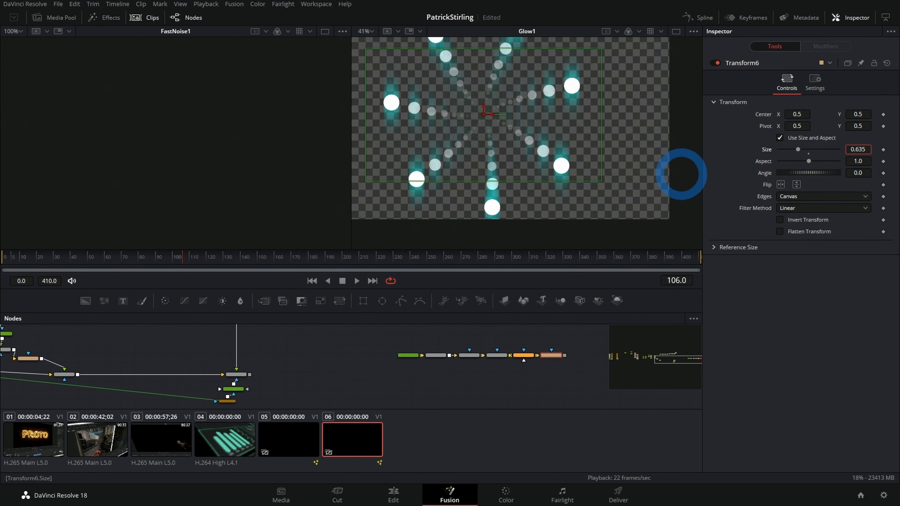
{"action": "left_click", "coordinate": [559, 358]}
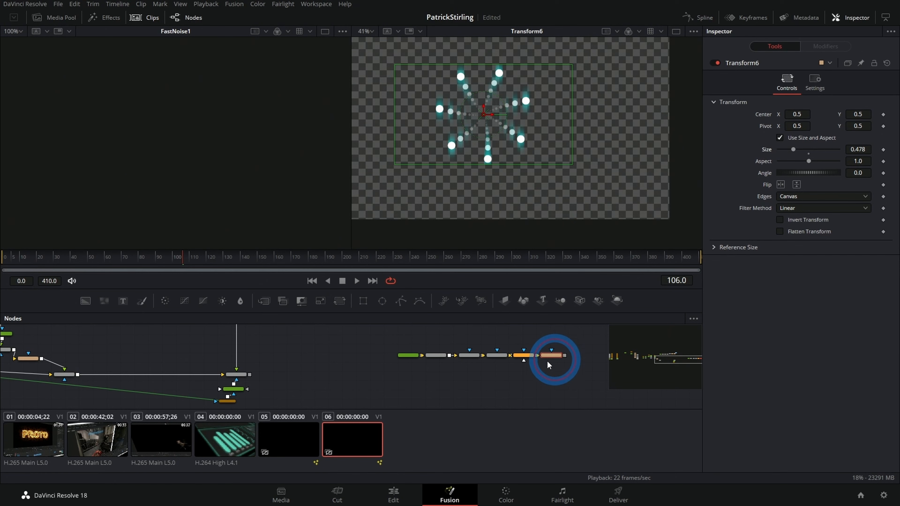
Step: Merge the scaled dot pattern over the HUD, load the new Merge into the viewer and set its Center Y to 0.327
{"action": "left_click_drag", "start_coordinate": [264, 383], "coordinate": [249, 376]}
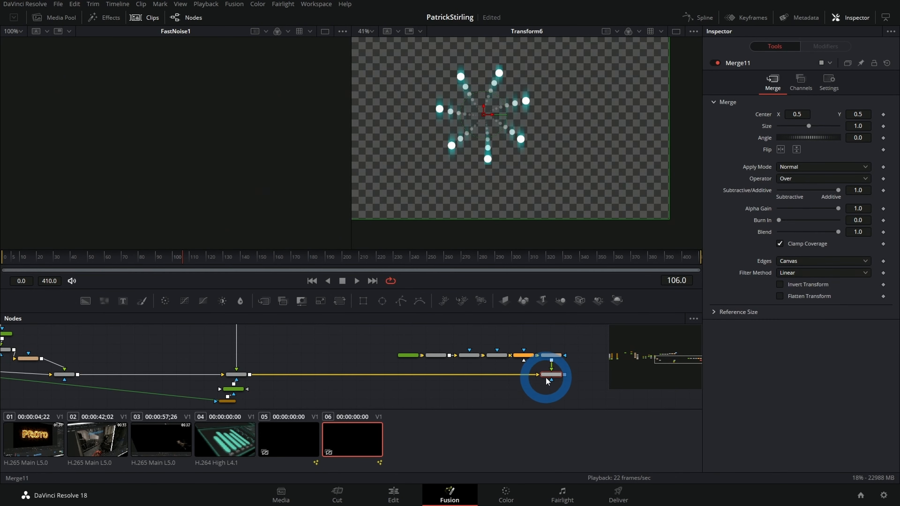
{"action": "key", "text": "2"}
{"action": "left_click_drag", "start_coordinate": [863, 115], "coordinate": [793, 136]}
{"action": "scroll", "coordinate": [358, 345], "scroll_direction": "down", "scroll_amount": 2}
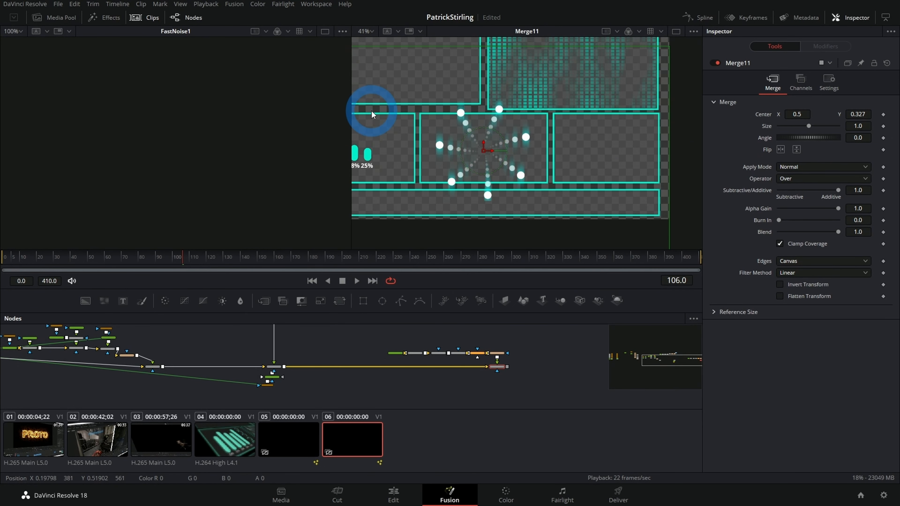
{"action": "scroll", "coordinate": [528, 360], "scroll_direction": "down", "scroll_amount": 1}
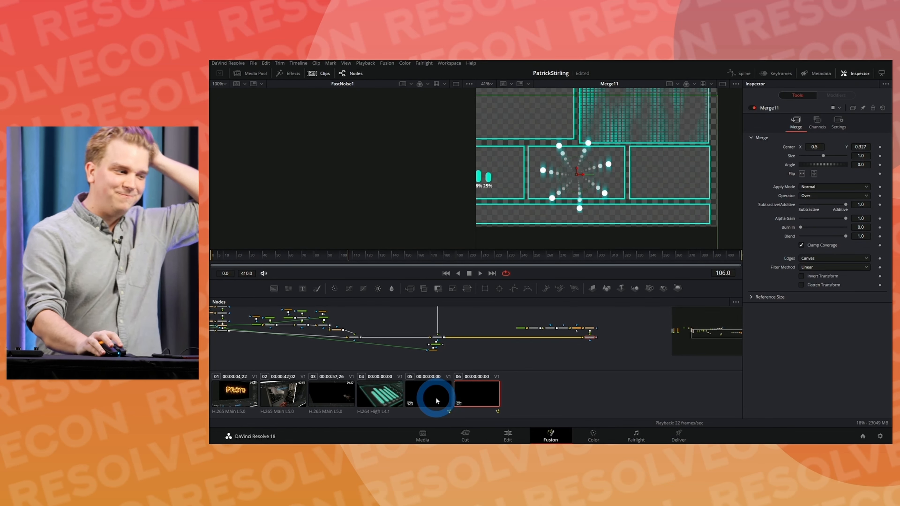
Step: Open the finished reference composition in clip 05 and examine Background13 and Merge19 in the viewer
{"action": "left_click", "coordinate": [442, 404]}
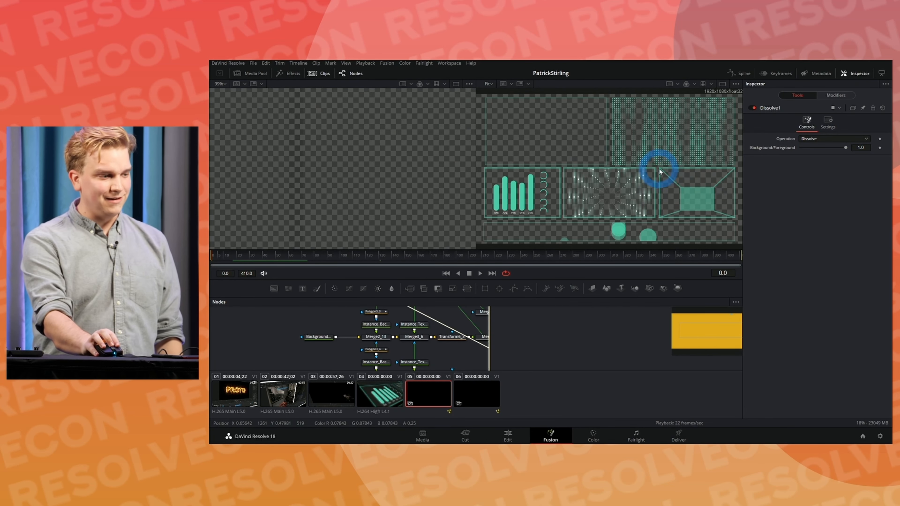
{"action": "scroll", "coordinate": [503, 338], "scroll_direction": "down", "scroll_amount": 5}
{"action": "left_click_drag", "start_coordinate": [443, 332], "coordinate": [450, 301]}
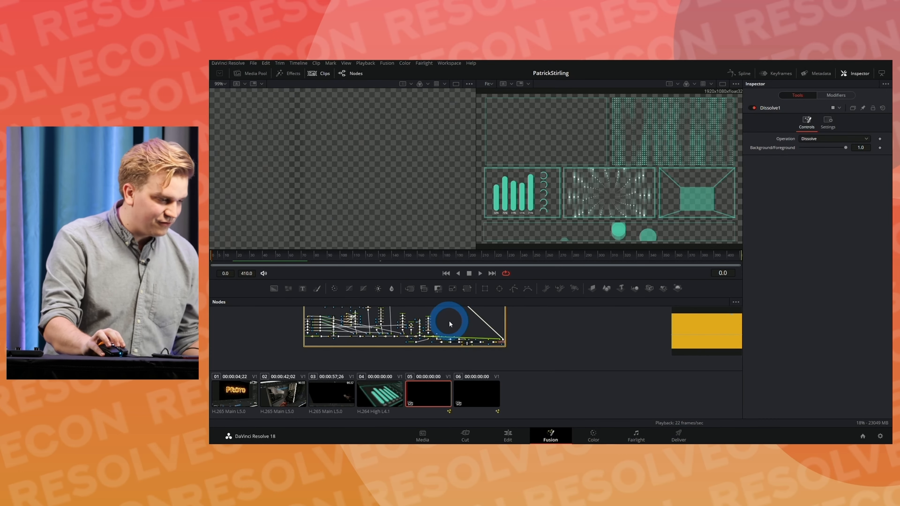
{"action": "scroll", "coordinate": [449, 321], "scroll_direction": "up", "scroll_amount": 4}
{"action": "left_click_drag", "start_coordinate": [542, 318], "coordinate": [571, 313]}
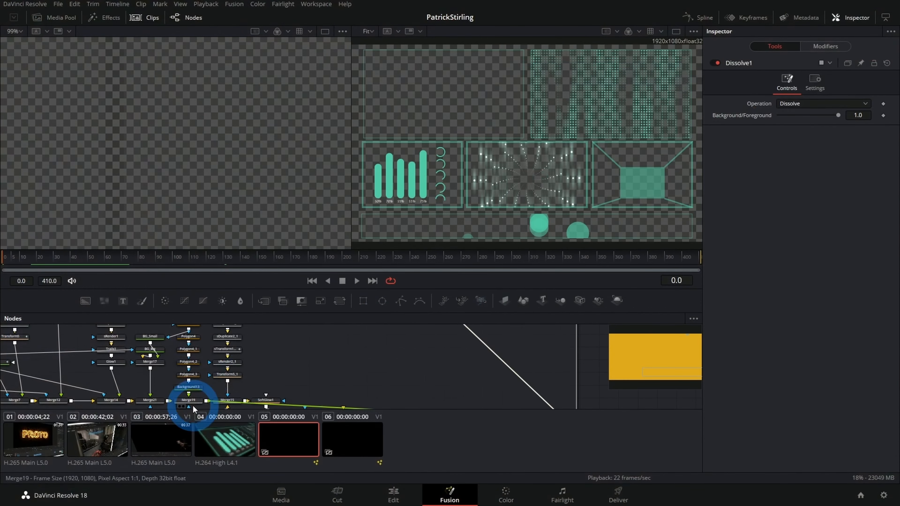
{"action": "left_click", "coordinate": [193, 390]}
{"action": "key", "text": "2"}
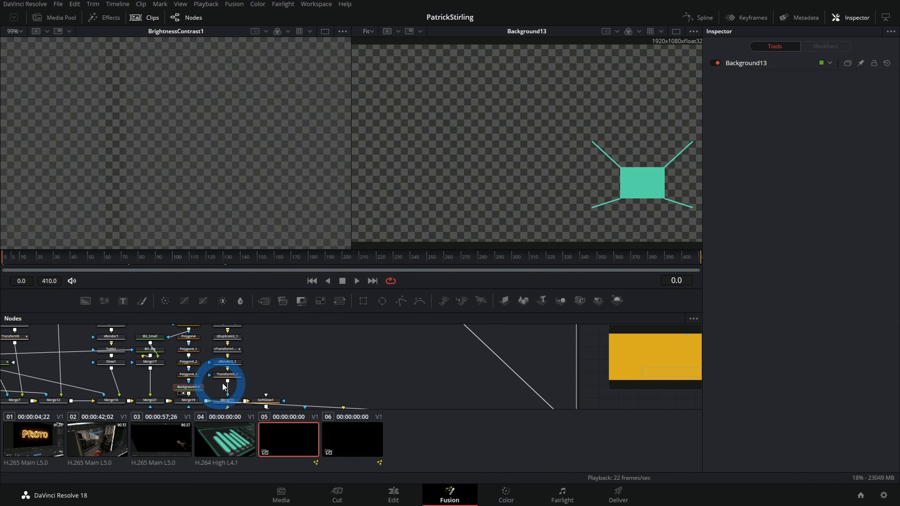
{"action": "left_click_drag", "start_coordinate": [257, 375], "coordinate": [310, 342]}
{"action": "left_click", "coordinate": [246, 370]}
{"action": "key", "text": "2"}
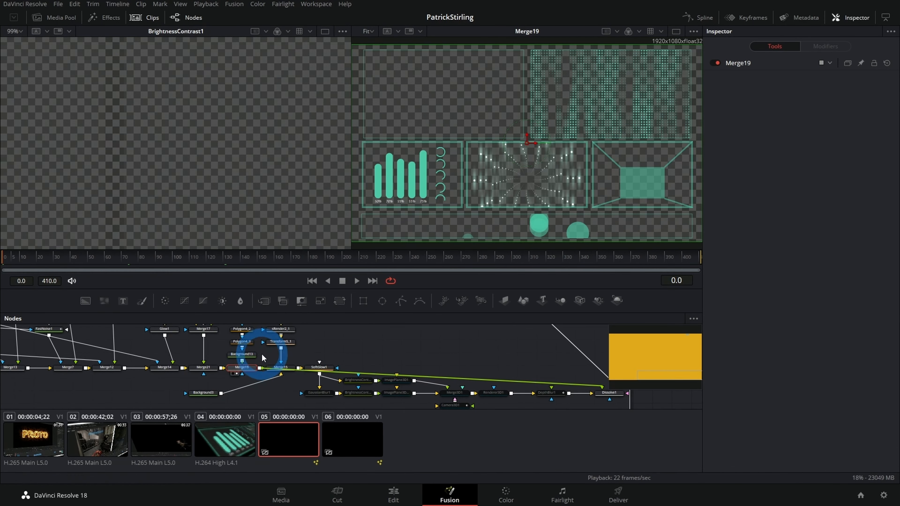
Step: Load Background13 into the viewer and play back the animation of the box with its corner lines
{"action": "left_click", "coordinate": [669, 143]}
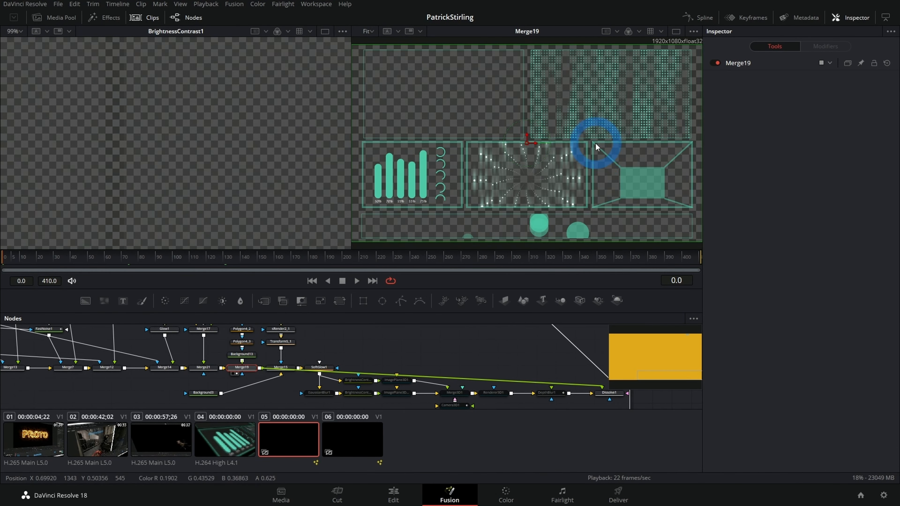
{"action": "left_click_drag", "start_coordinate": [243, 360], "coordinate": [658, 180]}
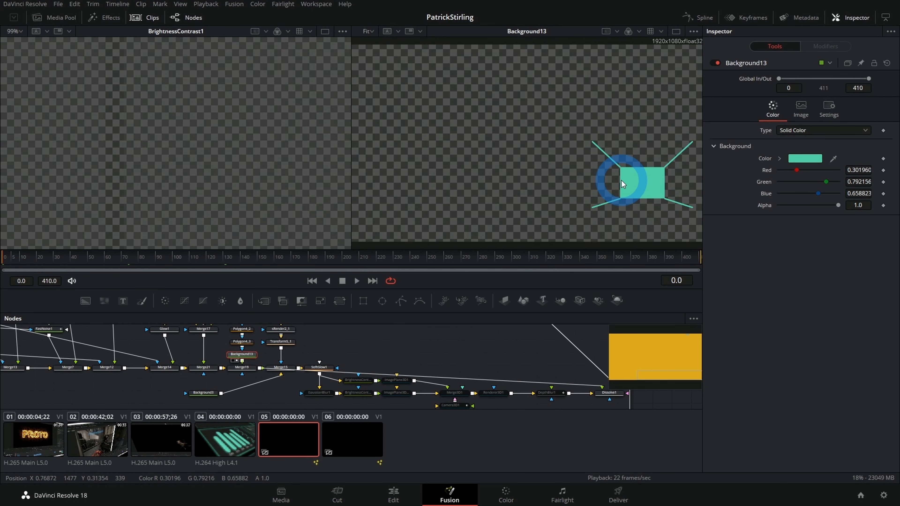
{"action": "key", "text": "space"}
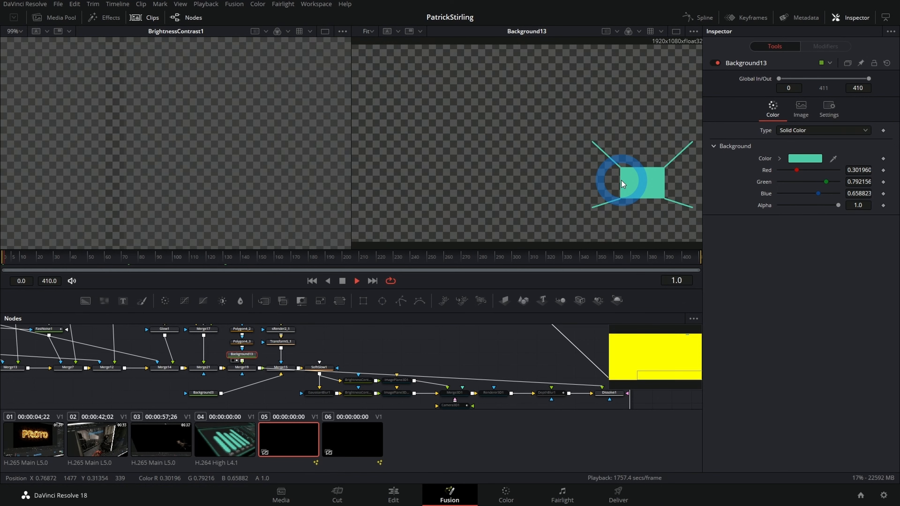
{"action": "left_click", "coordinate": [397, 282]}
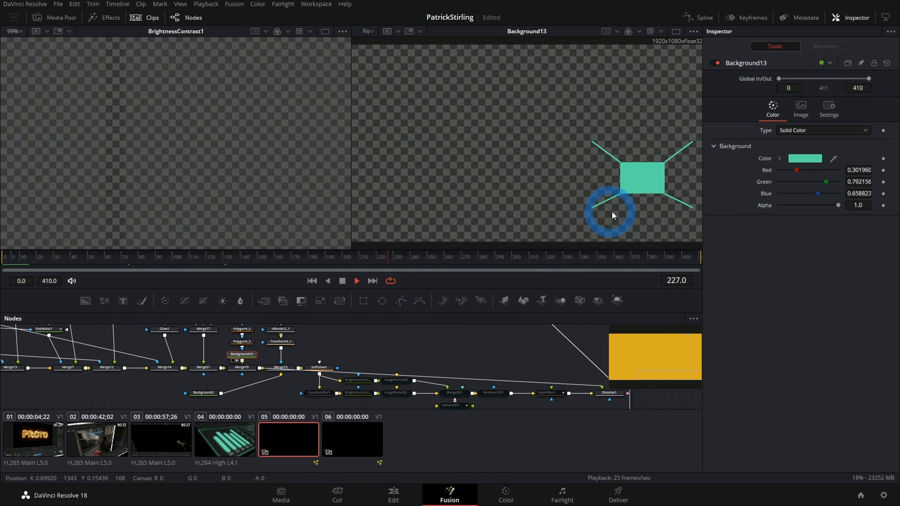
{"action": "key", "text": "space"}
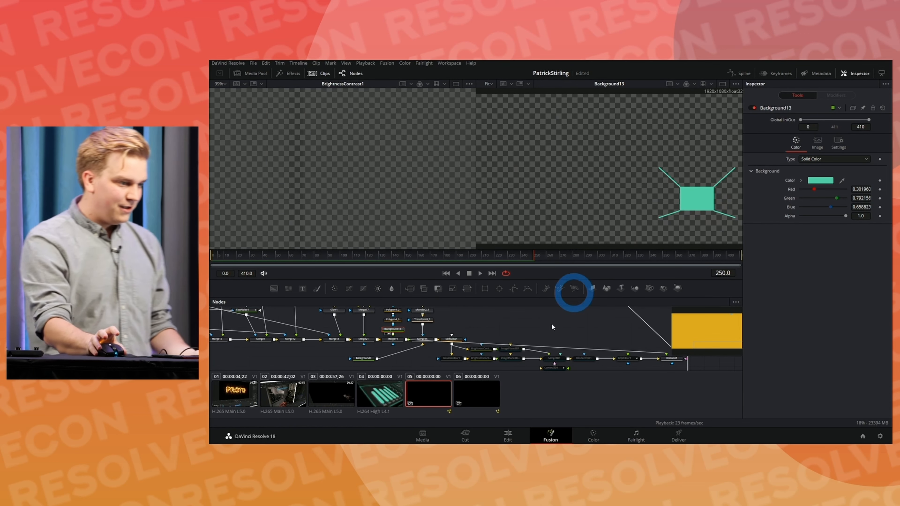
{"action": "scroll", "coordinate": [548, 318], "scroll_direction": "down", "scroll_amount": 2}
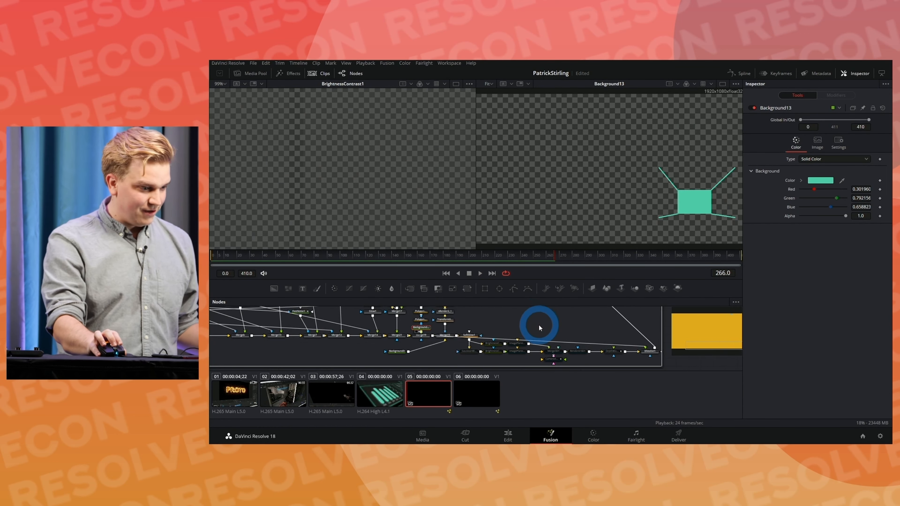
Step: Return to the composition in clip 06 and move the dot pattern nodes with Merge11 farther along the chain to make room
{"action": "left_click", "coordinate": [478, 398]}
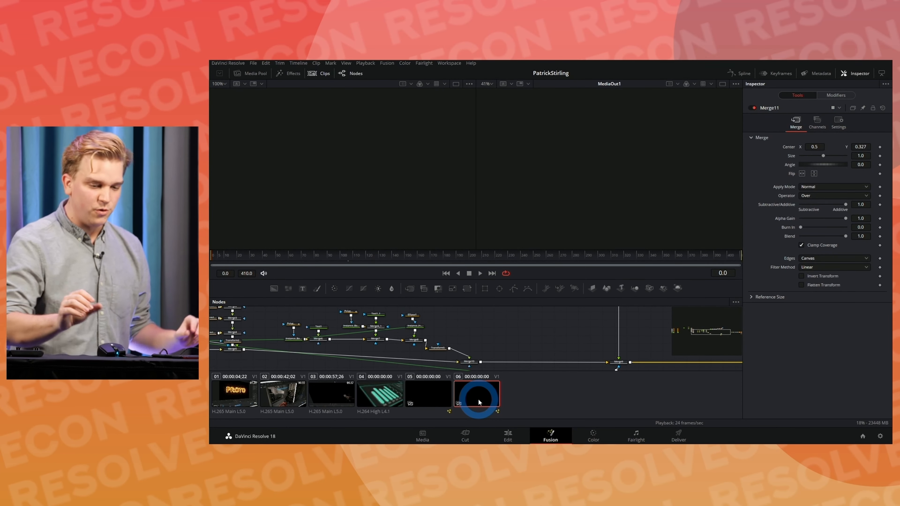
{"action": "scroll", "coordinate": [538, 346], "scroll_direction": "down", "scroll_amount": 1}
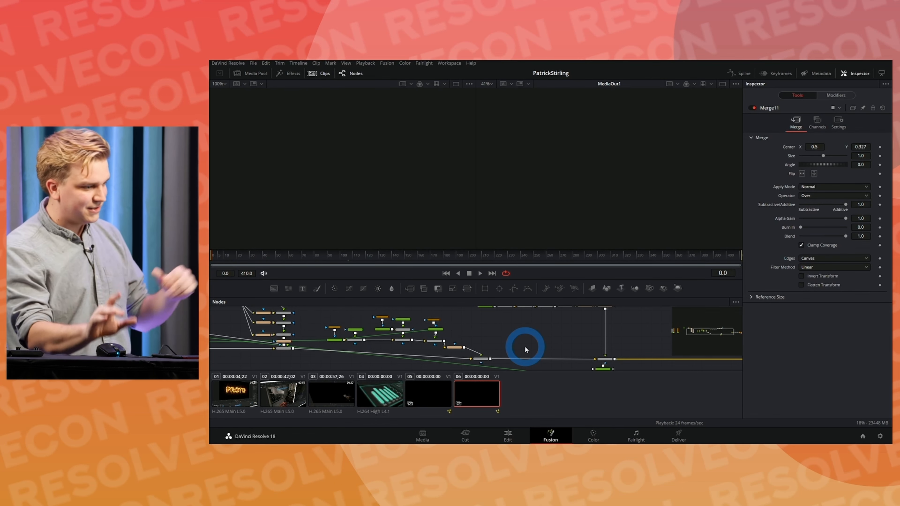
{"action": "left_click_drag", "start_coordinate": [524, 356], "coordinate": [349, 349]}
{"action": "scroll", "coordinate": [524, 336], "scroll_direction": "down", "scroll_amount": 1}
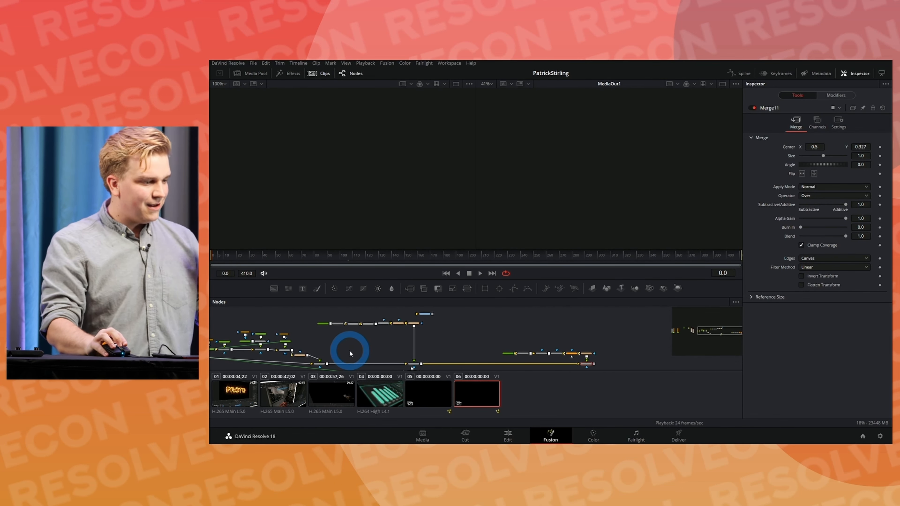
{"action": "left_click_drag", "start_coordinate": [497, 337], "coordinate": [647, 361]}
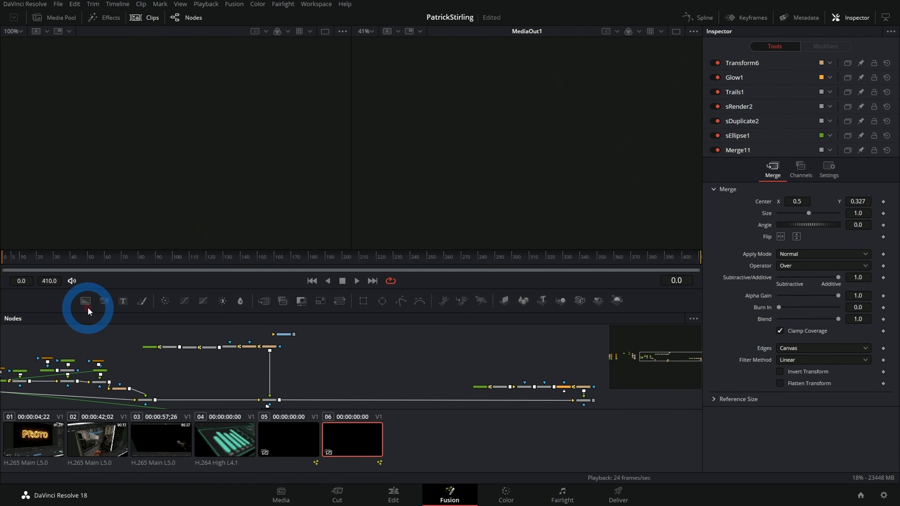
Step: Add a Background node, view it, mask it with a rectangle centred at about X 0.72, Y 0.38, and set Red to 1.0
{"action": "left_click_drag", "start_coordinate": [274, 289], "coordinate": [472, 319]}
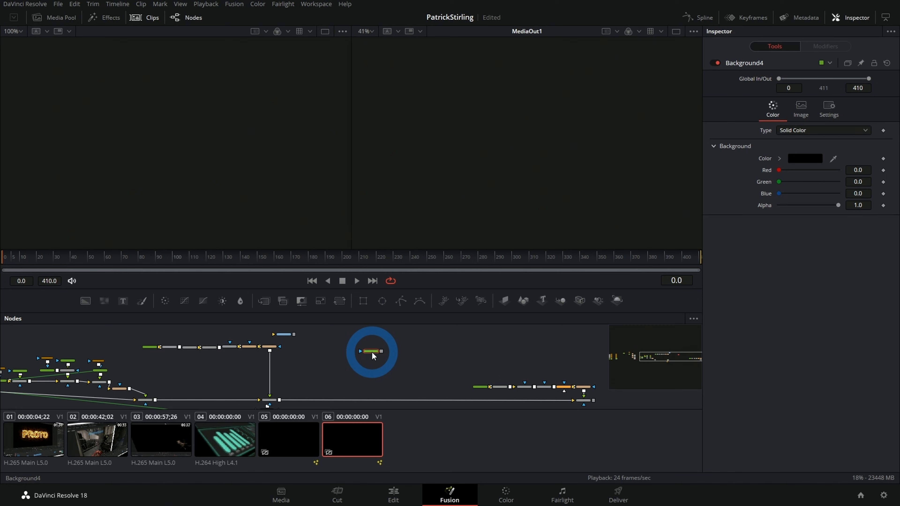
{"action": "key", "text": "2"}
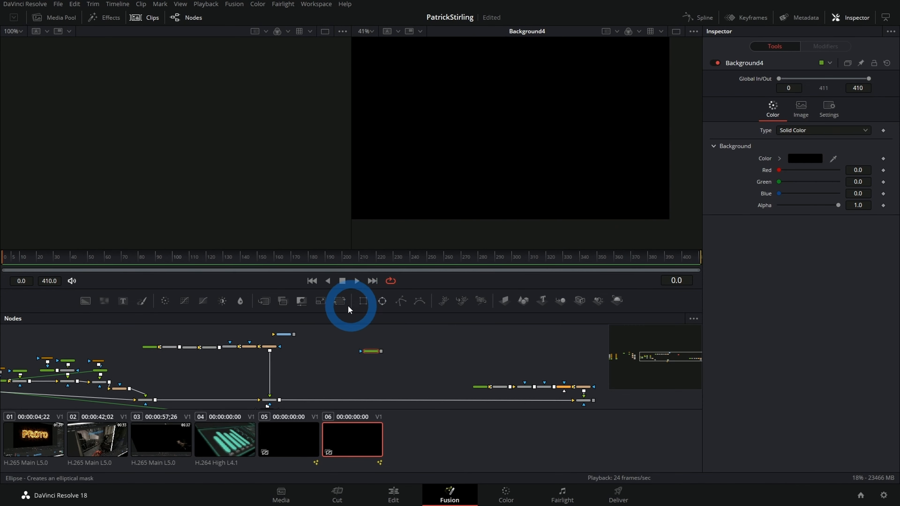
{"action": "left_click", "coordinate": [364, 302]}
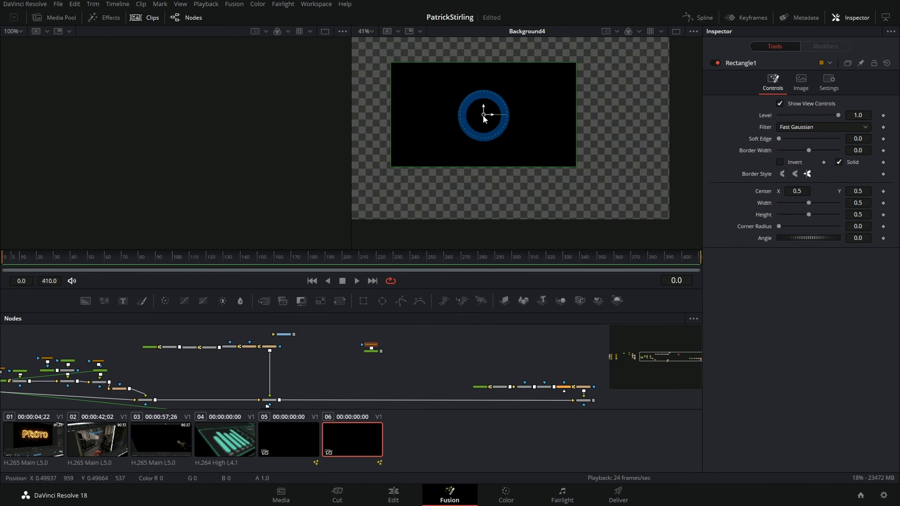
{"action": "left_click_drag", "start_coordinate": [483, 115], "coordinate": [566, 138]}
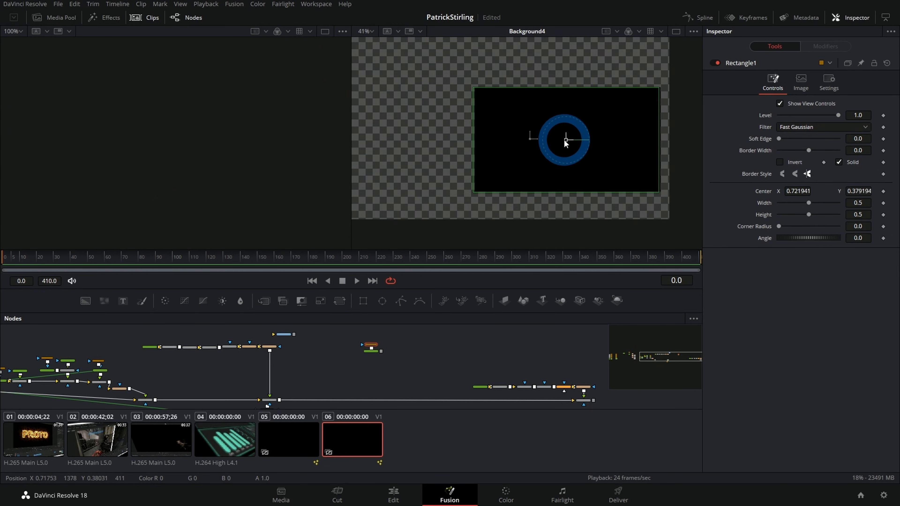
{"action": "left_click", "coordinate": [371, 351]}
{"action": "left_click_drag", "start_coordinate": [779, 171], "coordinate": [885, 177]}
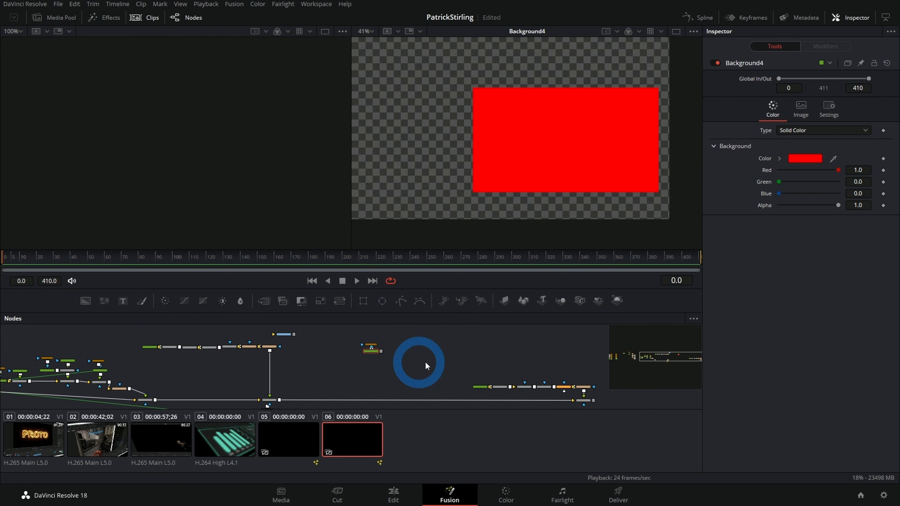
Step: Add a second Background node beside the red one, view it, mask it with a rectangle and set Green to 1.0
{"action": "left_click", "coordinate": [433, 370]}
{"action": "key", "text": "shift+space"}
{"action": "type", "text": "bg"}
{"action": "key", "text": "Return"}
{"action": "left_click_drag", "start_coordinate": [432, 369], "coordinate": [406, 352]}
{"action": "key", "text": "2"}
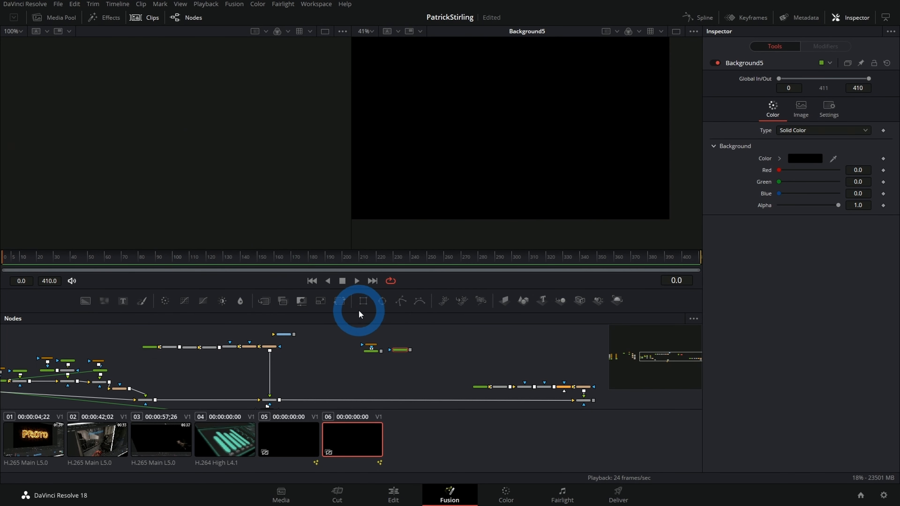
{"action": "left_click", "coordinate": [363, 300]}
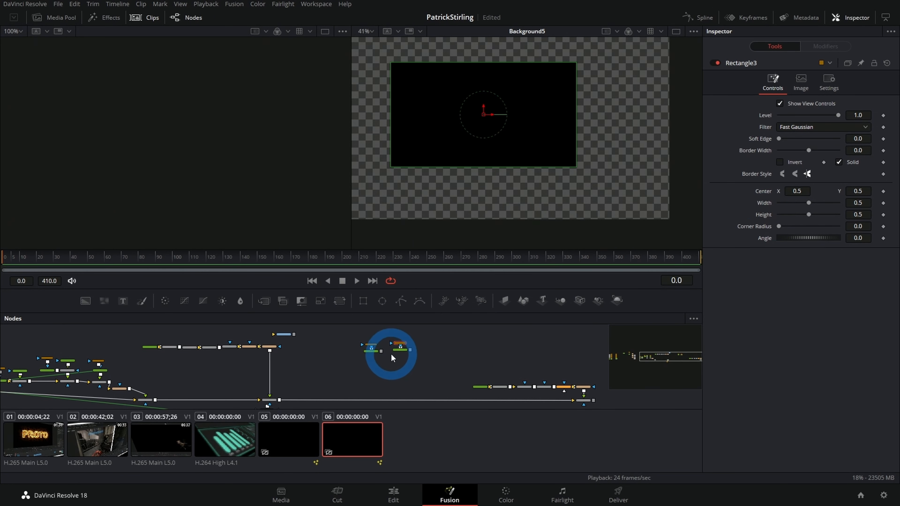
{"action": "left_click", "coordinate": [400, 350]}
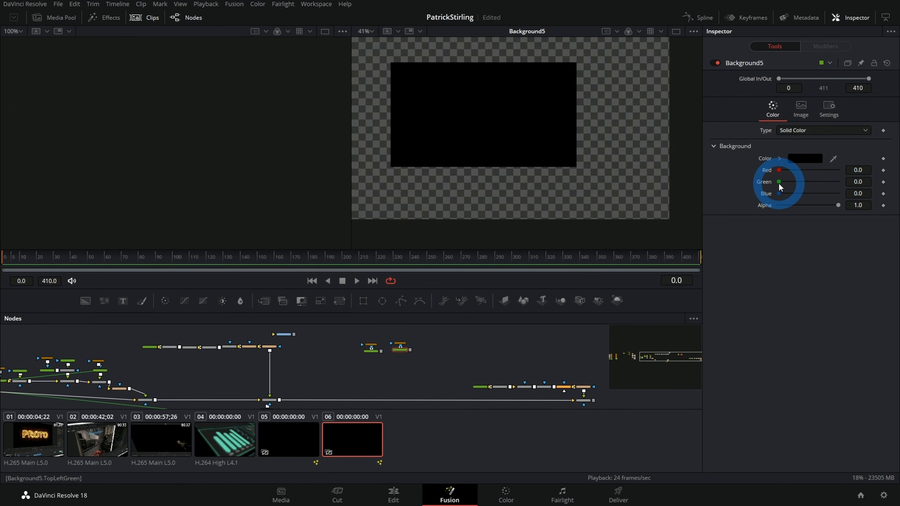
{"action": "left_click_drag", "start_coordinate": [832, 186], "coordinate": [844, 184]}
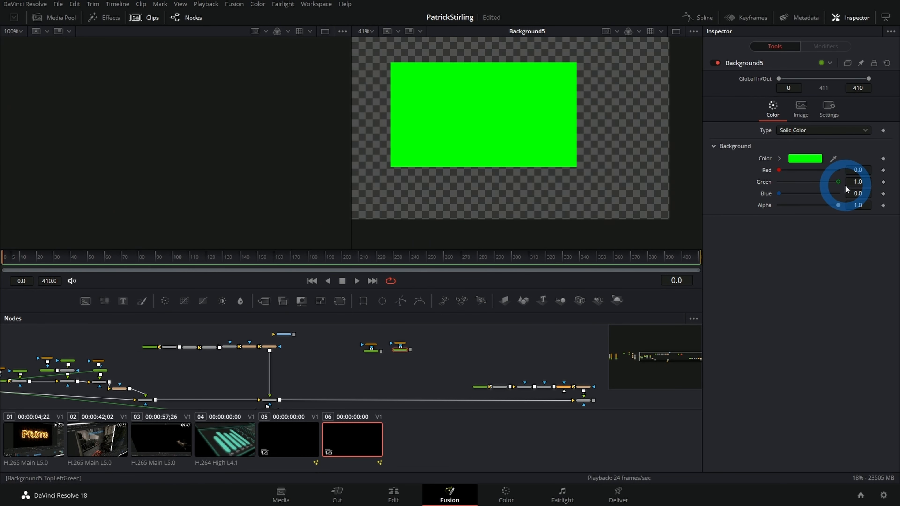
Step: Shrink the green rectangle mask to width 0.181 and height 0.15, and merge the green background over the red one
{"action": "left_click", "coordinate": [399, 345]}
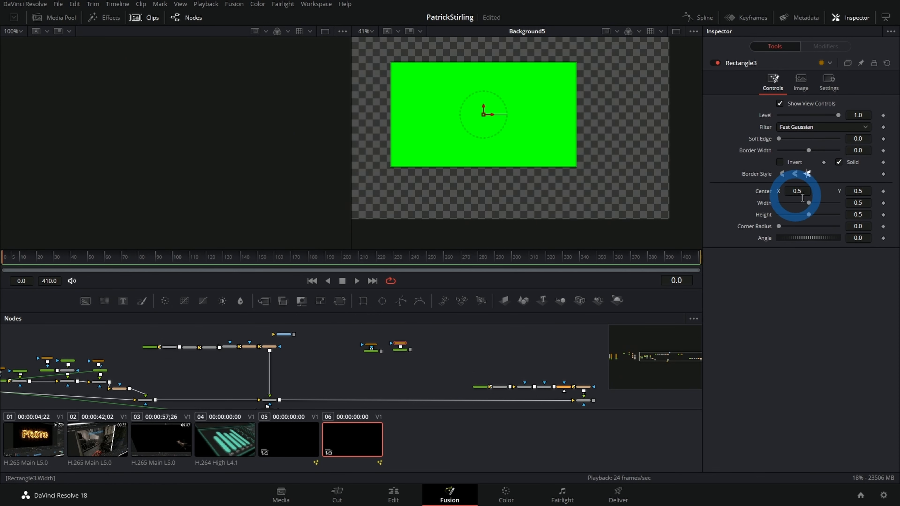
{"action": "left_click_drag", "start_coordinate": [808, 202], "coordinate": [787, 203]}
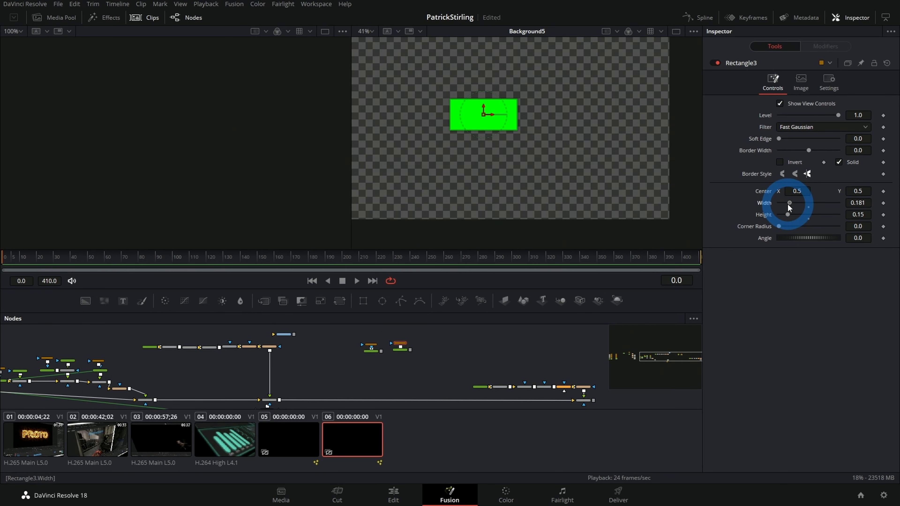
{"action": "left_click", "coordinate": [392, 364]}
{"action": "left_click_drag", "start_coordinate": [411, 350], "coordinate": [499, 441]}
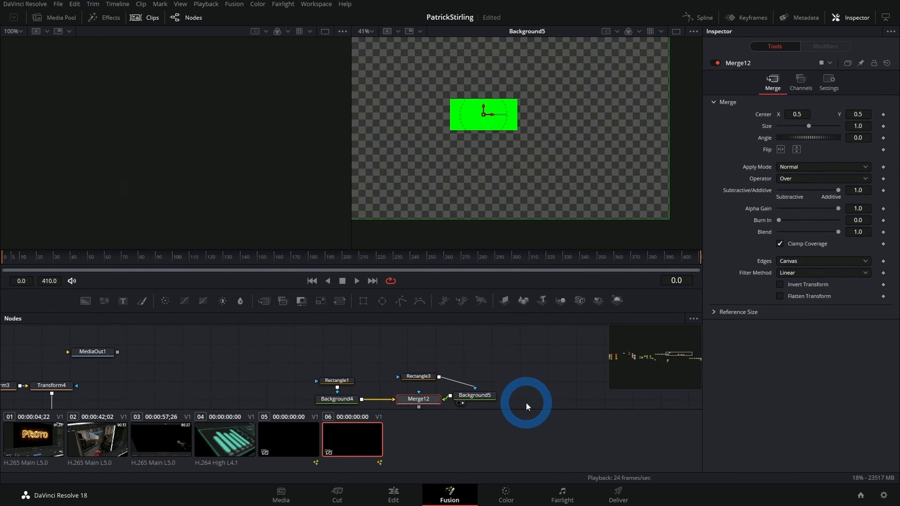
Step: Arrange Background5 and its Rectangle3 mask directly above Merge12, and load Merge12 into the viewer
{"action": "left_click", "coordinate": [442, 392]}
{"action": "left_click", "coordinate": [430, 389], "text": "alt"}
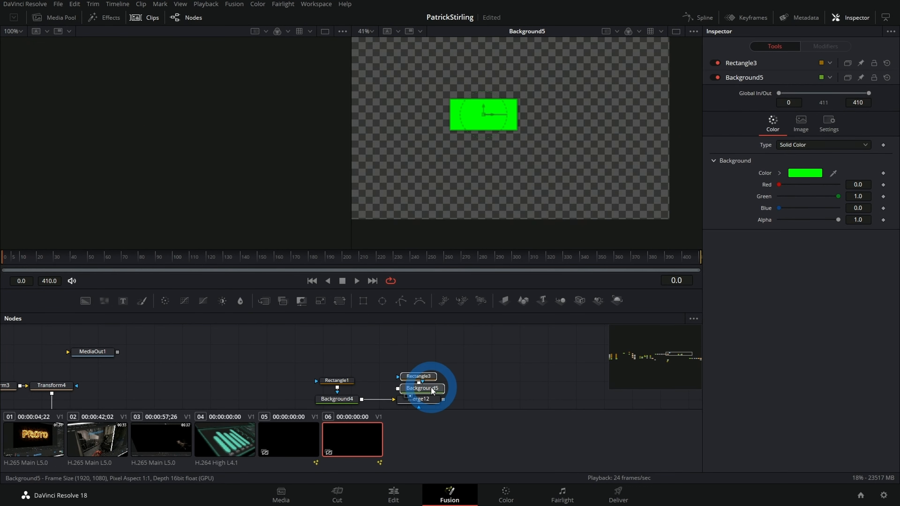
{"action": "left_click_drag", "start_coordinate": [430, 388], "coordinate": [428, 363]}
{"action": "left_click", "coordinate": [426, 399]}
{"action": "key", "text": "2"}
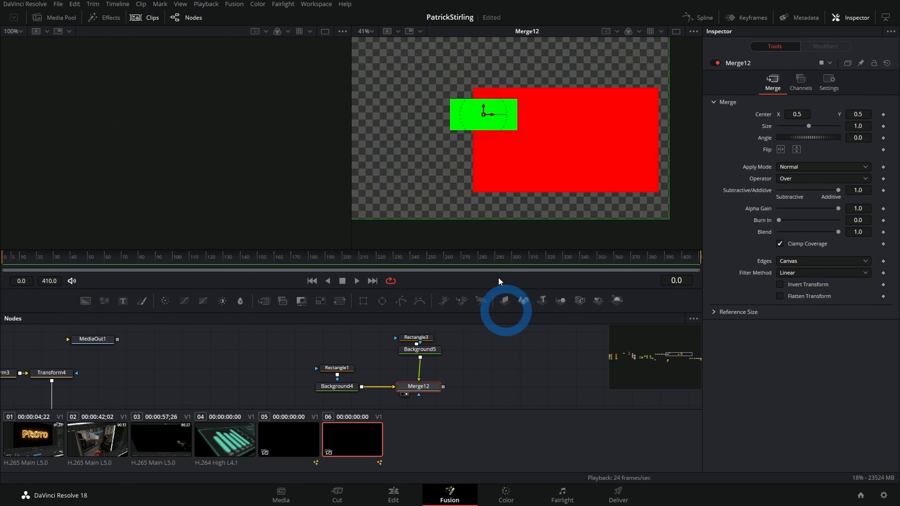
Step: Move the green rectangle inside the red one, centring it at about X 0.71, Y 0.36
{"action": "left_click_drag", "start_coordinate": [477, 155], "coordinate": [462, 154]}
{"action": "left_click", "coordinate": [416, 338]}
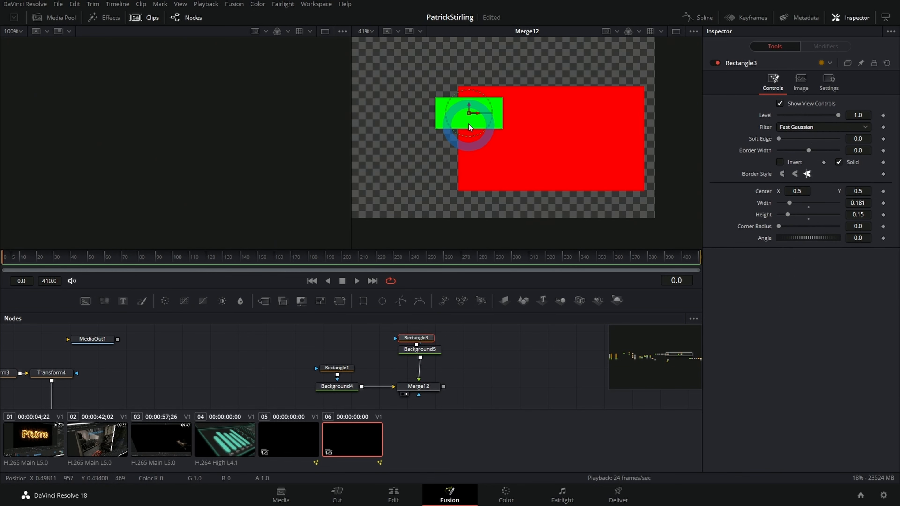
{"action": "left_click_drag", "start_coordinate": [468, 114], "coordinate": [552, 144]}
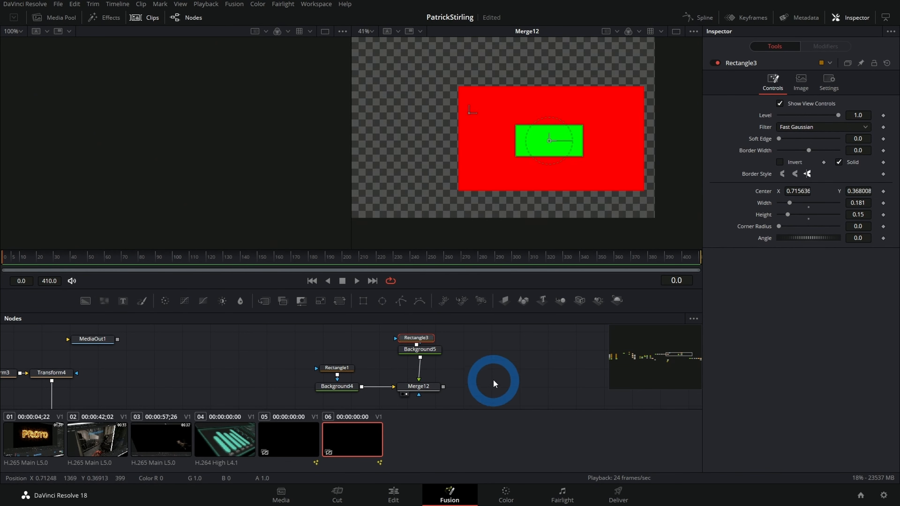
Step: Add a third Background node beside Merge12 and set its Blue to 1.0
{"action": "scroll", "coordinate": [422, 360], "scroll_direction": "right", "scroll_amount": 2}
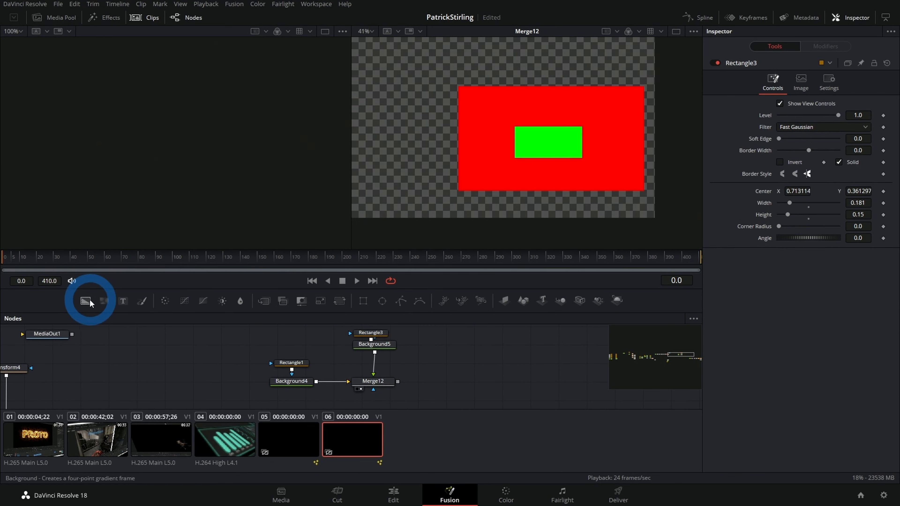
{"action": "left_click_drag", "start_coordinate": [85, 301], "coordinate": [480, 378]}
{"action": "left_click_drag", "start_coordinate": [779, 193], "coordinate": [861, 204]}
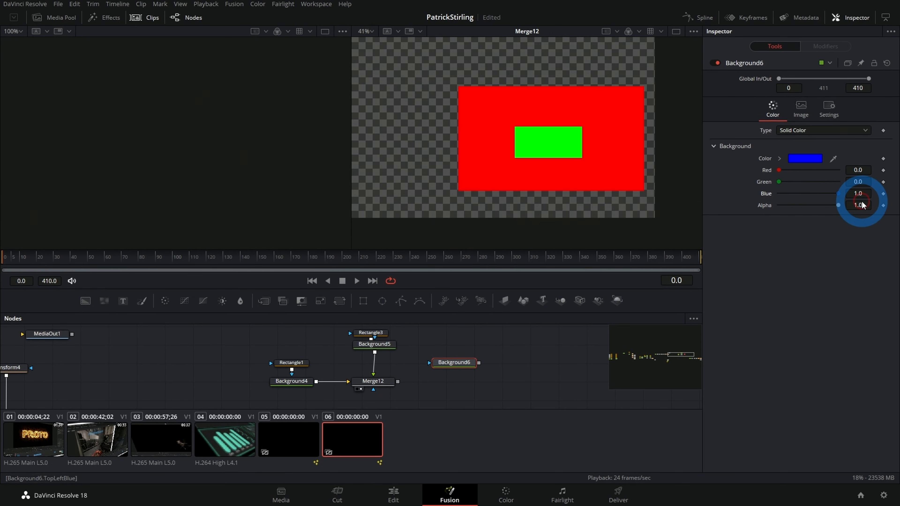
Step: Mask the blue background with a thick polygon line between the rectangles' upper-left corners, merge it over Merge12 and view the result
{"action": "left_click", "coordinate": [401, 301]}
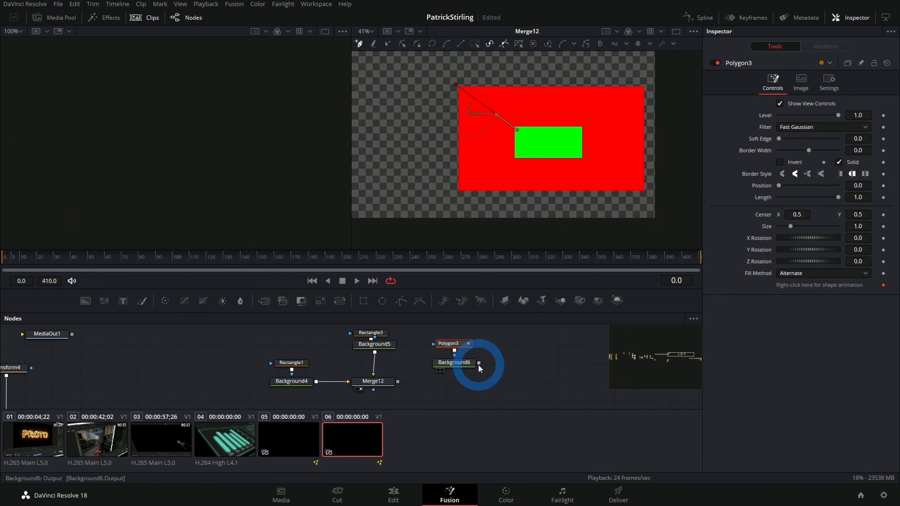
{"action": "left_click_drag", "start_coordinate": [404, 383], "coordinate": [399, 382]}
{"action": "left_click", "coordinate": [449, 343]}
{"action": "left_click_drag", "start_coordinate": [806, 163], "coordinate": [812, 150]}
{"action": "left_click_drag", "start_coordinate": [459, 381], "coordinate": [495, 190]}
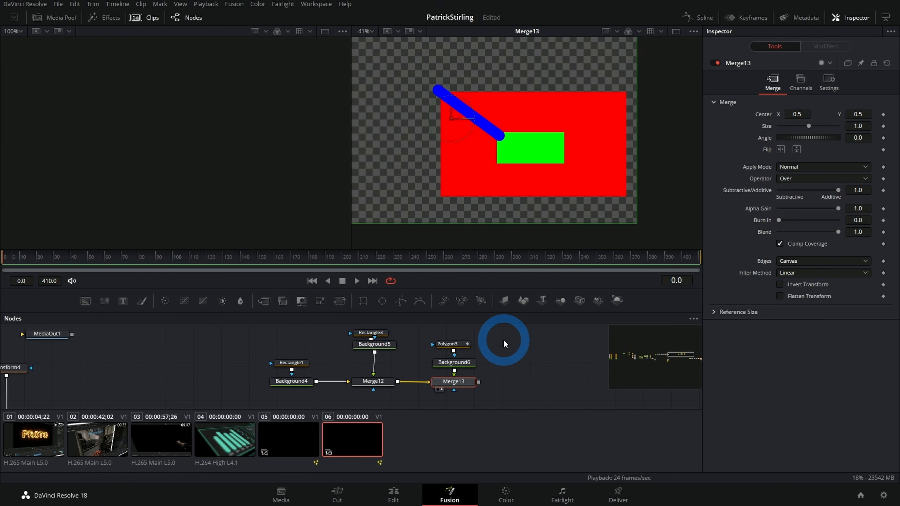
Step: Apply a Perturb modifier to the Center of the green rectangle's mask, Rectangle3
{"action": "left_click_drag", "start_coordinate": [497, 338], "coordinate": [512, 332]}
{"action": "scroll", "coordinate": [514, 332], "scroll_direction": "up", "scroll_amount": 2}
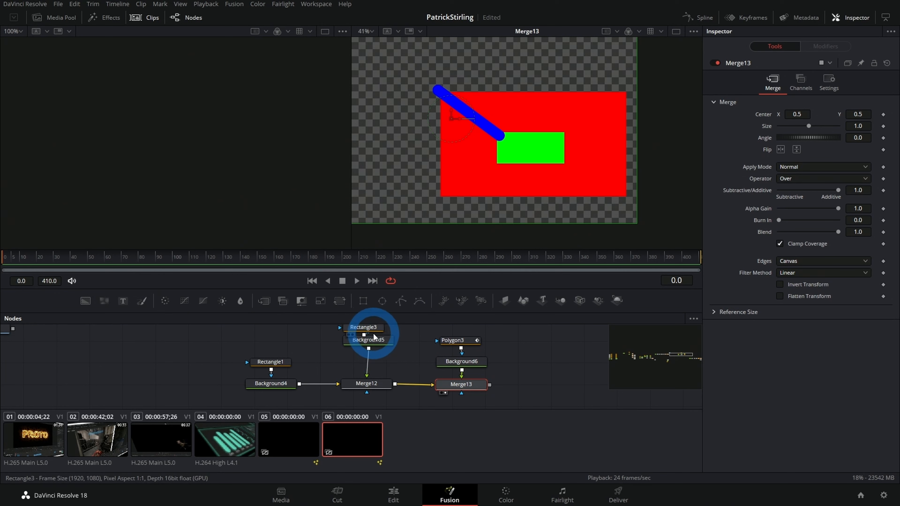
{"action": "left_click", "coordinate": [367, 328]}
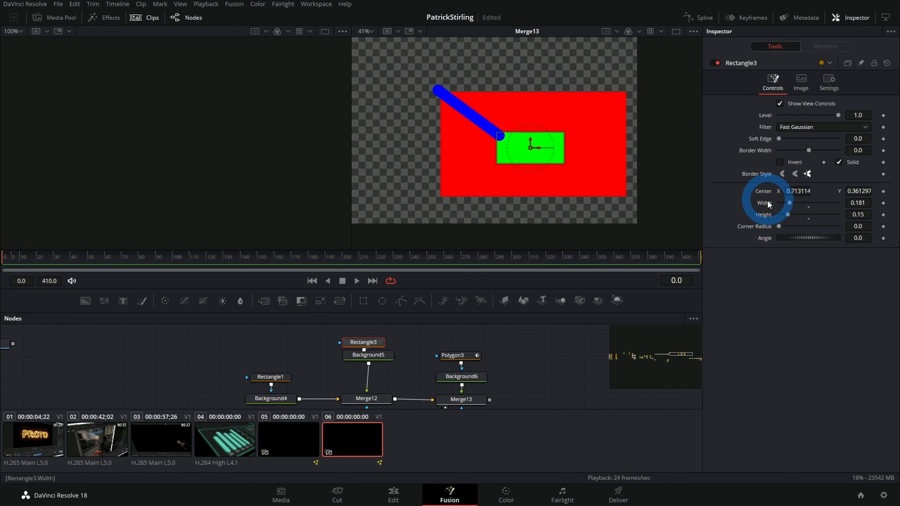
{"action": "right_click", "coordinate": [759, 194]}
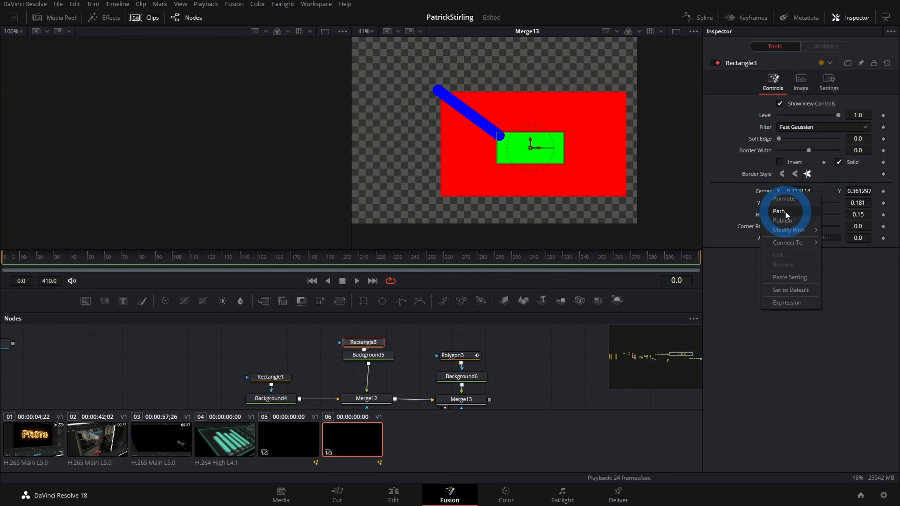
{"action": "mouse_move", "coordinate": [792, 231]}
{"action": "left_click", "coordinate": [719, 259]}
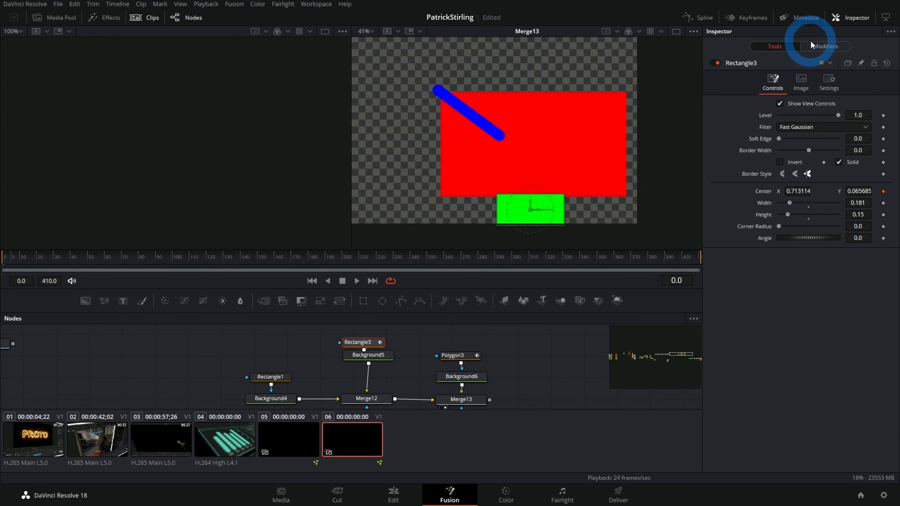
Step: Set the Perturb modifier's X Scale and Y Scale to 0.1 and play back the green rectangle's motion
{"action": "left_click", "coordinate": [820, 44]}
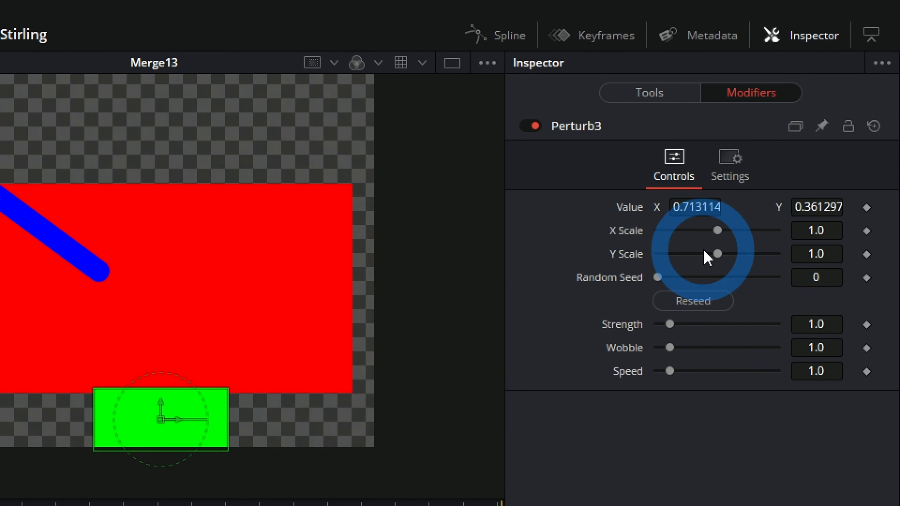
{"action": "left_click_drag", "start_coordinate": [717, 230], "coordinate": [671, 234]}
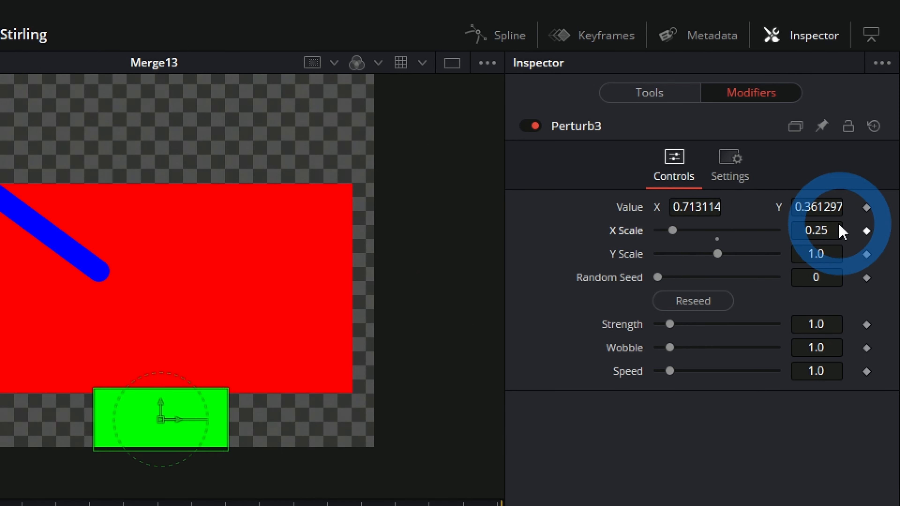
{"action": "left_click", "coordinate": [816, 230]}
{"action": "type", "text": ".1"}
{"action": "left_click", "coordinate": [816, 253]}
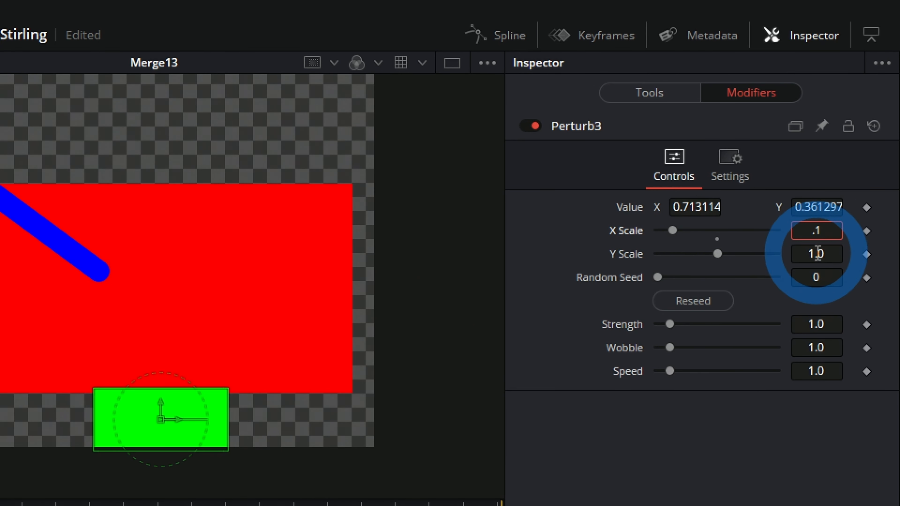
{"action": "type", "text": ".1"}
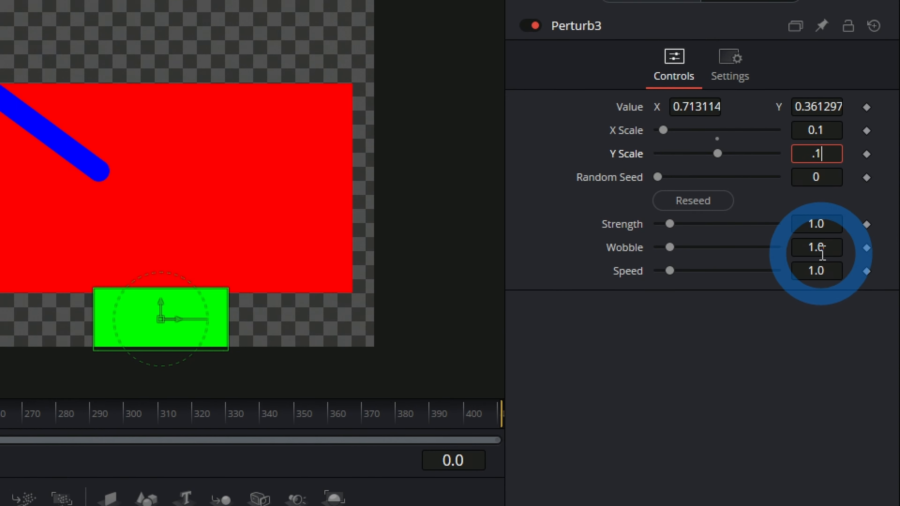
{"action": "left_click", "coordinate": [757, 337]}
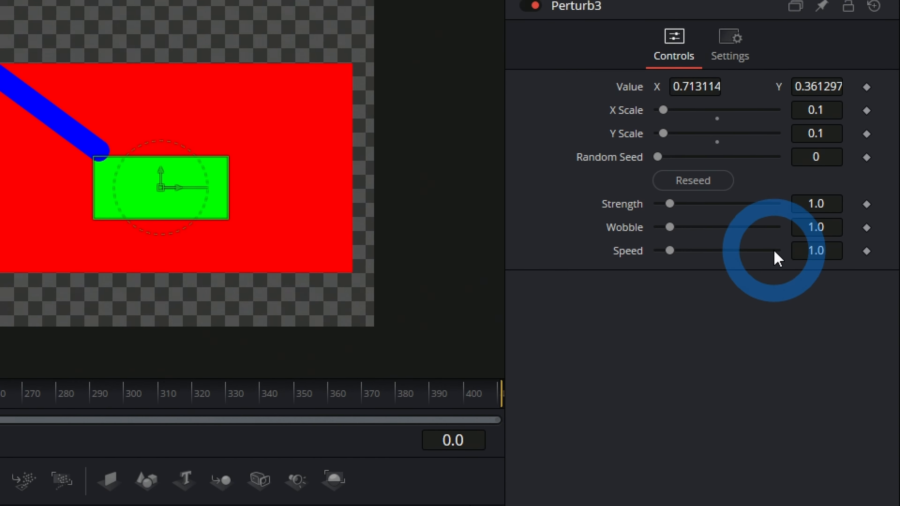
{"action": "key", "text": "space"}
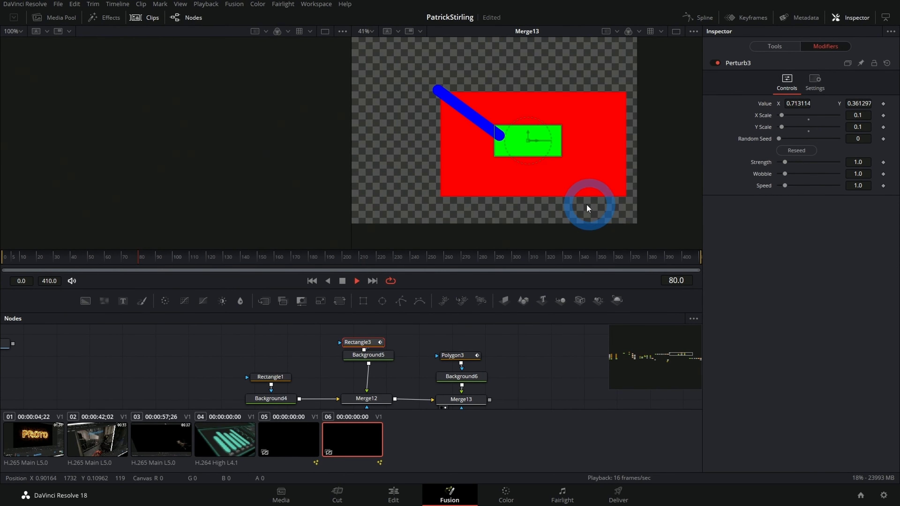
{"action": "key", "text": "space"}
Step: Load Background4 into the empty viewer and turn on Show DoD for that viewer
{"action": "scroll", "coordinate": [189, 418], "scroll_direction": "up", "scroll_amount": 1}
{"action": "mouse_move", "coordinate": [308, 349]}
{"action": "left_mouse_down"}
{"action": "mouse_move", "coordinate": [289, 344]}
{"action": "mouse_move", "coordinate": [297, 357]}
{"action": "left_mouse_up"}
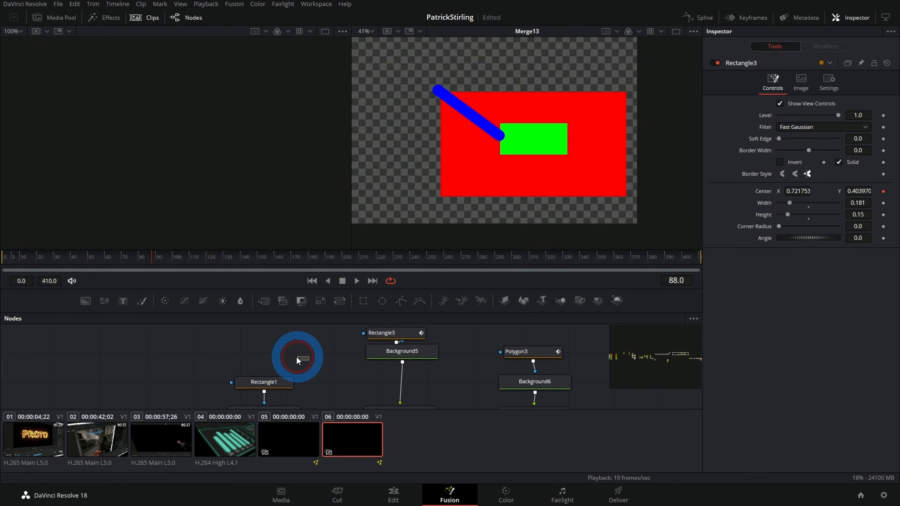
{"action": "scroll", "coordinate": [265, 355], "scroll_direction": "down", "scroll_amount": 2}
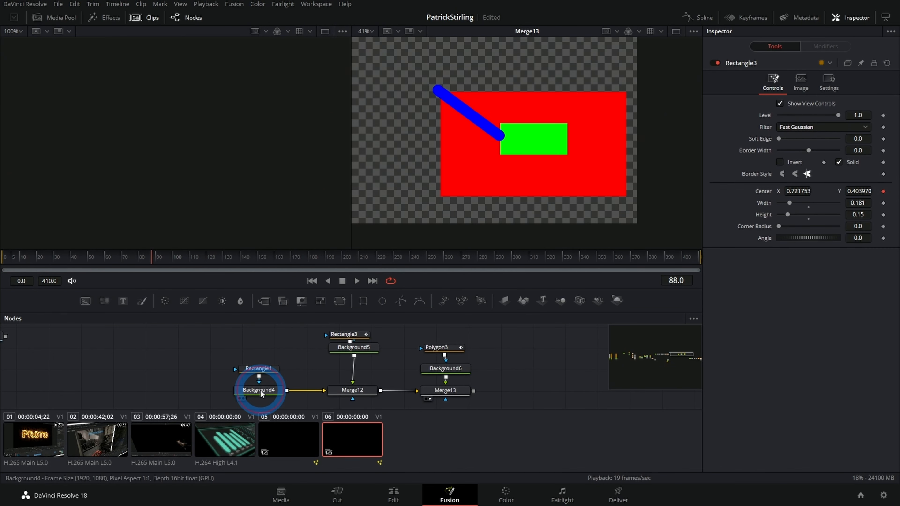
{"action": "left_click", "coordinate": [258, 384]}
{"action": "key", "text": "1"}
{"action": "scroll", "coordinate": [197, 146], "scroll_direction": "down", "scroll_amount": 5}
{"action": "scroll", "coordinate": [214, 148], "scroll_direction": "up", "scroll_amount": 1}
{"action": "left_click_drag", "start_coordinate": [213, 148], "coordinate": [184, 148]}
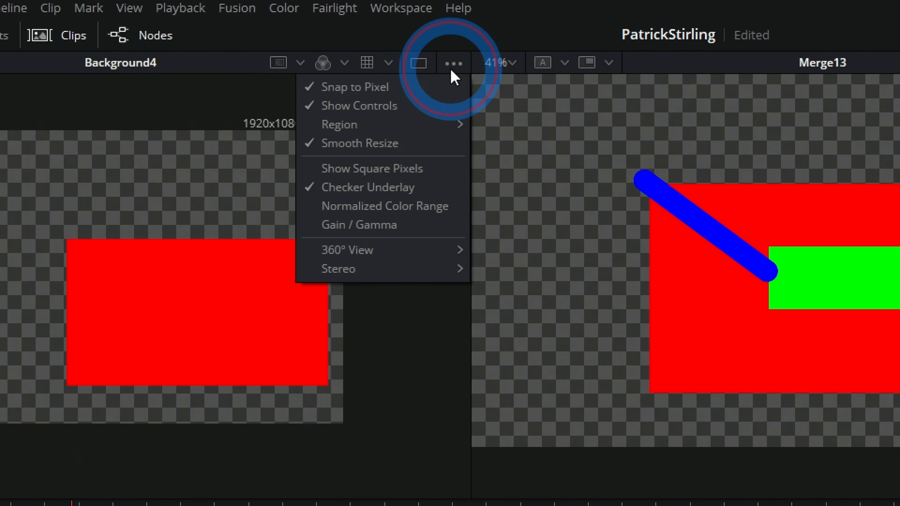
{"action": "mouse_move", "coordinate": [413, 126]}
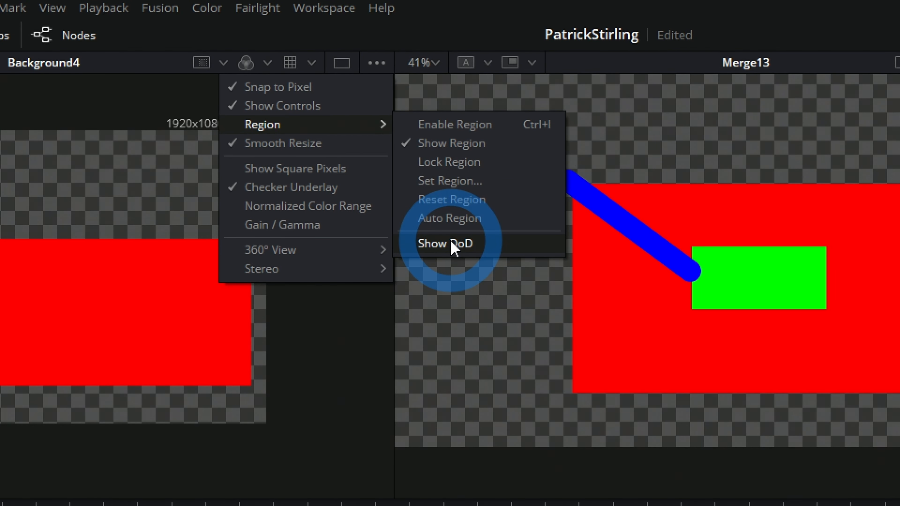
{"action": "left_click", "coordinate": [453, 244]}
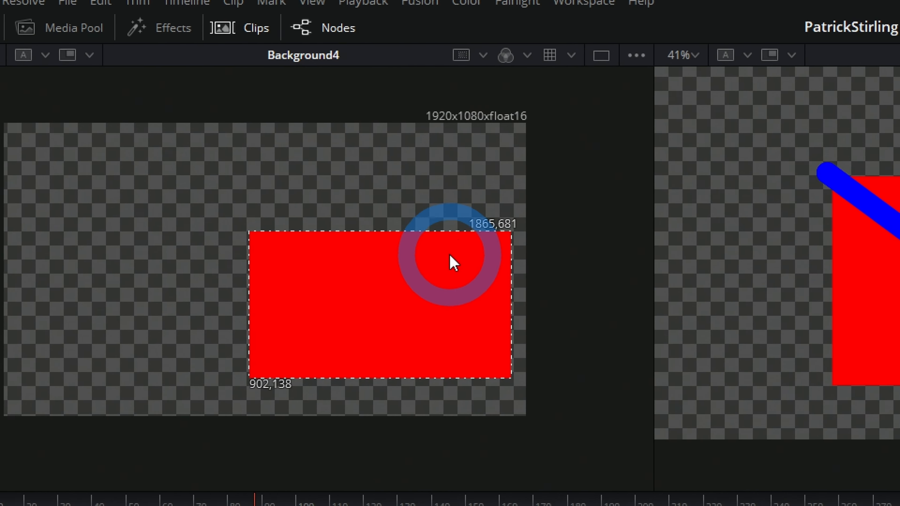
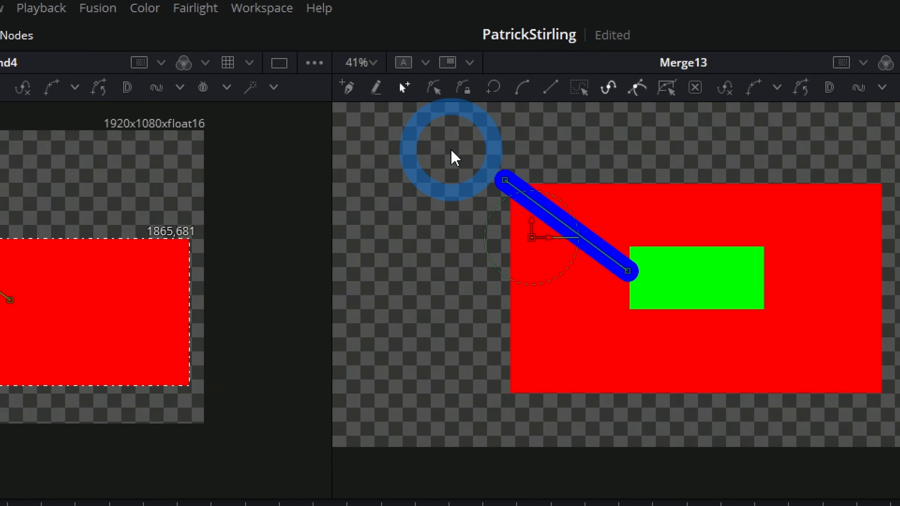
Step: Select all points of the blue line's Polygon3 and publish them as individual point controls
{"action": "left_click_drag", "start_coordinate": [452, 152], "coordinate": [641, 286]}
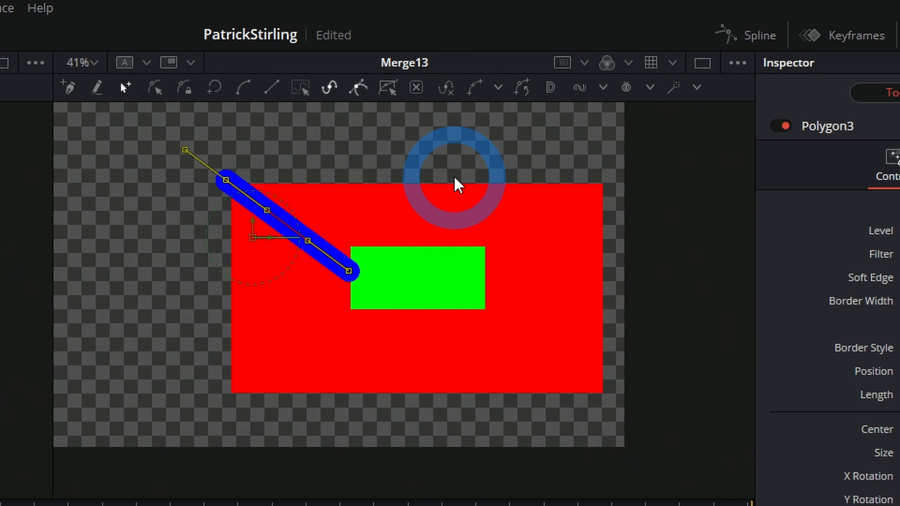
{"action": "left_click", "coordinate": [503, 87]}
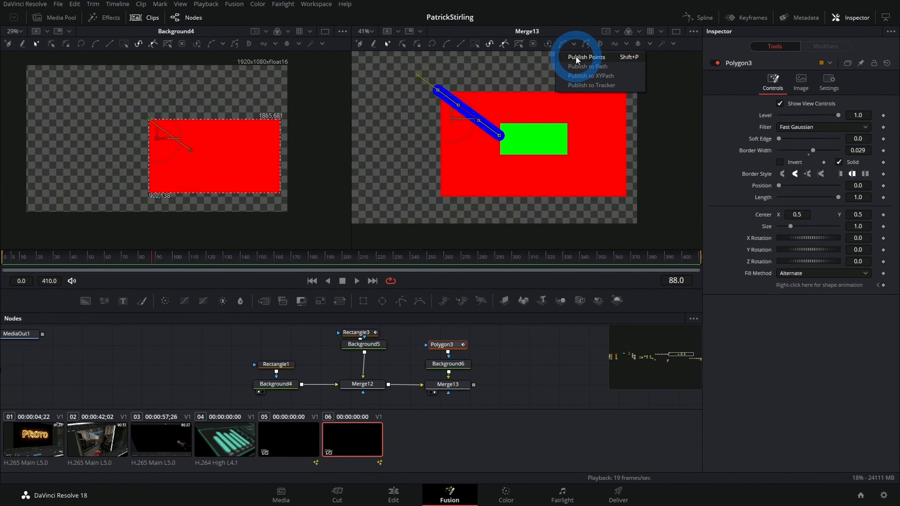
{"action": "left_click", "coordinate": [452, 119]}
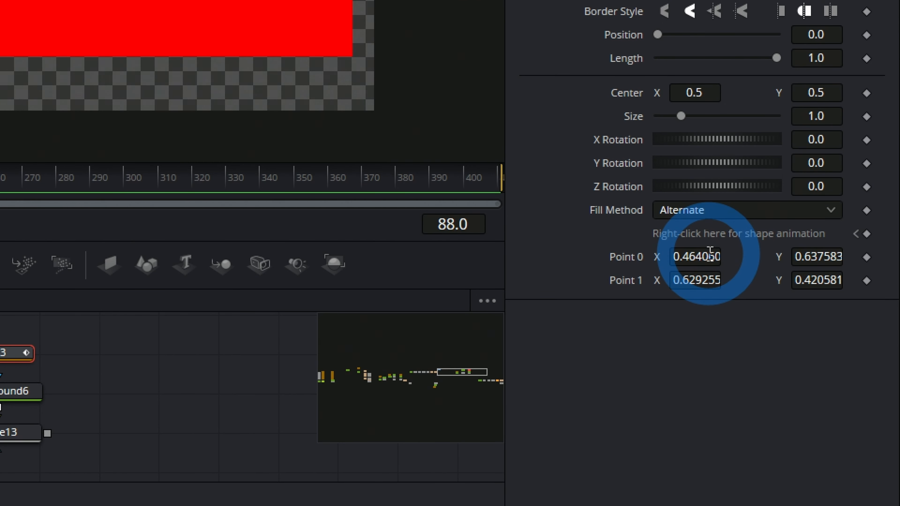
Step: Add an expression to the published Point 0 of Polygon3
{"action": "right_click", "coordinate": [624, 263]}
{"action": "mouse_move", "coordinate": [678, 341]}
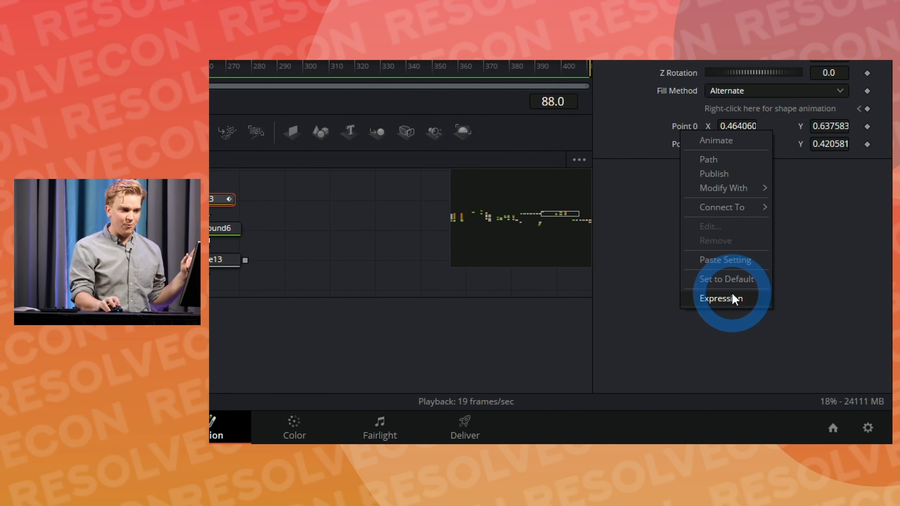
{"action": "left_click", "coordinate": [689, 406]}
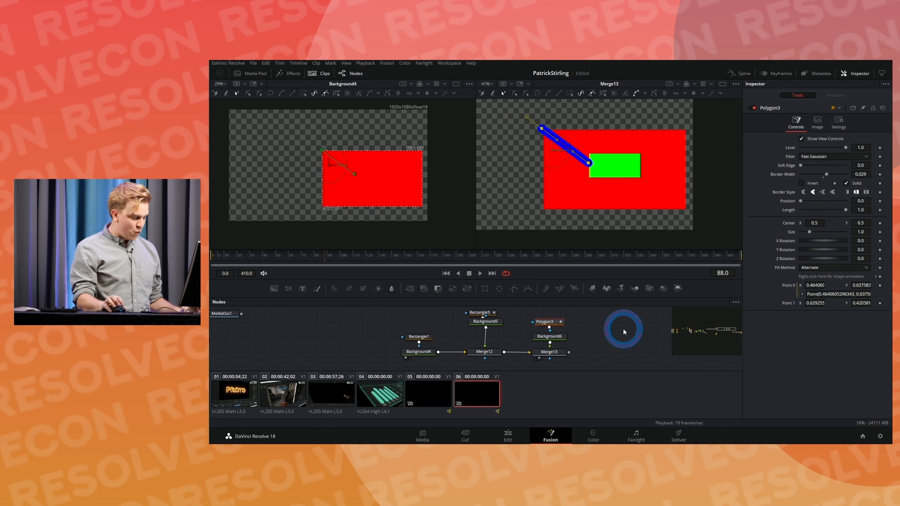
Step: Add a Text+ node beside the line's nodes, load it into a viewer and set its Size to 0.1378
{"action": "key", "text": "shift+space"}
{"action": "type", "text": "tex"}
{"action": "key", "text": "Down"}
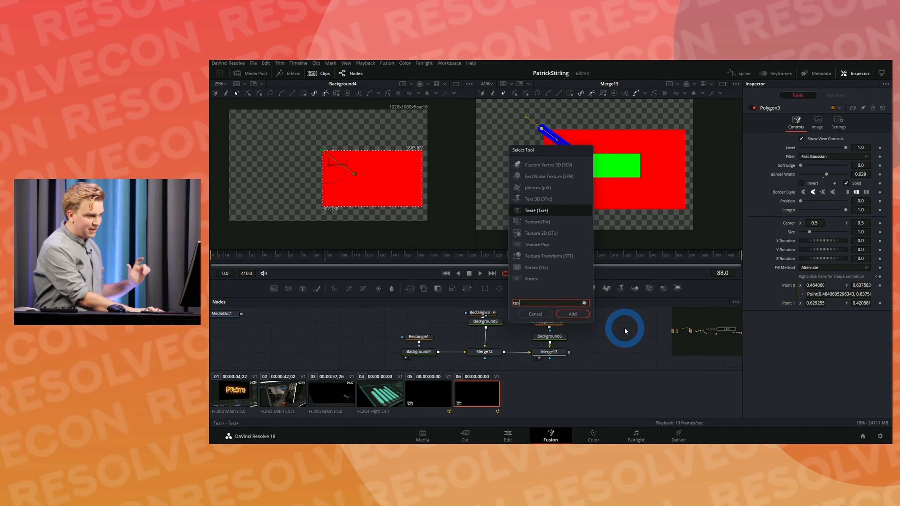
{"action": "key", "text": "Return"}
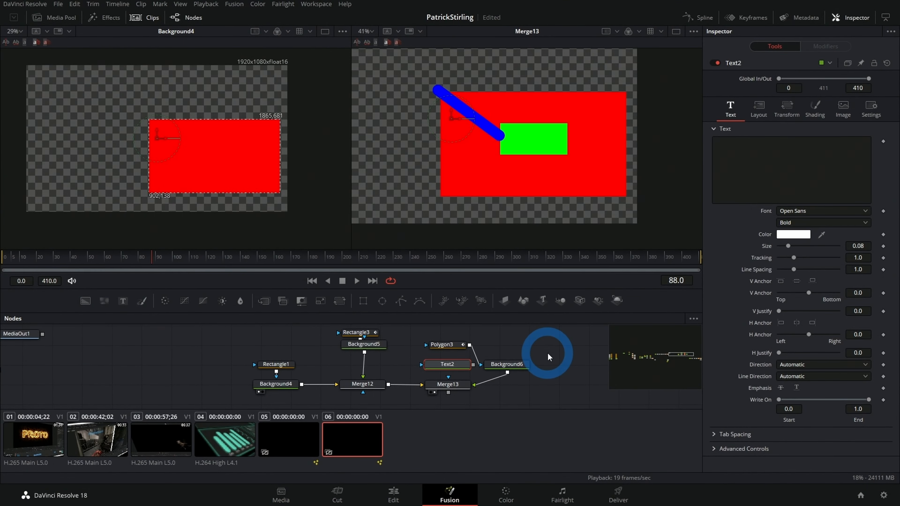
{"action": "mouse_move", "coordinate": [455, 364]}
{"action": "left_mouse_down"}
{"action": "mouse_move", "coordinate": [538, 338]}
{"action": "mouse_move", "coordinate": [506, 364]}
{"action": "mouse_move", "coordinate": [458, 365]}
{"action": "left_mouse_up"}
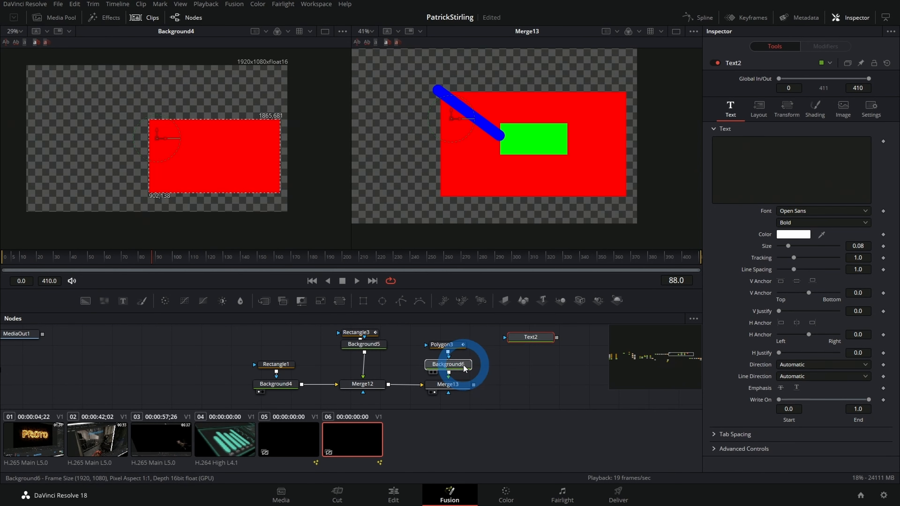
{"action": "left_click", "coordinate": [527, 338]}
{"action": "key", "text": "1"}
{"action": "left_click_drag", "start_coordinate": [788, 246], "coordinate": [796, 245]}
{"action": "left_click", "coordinate": [742, 147]}
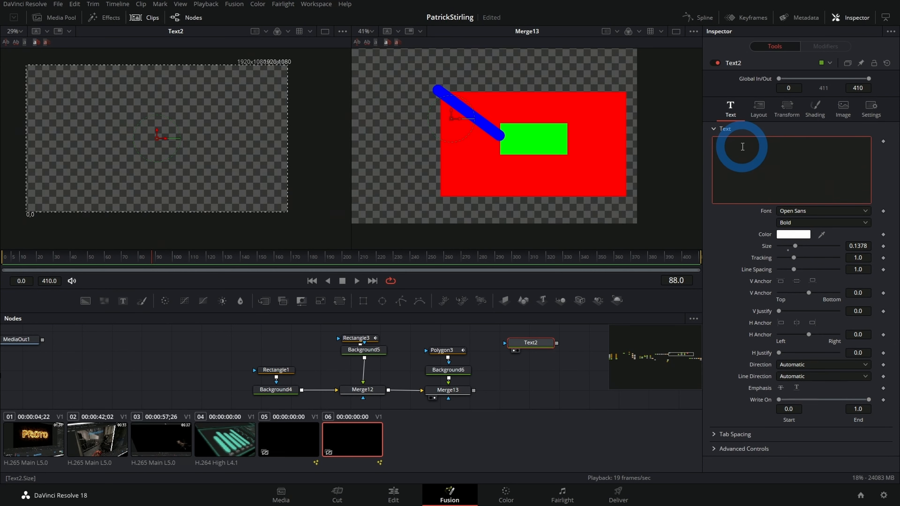
Step: Open the finished HUD composition in clip 05 and copy the Point 0 expression of Polygon4
{"action": "left_click", "coordinate": [303, 433]}
{"action": "left_click_drag", "start_coordinate": [413, 365], "coordinate": [448, 350]}
{"action": "left_click", "coordinate": [448, 350]}
{"action": "left_click", "coordinate": [739, 63]}
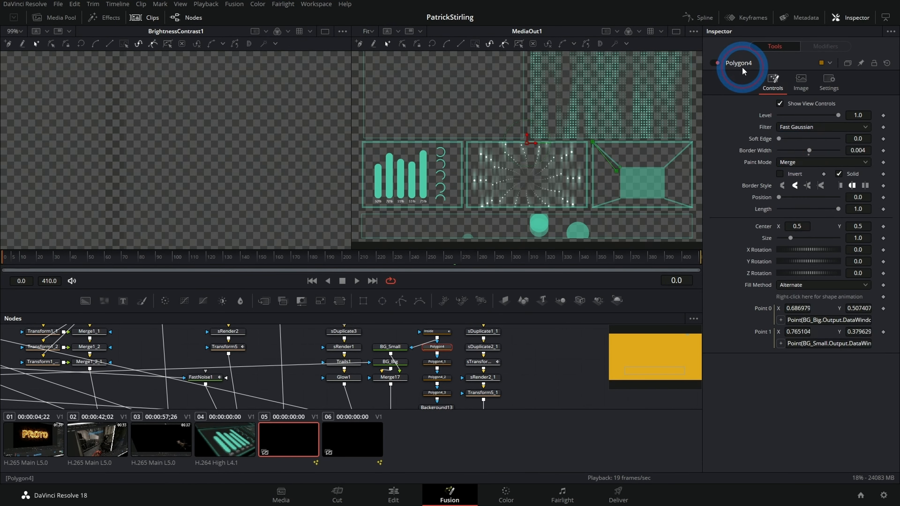
{"action": "left_click", "coordinate": [799, 319]}
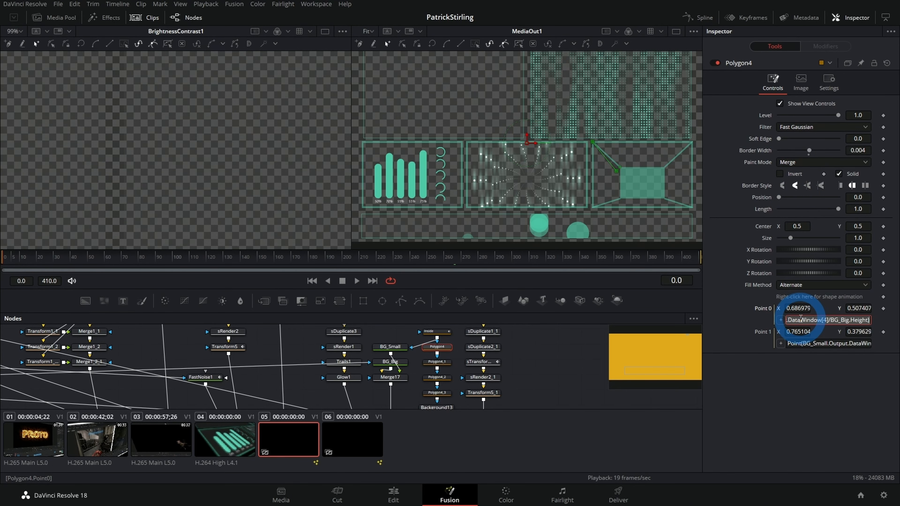
Step: Return to clip 06, paste the copied expression as Text2's text and set its Size to 0.0396
{"action": "left_click", "coordinate": [356, 445]}
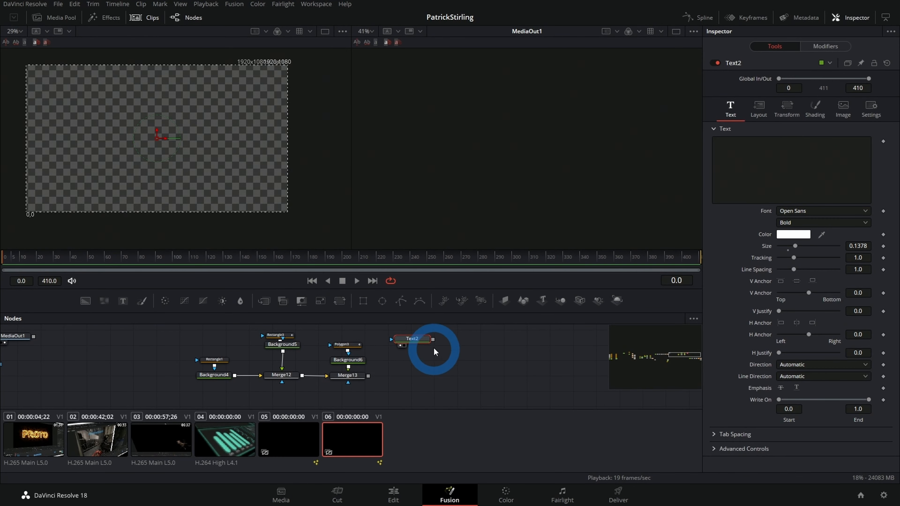
{"action": "left_click", "coordinate": [821, 139]}
{"action": "key", "text": "ctrl+v"}
{"action": "left_click", "coordinate": [323, 228]}
{"action": "left_click_drag", "start_coordinate": [857, 245], "coordinate": [409, 256]}
{"action": "left_click", "coordinate": [405, 339]}
Step: Replace the Point 0 expression of Polygon3 with Point(1,1)
{"action": "left_click", "coordinate": [345, 344]}
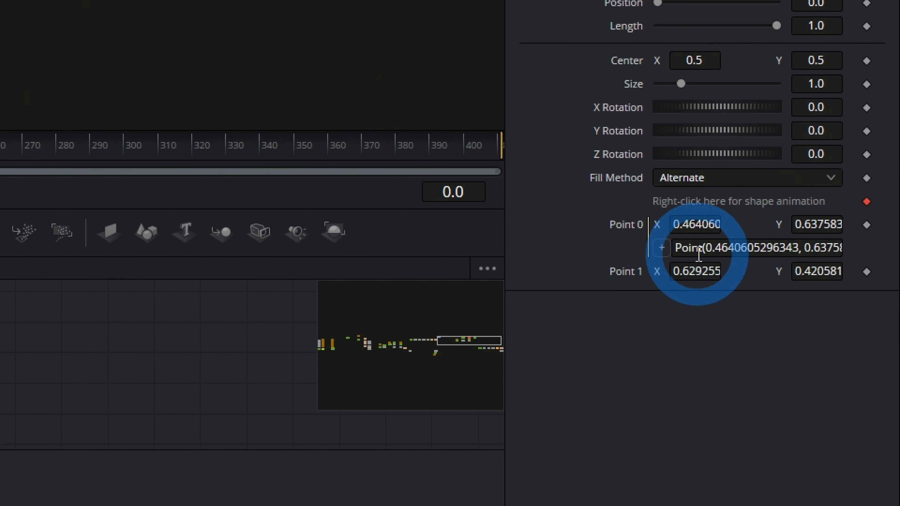
{"action": "left_click", "coordinate": [759, 247]}
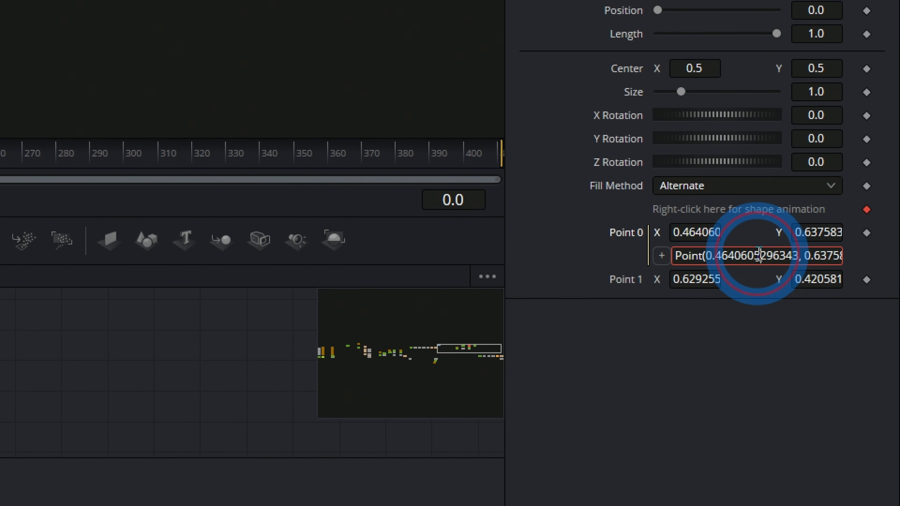
{"action": "triple_click", "coordinate": [760, 255]}
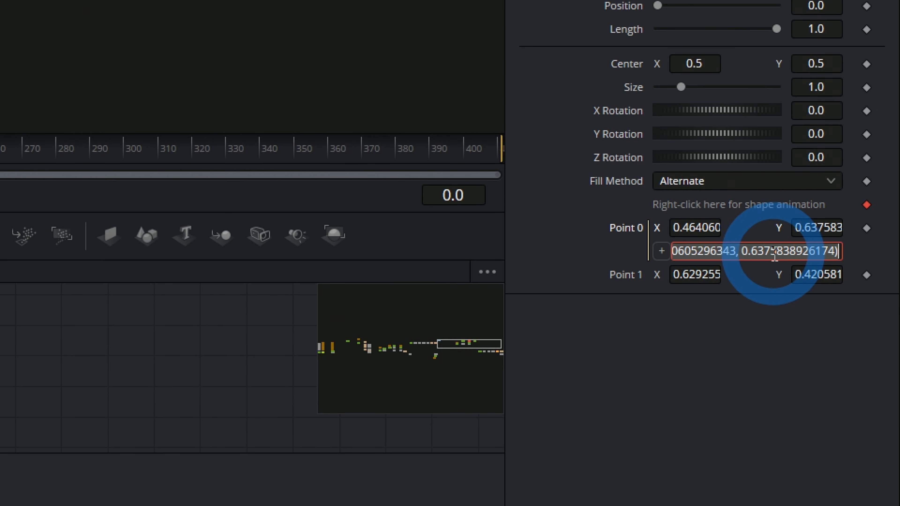
{"action": "type", "text": "Point(1,1"}
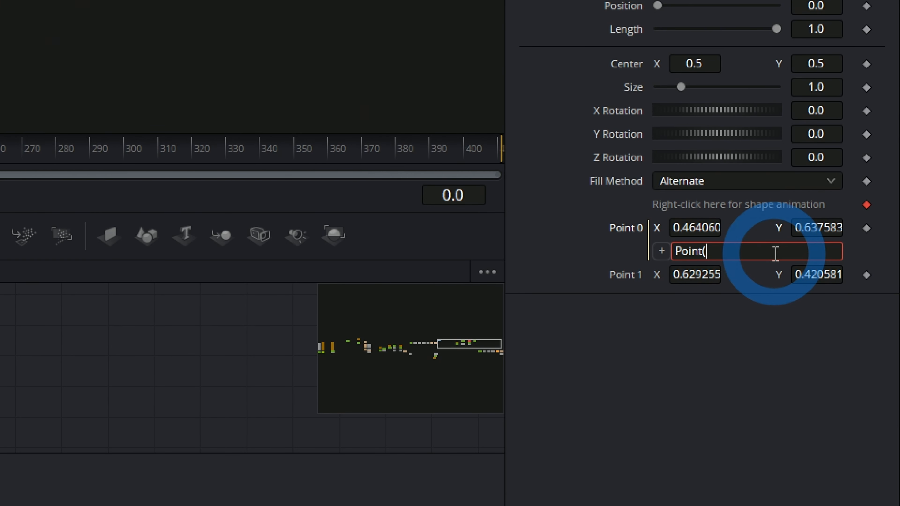
{"action": "type", "text": ")"}
{"action": "left_click", "coordinate": [746, 288]}
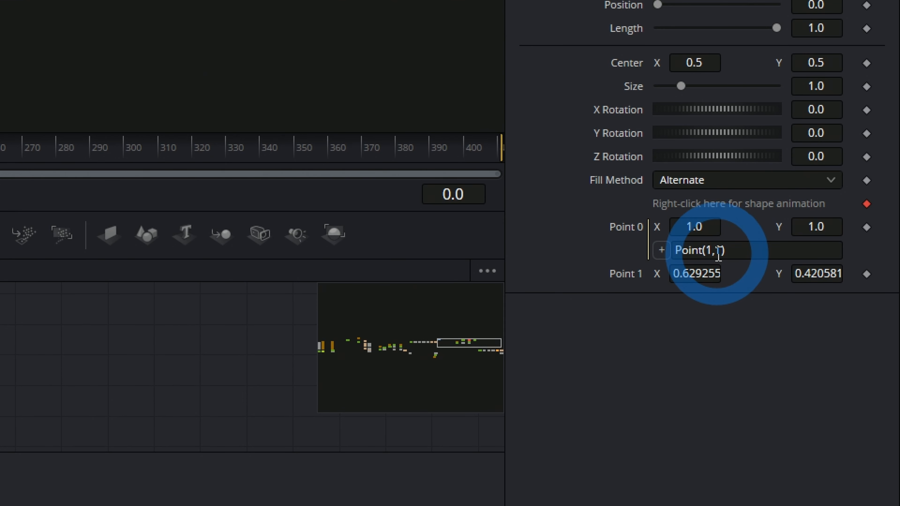
Step: Replace the X argument in Polygon3's Point 0 expression with Background4.Output.DataWindow[1], keeping 1 for Y
{"action": "left_click", "coordinate": [712, 252]}
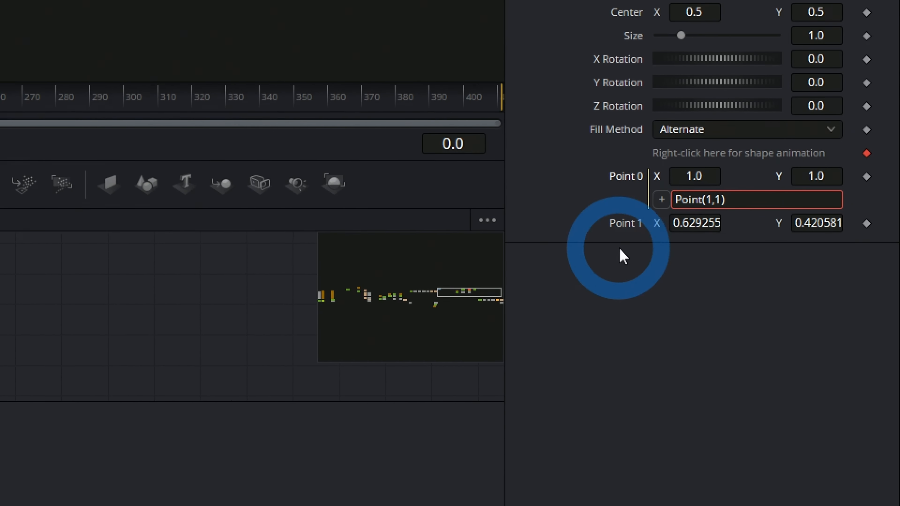
{"action": "left_click", "coordinate": [713, 203]}
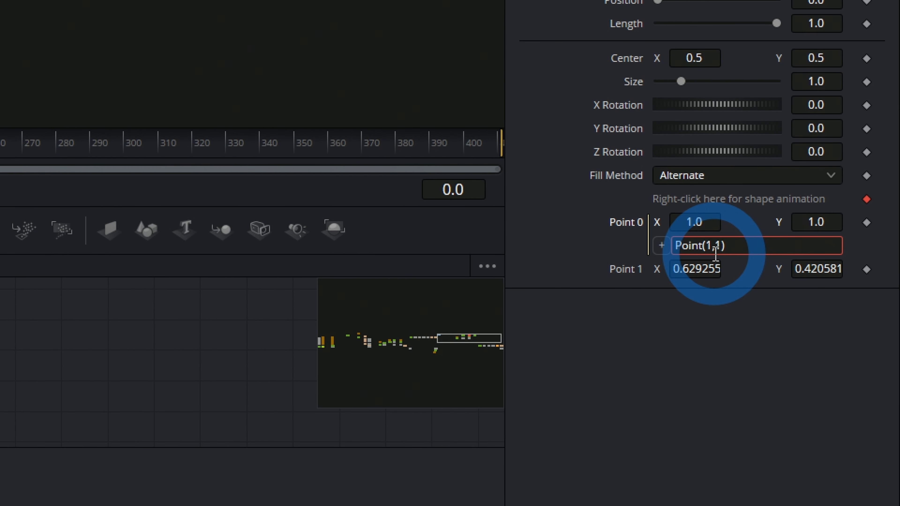
{"action": "key", "text": "BackSpace"}
{"action": "type", "text": "Background4.Output."}
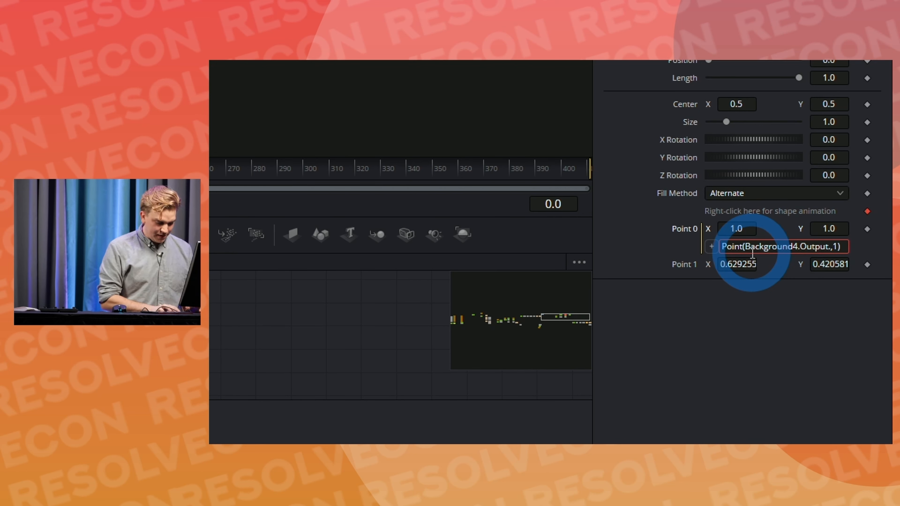
{"action": "type", "text": "taWindow"}
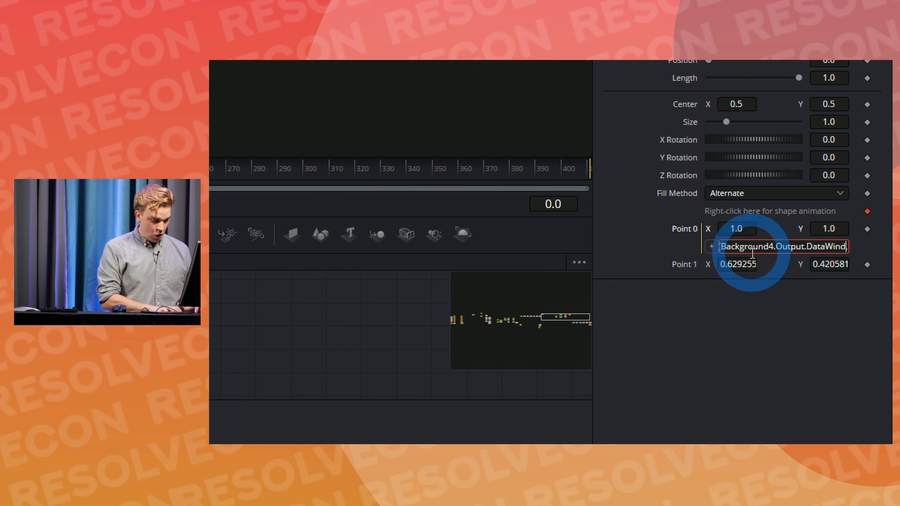
{"action": "type", "text": "[1]"}
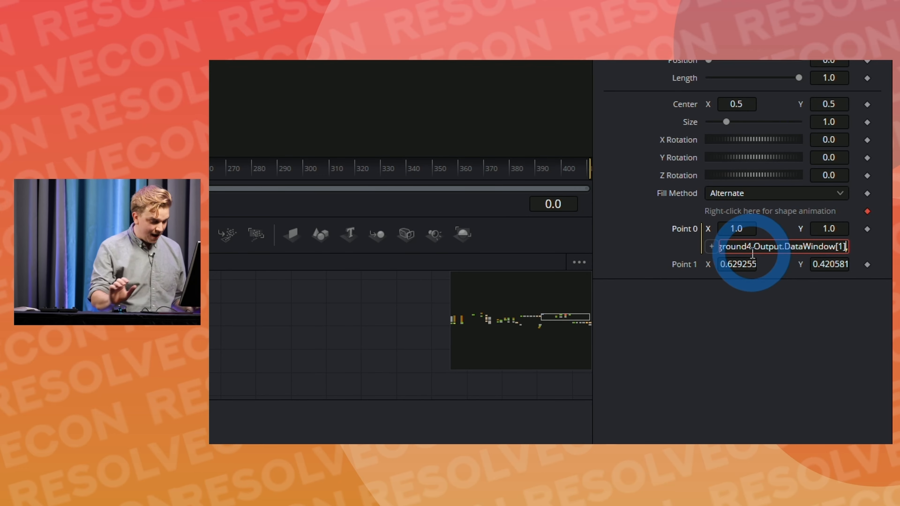
{"action": "type", "text": ","}
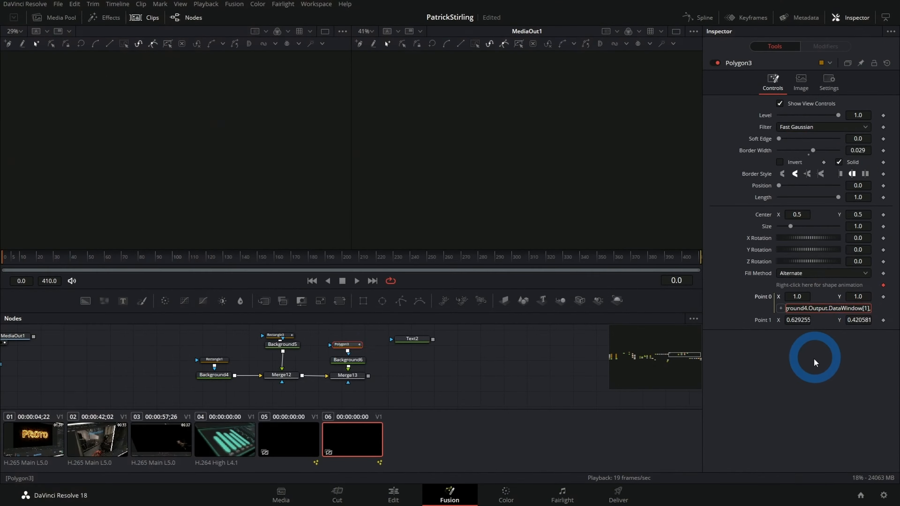
{"action": "left_click", "coordinate": [813, 358]}
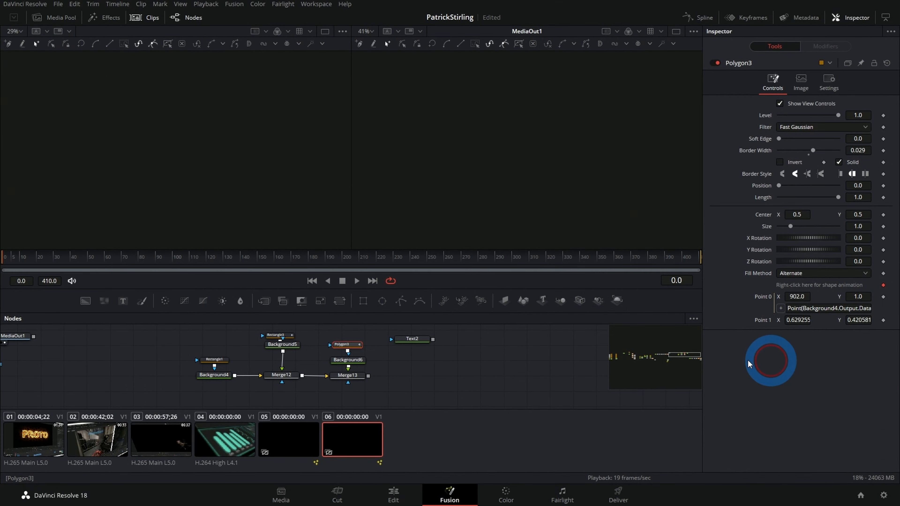
Step: View Polygon3 on its own and check where Point 0 now places the line
{"action": "left_click", "coordinate": [343, 350]}
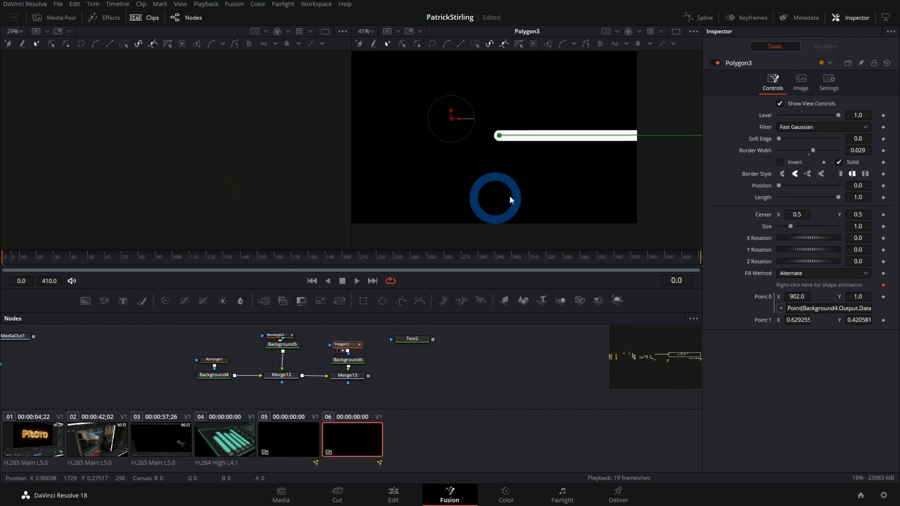
{"action": "scroll", "coordinate": [510, 199], "scroll_direction": "down", "scroll_amount": 5}
{"action": "scroll", "coordinate": [602, 174], "scroll_direction": "down", "scroll_amount": 4}
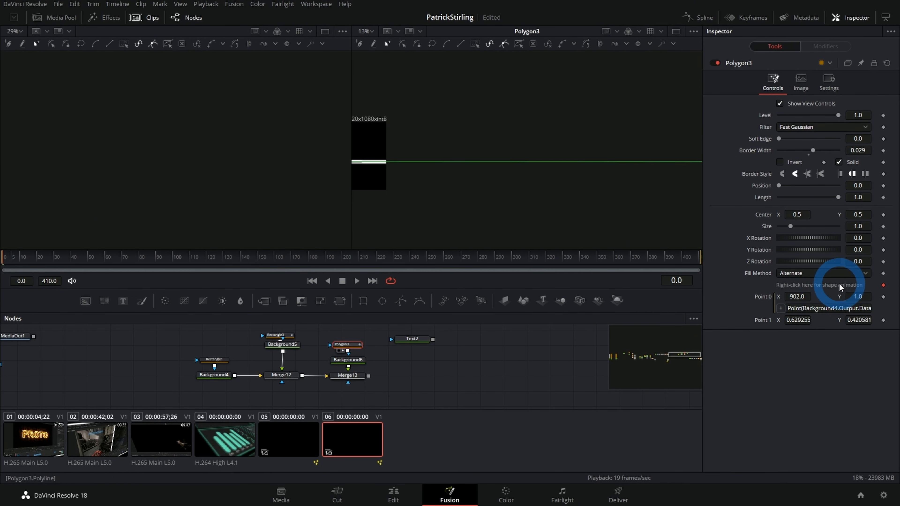
Step: Copy Background4.Output.DataWindow[1] out of the Point 0 expression and load Text2 into the viewer
{"action": "left_click_drag", "start_coordinate": [803, 310], "coordinate": [861, 314]}
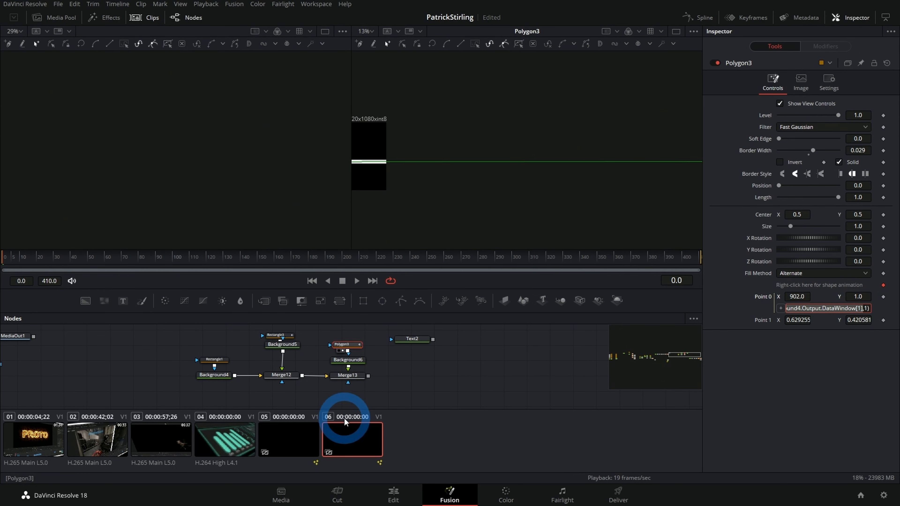
{"action": "left_click", "coordinate": [418, 344]}
{"action": "left_click_drag", "start_coordinate": [418, 346], "coordinate": [664, 181]}
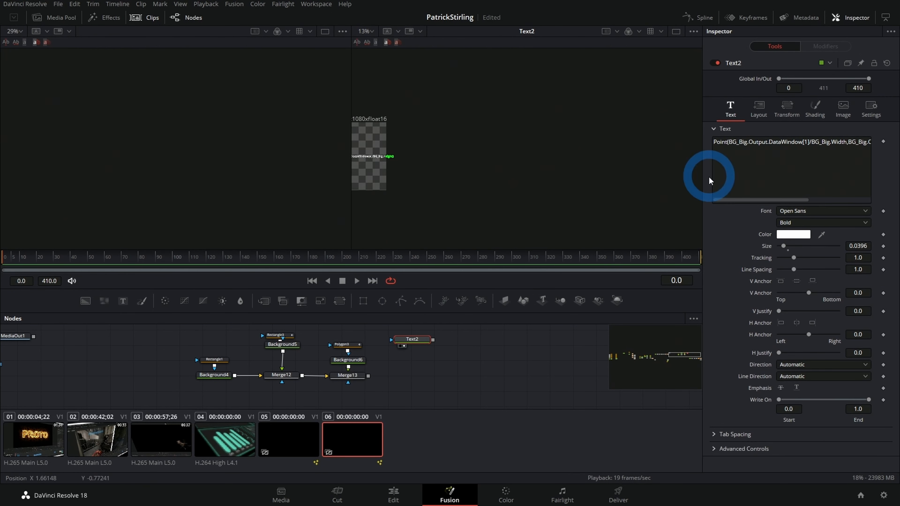
Step: Add a second Text+ node to the right of Text2, load it into the viewer and set its Size to 0.1772
{"action": "key", "text": "shift+space"}
{"action": "type", "text": "Btre"}
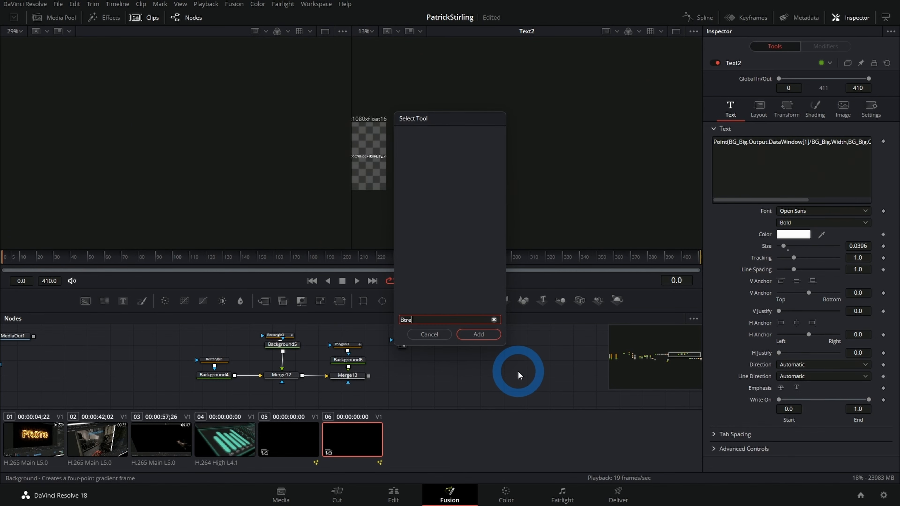
{"action": "key", "text": "BackSpace"}
{"action": "key", "text": "BackSpace"}
{"action": "type", "text": "tex"}
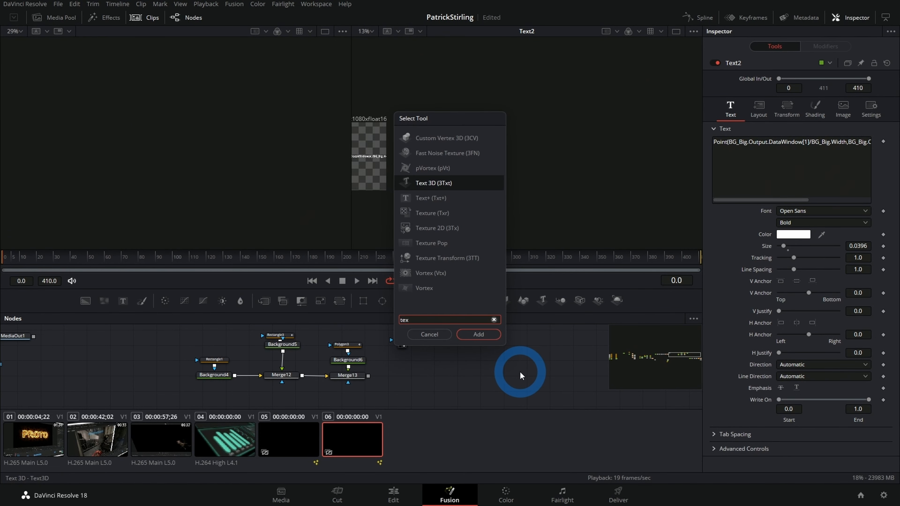
{"action": "key", "text": "Down"}
{"action": "key", "text": "Return"}
{"action": "left_click", "coordinate": [505, 369]}
{"action": "left_click_drag", "start_coordinate": [505, 370], "coordinate": [582, 173]}
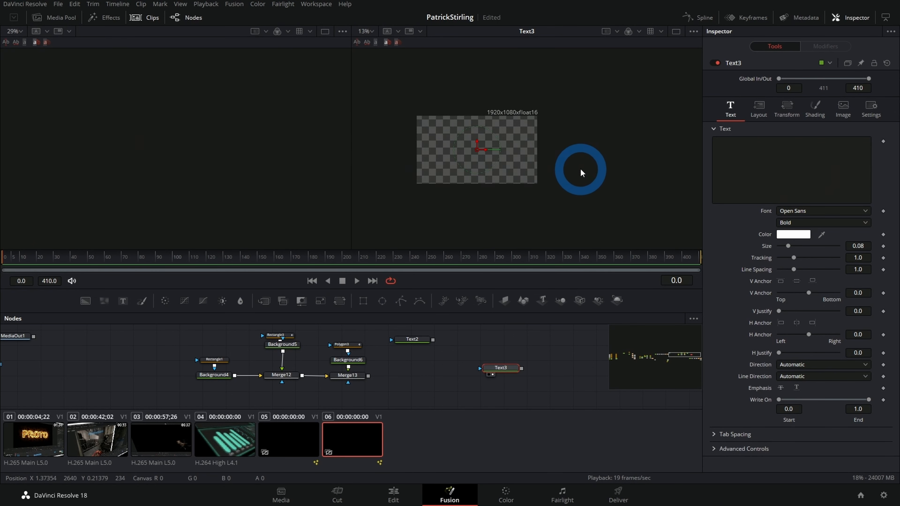
{"action": "left_click_drag", "start_coordinate": [788, 246], "coordinate": [802, 247]}
Step: Drive Text3's text with the expression Background4.Output.DataWindow[1]
{"action": "right_click", "coordinate": [746, 178]}
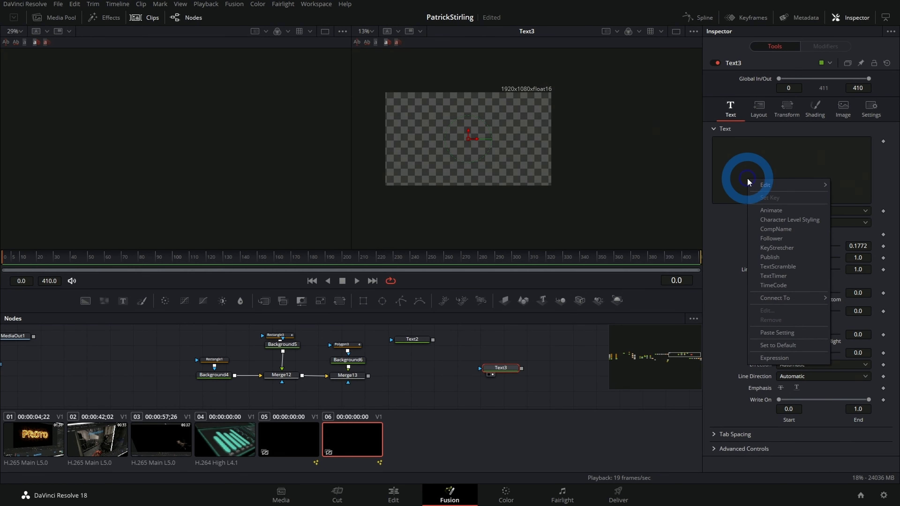
{"action": "left_click", "coordinate": [777, 358]}
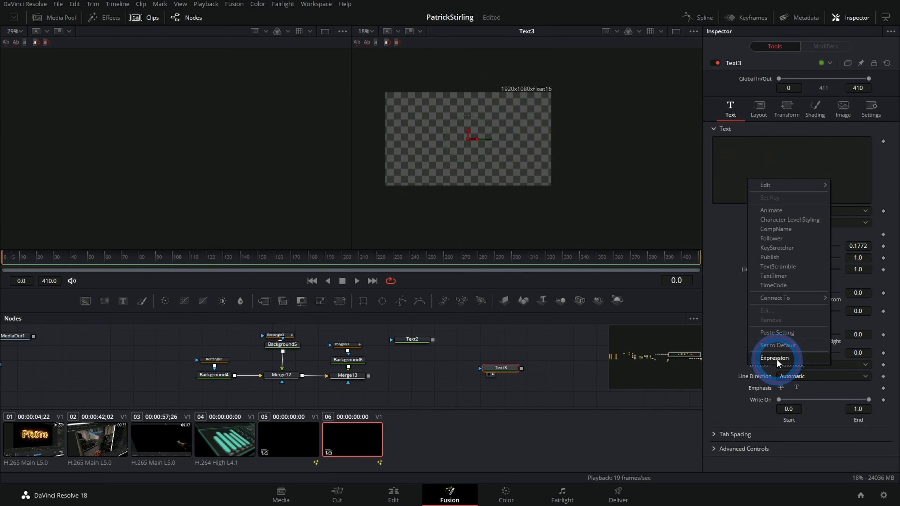
{"action": "left_click", "coordinate": [747, 212]}
{"action": "left_click", "coordinate": [751, 210]}
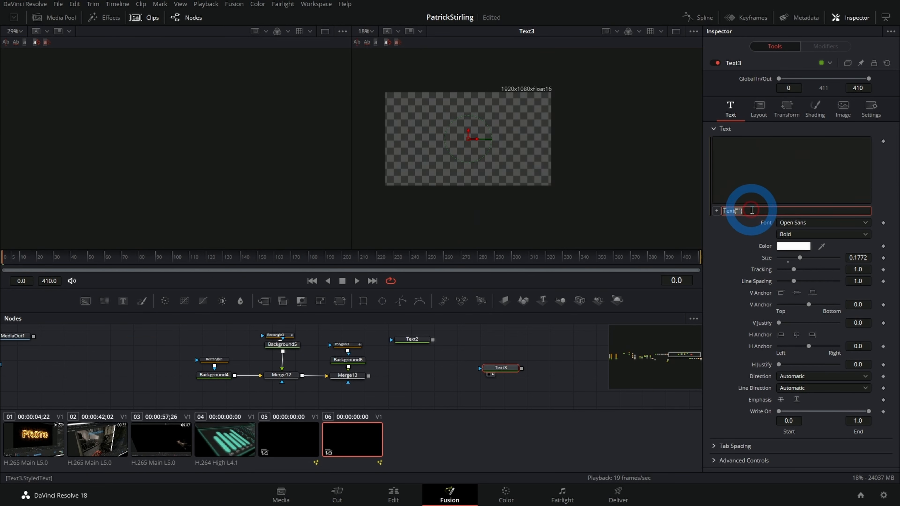
{"action": "type", "text": "Background4.Output.DataWindow[1]"}
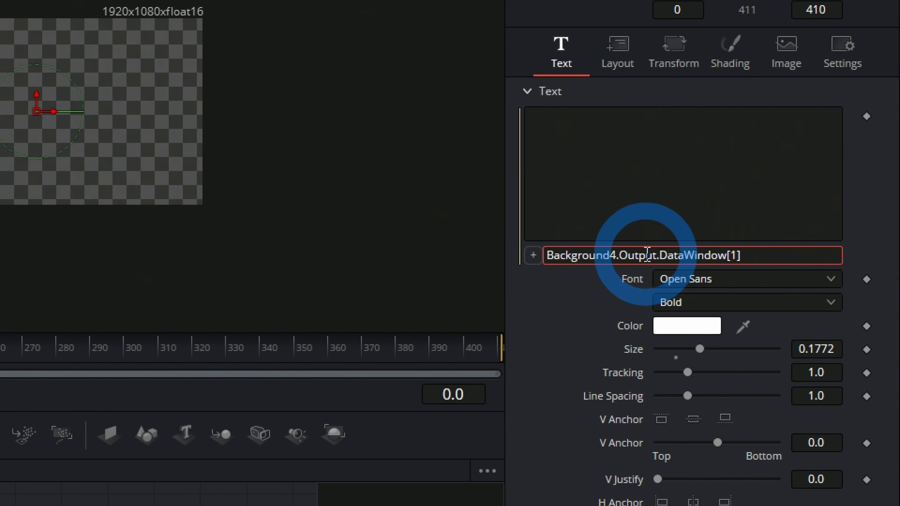
{"action": "left_click", "coordinate": [248, 278]}
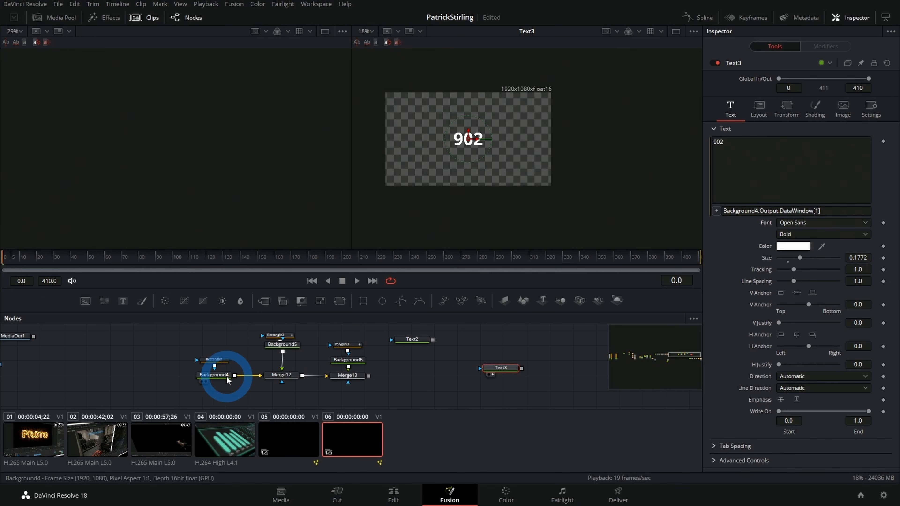
Step: Load Background4 into the empty viewer to compare its domain's lower-left corner with Text3, and reselect Text3
{"action": "left_click", "coordinate": [220, 376]}
{"action": "left_click_drag", "start_coordinate": [222, 135], "coordinate": [177, 176]}
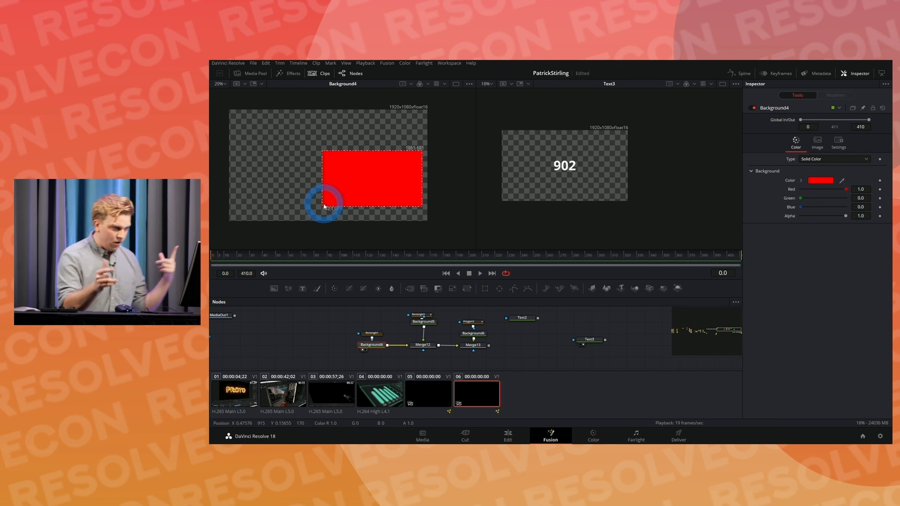
{"action": "left_click", "coordinate": [591, 340]}
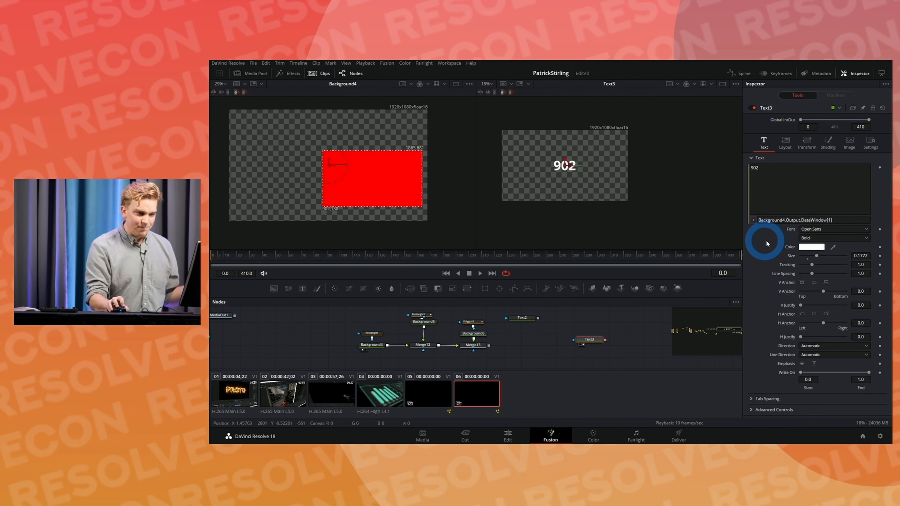
Step: Extend Text3's text expression by dividing Background4.Output.DataWindow[1] by Background.Width
{"action": "left_click", "coordinate": [836, 221]}
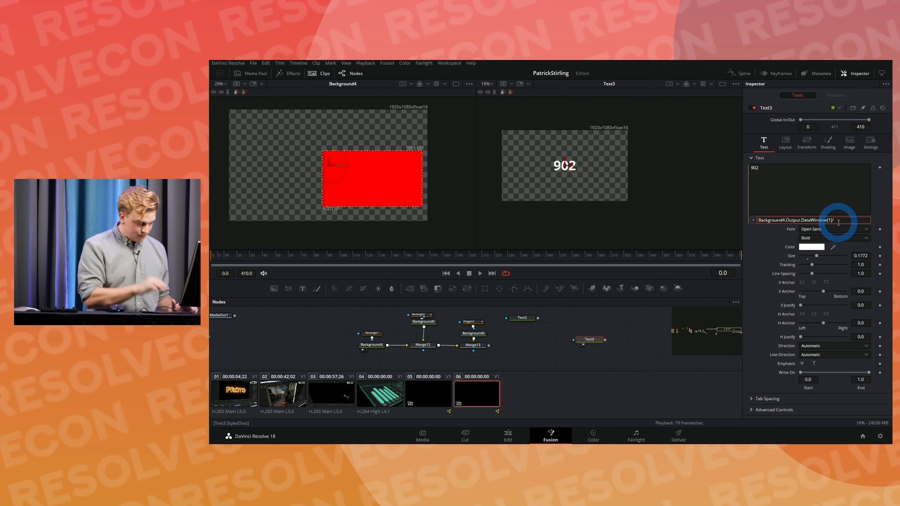
{"action": "type", "text": "/Backgoun"}
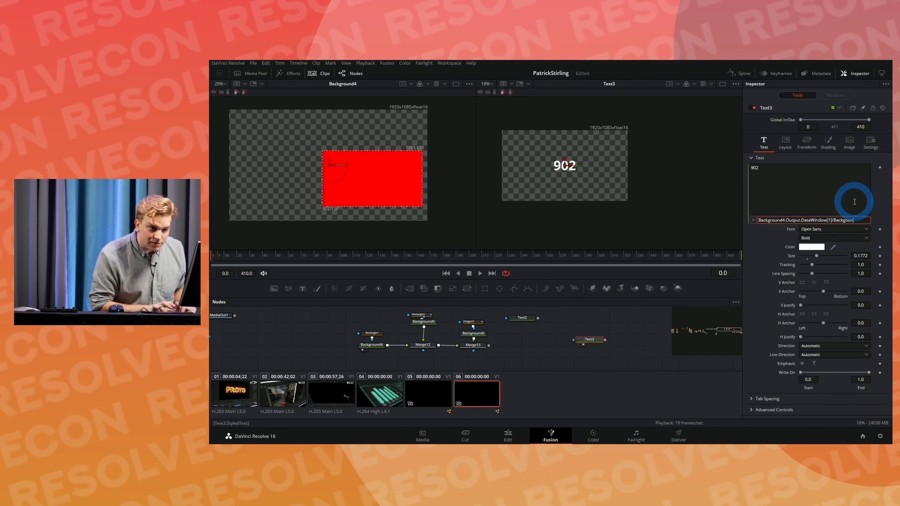
{"action": "type", "text": "rdround."}
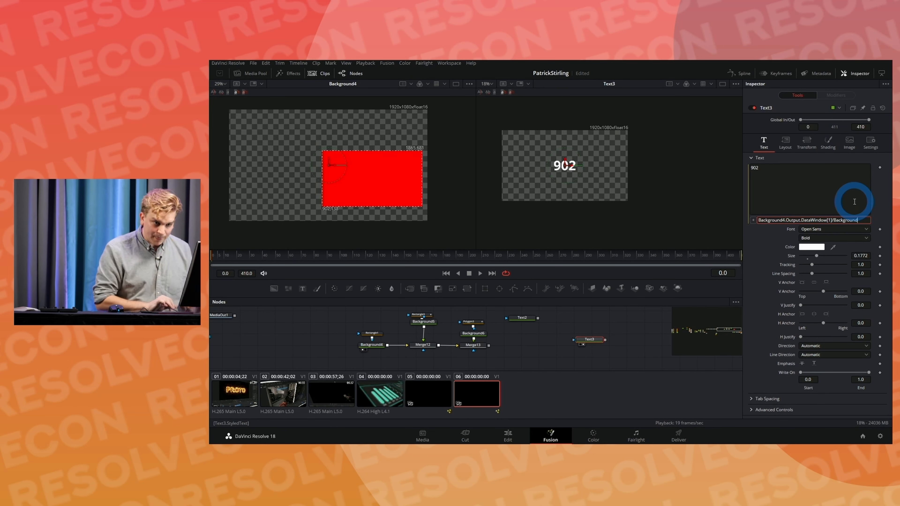
{"action": "type", "text": "W"}
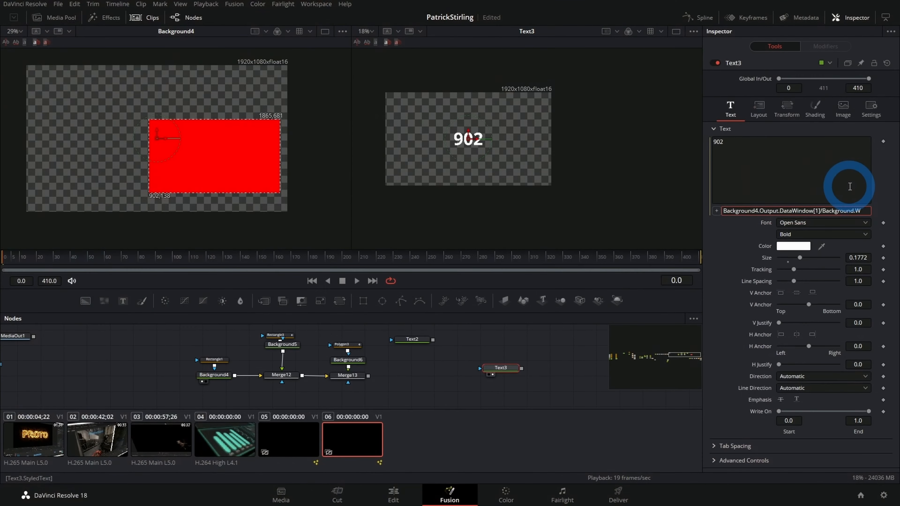
{"action": "type", "text": "idth"}
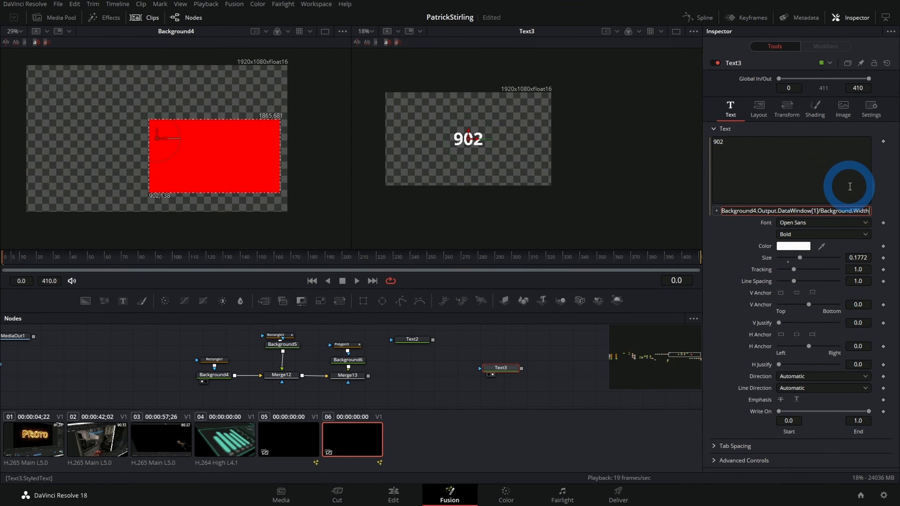
{"action": "left_click", "coordinate": [732, 242]}
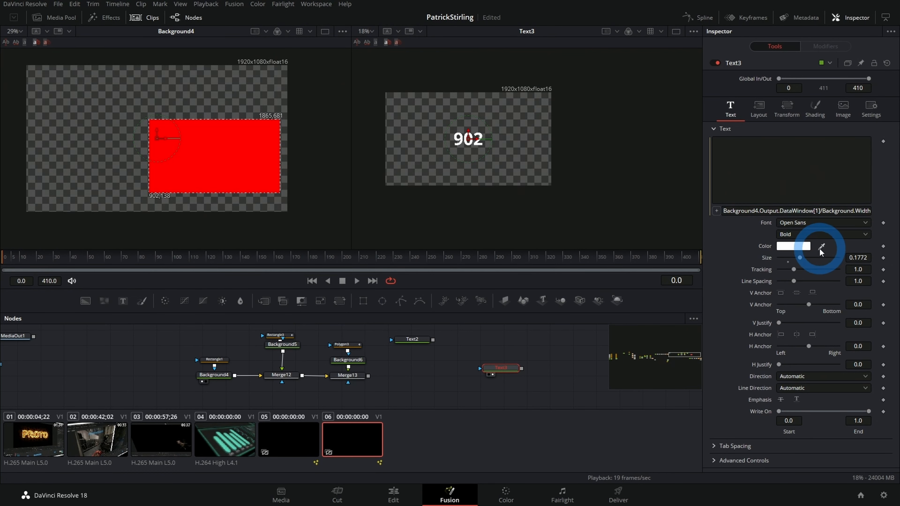
Step: Correct the divisor in Text3's text expression to Background4.Width
{"action": "left_click", "coordinate": [845, 210]}
{"action": "left_click_drag", "start_coordinate": [845, 210], "coordinate": [878, 211]}
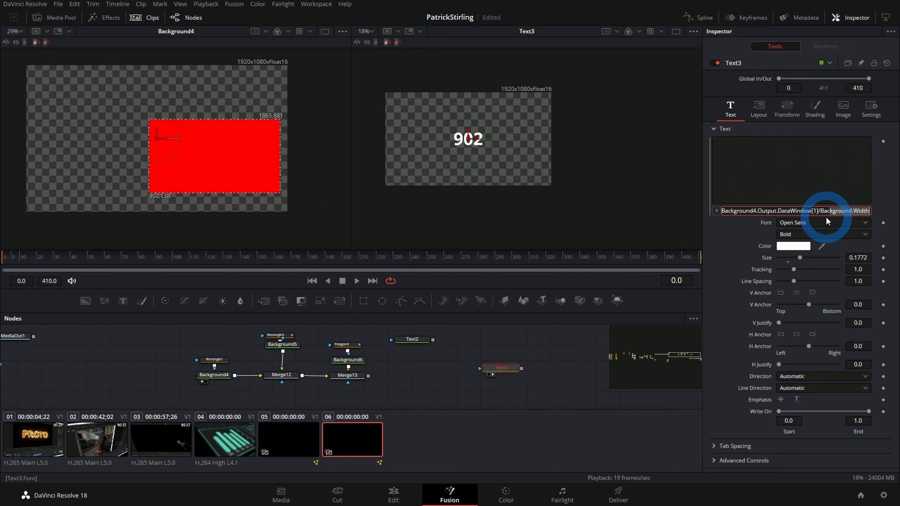
{"action": "left_click", "coordinate": [851, 210]}
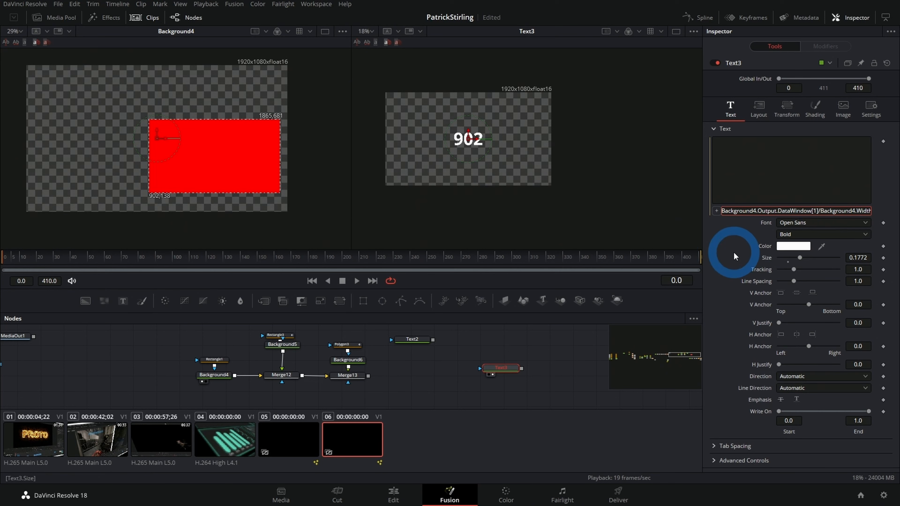
{"action": "key", "text": "Return"}
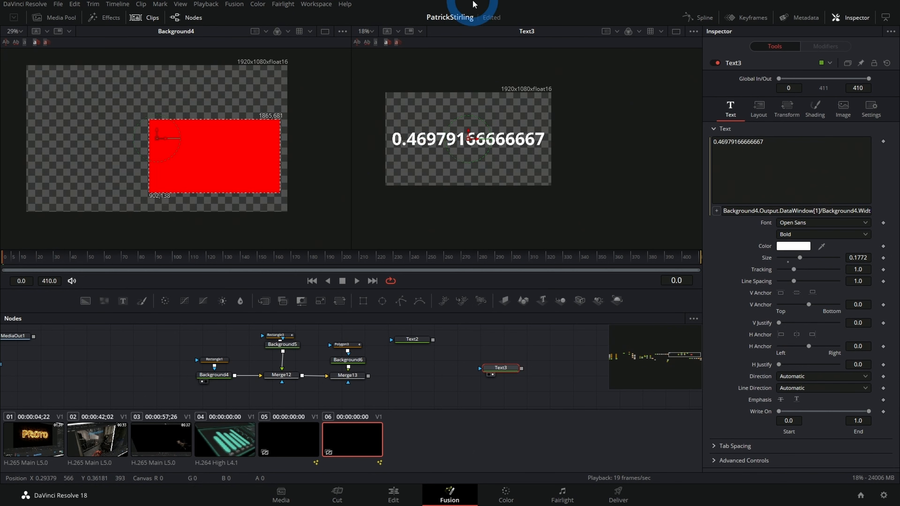
Step: Copy Text3's full expression and load Merge13 into the viewer showing Text3
{"action": "left_click", "coordinate": [754, 211]}
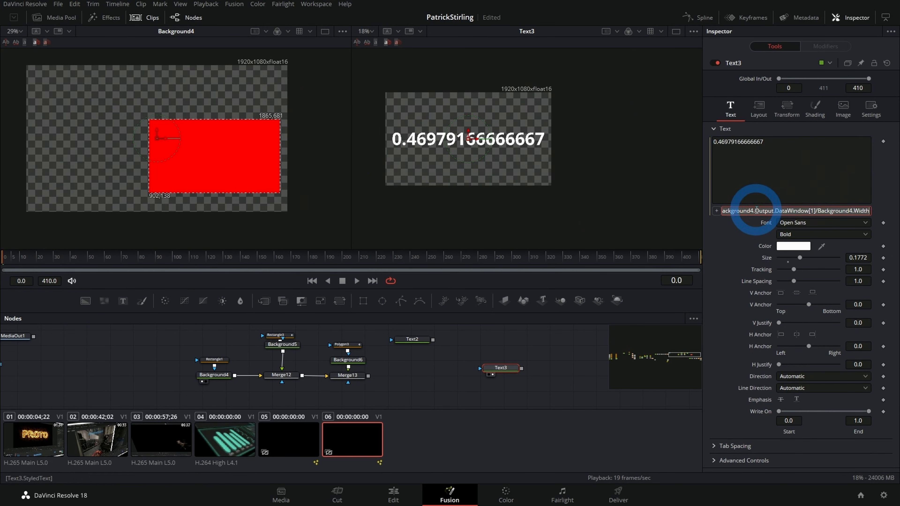
{"action": "left_click", "coordinate": [340, 347]}
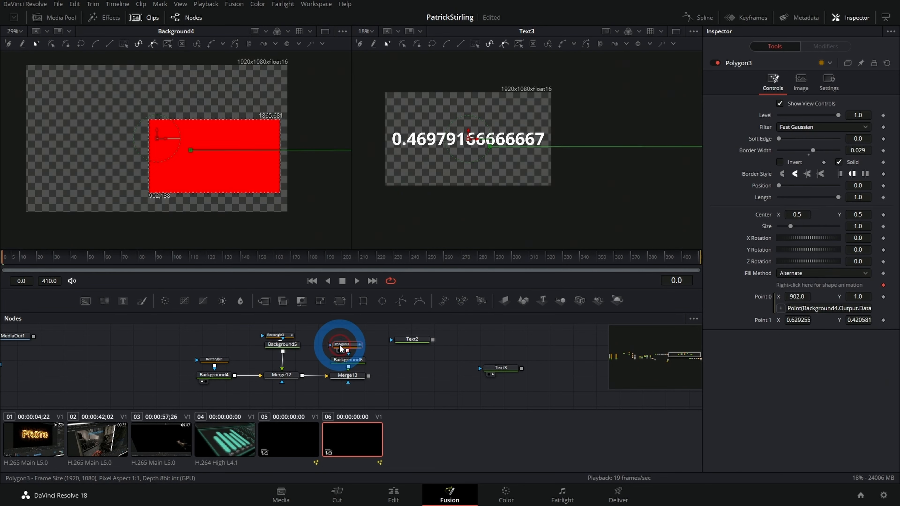
{"action": "left_click", "coordinate": [339, 375]}
{"action": "key", "text": "2"}
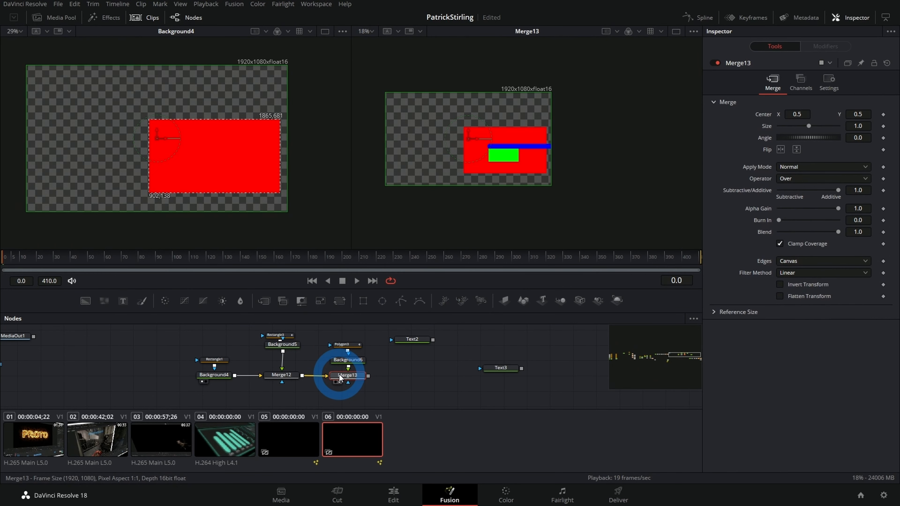
Step: Replace Polygon3's Point 0 expression with Point(Background4.Output.DataWindow[1]/Background4.Width, 1)
{"action": "left_click", "coordinate": [343, 345]}
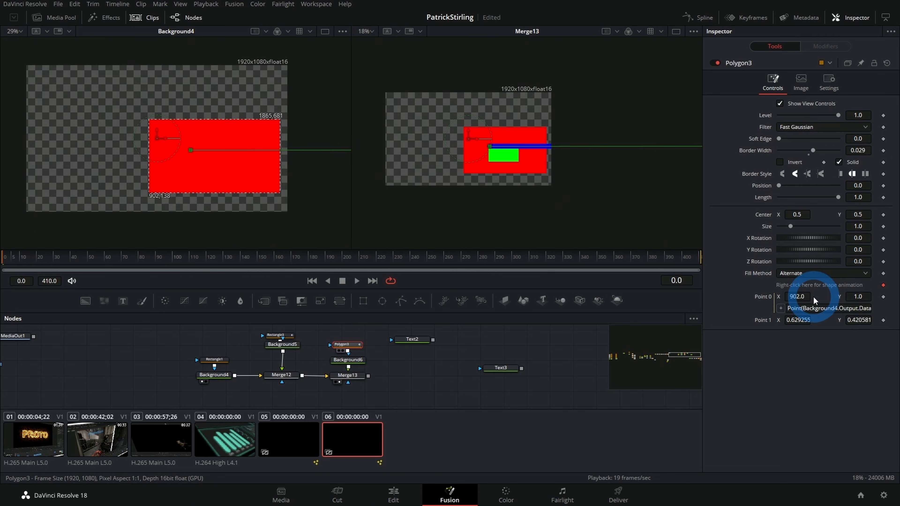
{"action": "left_click", "coordinate": [802, 308]}
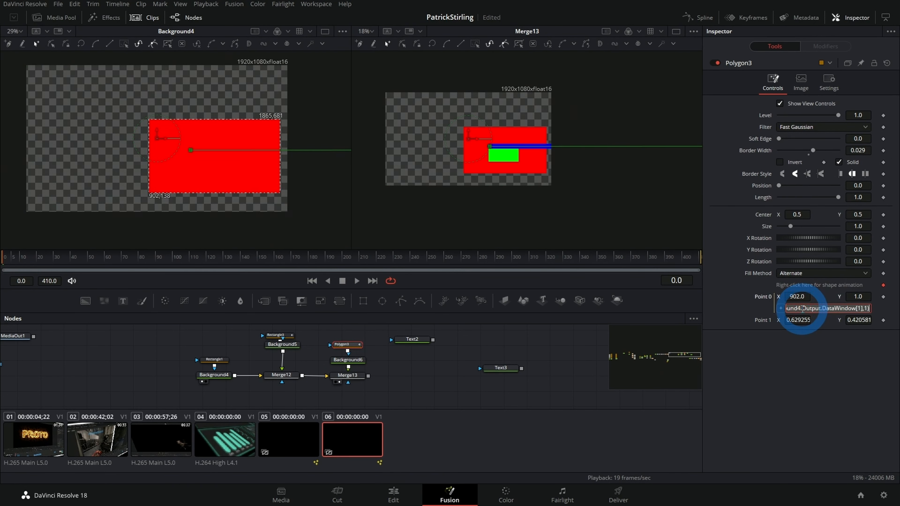
{"action": "type", "text": "Point"}
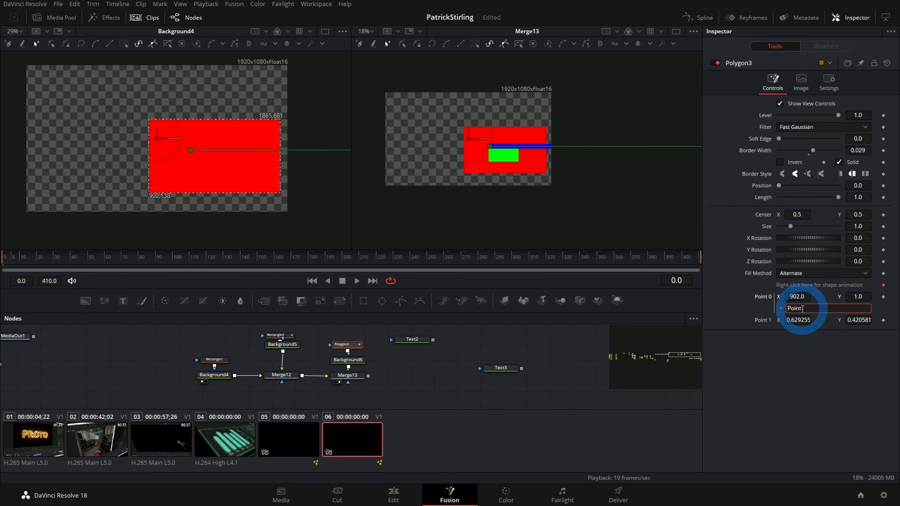
{"action": "type", "text": "("}
{"action": "key", "text": "ctrl+v"}
{"action": "type", "text": ", 1)"}
{"action": "left_click", "coordinate": [811, 369]}
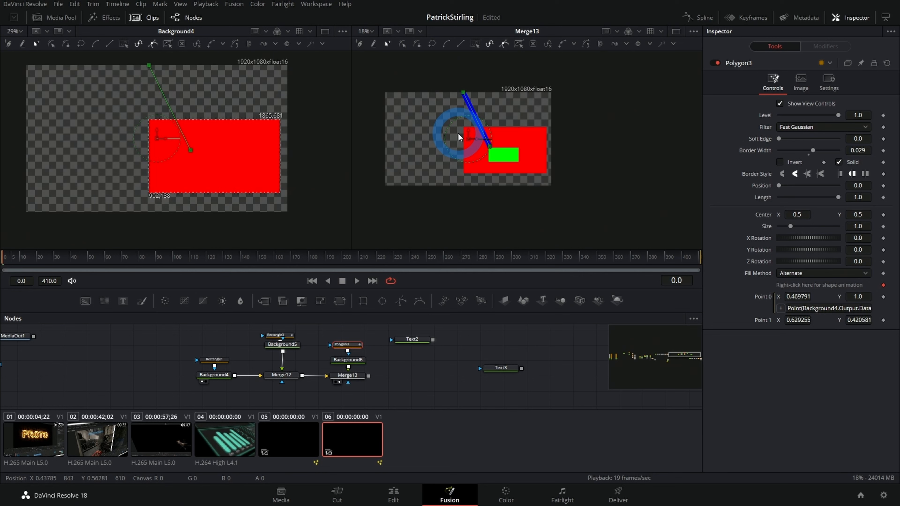
Step: Set Rectangle1's Width to 0.465 to test the linked point, and reselect Polygon3
{"action": "left_click", "coordinate": [218, 362]}
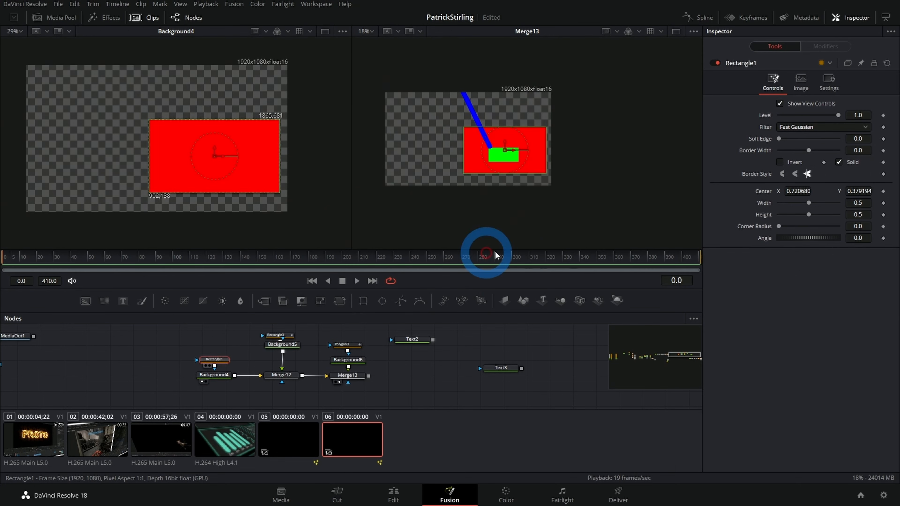
{"action": "mouse_move", "coordinate": [811, 205]}
{"action": "left_mouse_down"}
{"action": "mouse_move", "coordinate": [852, 203]}
{"action": "mouse_move", "coordinate": [781, 201]}
{"action": "mouse_move", "coordinate": [816, 205]}
{"action": "mouse_move", "coordinate": [807, 210]}
{"action": "left_mouse_up"}
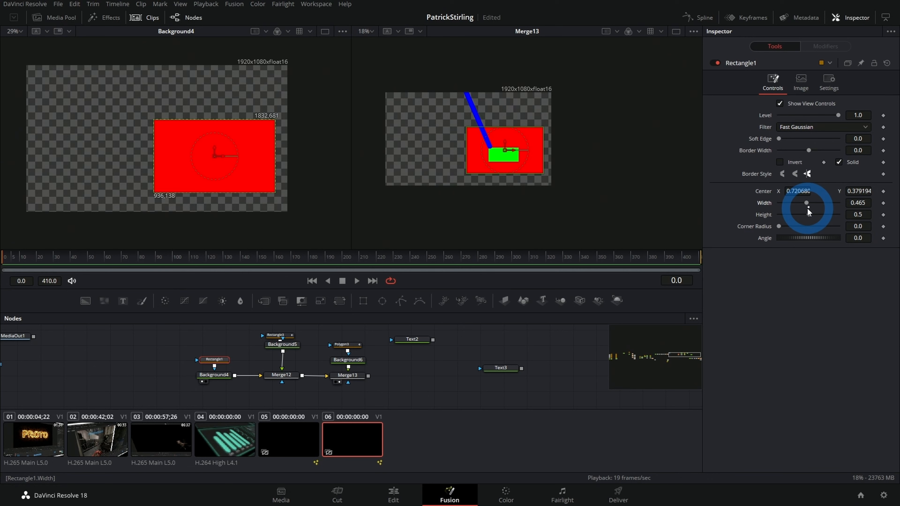
{"action": "left_click", "coordinate": [361, 346]}
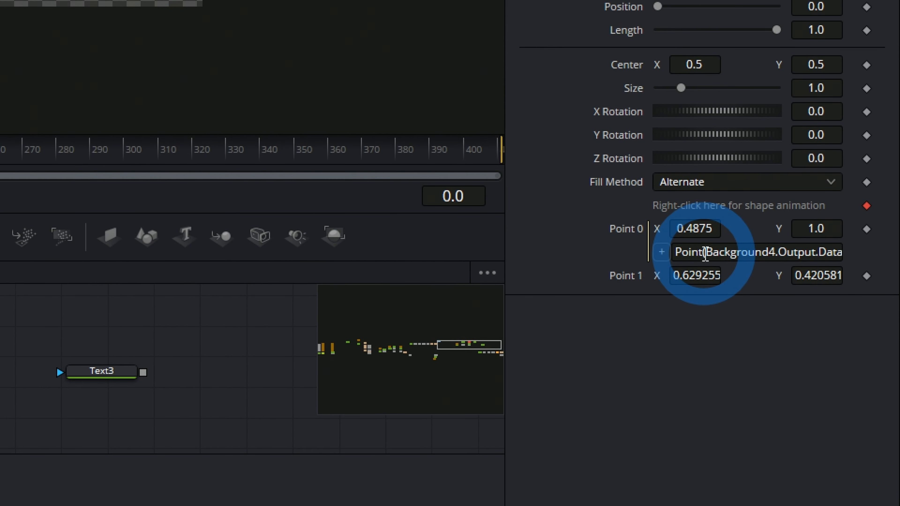
Step: Replace the Y value 1 in Polygon3's Point 0 expression with a copy of Background4.Output.DataWindow[1]
{"action": "left_click_drag", "start_coordinate": [705, 253], "coordinate": [798, 256]}
{"action": "key", "text": "ctrl+c"}
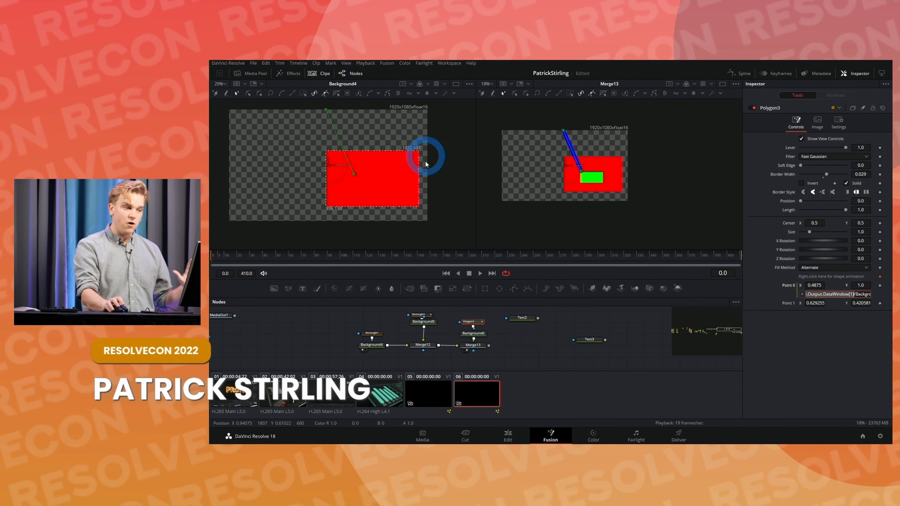
{"action": "left_click_drag", "start_coordinate": [857, 296], "coordinate": [890, 300]}
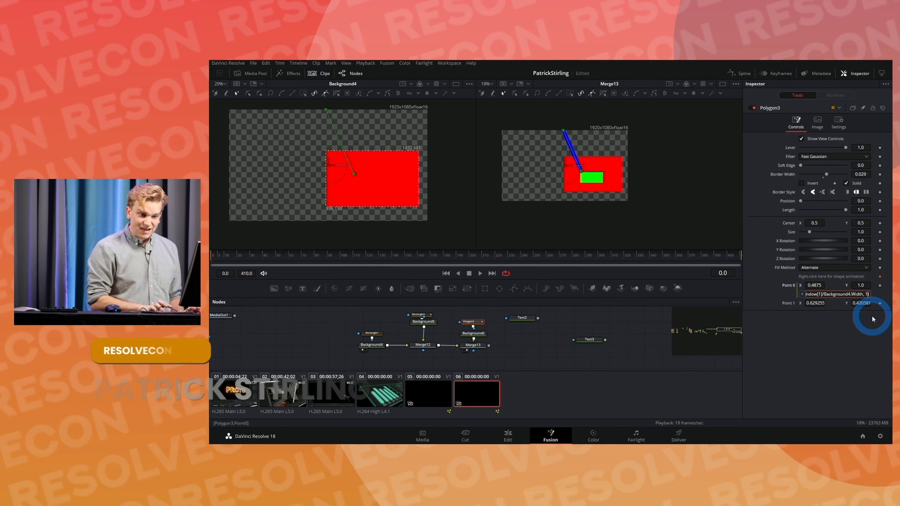
{"action": "key", "text": "Left"}
{"action": "key", "text": "BackSpace"}
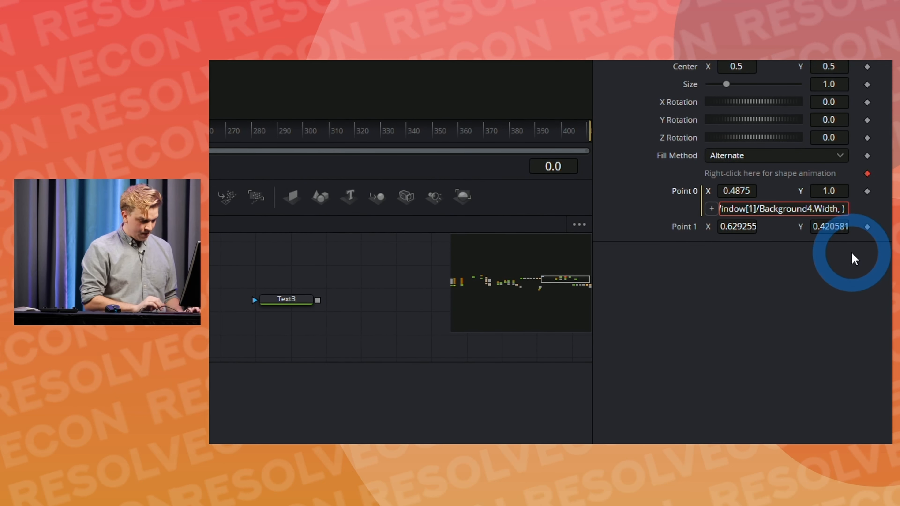
{"action": "key", "text": "ctrl+v"}
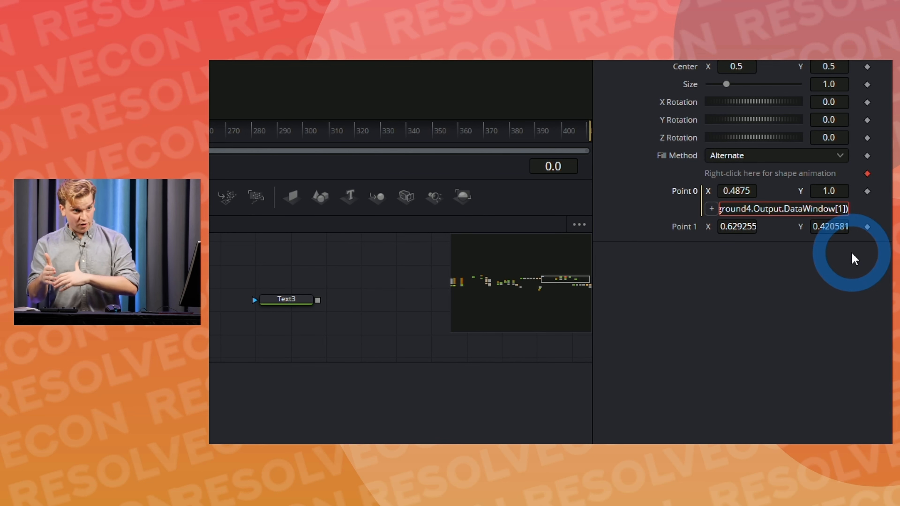
Step: Change the DataWindow index in the Y term of the Point 0 expression to 4
{"action": "key", "text": "BackSpace"}
{"action": "type", "text": "4"}
{"action": "key", "text": "Right"}
{"action": "key", "text": "Right"}
{"action": "key", "text": "Left"}
{"action": "key", "text": "Left"}
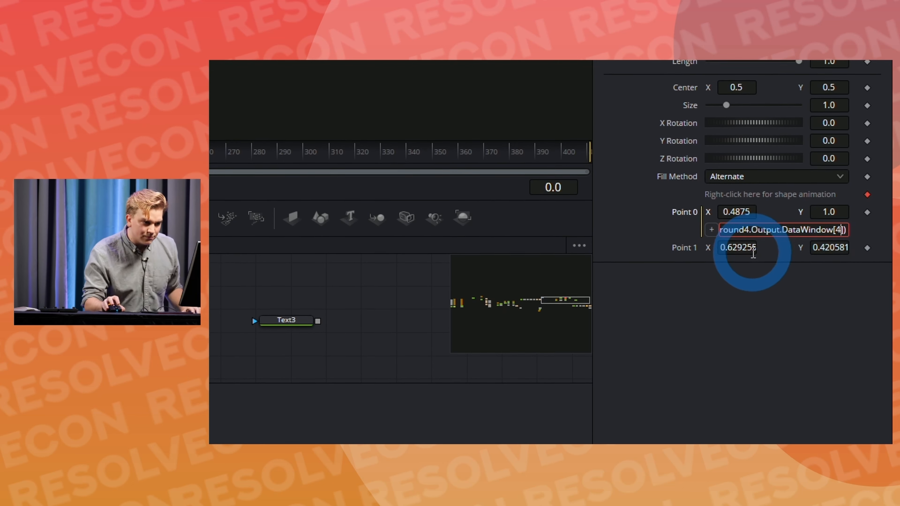
{"action": "key", "text": "Left"}
{"action": "key", "text": "Left"}
{"action": "key", "text": "Left"}
{"action": "key", "text": "Left"}
{"action": "key", "text": "Left"}
{"action": "key", "text": "Left"}
{"action": "key", "text": "Left"}
{"action": "key", "text": "Left"}
{"action": "key", "text": "Left"}
{"action": "key", "text": "Left"}
{"action": "key", "text": "Left"}
{"action": "key", "text": "Left"}
{"action": "key", "text": "Left"}
{"action": "key", "text": "Left"}
{"action": "key", "text": "Left"}
{"action": "key", "text": "Left"}
{"action": "key", "text": "Left"}
{"action": "key", "text": "Left"}
{"action": "key", "text": "Left"}
{"action": "key", "text": "Left"}
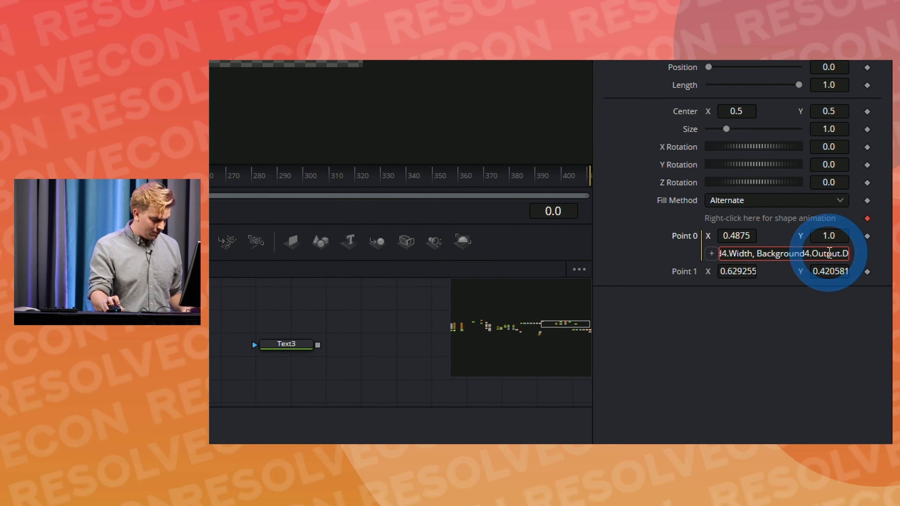
Step: Open Notepad and paste Polygon3's Point 0 expression into the blank document
{"action": "key", "text": "super"}
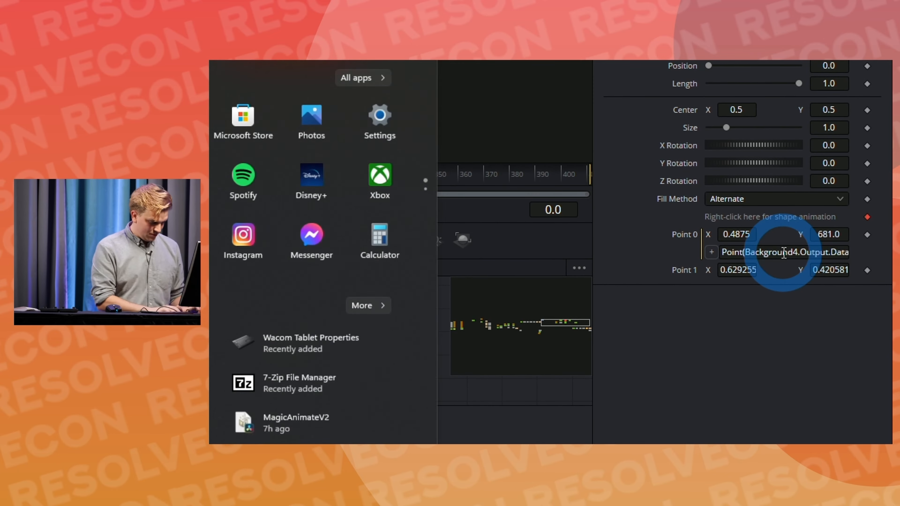
{"action": "type", "text": "notepad"}
{"action": "key", "text": "Return"}
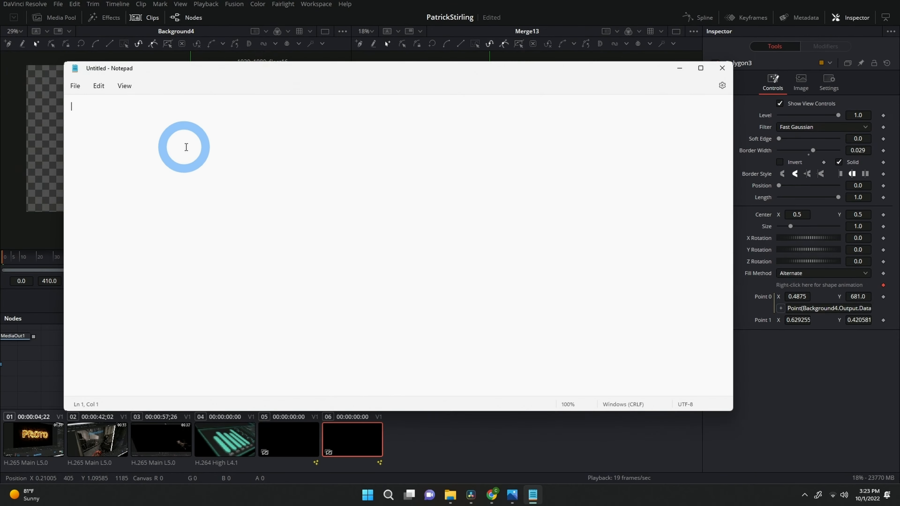
{"action": "left_click", "coordinate": [380, 294]}
{"action": "type", "text": "Point(Background4.Output.DataWindow[1]/Background4.Width, Background4.Output.DataWindow[4])"}
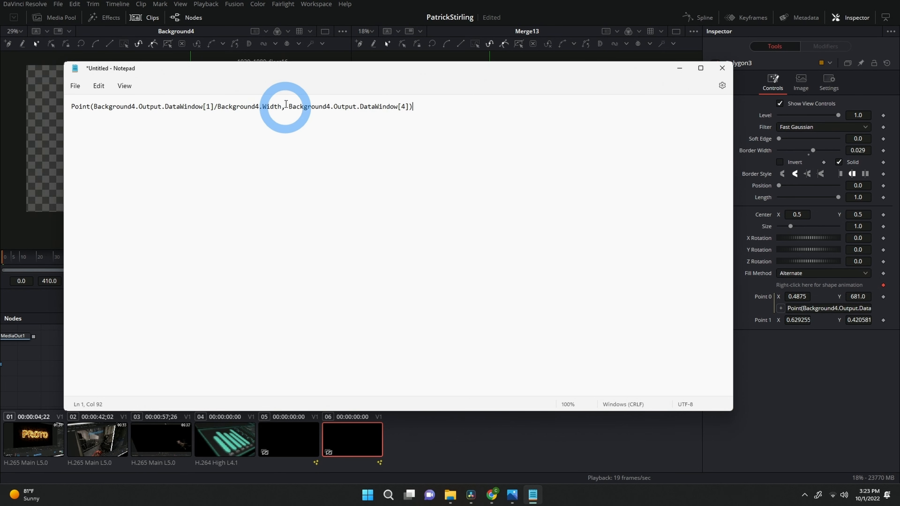
Step: Divide the Y term of the expression in Notepad by Background4.height, and select the whole expression
{"action": "key", "text": "Left"}
{"action": "type", "text": "/height"}
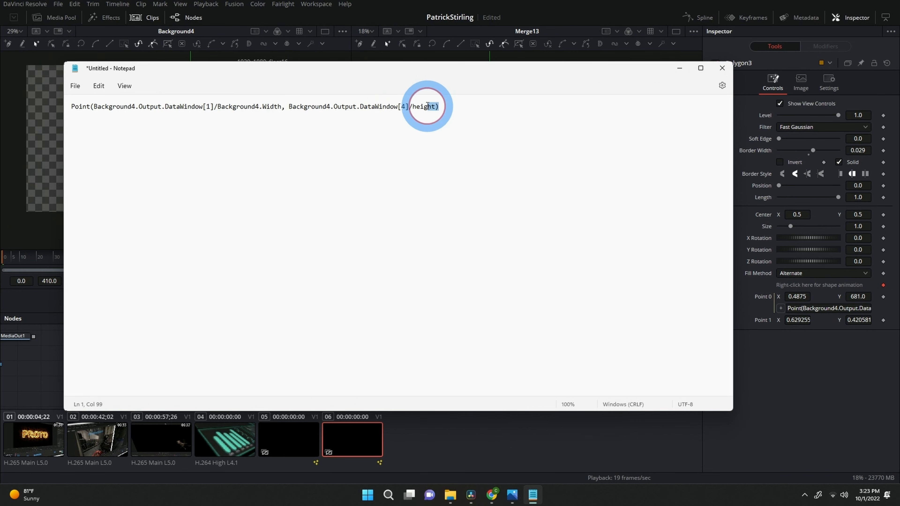
{"action": "left_click", "coordinate": [414, 114]}
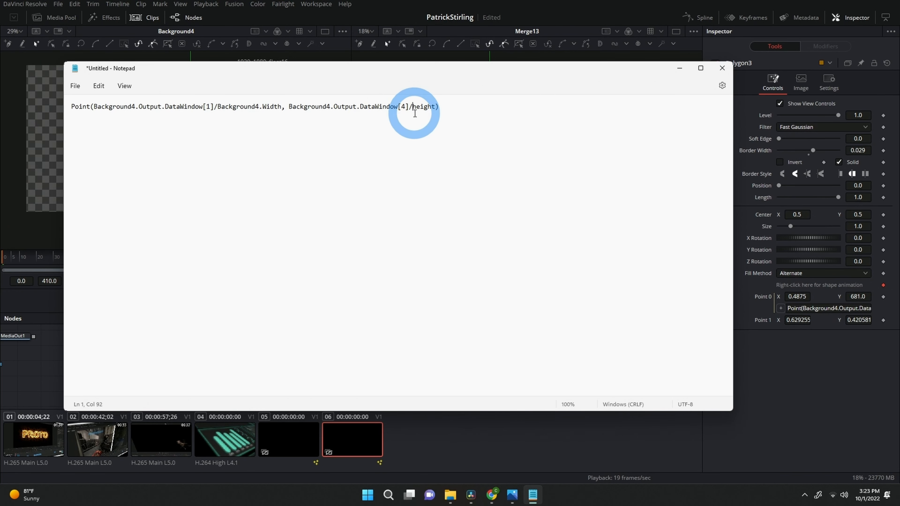
{"action": "type", "text": "B"}
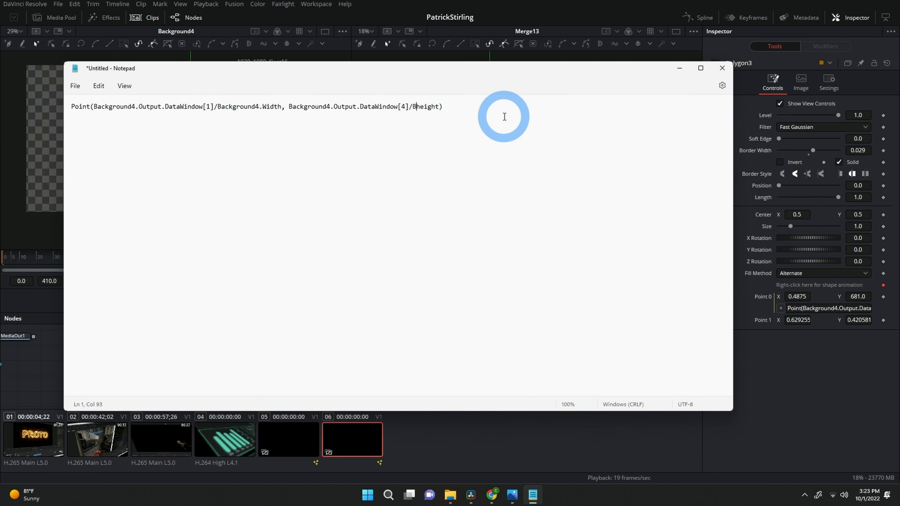
{"action": "type", "text": "ackgourn"}
{"action": "key", "text": "BackSpace"}
{"action": "key", "text": "BackSpace"}
{"action": "key", "text": "BackSpace"}
{"action": "key", "text": "BackSpace"}
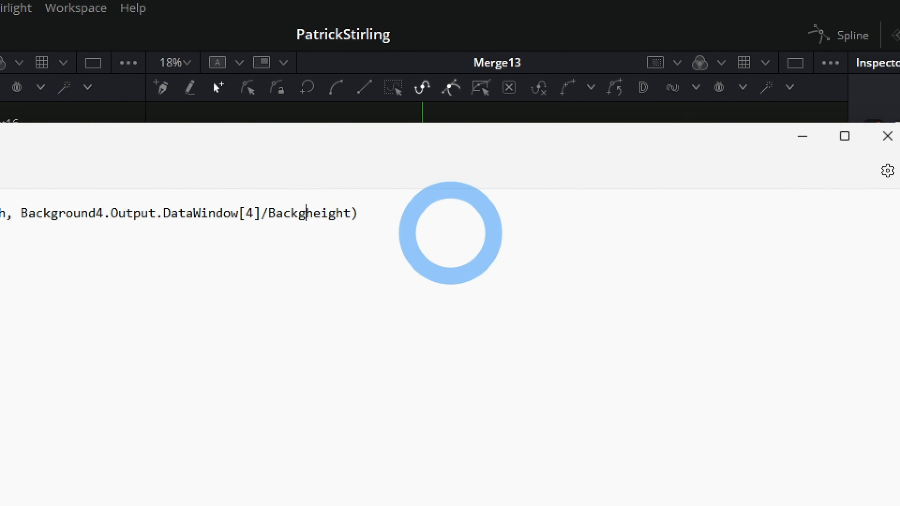
{"action": "type", "text": "round"}
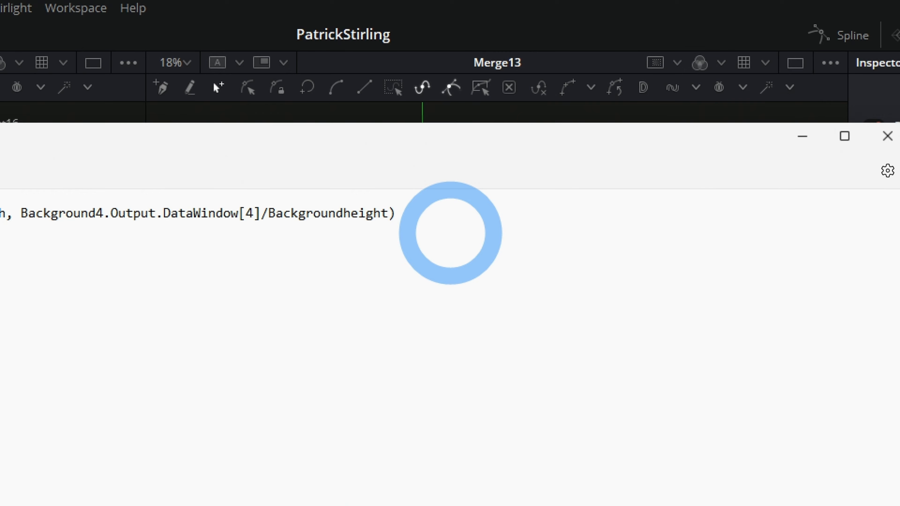
{"action": "type", "text": "4."}
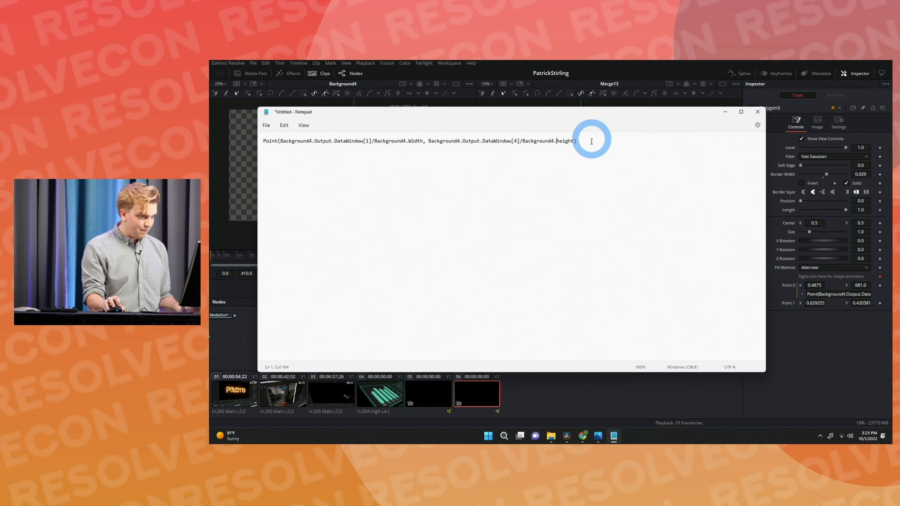
{"action": "left_click_drag", "start_coordinate": [583, 141], "coordinate": [267, 151]}
{"action": "key", "text": "ctrl+c"}
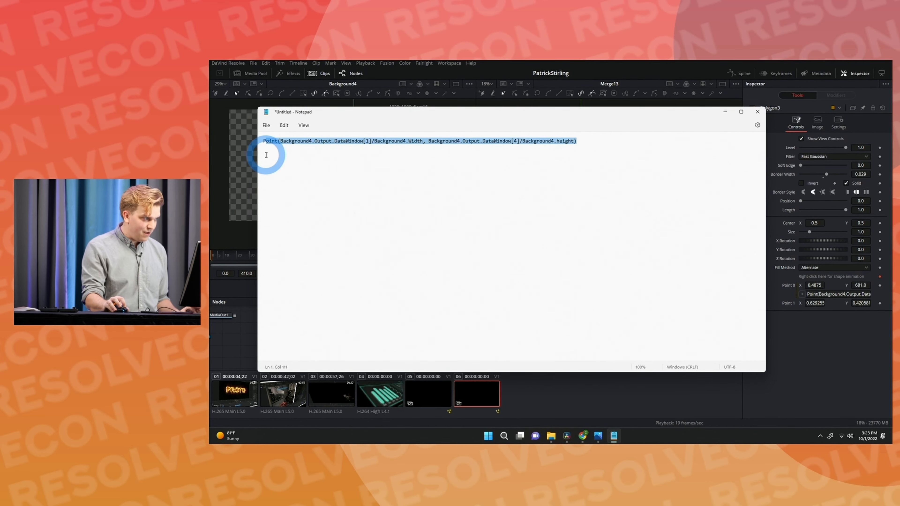
Step: Try to replace Polygon3's Point 0 expression in Fusion with the version edited in Notepad
{"action": "left_click", "coordinate": [829, 297]}
{"action": "key", "text": "ctrl+v"}
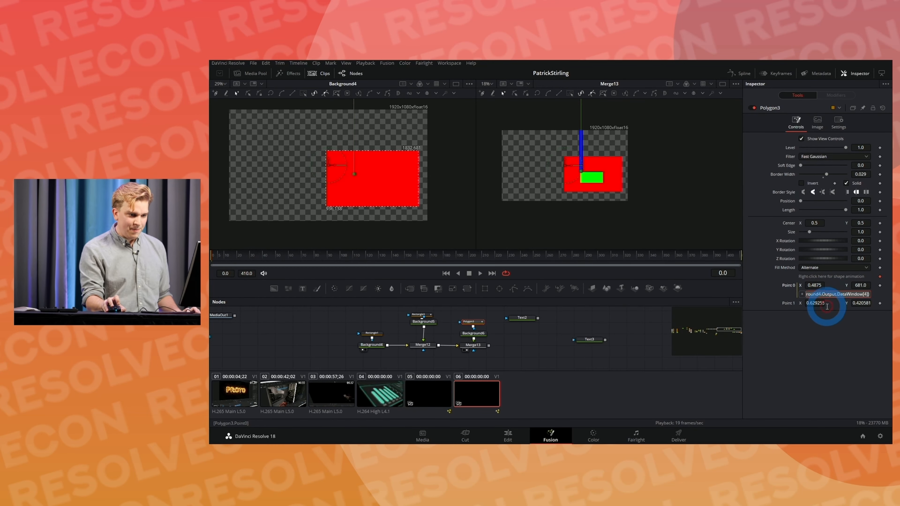
{"action": "left_click", "coordinate": [824, 339]}
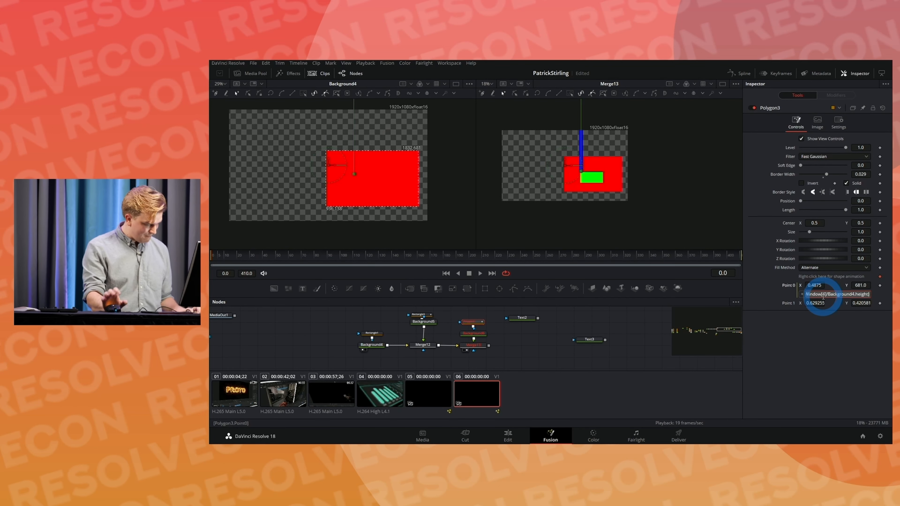
Step: Open Notepad again and paste the Point 0 expression into a blank document
{"action": "key", "text": "super"}
{"action": "type", "text": "notepad"}
{"action": "key", "text": "Return"}
{"action": "key", "text": "ctrl+v"}
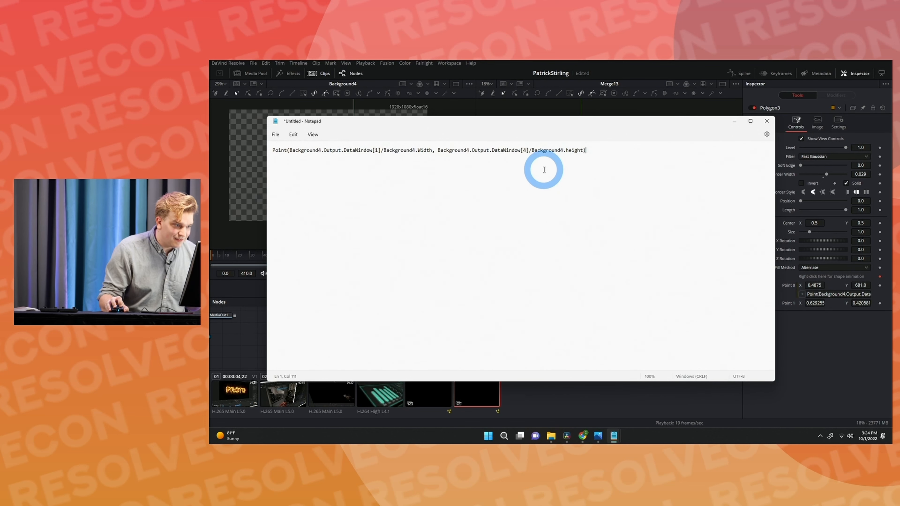
Step: Correct Background4.height to Background4.Height in Notepad and replace Polygon3's Point 0 expression in Fusion with the corrected text
{"action": "left_click", "coordinate": [565, 150]}
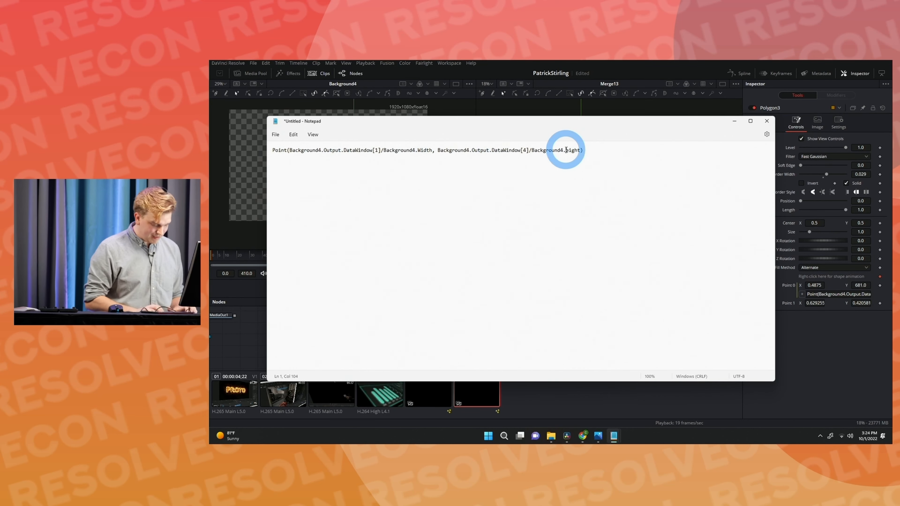
{"action": "left_click_drag", "start_coordinate": [593, 151], "coordinate": [267, 165]}
{"action": "left_click", "coordinate": [846, 294]}
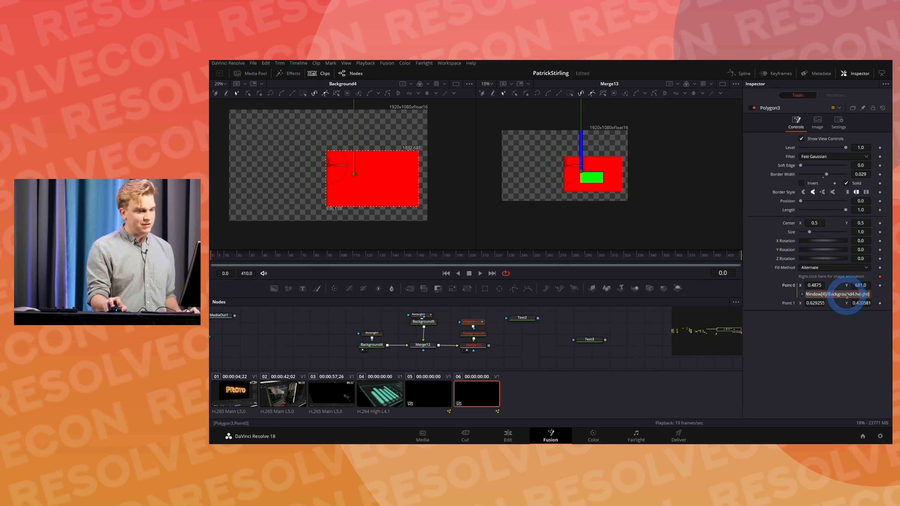
{"action": "type", "text": "Point(Background4.Output.DataWindow[1]/Background4.width, Background4.Output.DataWindow[4]/Background4.height)"}
{"action": "left_click", "coordinate": [819, 378]}
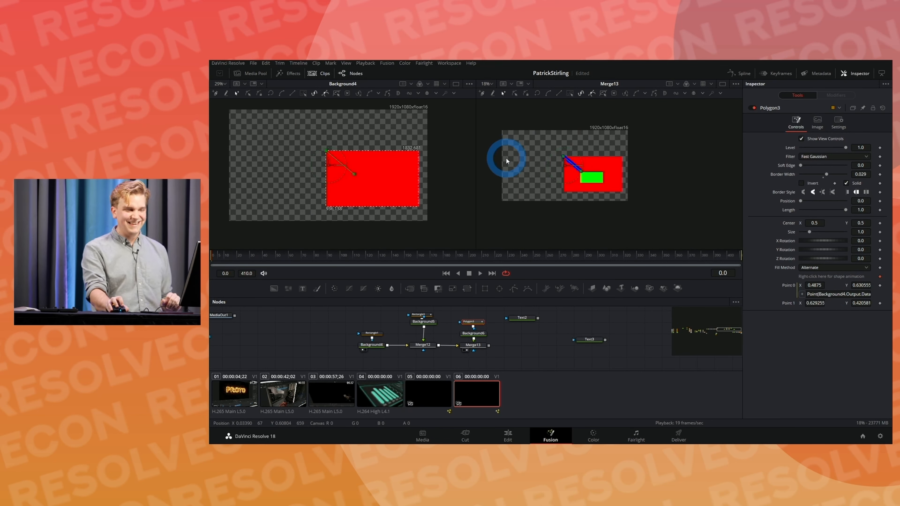
Step: Widen Rectangle1, the mask of the red box, to a width of 0.488
{"action": "left_click", "coordinate": [371, 333]}
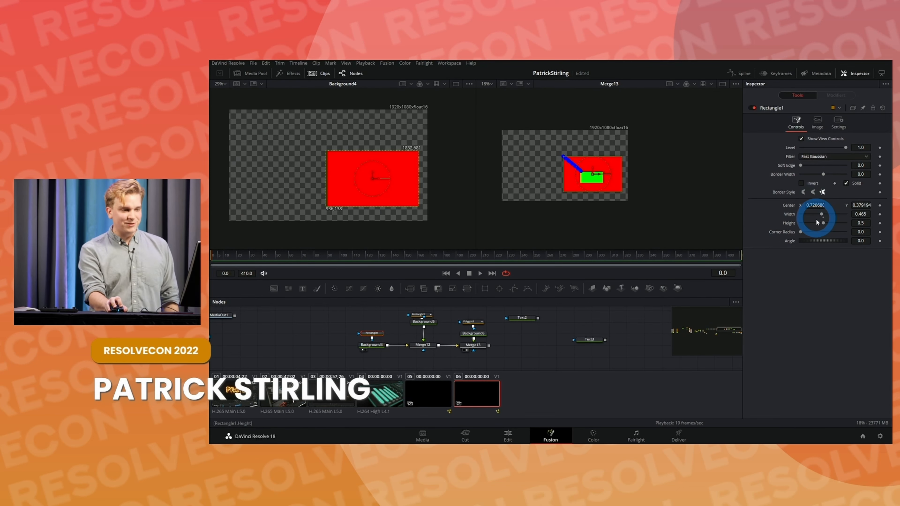
{"action": "left_click_drag", "start_coordinate": [821, 214], "coordinate": [823, 226]}
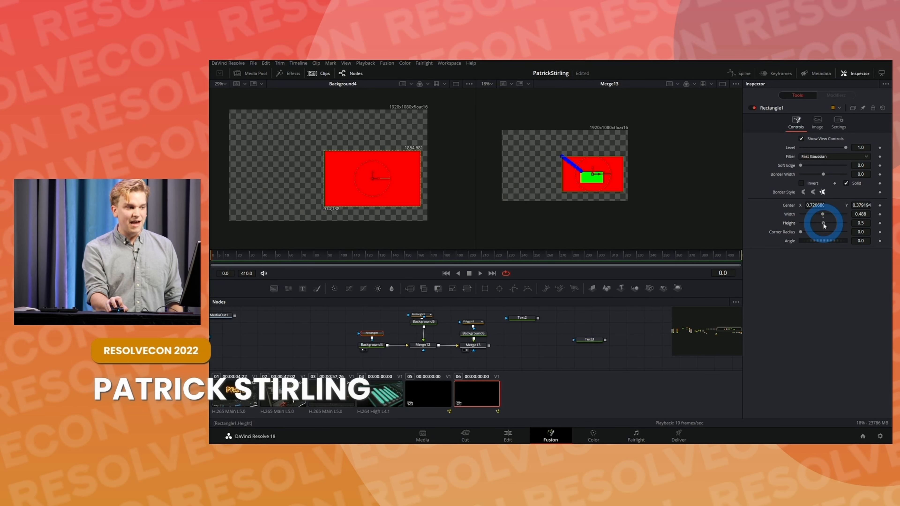
{"action": "left_click", "coordinate": [817, 268]}
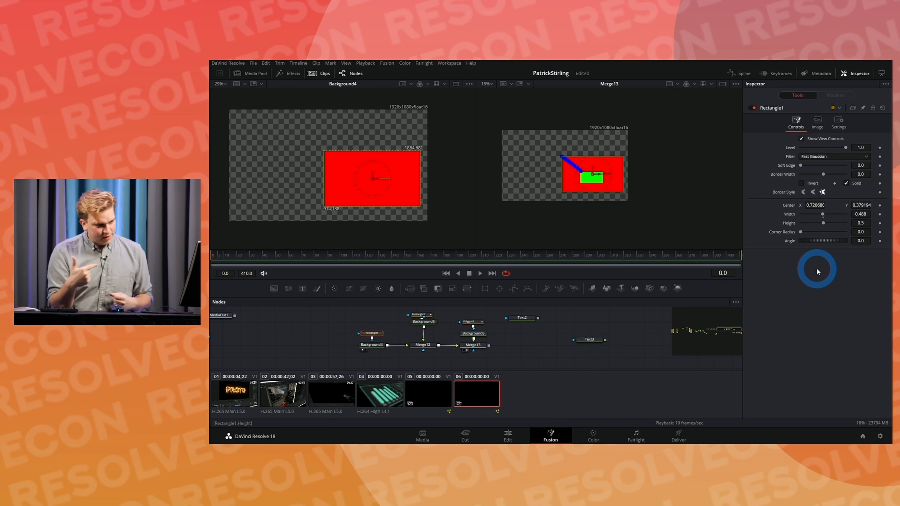
Step: Add an expression to Polygon3's Point 1 and fill it with a copy of the Point 0 expression
{"action": "left_click", "coordinate": [467, 321]}
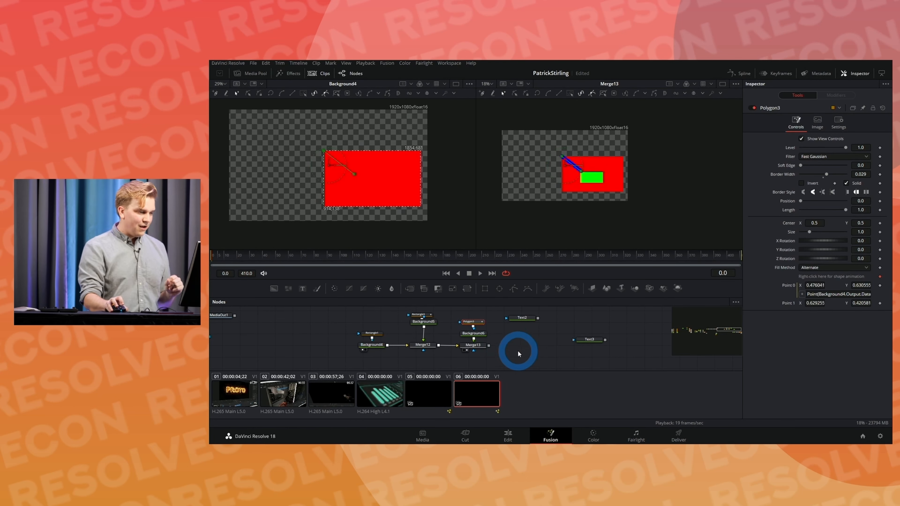
{"action": "left_click", "coordinate": [845, 294]}
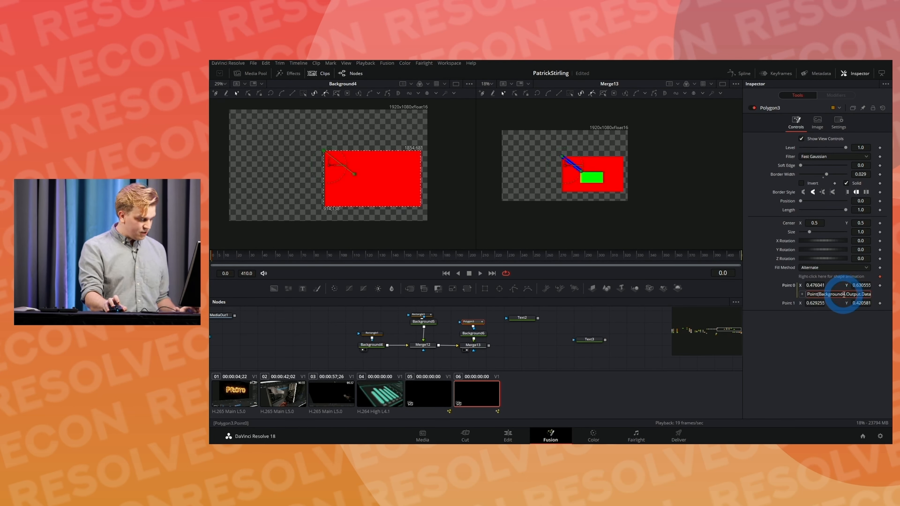
{"action": "key", "text": "ctrl+a"}
{"action": "right_click", "coordinate": [788, 305]}
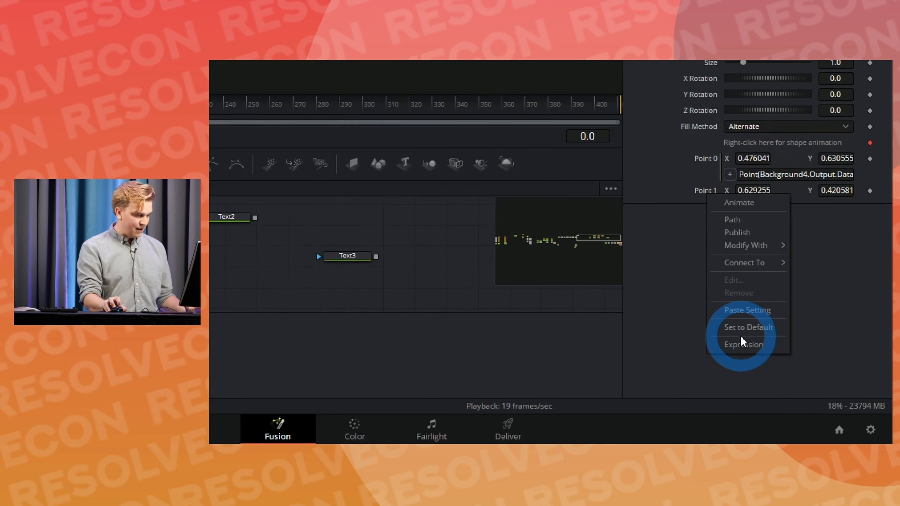
{"action": "left_click", "coordinate": [741, 343]}
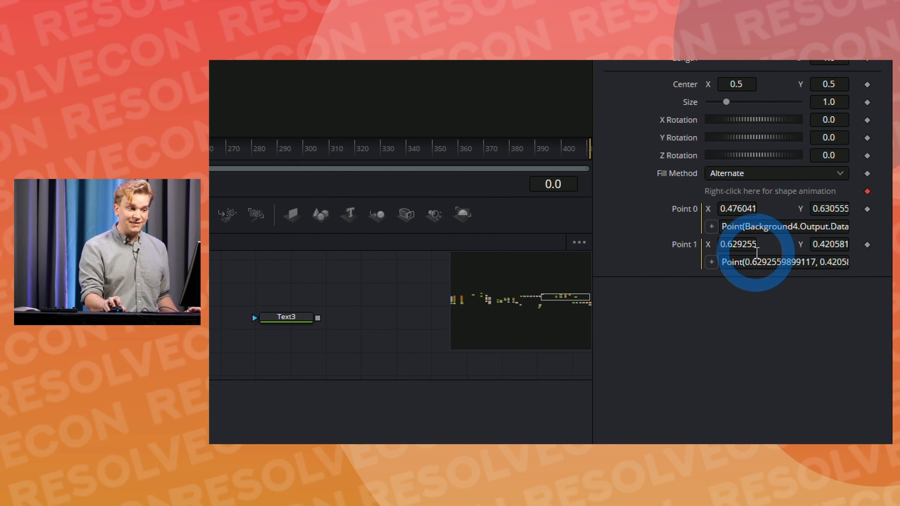
{"action": "left_click", "coordinate": [744, 262]}
{"action": "key", "text": "ctrl+a"}
{"action": "type", "text": "Point(Background4.Output.DataWindow[3]/Background4.Width, Background4.Output.DataWindow[4]/Background4.Height)"}
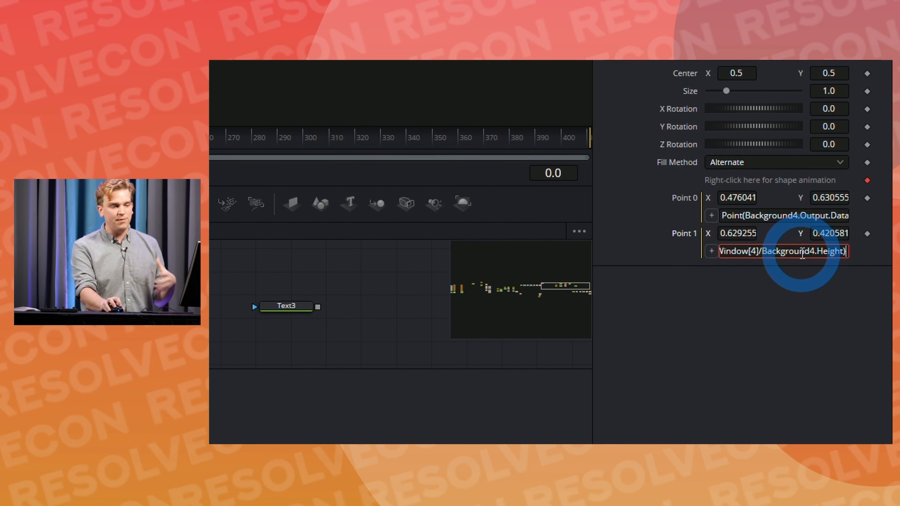
Step: Move the text cursor back through the Point 1 expression to the Background4 reference in its X term
{"action": "left_click", "coordinate": [767, 248]}
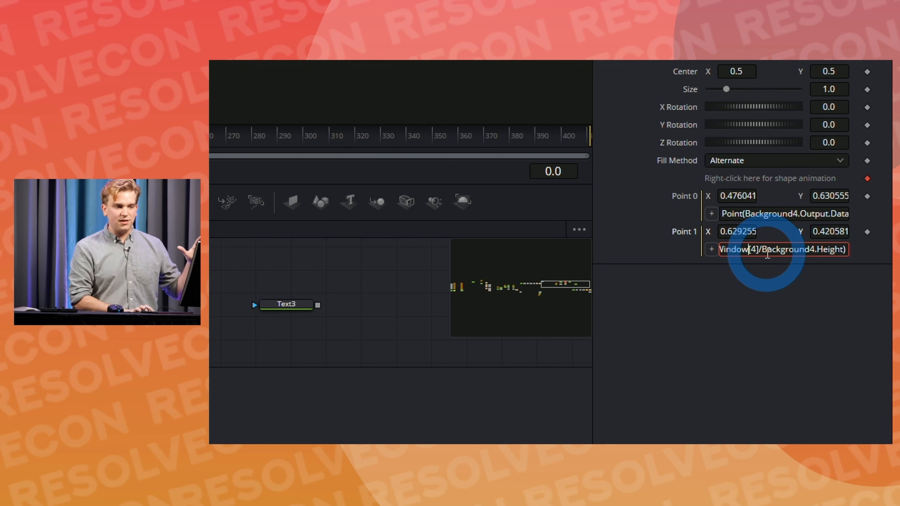
{"action": "key", "text": "Left"}
{"action": "key", "text": "Left"}
{"action": "key", "text": "Left"}
{"action": "key", "text": "Left"}
{"action": "key", "text": "Left"}
{"action": "key", "text": "Left"}
{"action": "key", "text": "Left"}
{"action": "key", "text": "Left"}
{"action": "key", "text": "Left"}
{"action": "key", "text": "Left"}
{"action": "key", "text": "Left"}
{"action": "key", "text": "Left"}
{"action": "key", "text": "Left"}
{"action": "key", "text": "Left"}
{"action": "key", "text": "Left"}
{"action": "key", "text": "Left"}
{"action": "key", "text": "Left"}
{"action": "key", "text": "Left"}
{"action": "key", "text": "Left"}
{"action": "key", "text": "Left"}
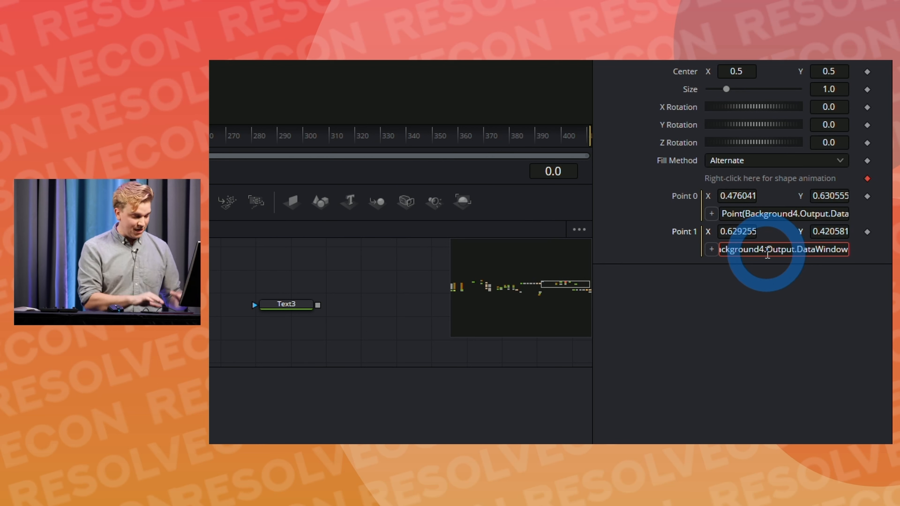
{"action": "key", "text": "Left"}
{"action": "key", "text": "Left"}
{"action": "key", "text": "Left"}
{"action": "key", "text": "Left"}
{"action": "key", "text": "Left"}
{"action": "key", "text": "Left"}
{"action": "key", "text": "Left"}
{"action": "key", "text": "Left"}
{"action": "key", "text": "Left"}
{"action": "key", "text": "Left"}
{"action": "key", "text": "Left"}
{"action": "key", "text": "Left"}
{"action": "key", "text": "Left"}
{"action": "key", "text": "Left"}
{"action": "key", "text": "Left"}
{"action": "key", "text": "Left"}
{"action": "key", "text": "Left"}
{"action": "key", "text": "Left"}
{"action": "key", "text": "Left"}
{"action": "key", "text": "Left"}
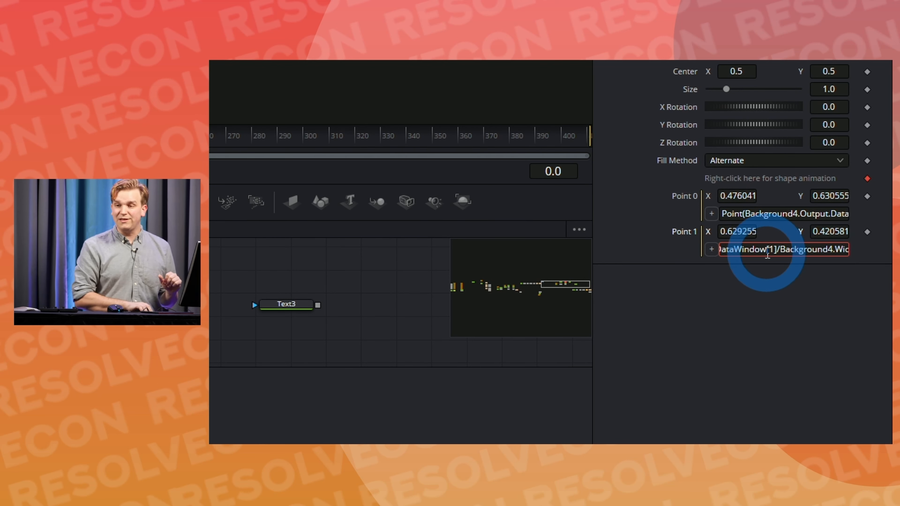
{"action": "key", "text": "Left"}
{"action": "key", "text": "Left"}
{"action": "key", "text": "Left"}
{"action": "key", "text": "Left"}
{"action": "key", "text": "Left"}
{"action": "key", "text": "Left"}
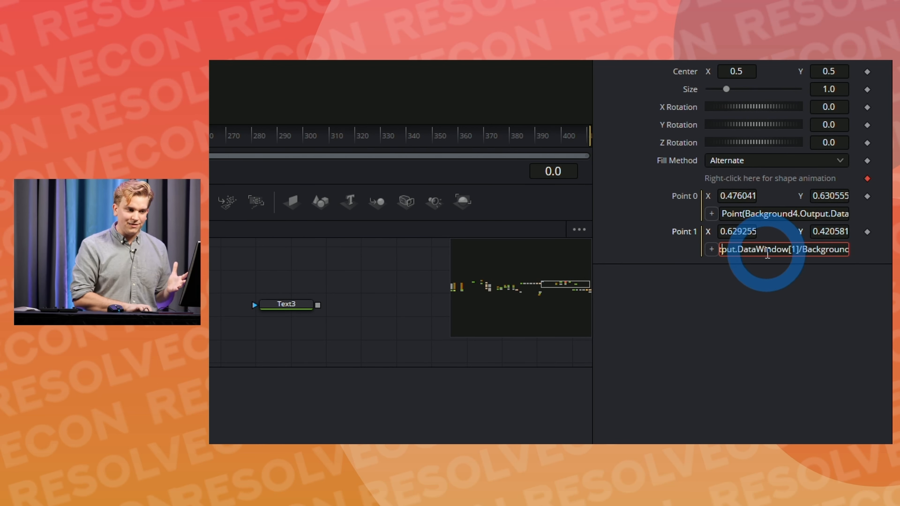